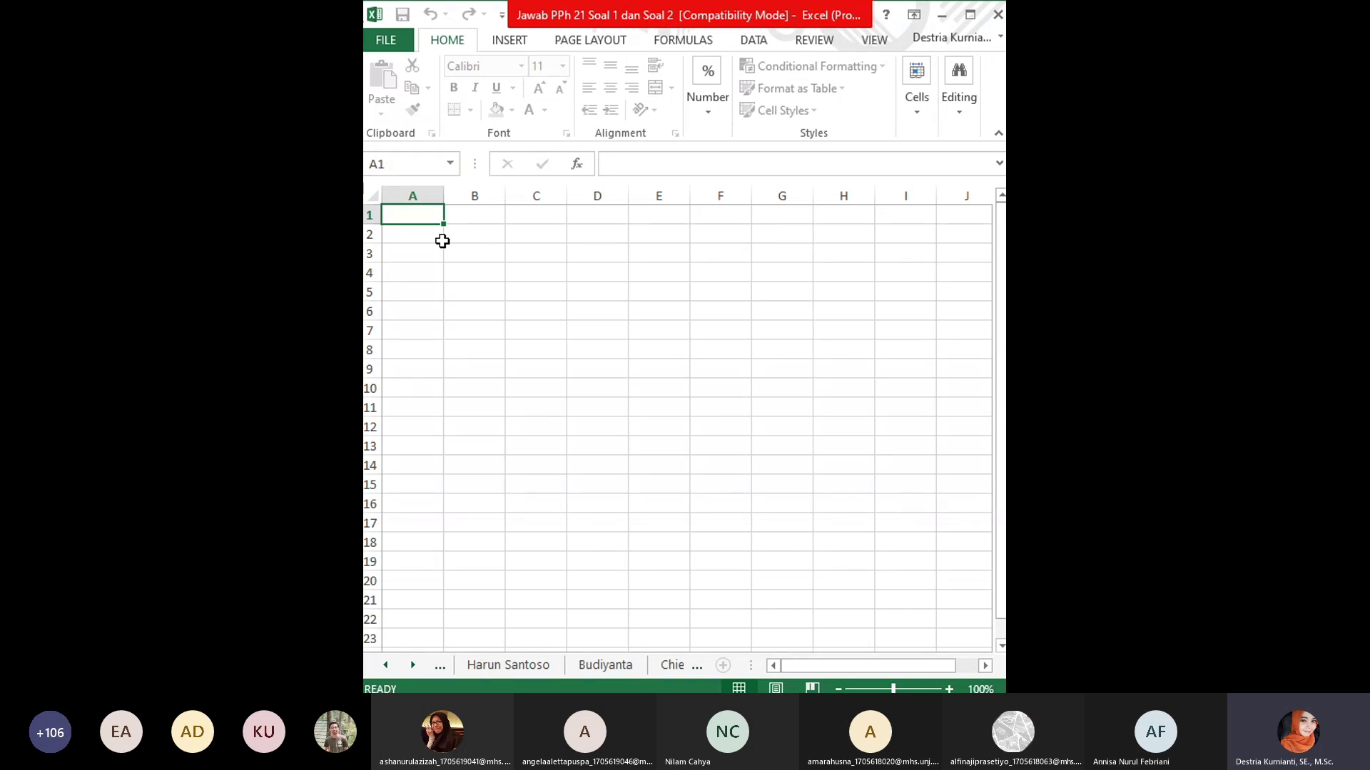
Close the workbook window that shows the empty worksheet
left_click(428, 234)
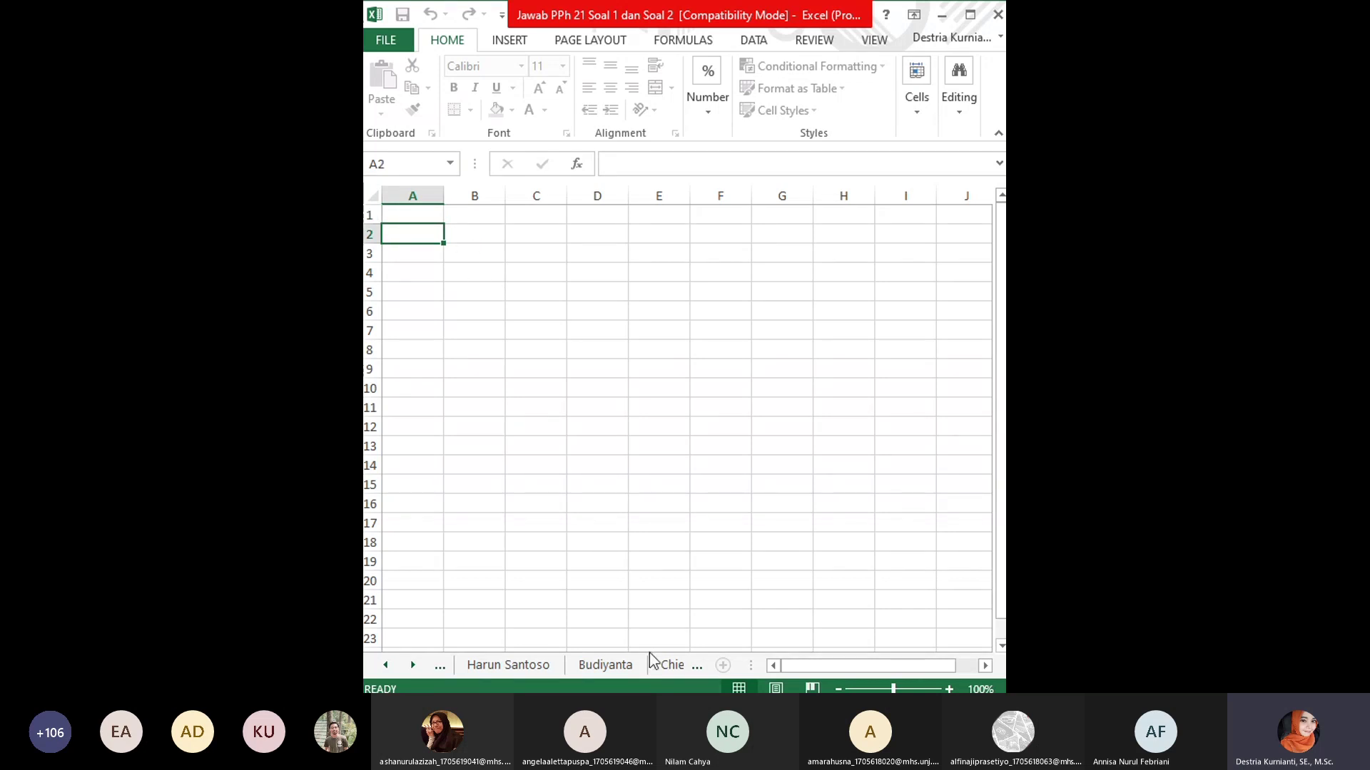
left_click(386, 665)
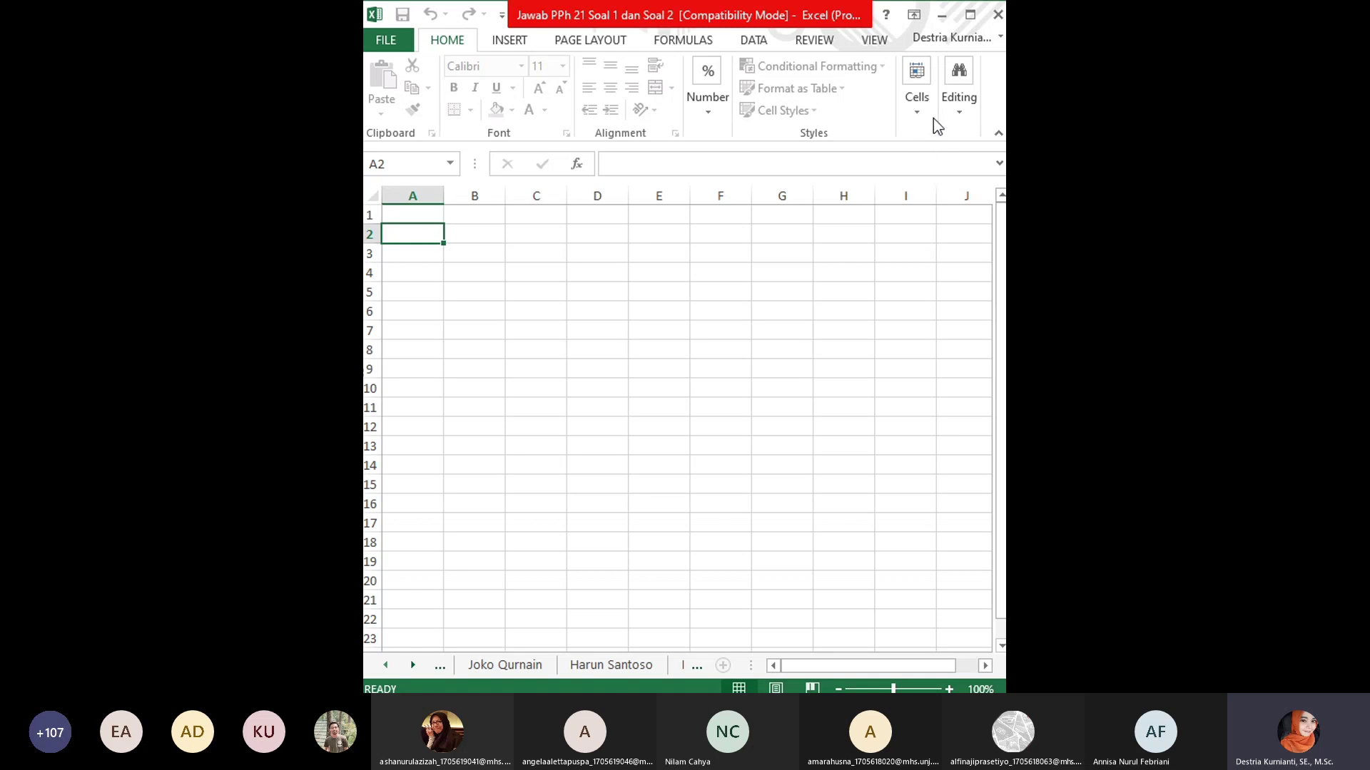
left_click(997, 15)
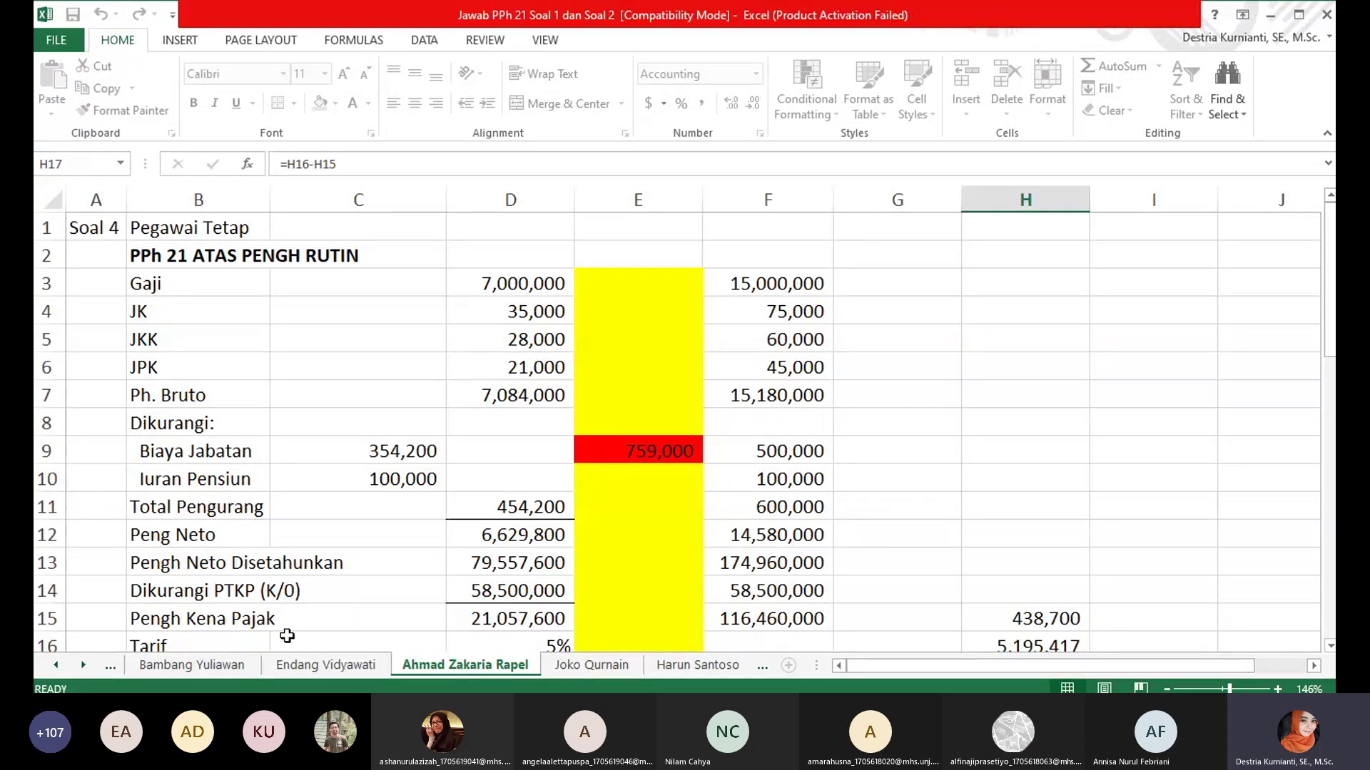
Look through the employee tax sheets and open the Soal 2 sheet for non-permanent employees (Pegawai Tdk Tetap)
left_click(308, 667)
left_click(163, 666)
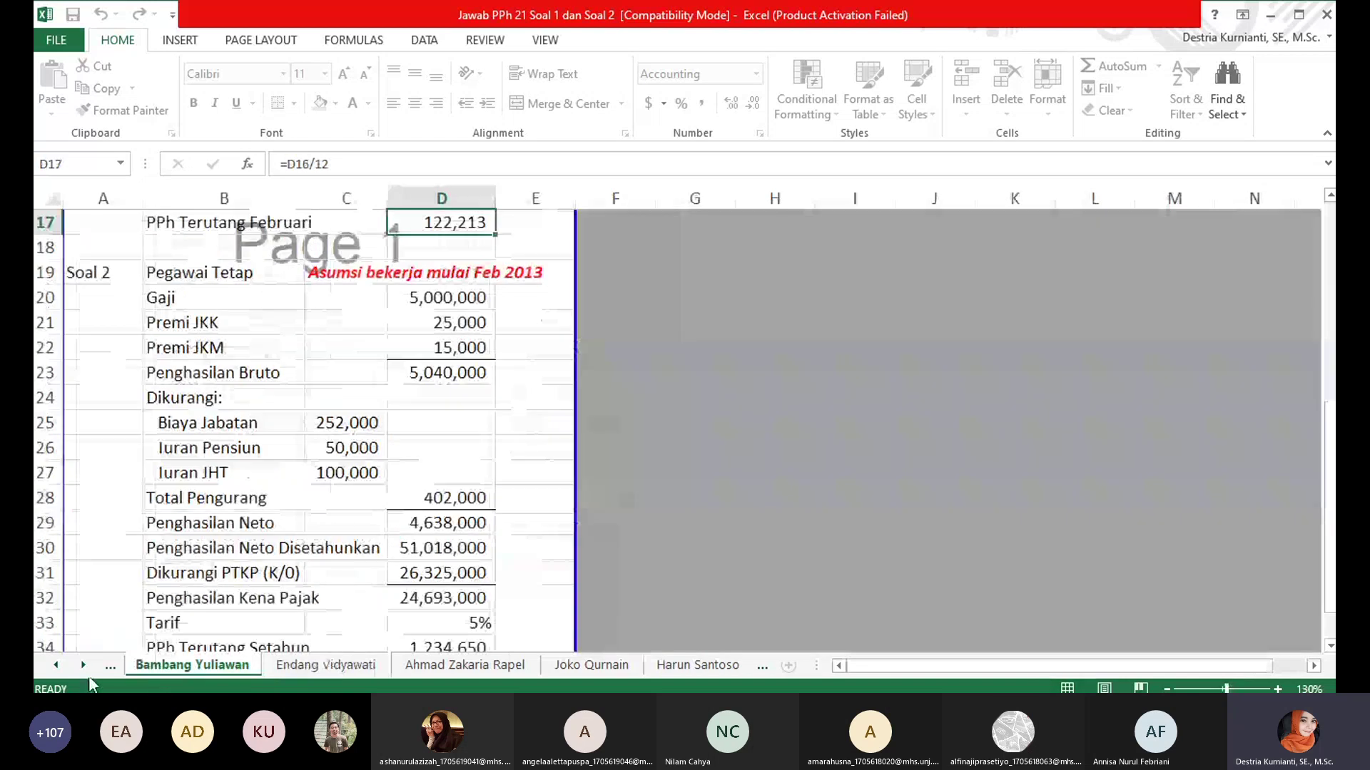
left_click(55, 671)
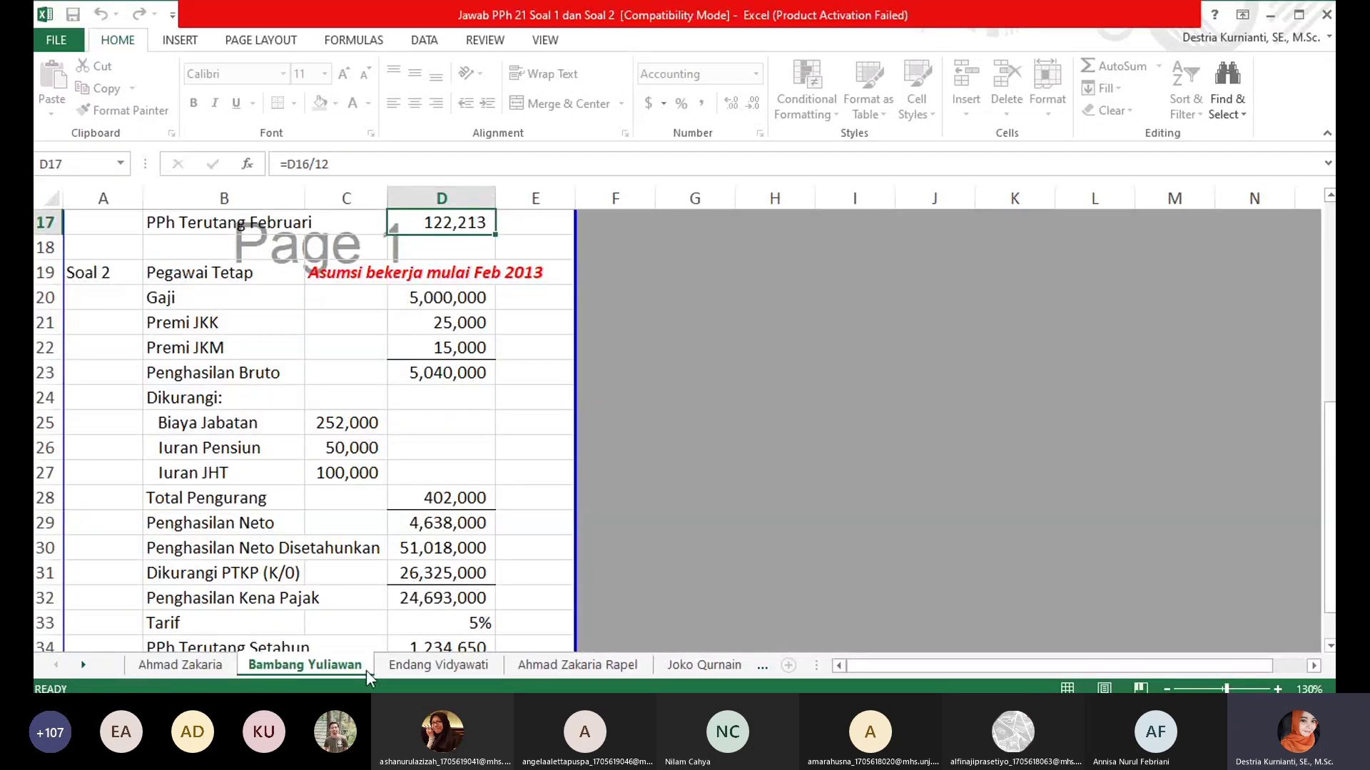
left_click(671, 669)
scroll(469, 525, "up", 7)
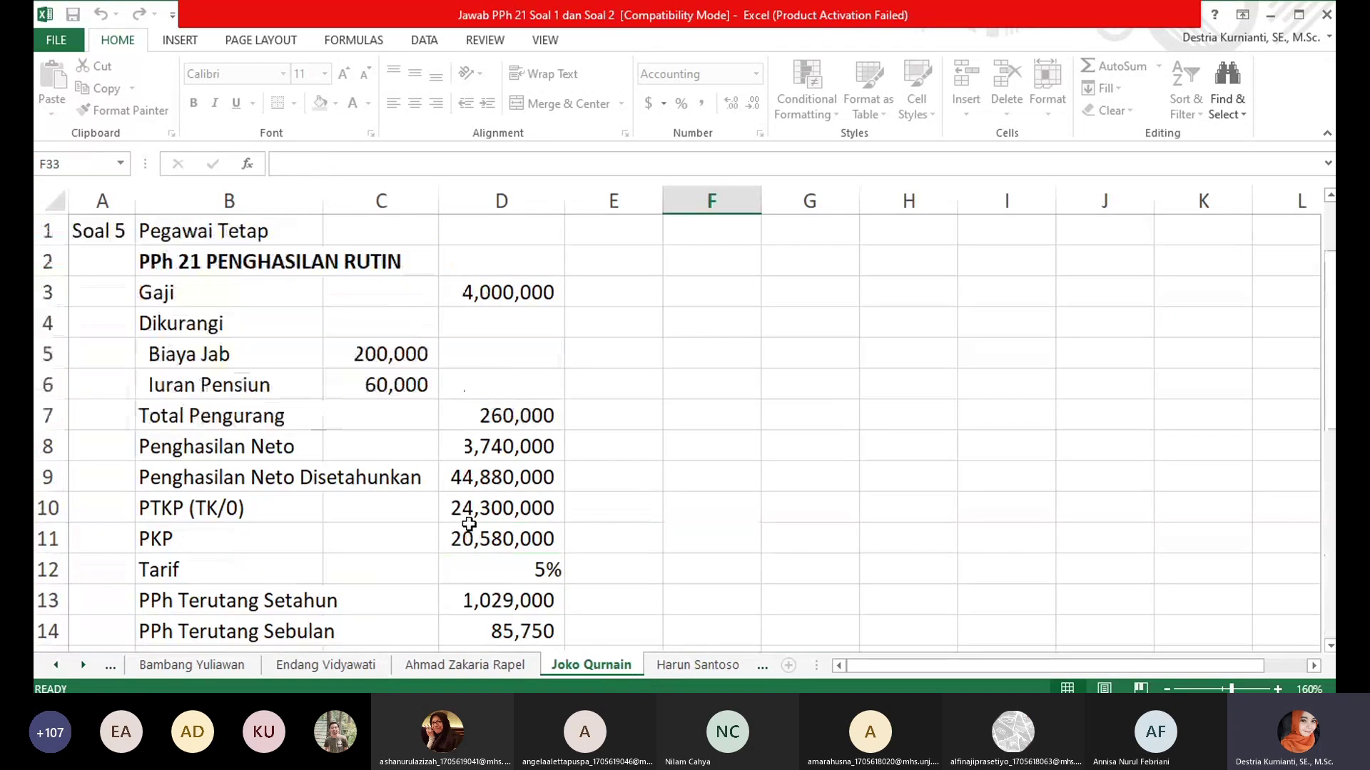
left_click(666, 671)
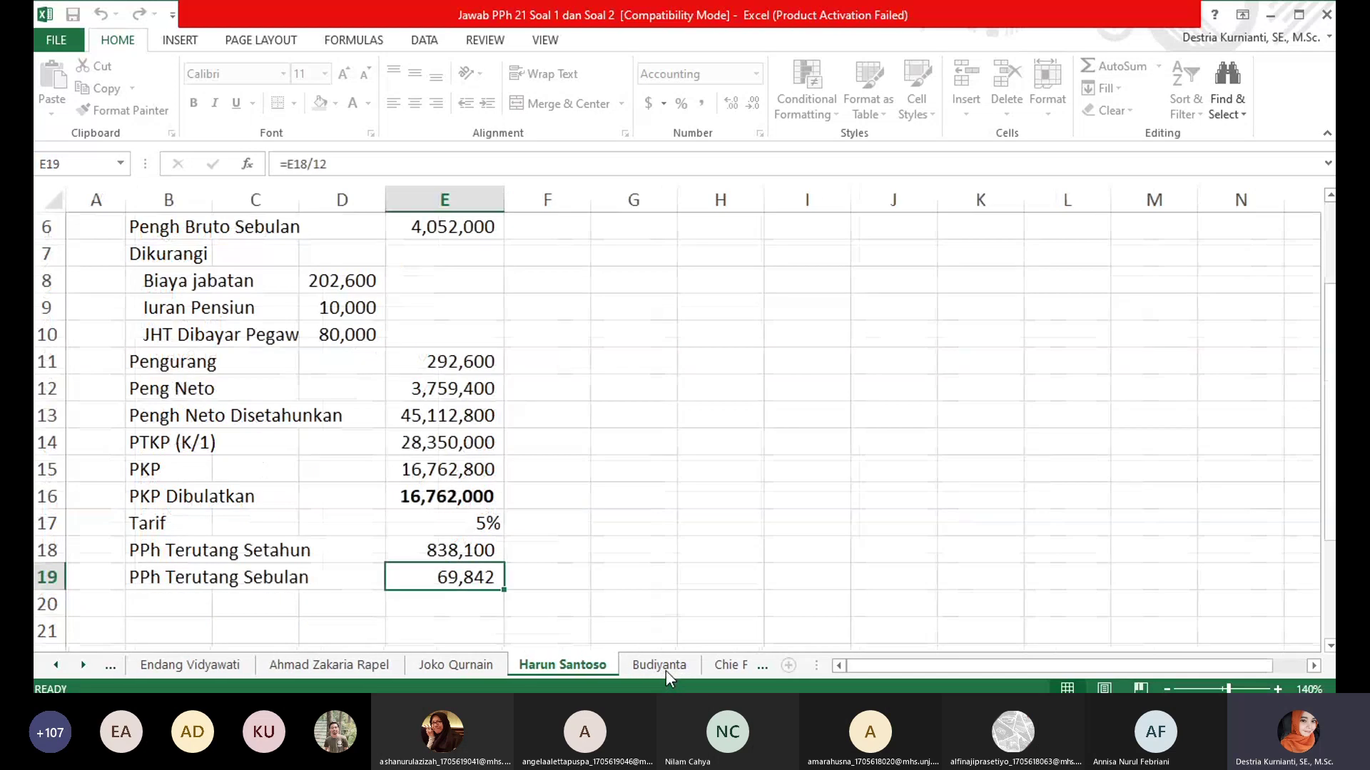
left_click(666, 671)
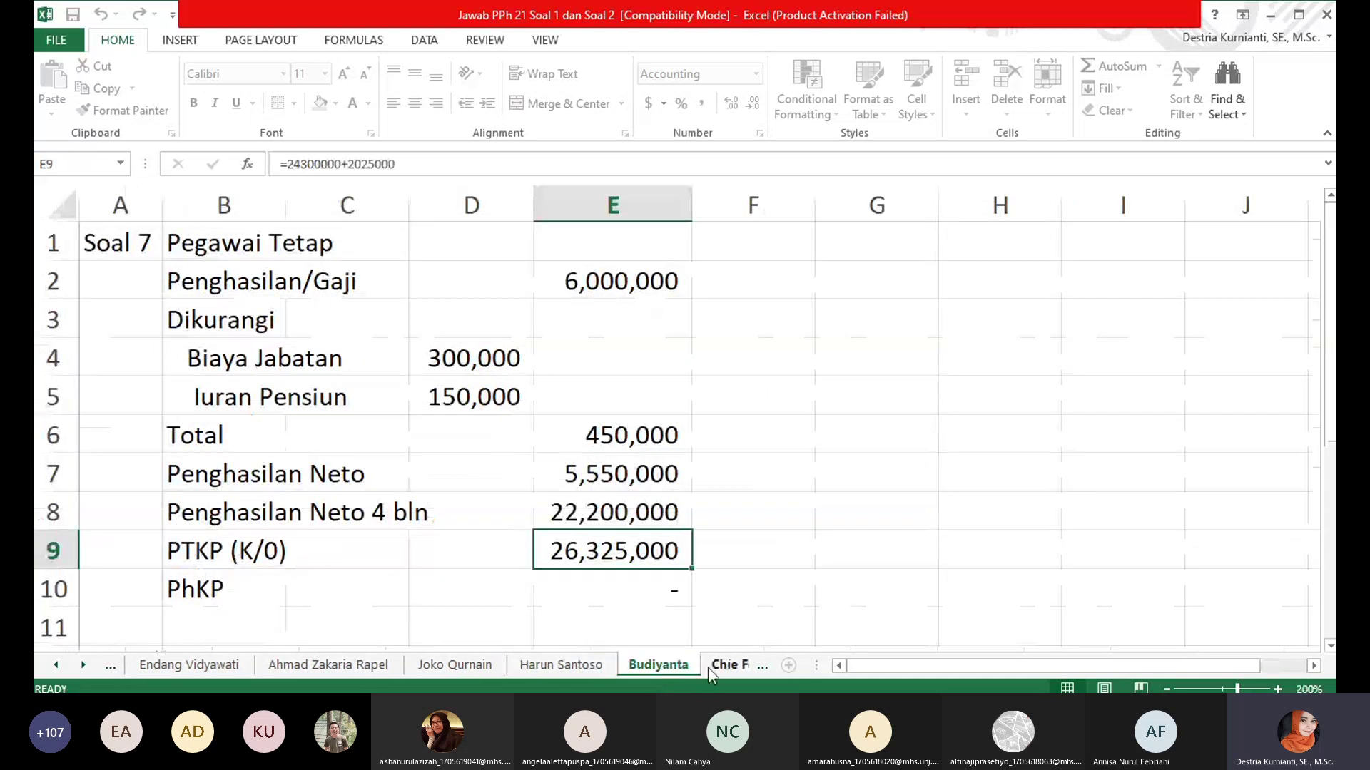
left_click(710, 670)
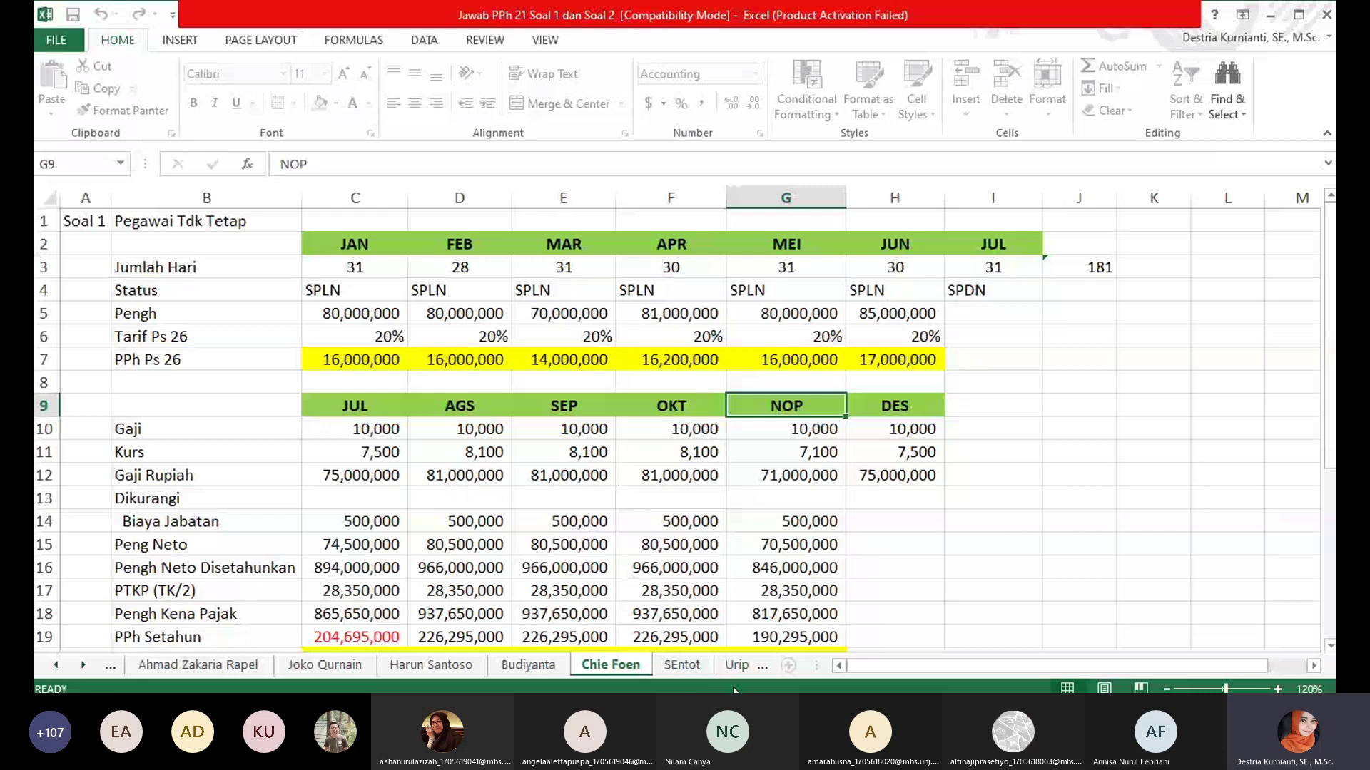
left_click(678, 660)
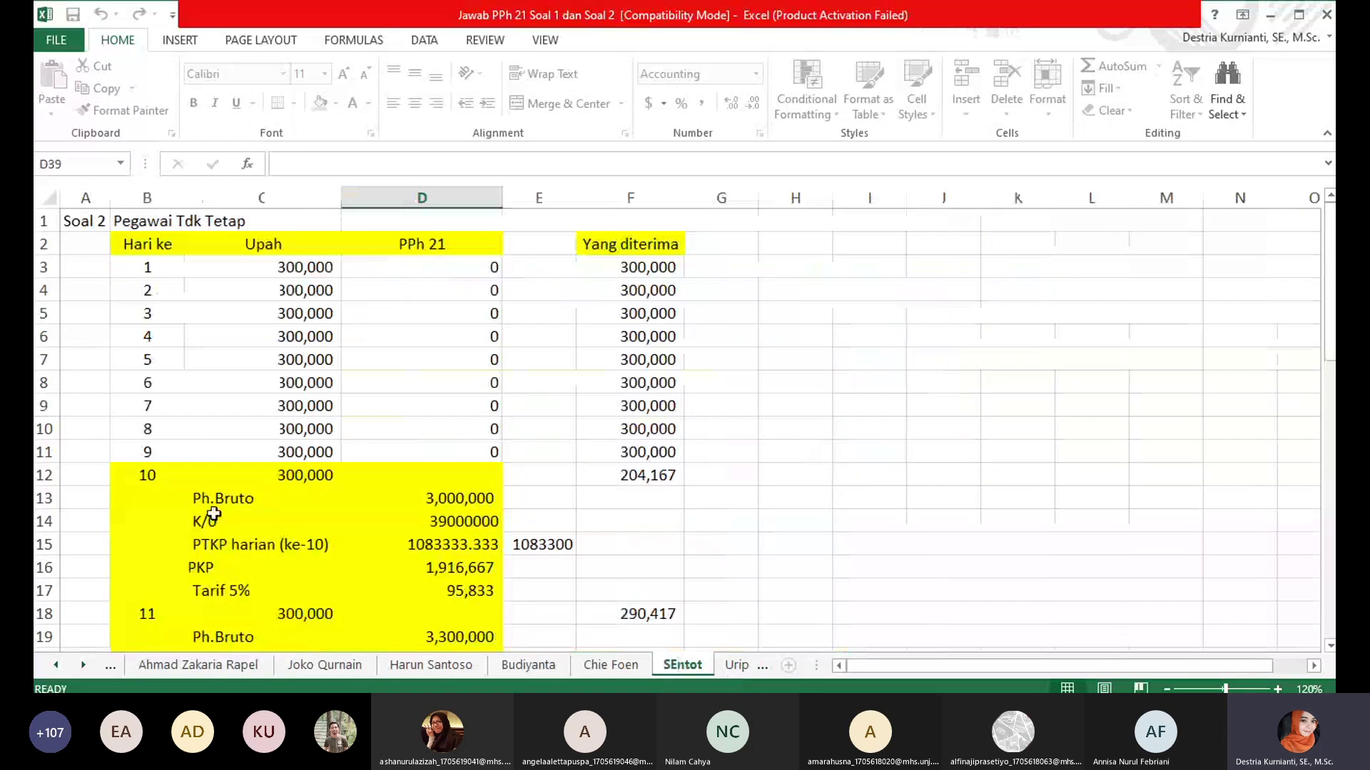
Review the daily wages in the Upah column from day 1 through day 10
left_click(649, 279)
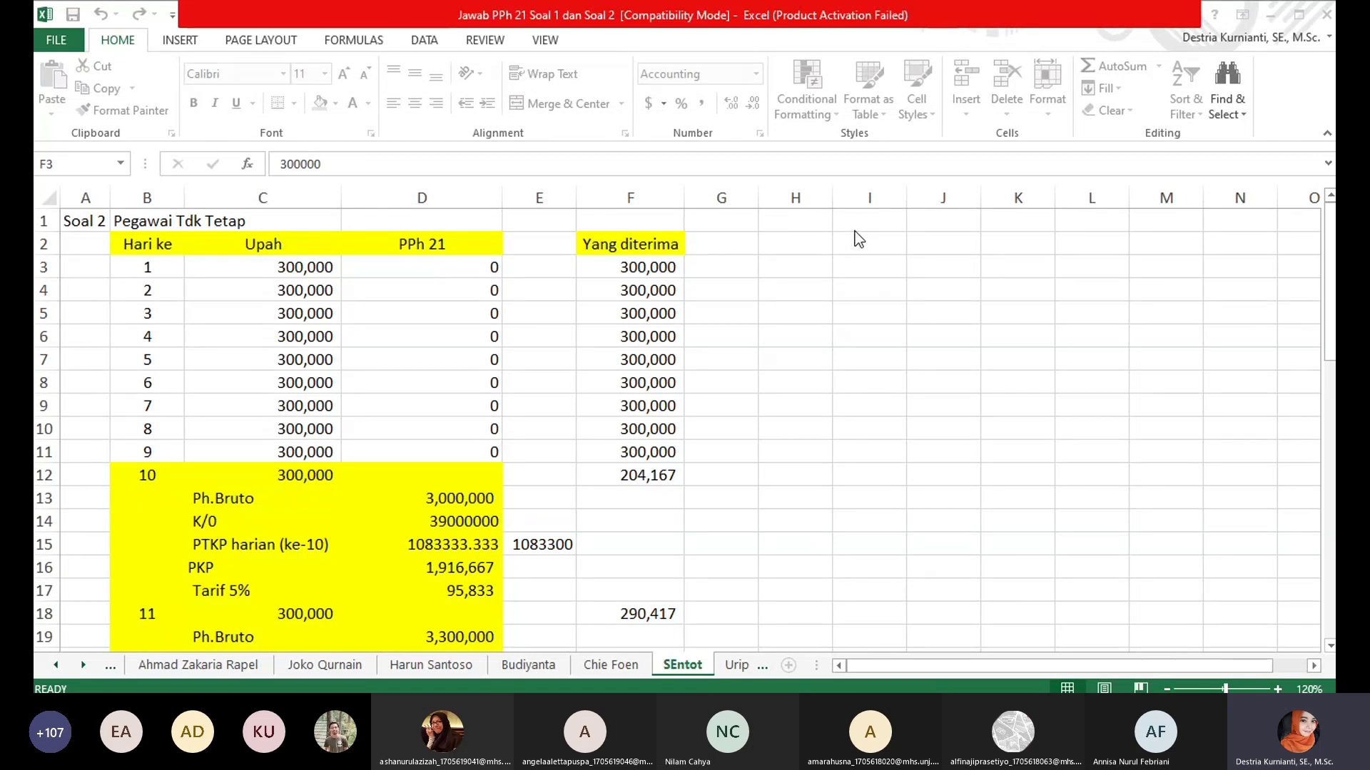
left_click(301, 269)
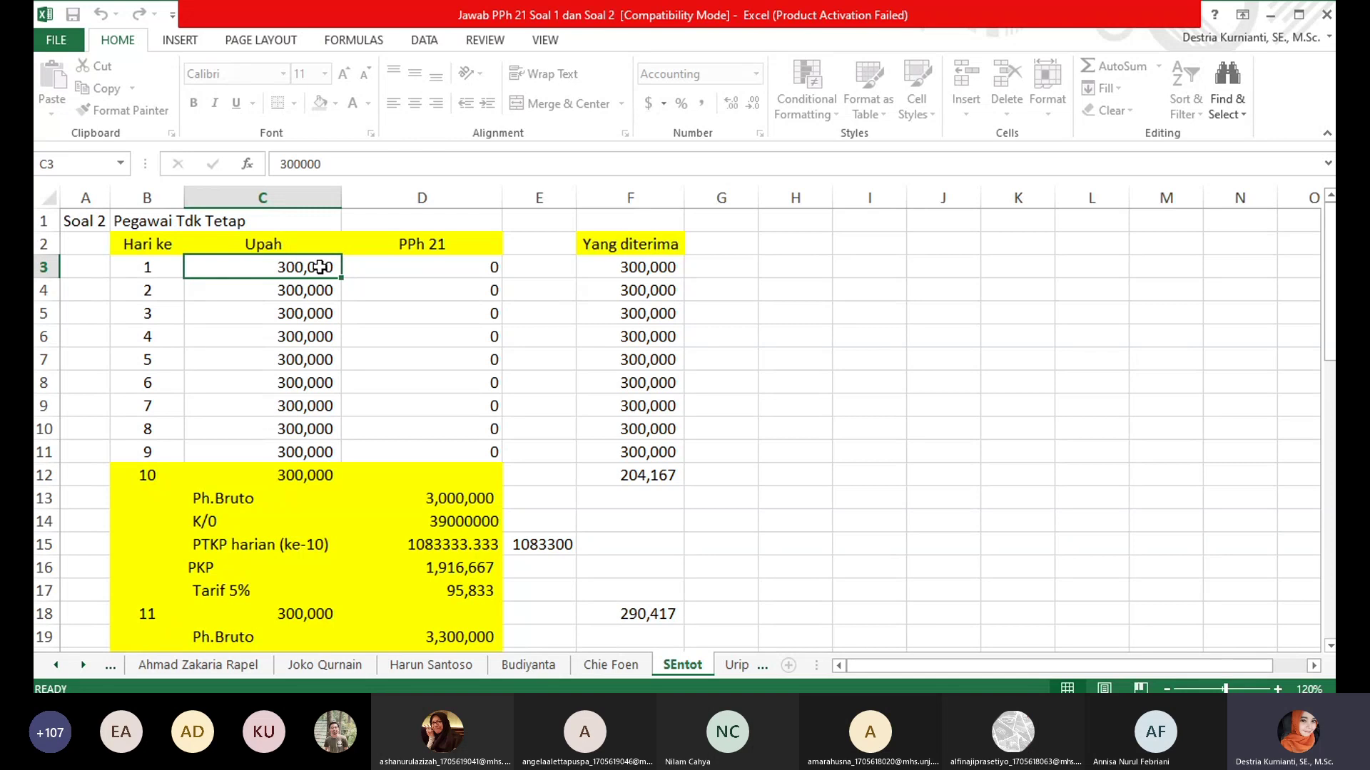
key("Down")
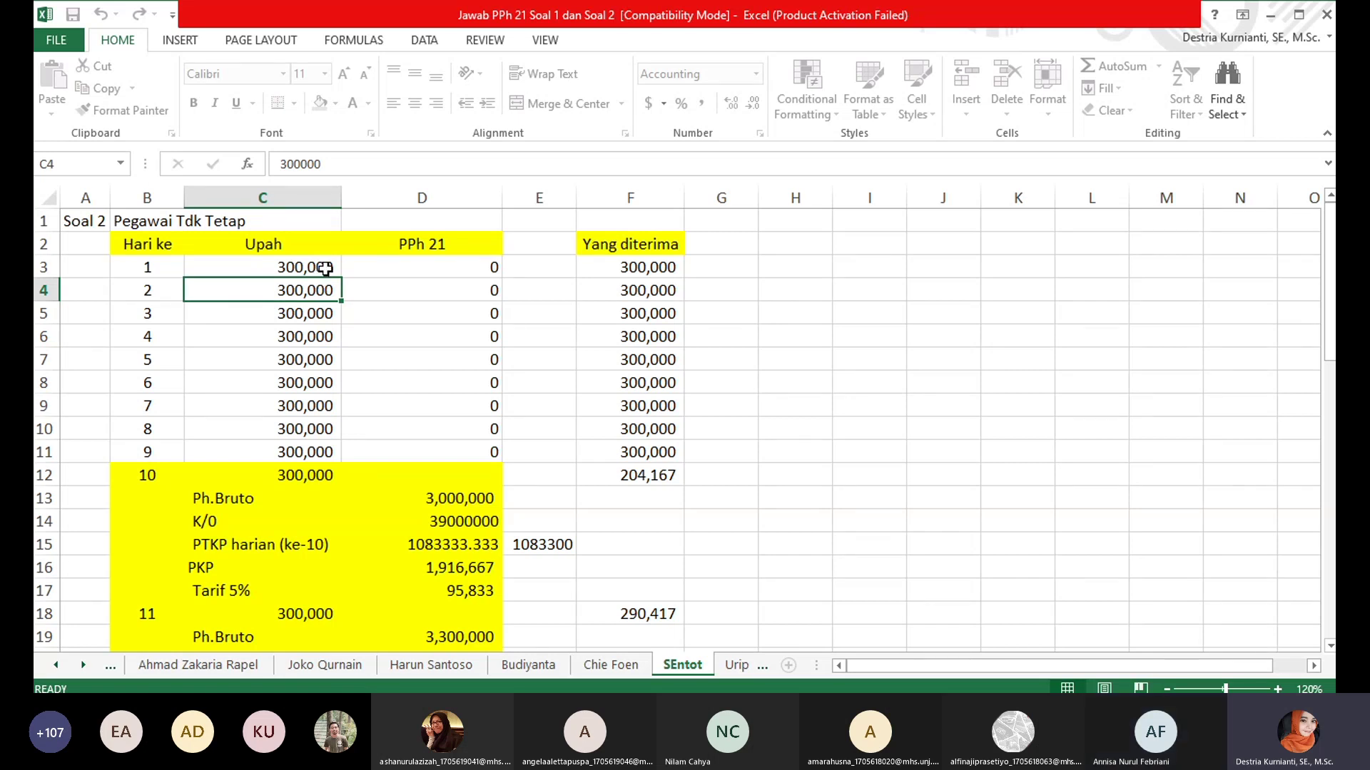
left_click(319, 269)
key("Down")
key("Down")
key("Down")
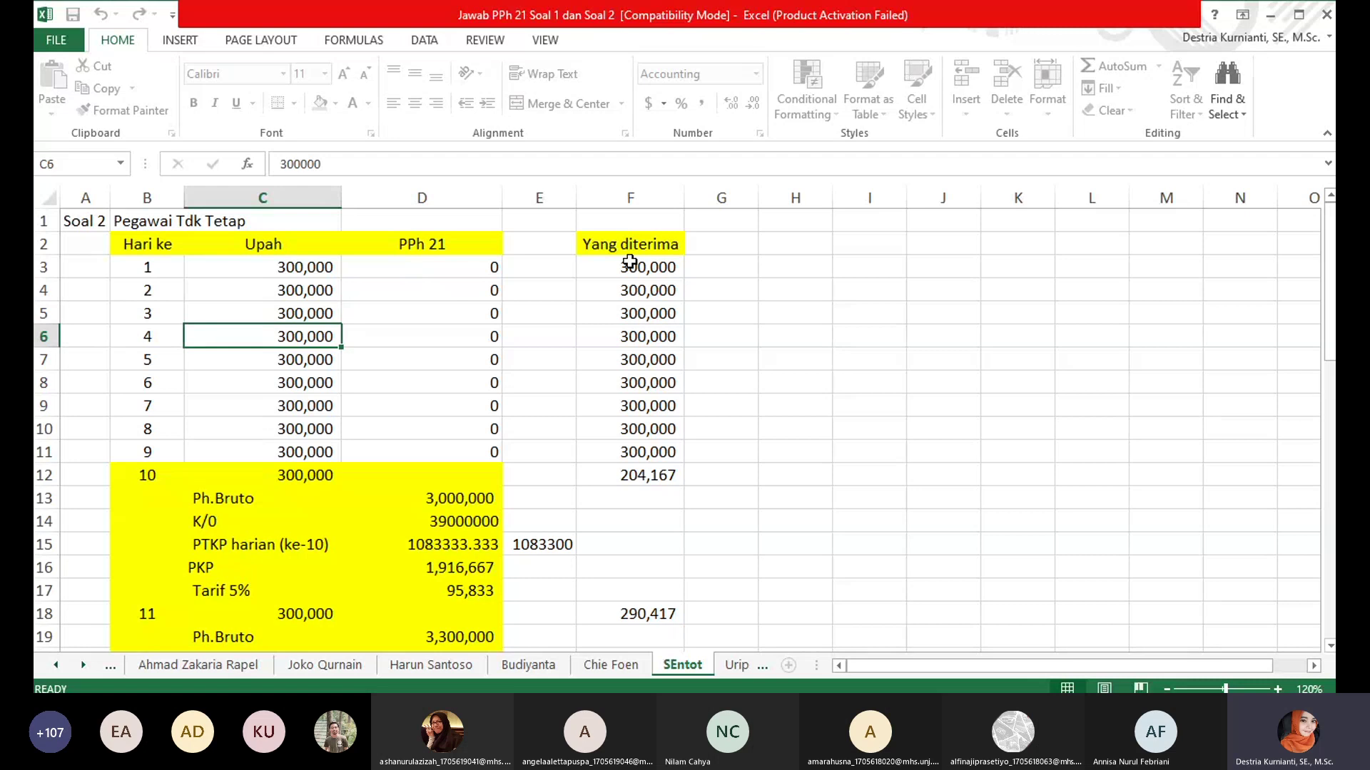
key("Down")
key("Down")
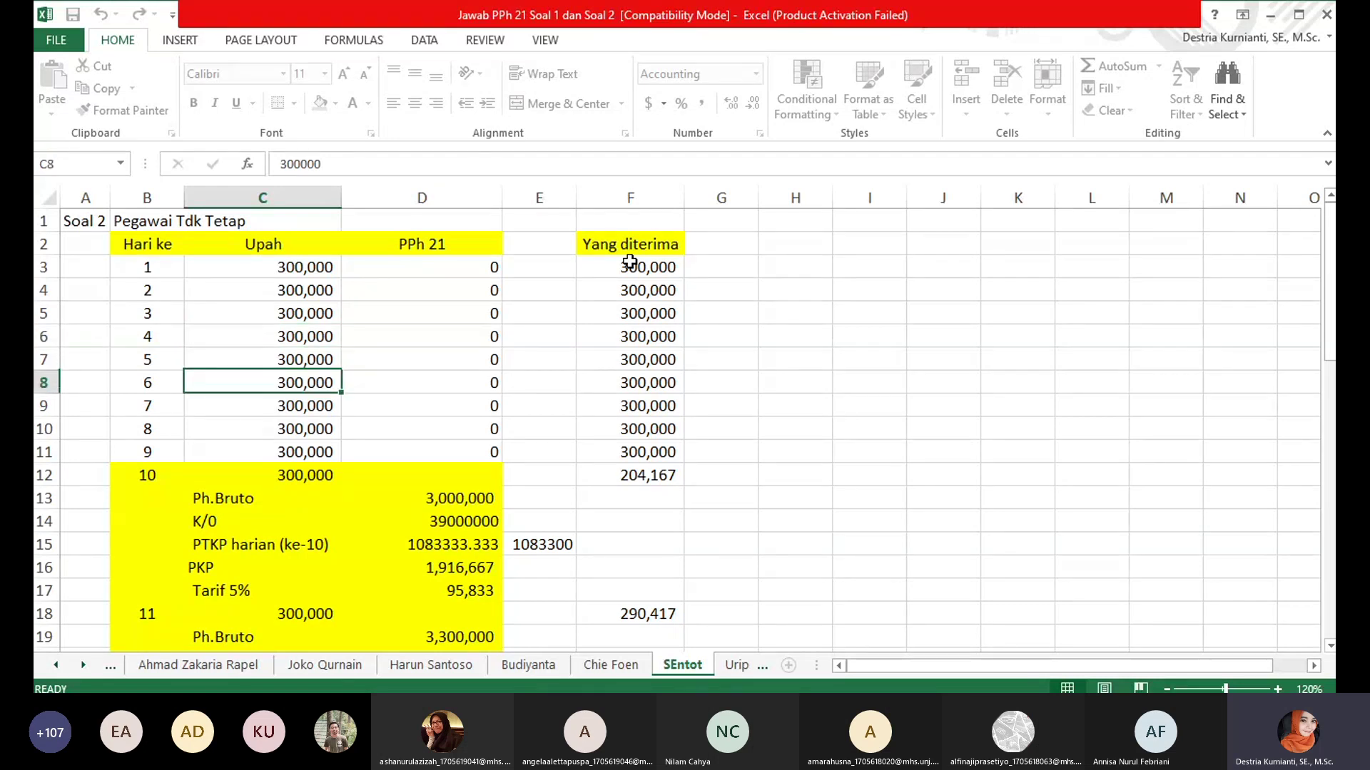
key("Down")
key("Down")
key("Down")
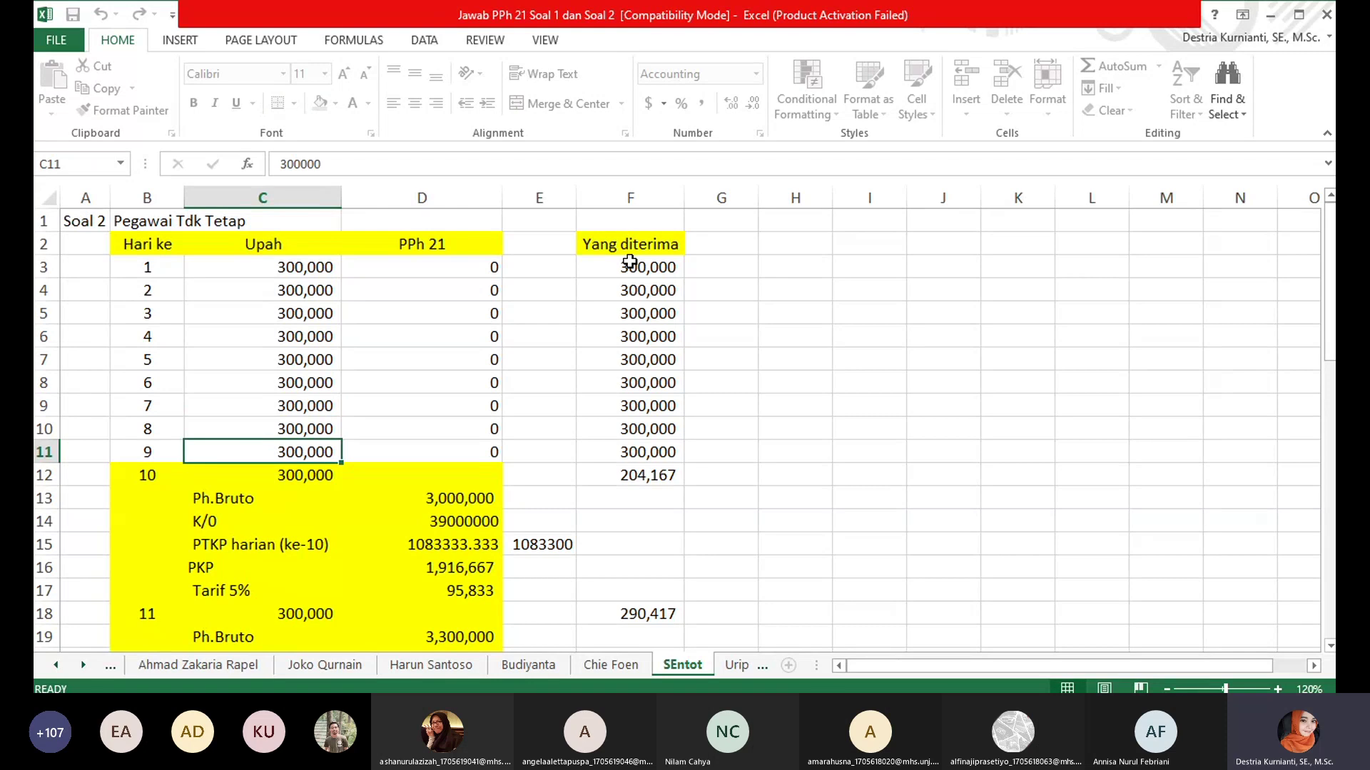
key("Down")
key("Right")
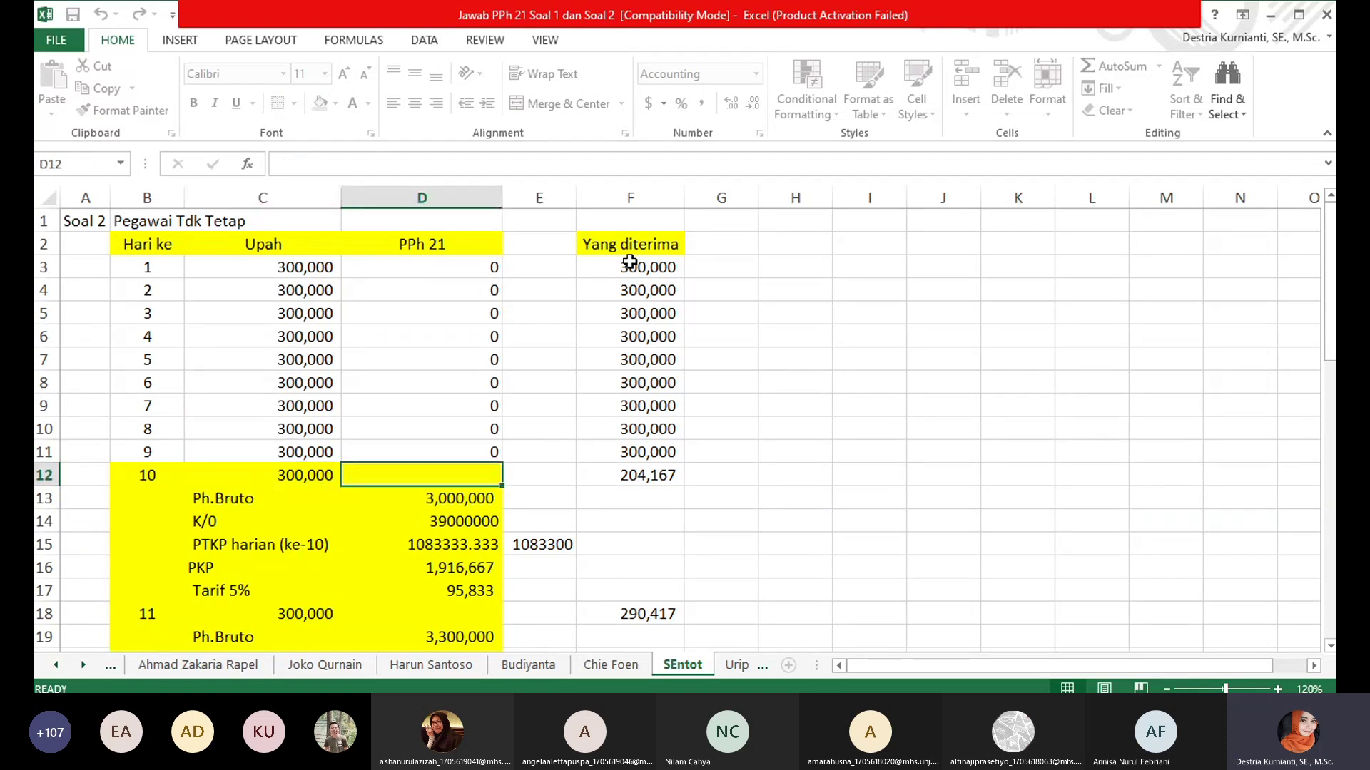
Review the PPh 21 column upward from day 10 to day 1
key("Up")
key("Up")
key("Up")
key("Up")
key("Up")
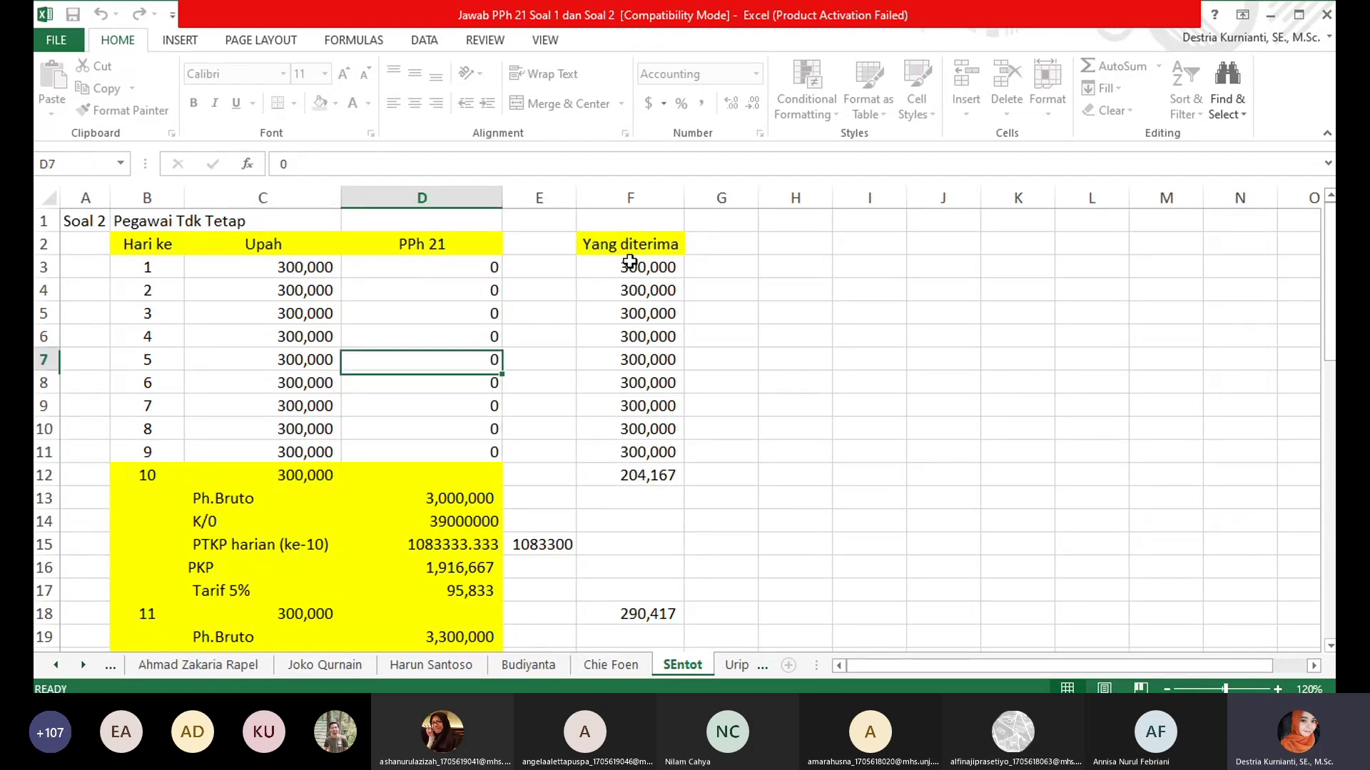
key("Up")
key("Up")
key("Up")
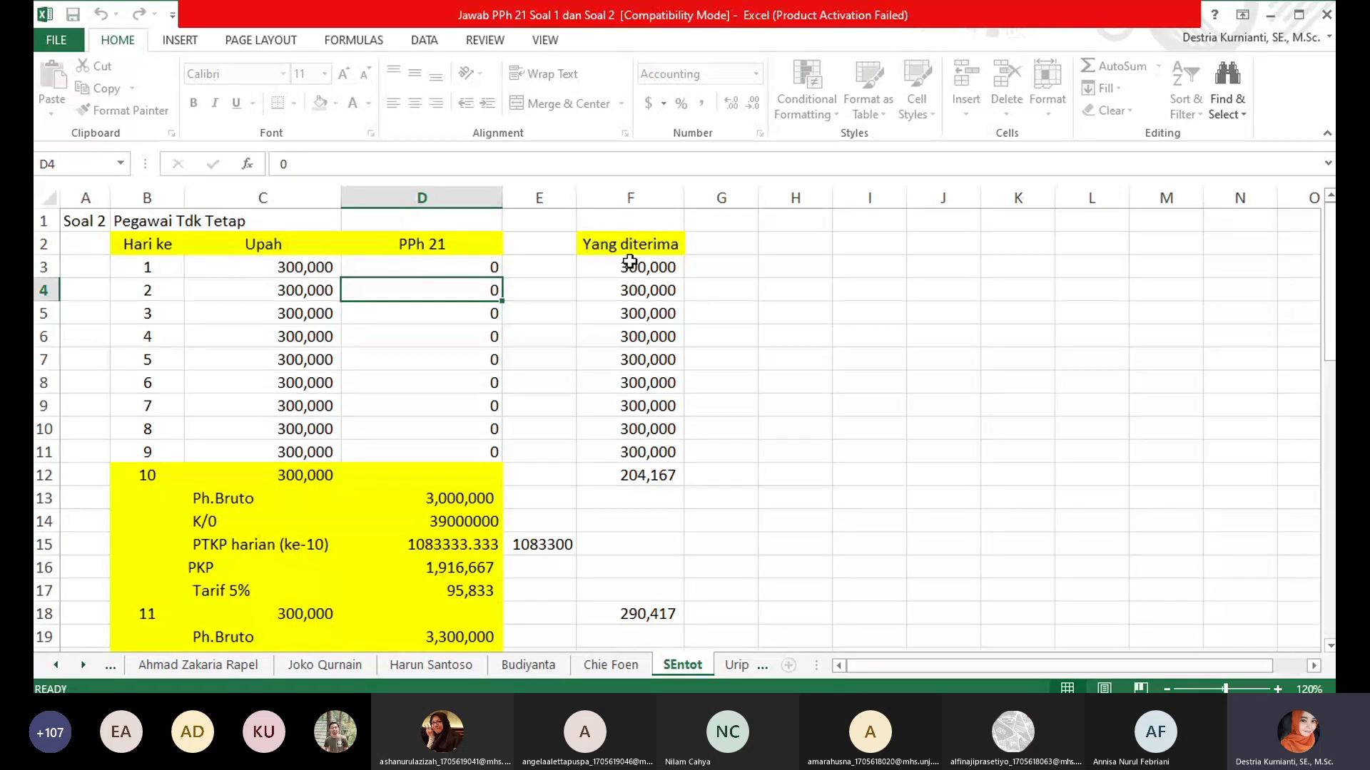
key("Up")
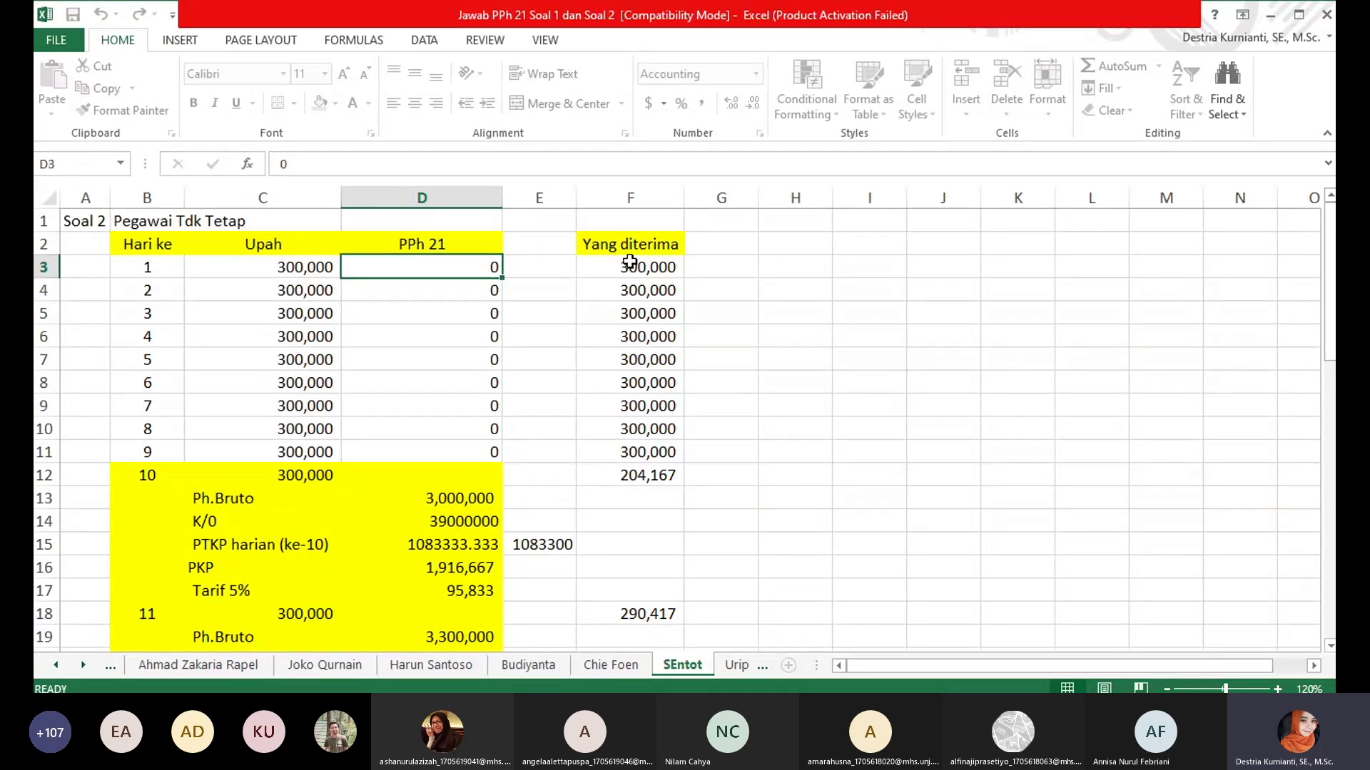
Review the Yang diterima amounts from day 1 down to the day 10 formula
key("Right")
key("Right")
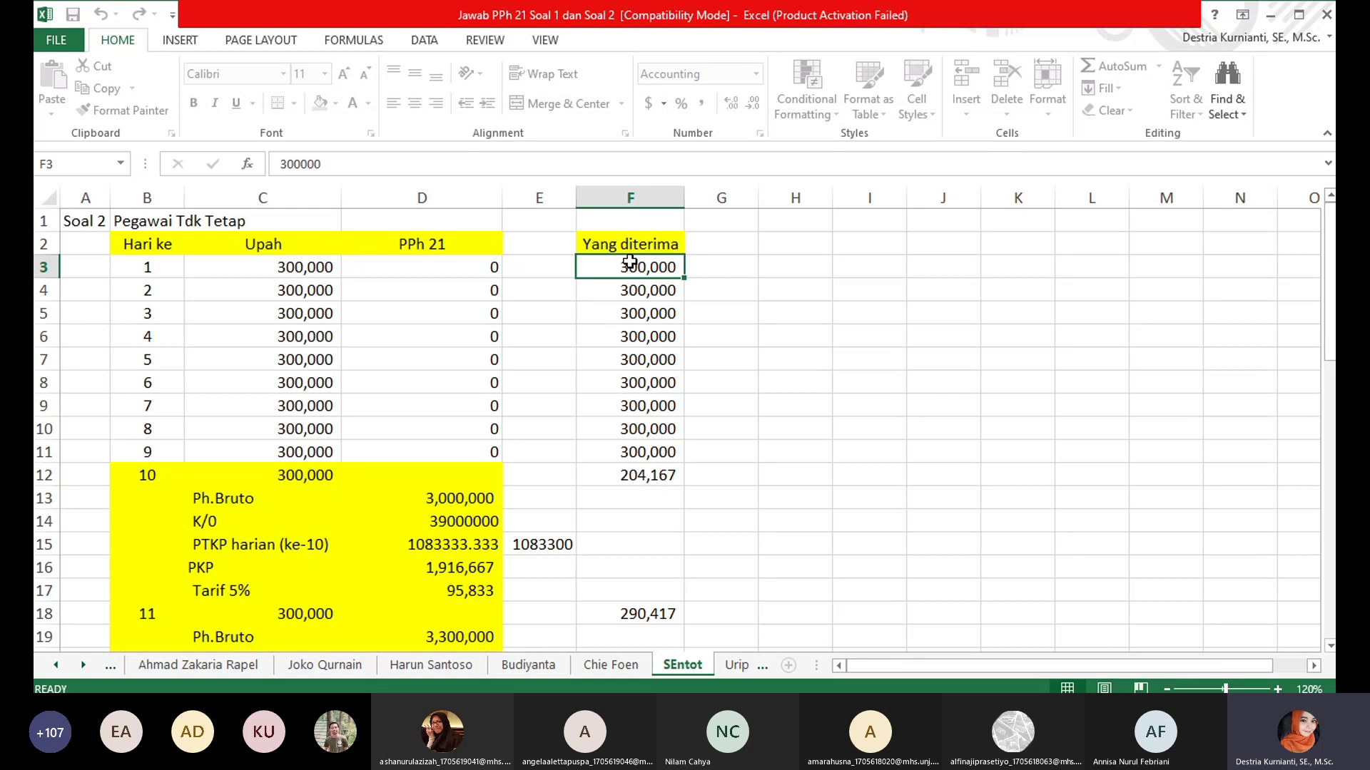
key("Down")
key("Down")
key("Down")
key("Down")
key("Down")
key("Down")
key("Down")
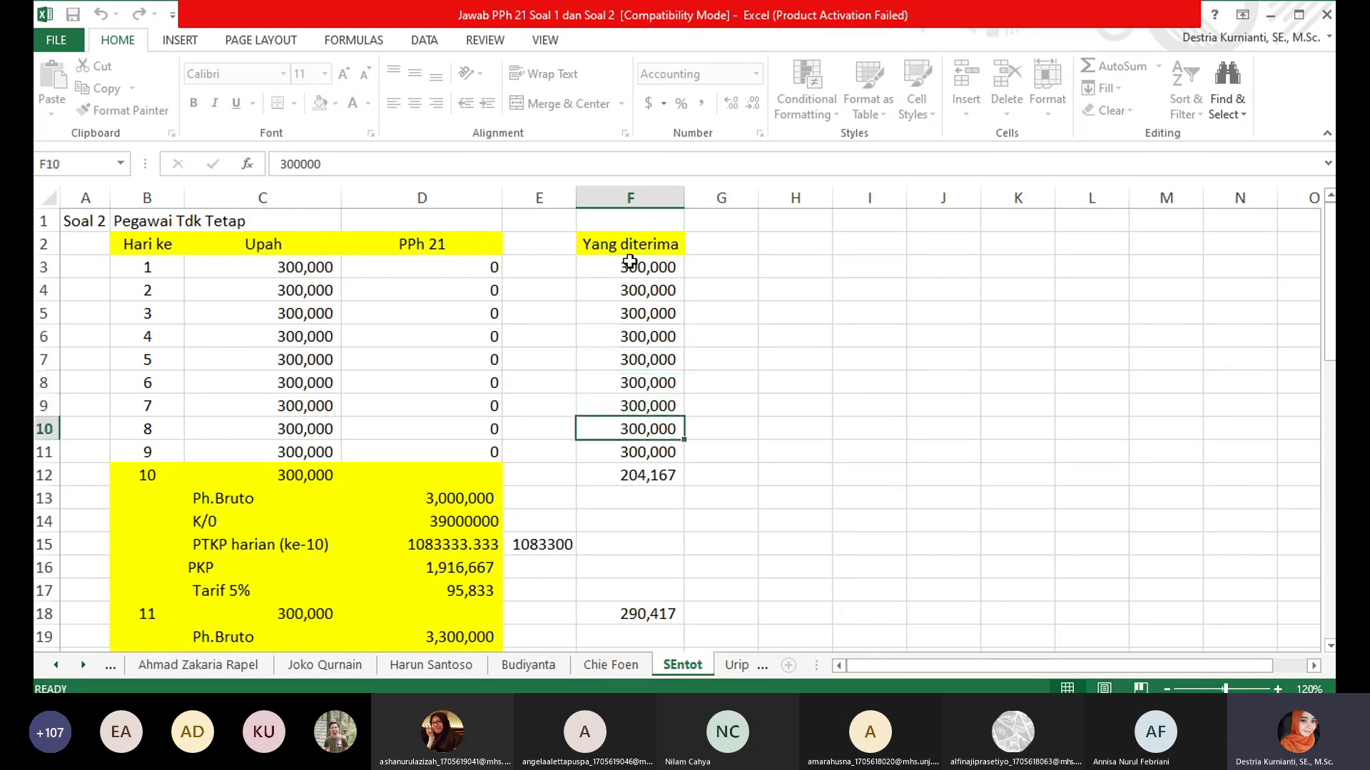
key("Down")
key("Down")
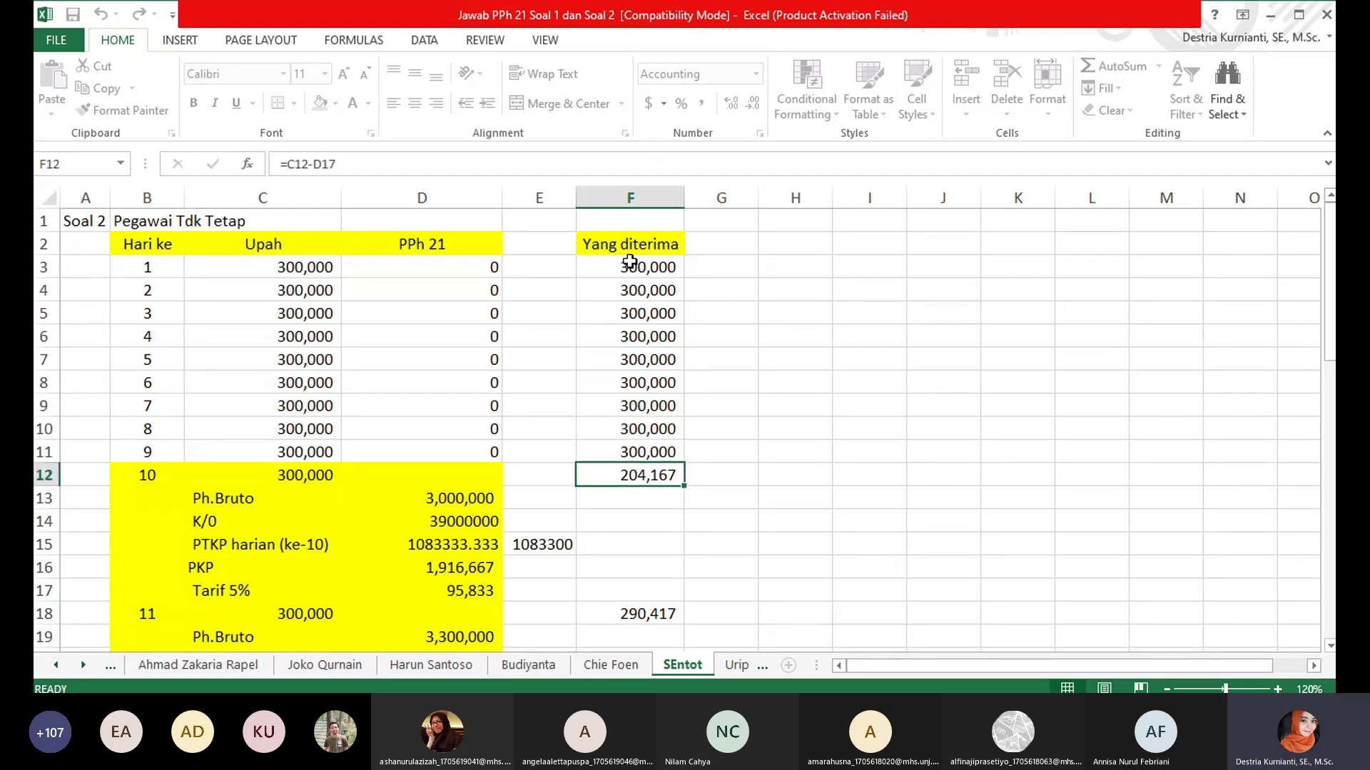
Examine the day 10 row, including its wage, its PPh 21 cell and the Ph.Bruto line below
key("Left")
key("Left")
key("Left")
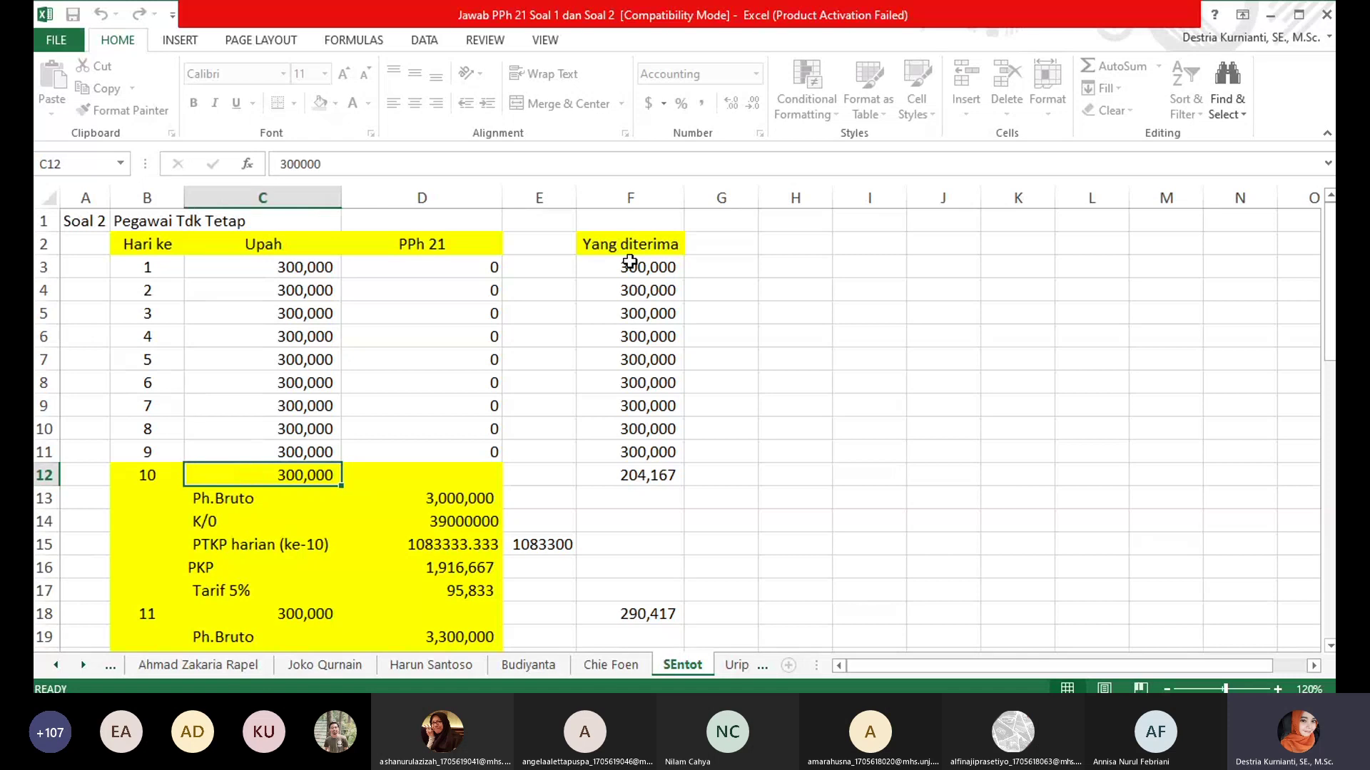
key("Down")
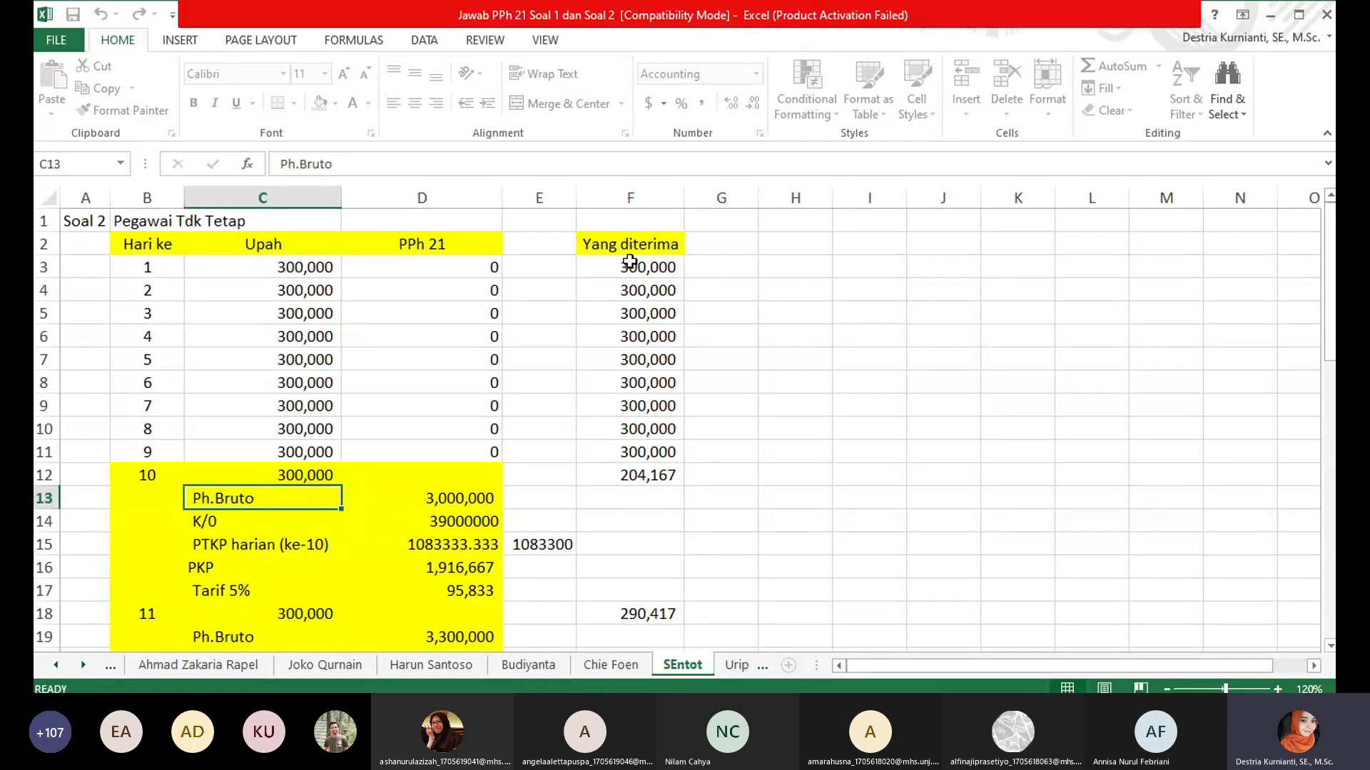
key("Right")
key("Up")
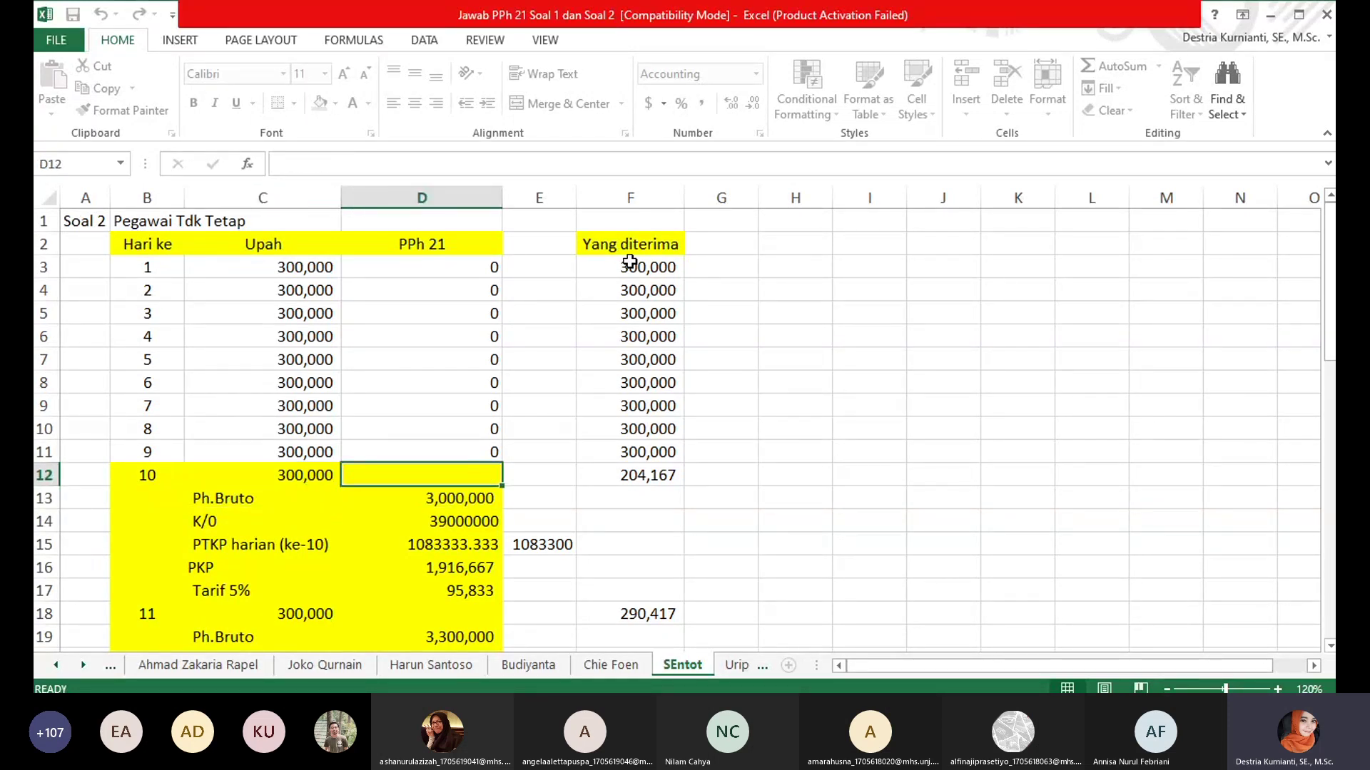
key("Left")
key("Left")
key("Left")
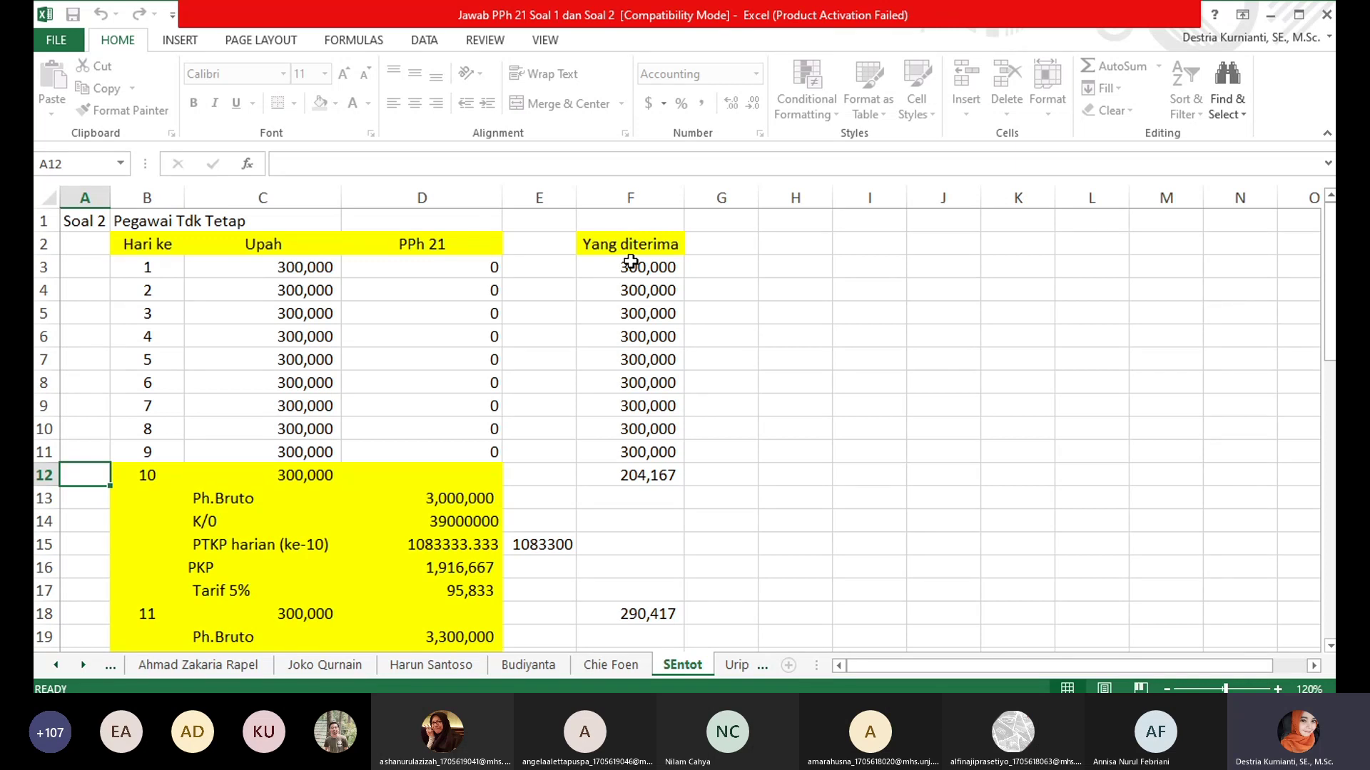
Select row 13, the Ph.Bruto line of day 10, and check which row editing commands are available
scroll(404, 480, "down", 2)
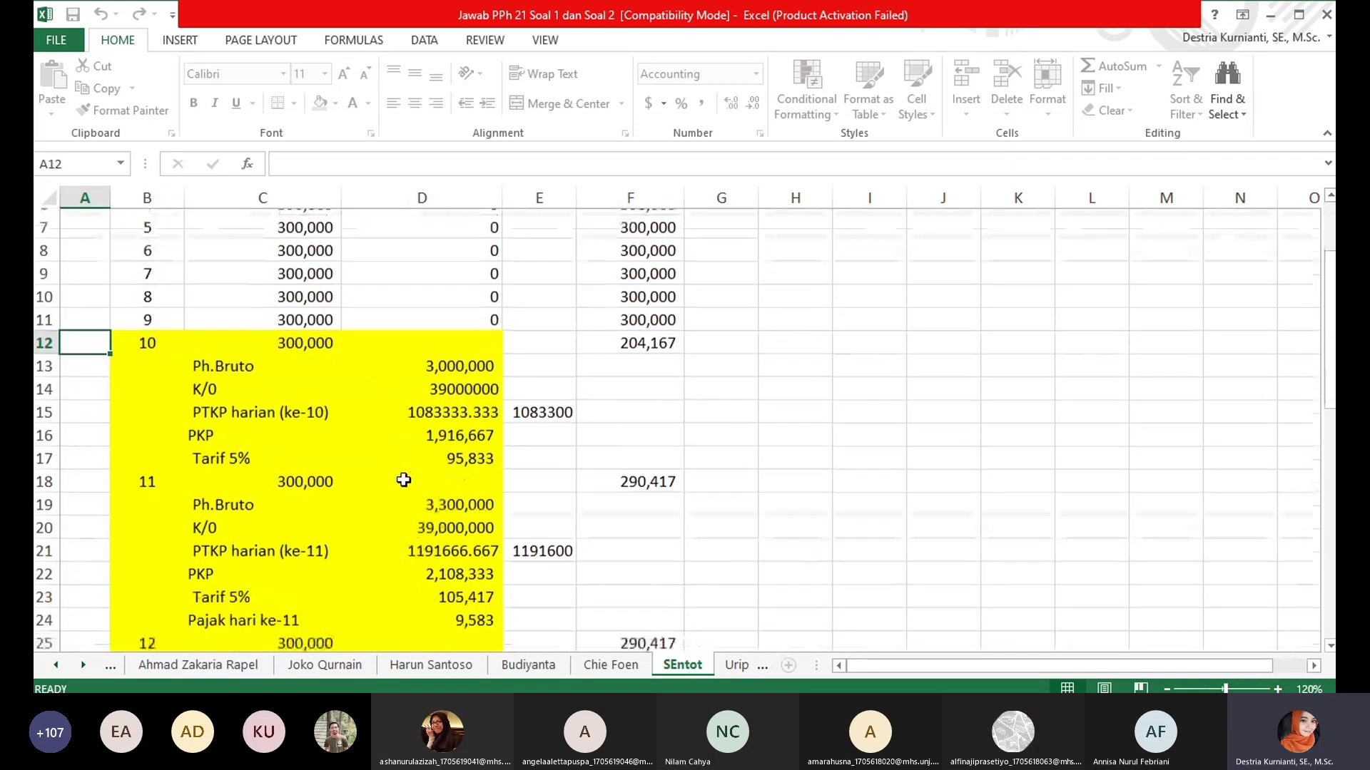
left_click(55, 363)
right_click(55, 363)
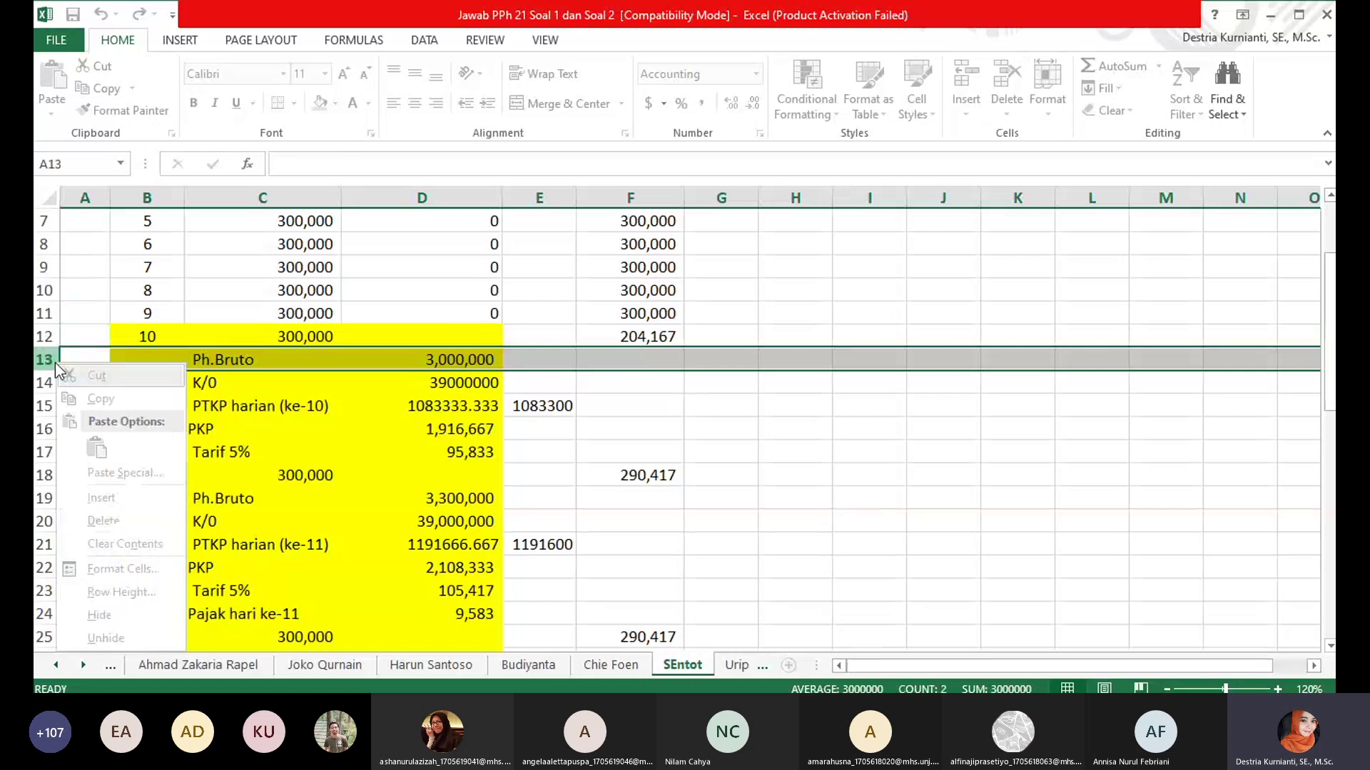
left_click(335, 440)
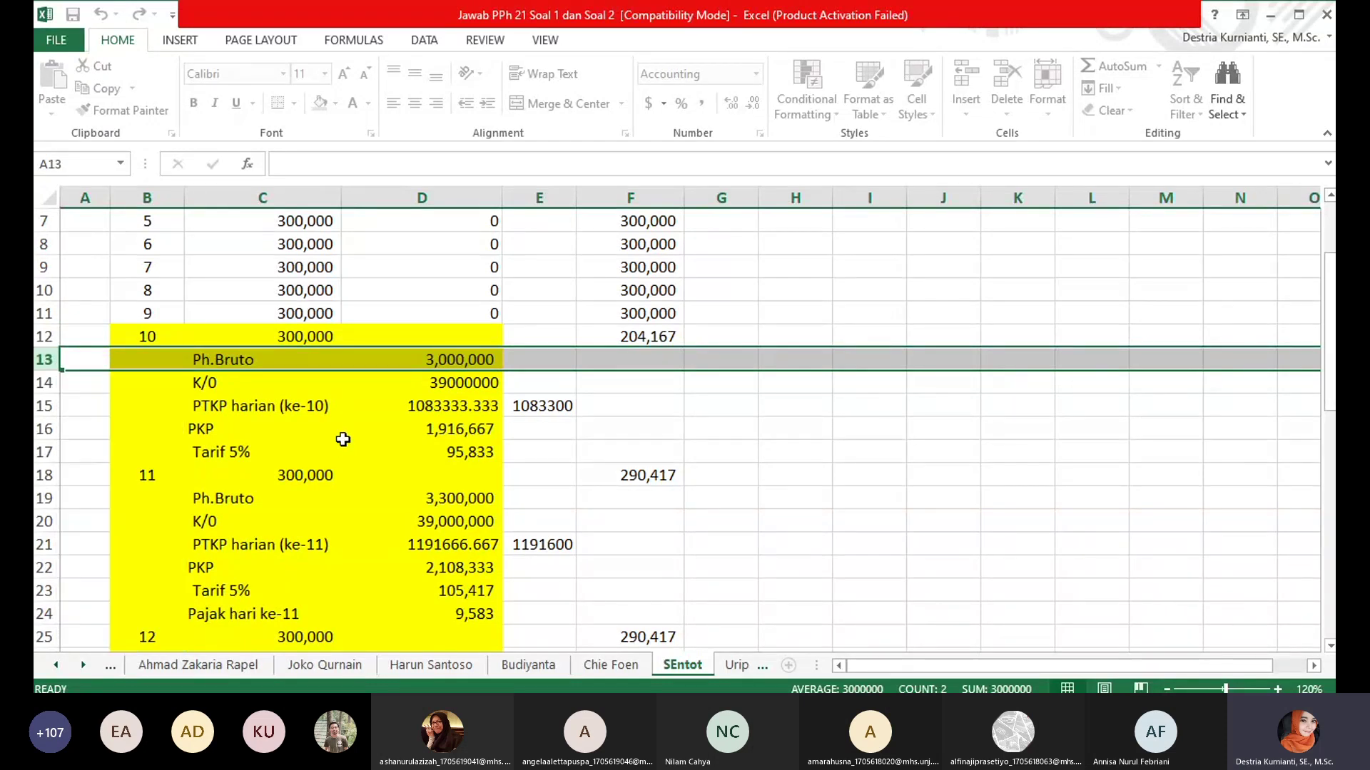
right_click(60, 365)
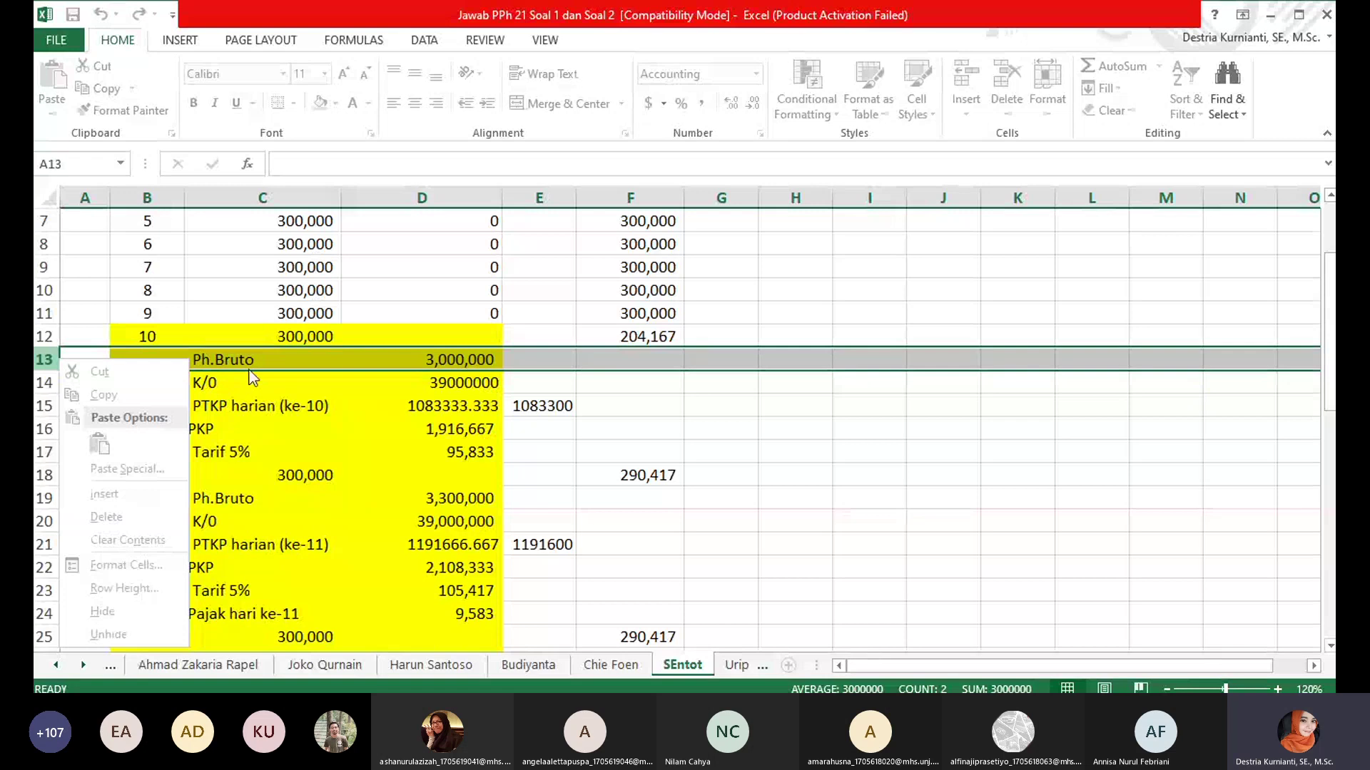
left_click(37, 359)
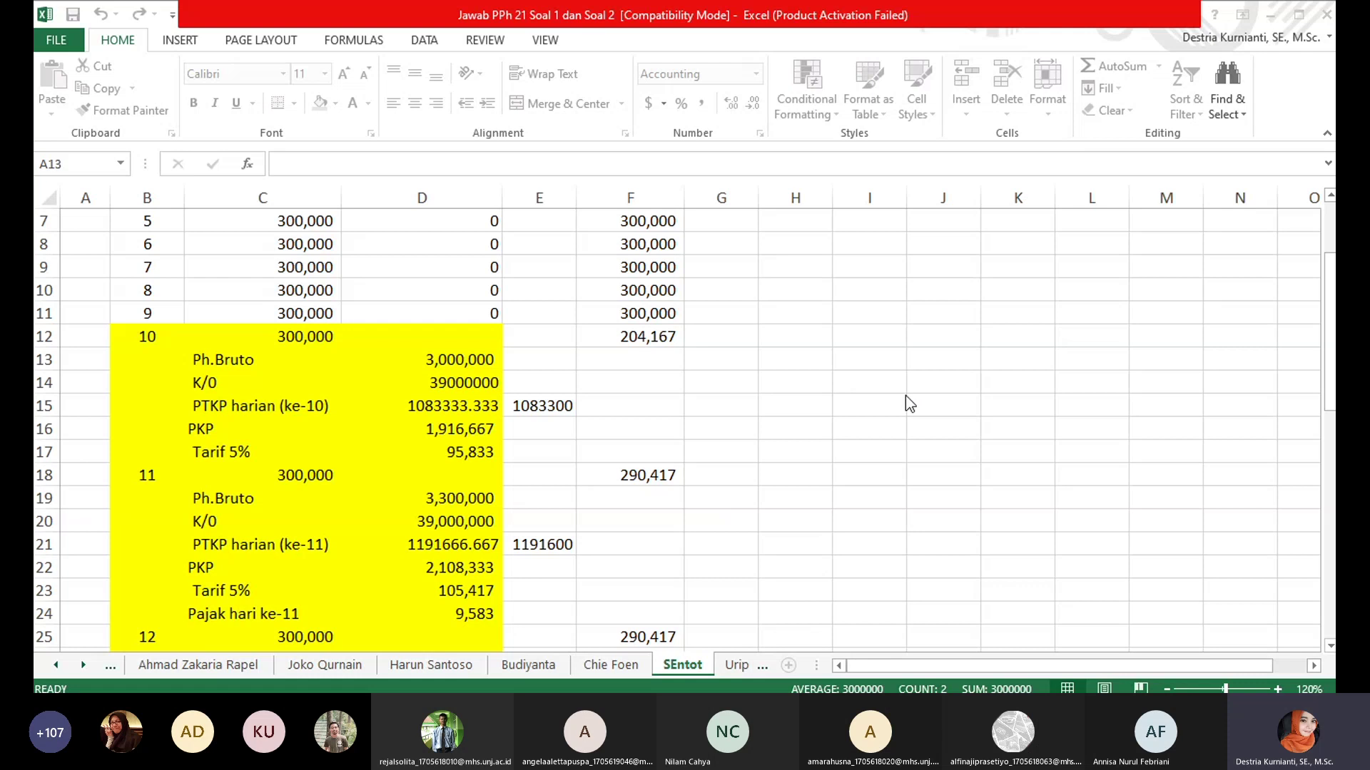
key("shift+space")
left_click(949, 314)
left_click_drag(39, 339, 37, 349)
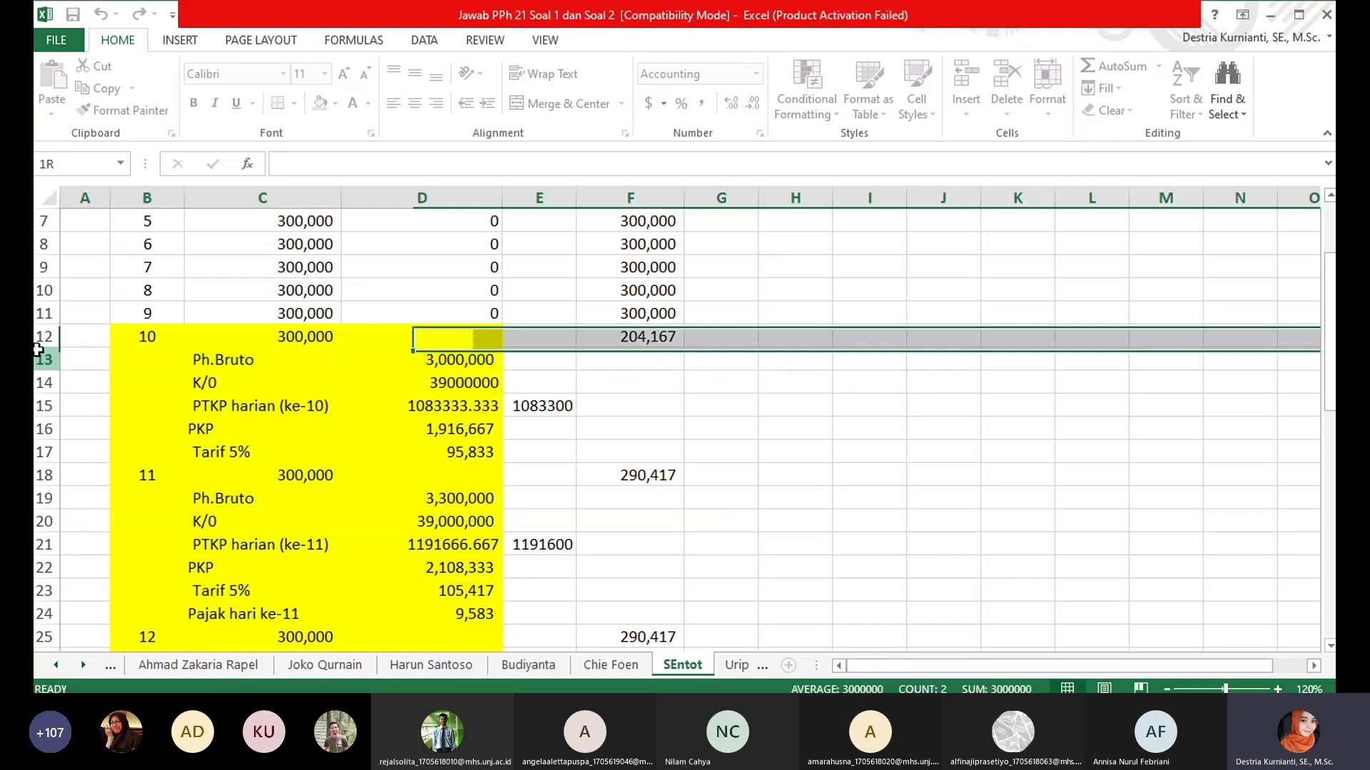
left_click(38, 357)
Return to the top of the Soal 2 sheet and stop sharing the screen in the meeting
scroll(143, 418, "up", 2)
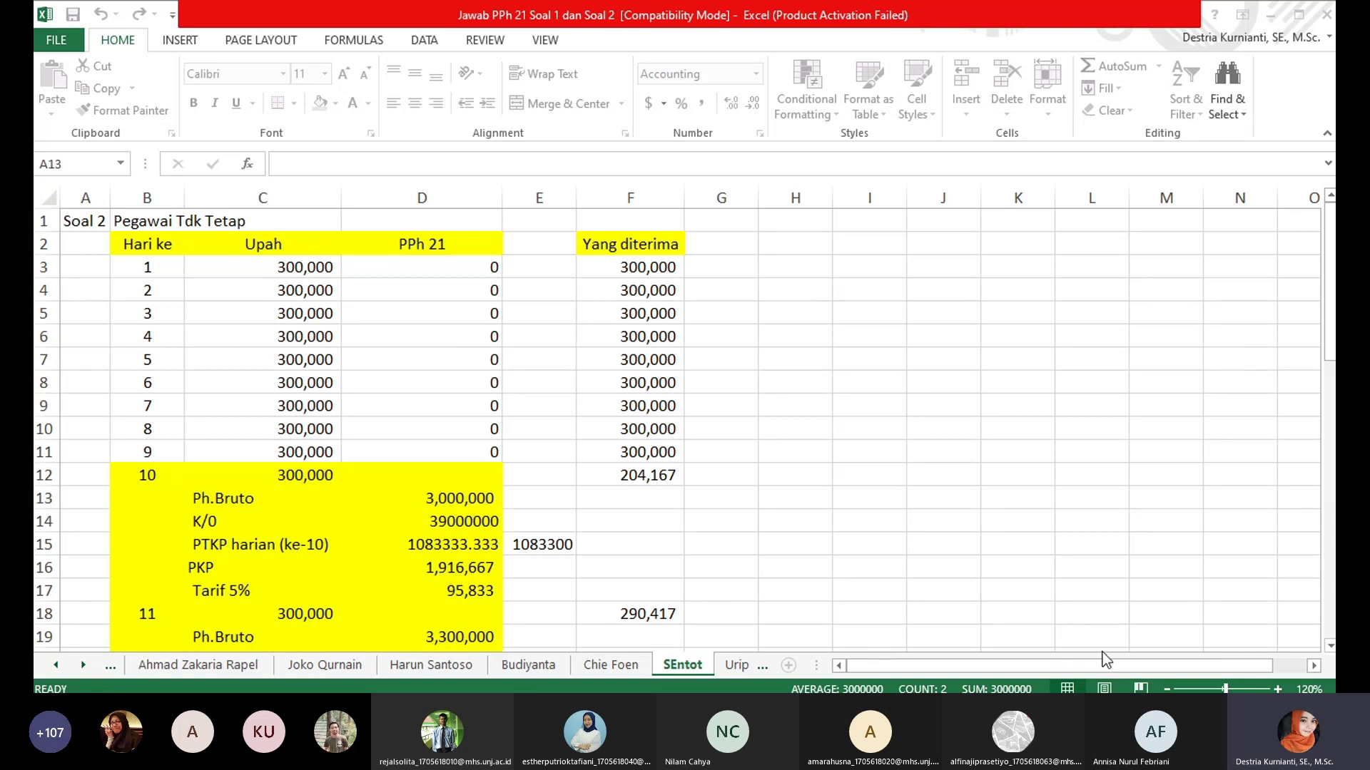
left_click(935, 33)
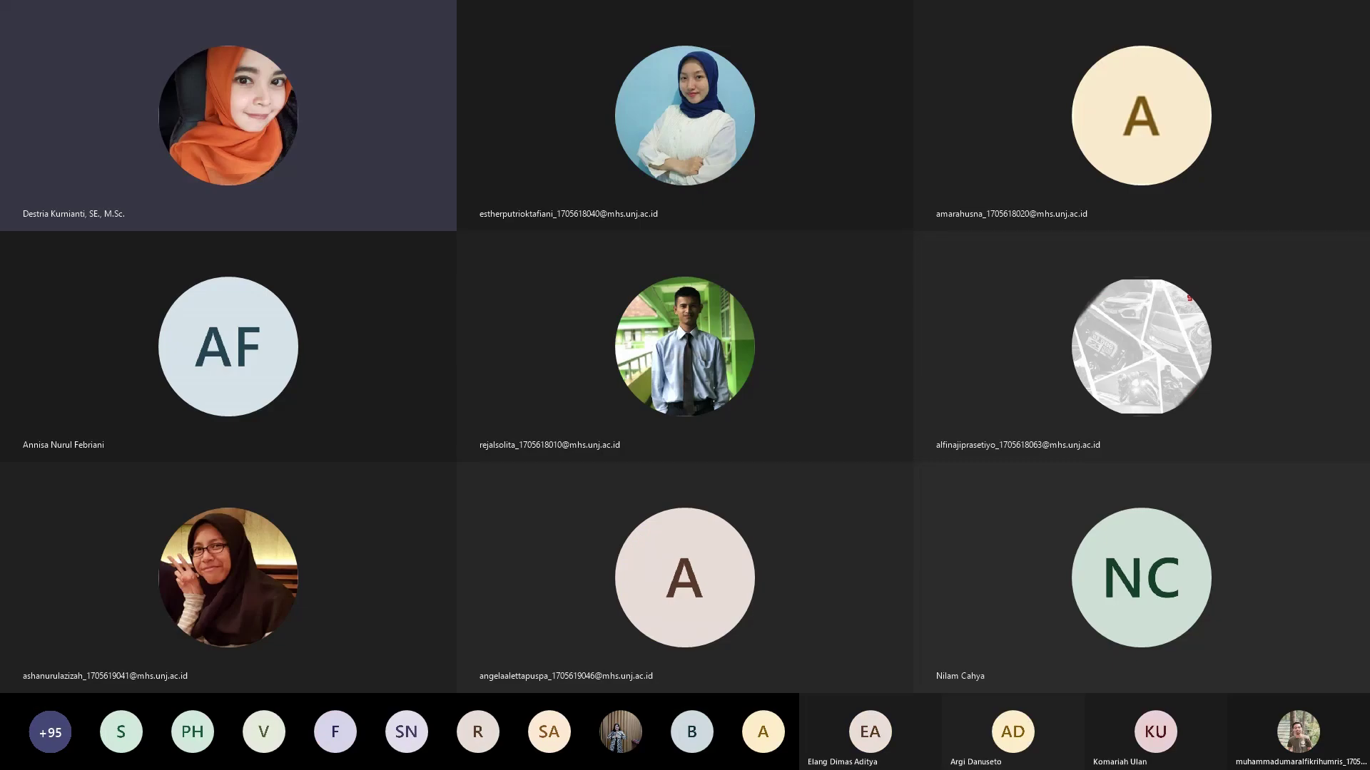
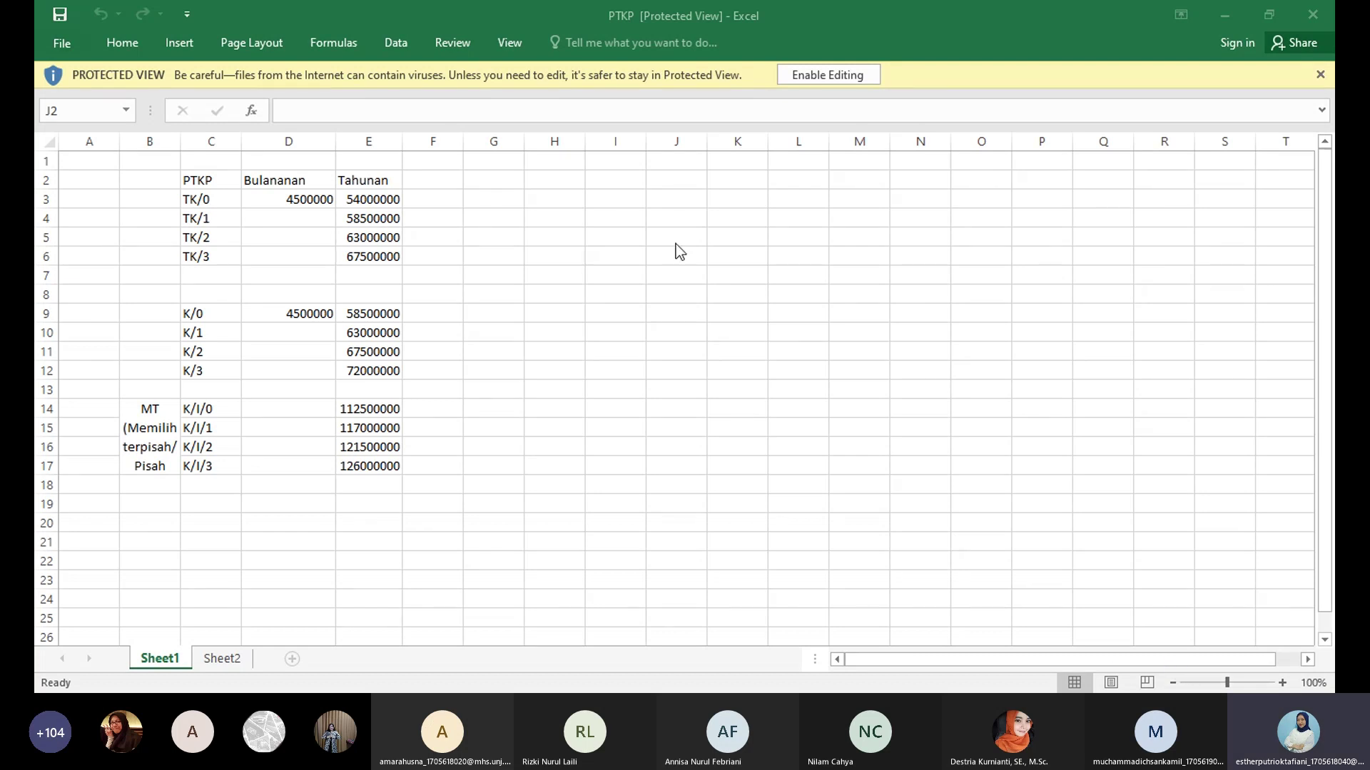
Select cell J3 in the PTKP workbook and enable editing so the protected file can be changed
left_click(689, 201)
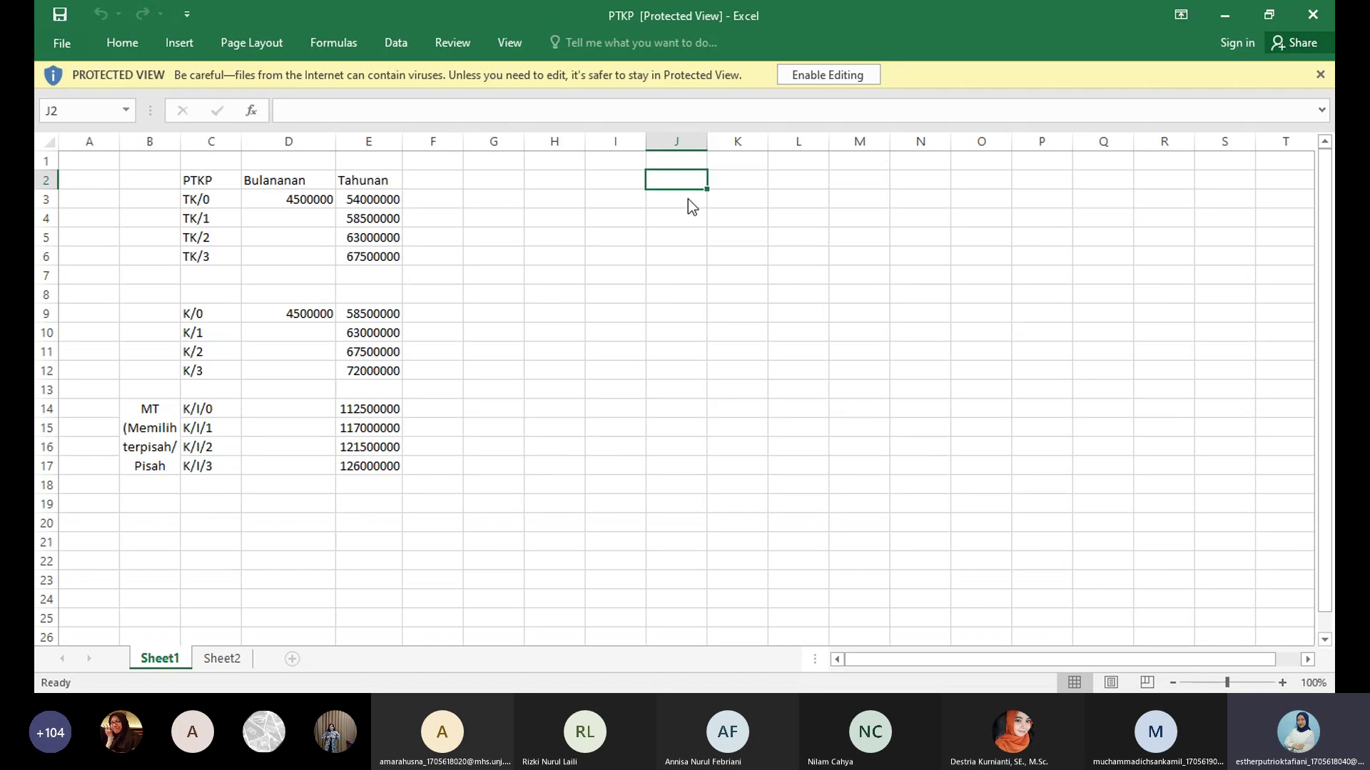
left_click(688, 197)
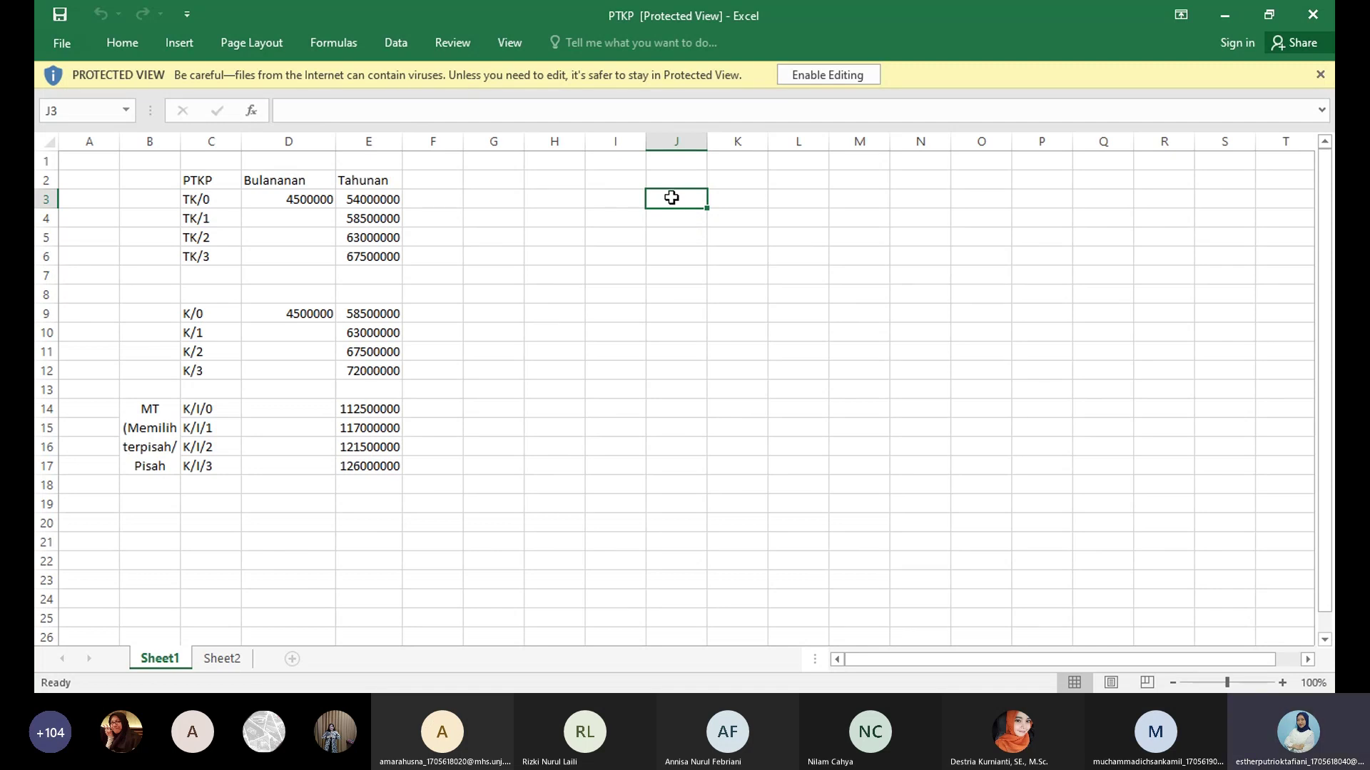
left_click(599, 118)
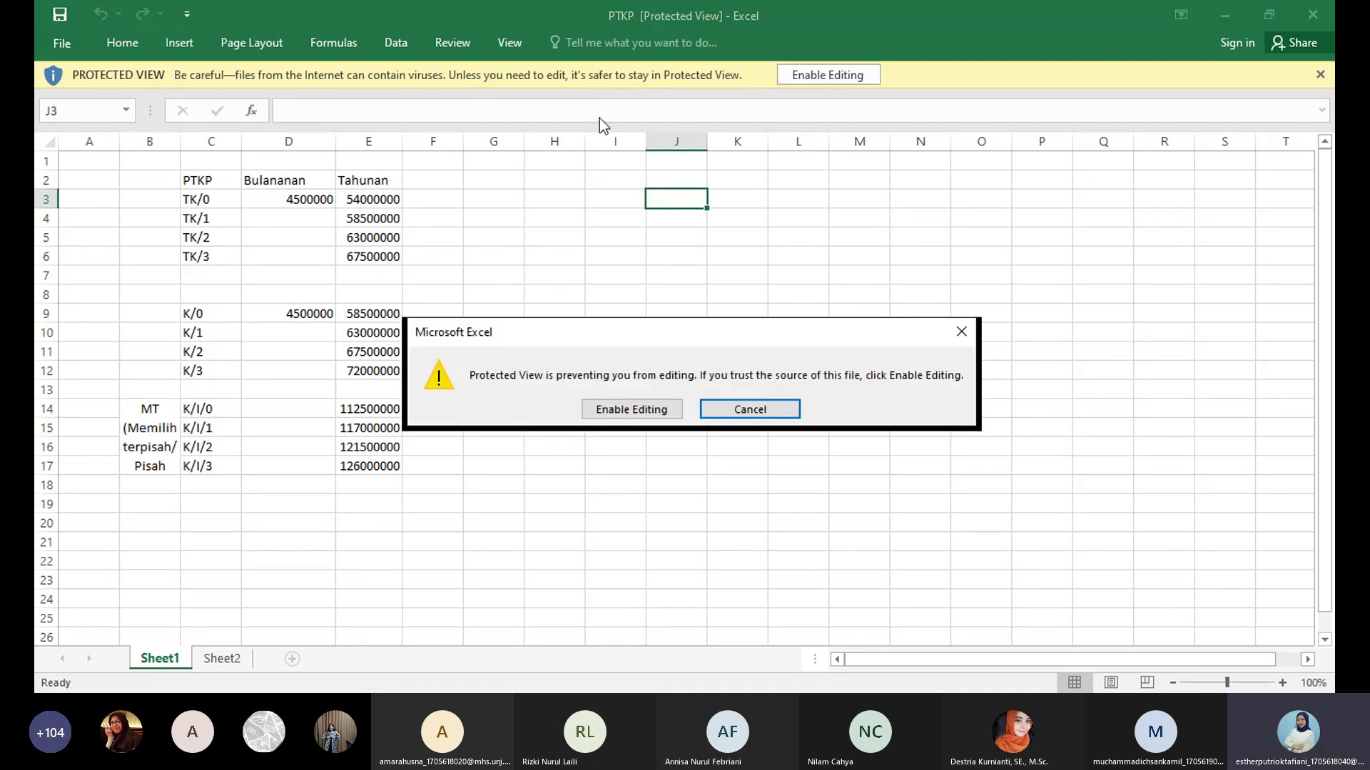
left_click(647, 407)
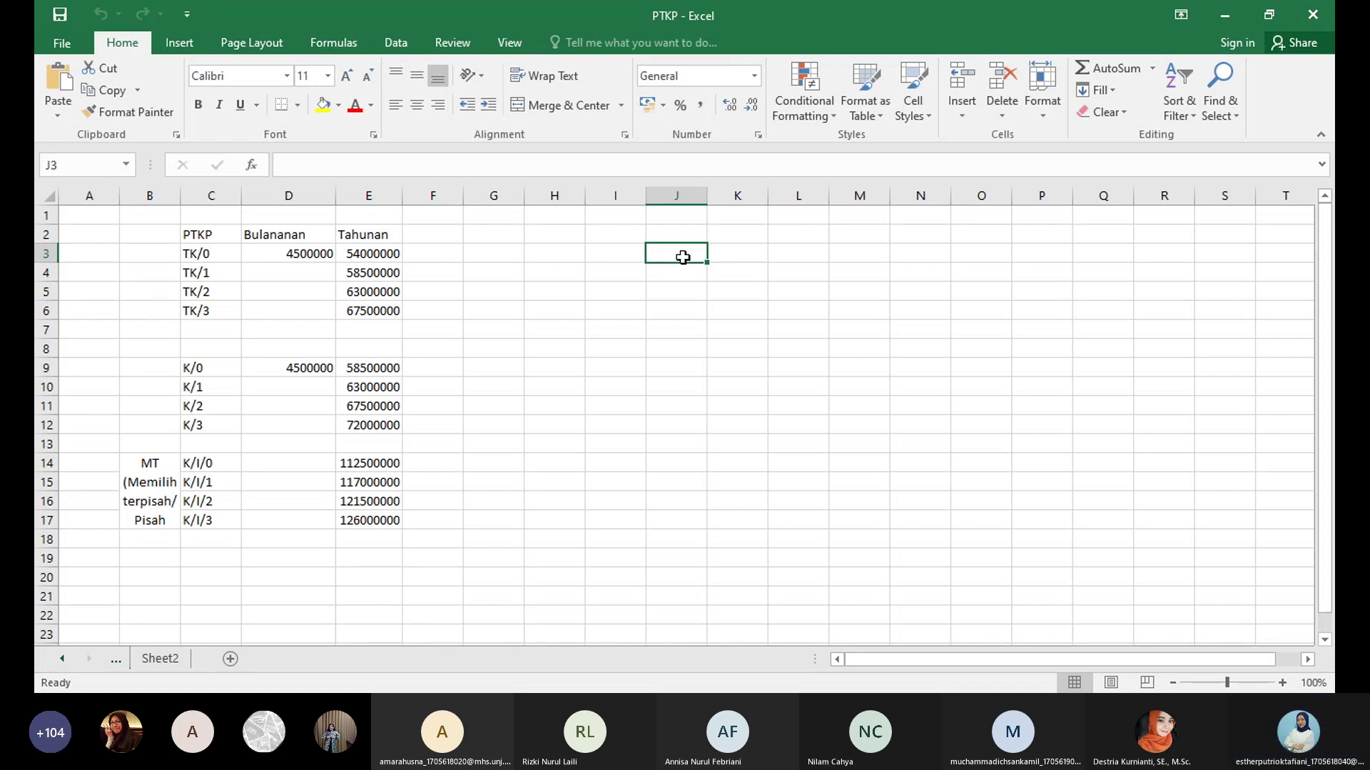
Enter the label "hari ke 25" in J3 and the daily wage 200000 in K3
type("ha")
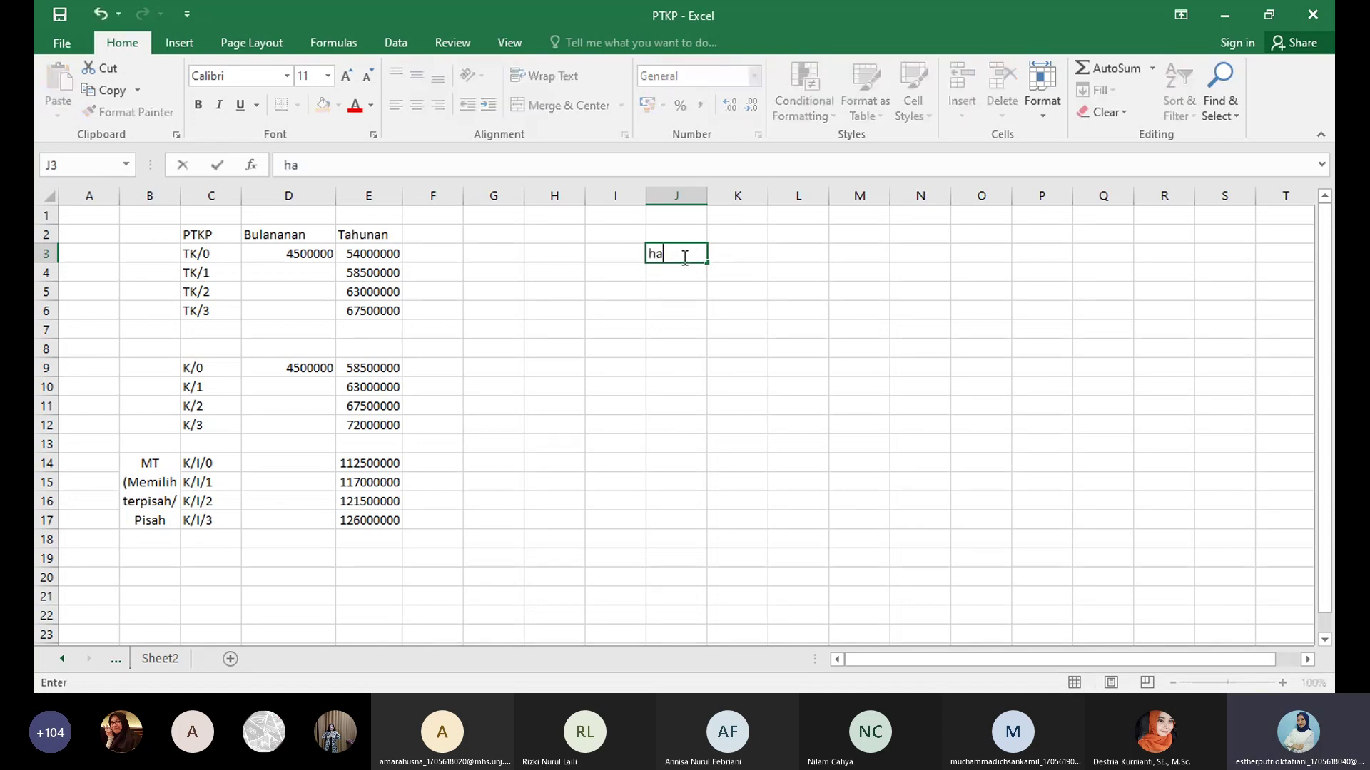
type("ri ke 25")
key("Tab")
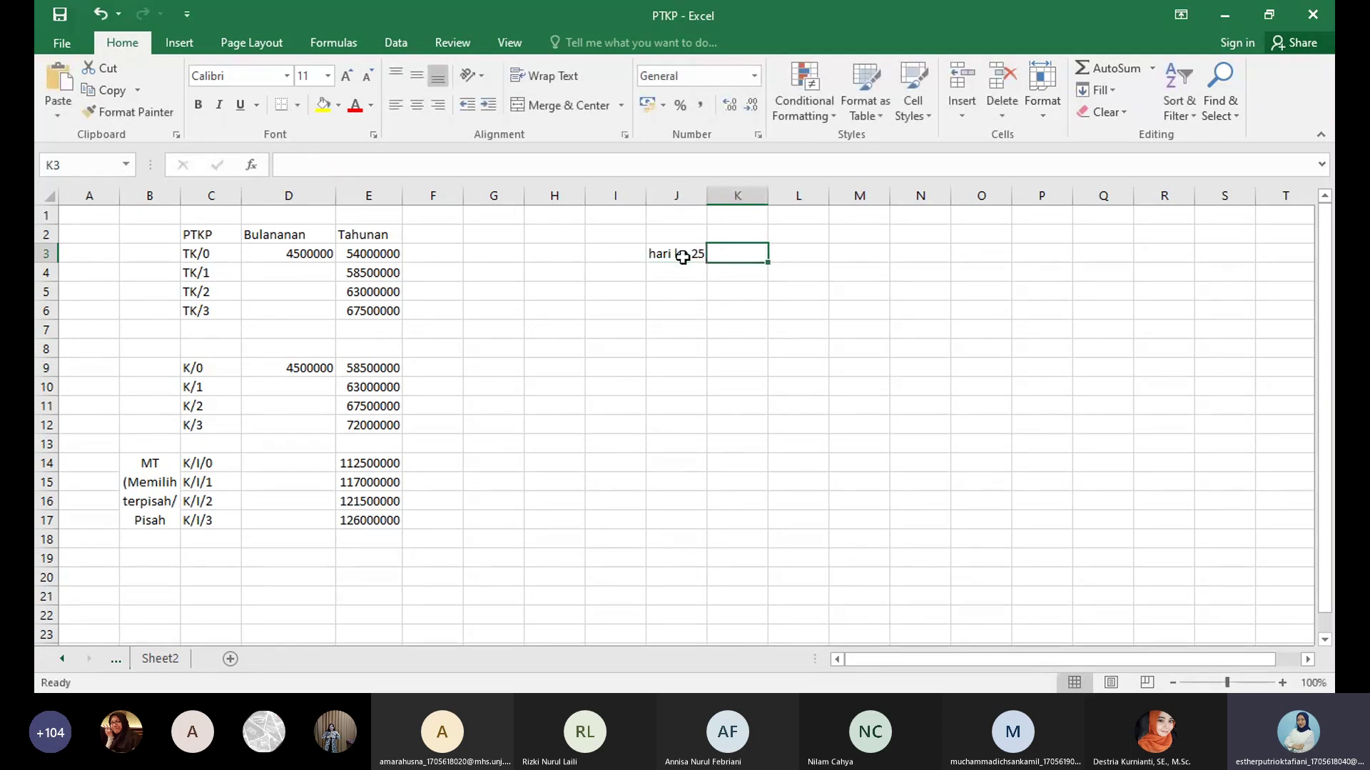
type("200000")
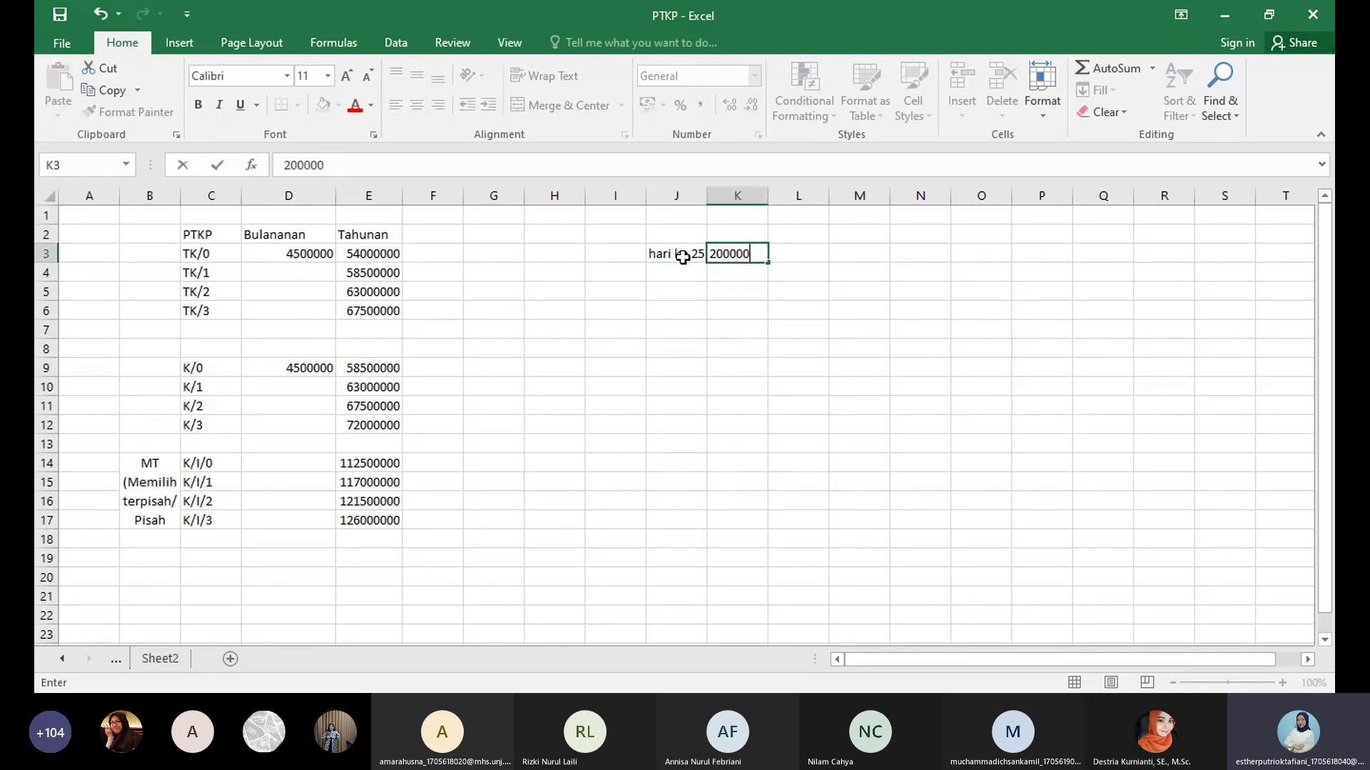
key("Return")
key("Up")
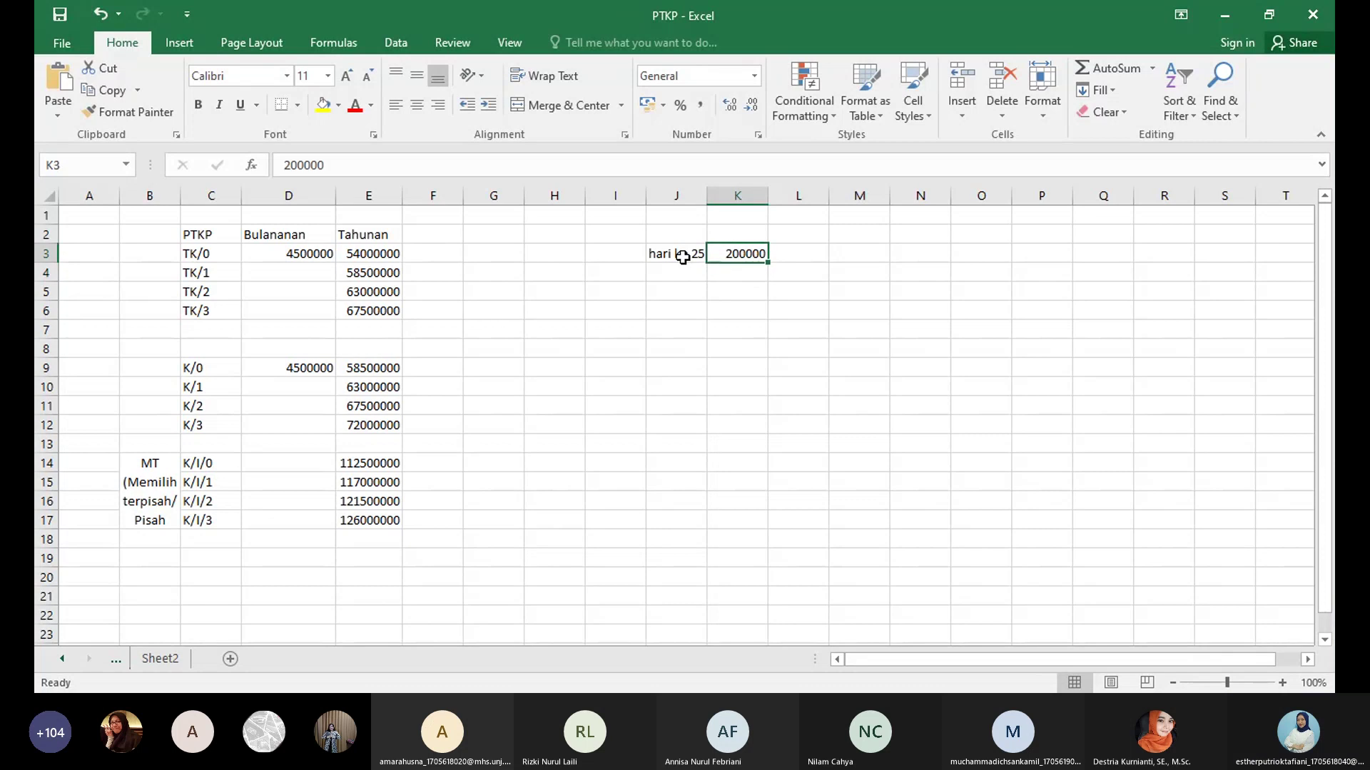
Label J4 "kumulatif 25" and widen column J so the full label fits
left_click(683, 258)
key("Down")
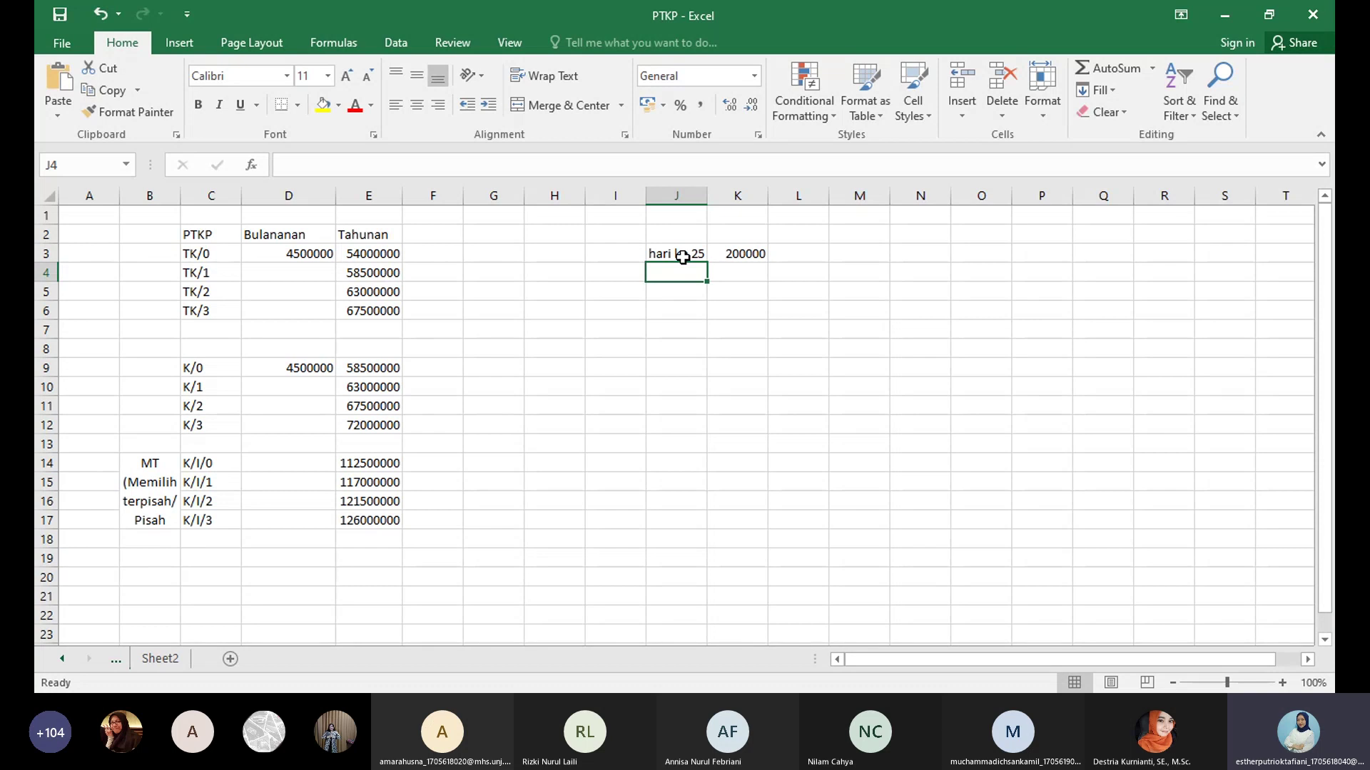
type("ptkp")
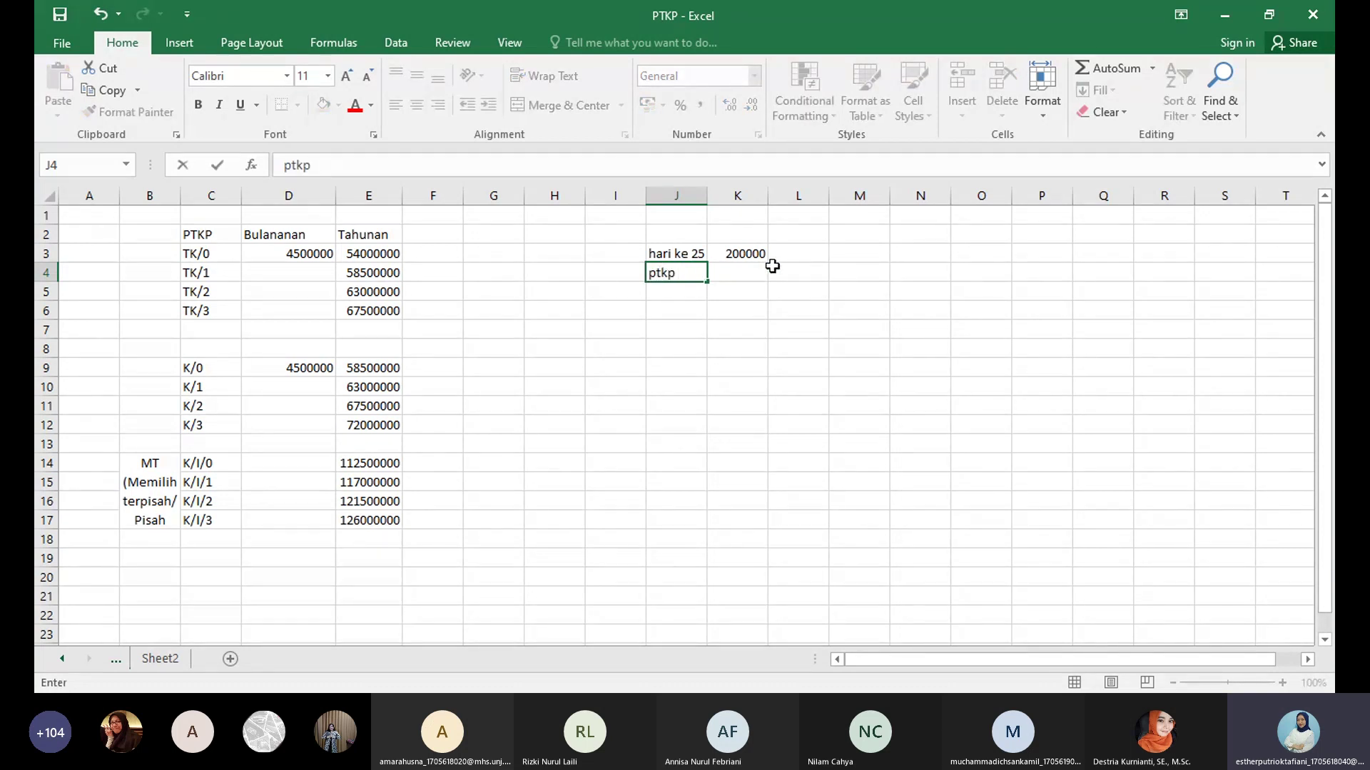
key("BackSpace")
key("BackSpace")
key("BackSpace")
key("BackSpace")
key("BackSpace")
type("kumulatif")
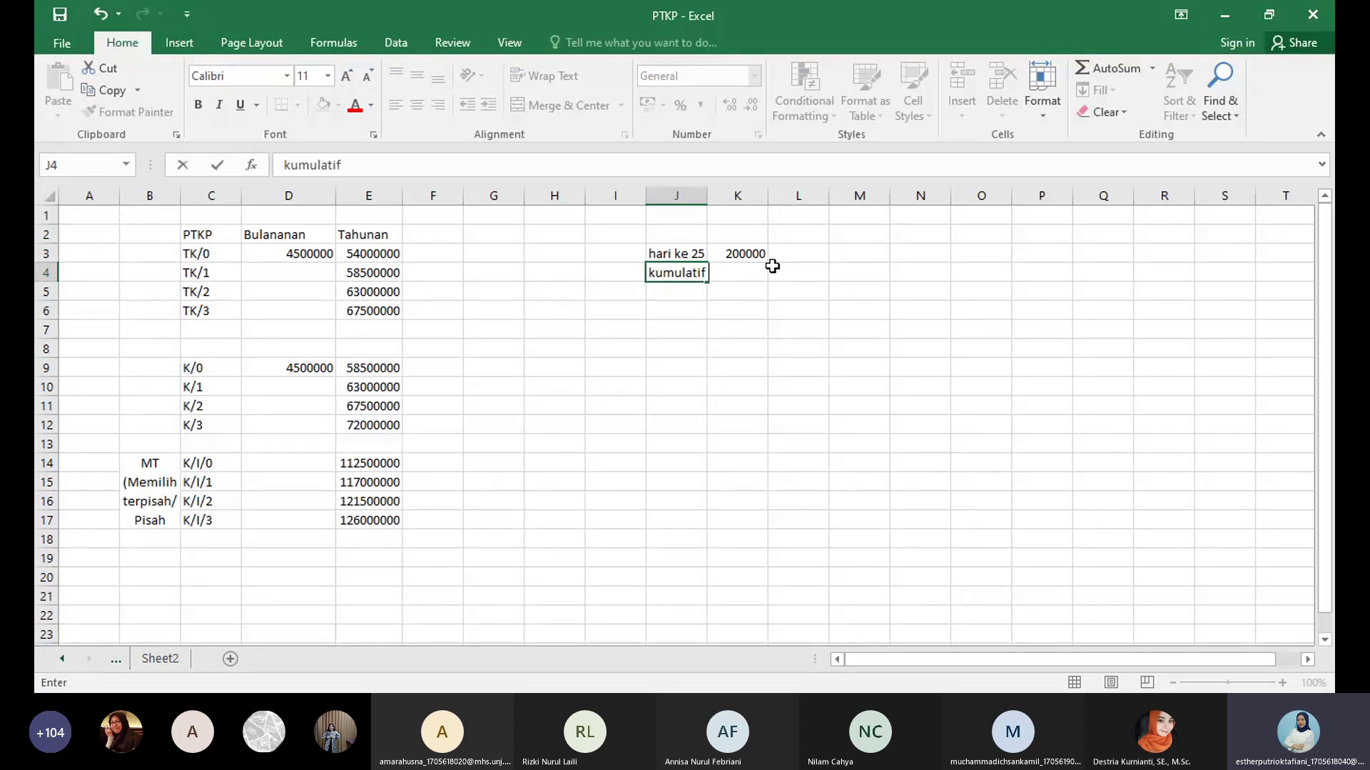
type(" 25")
key("Tab")
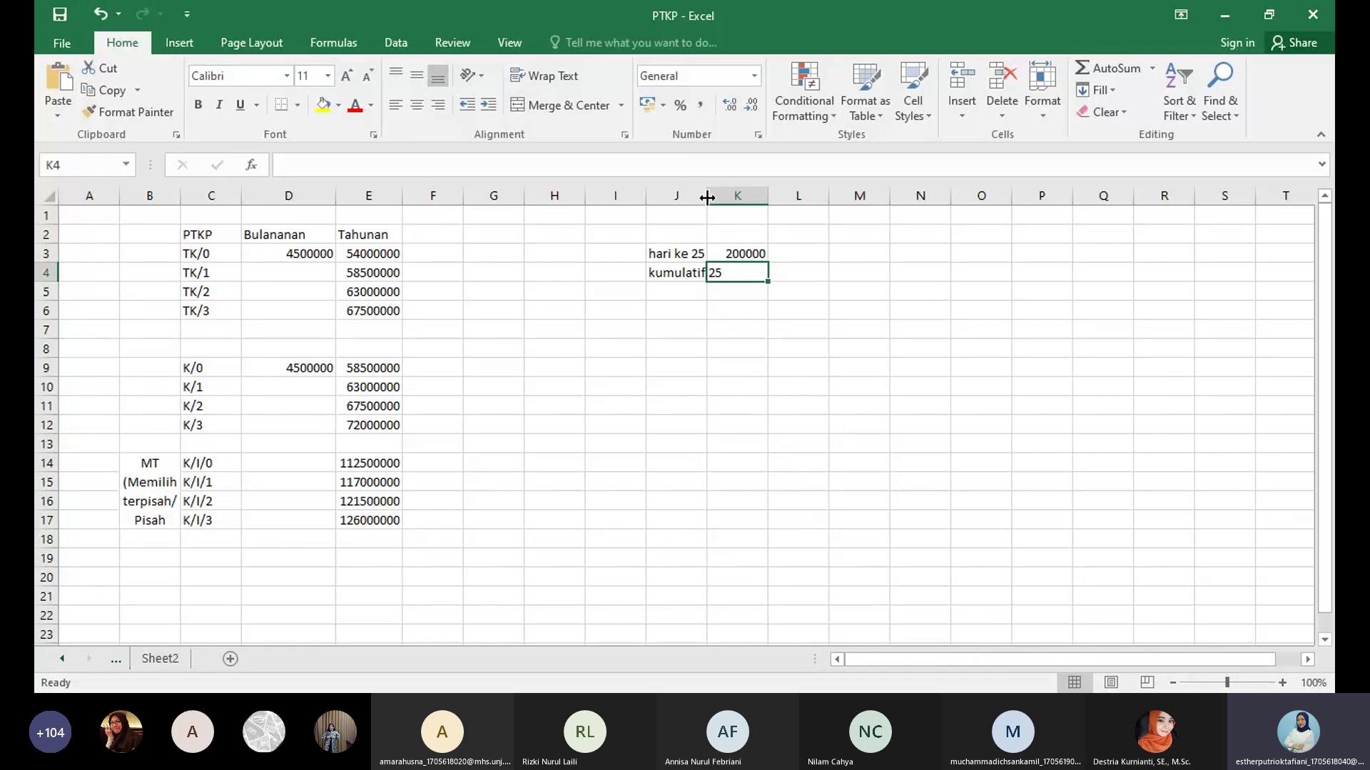
left_click_drag(706, 197, 759, 203)
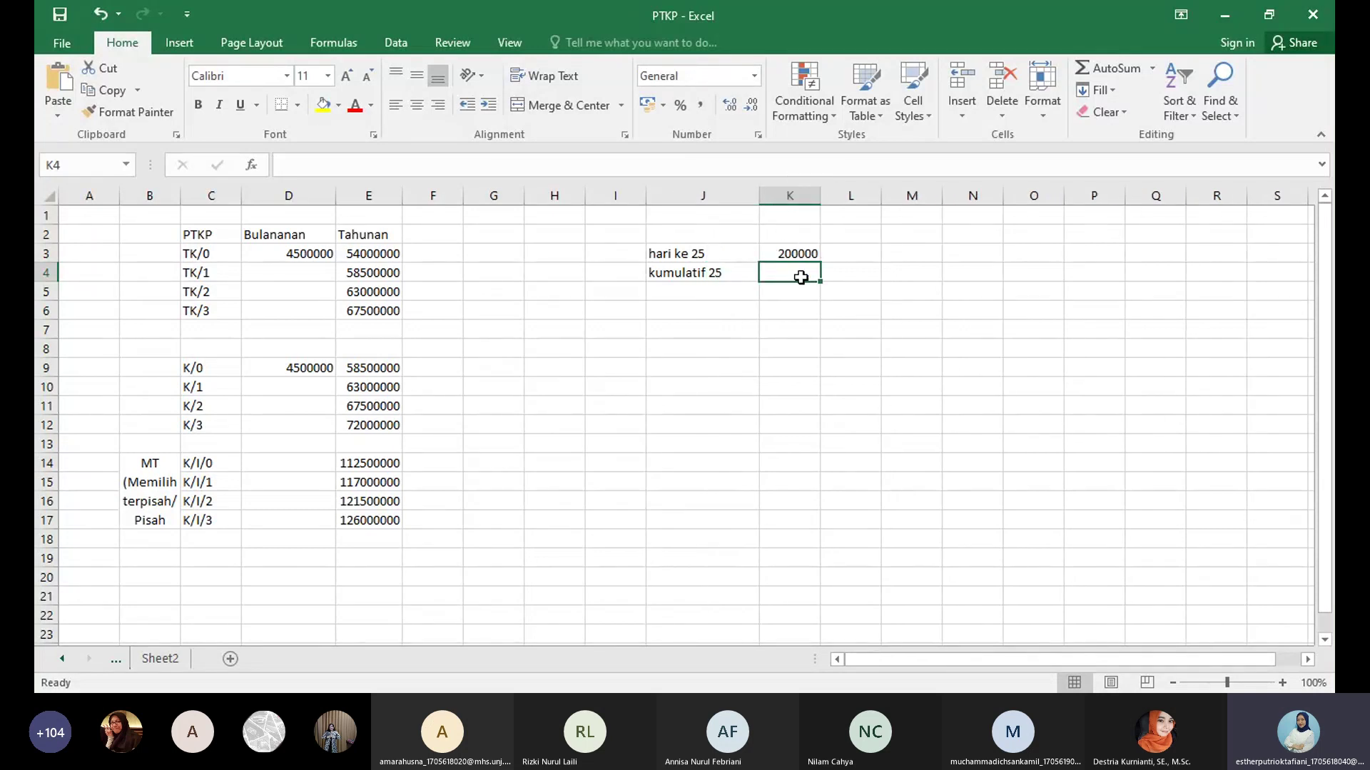
Calculate the cumulative wage for 25 days in K4 with the formula =K3*25
type("=")
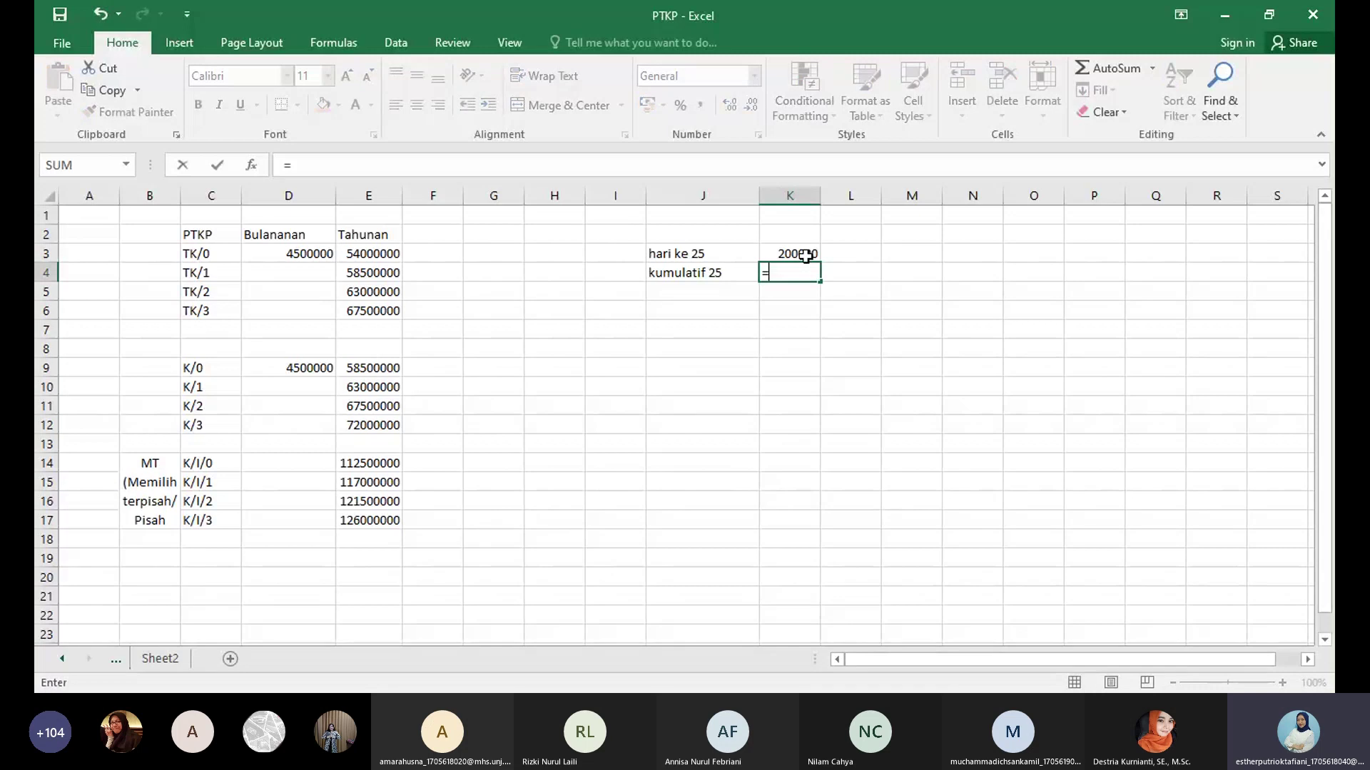
left_click(805, 256)
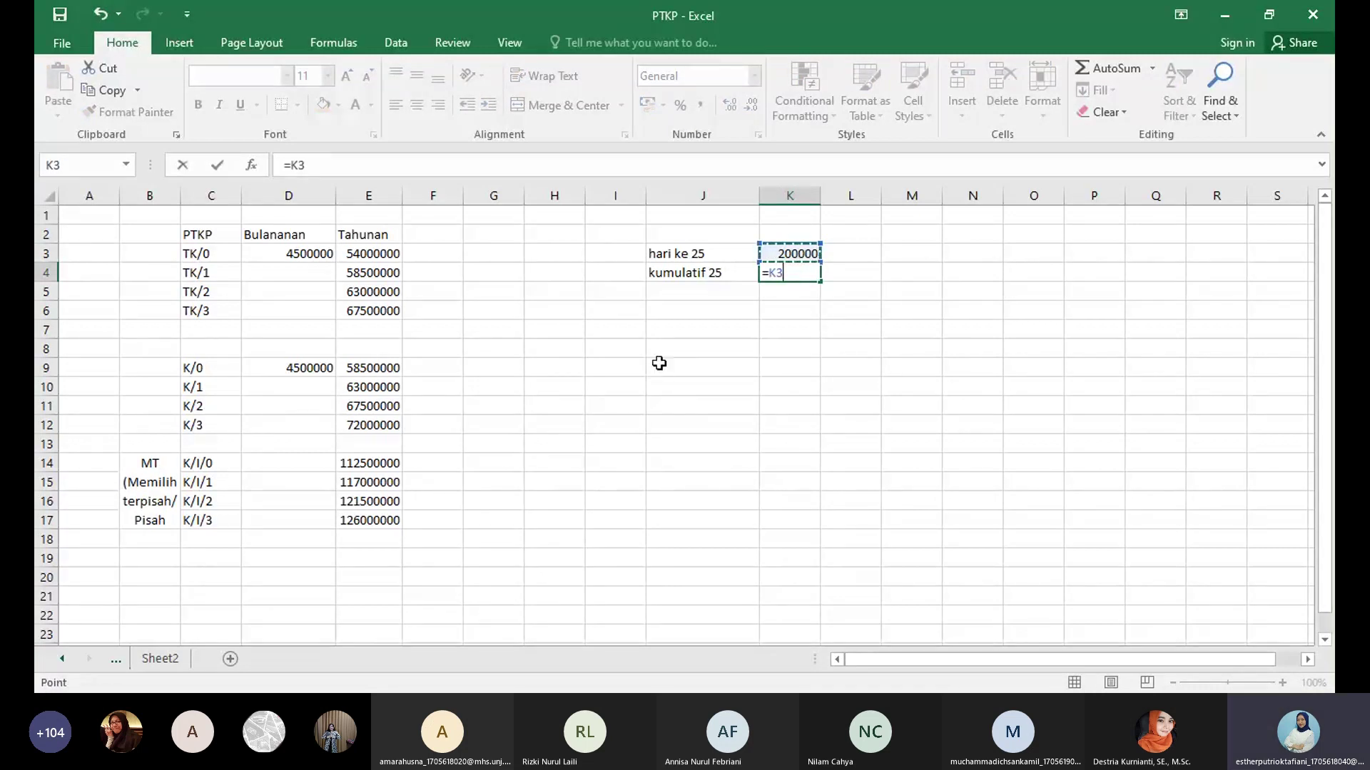
type("*25")
key("Return")
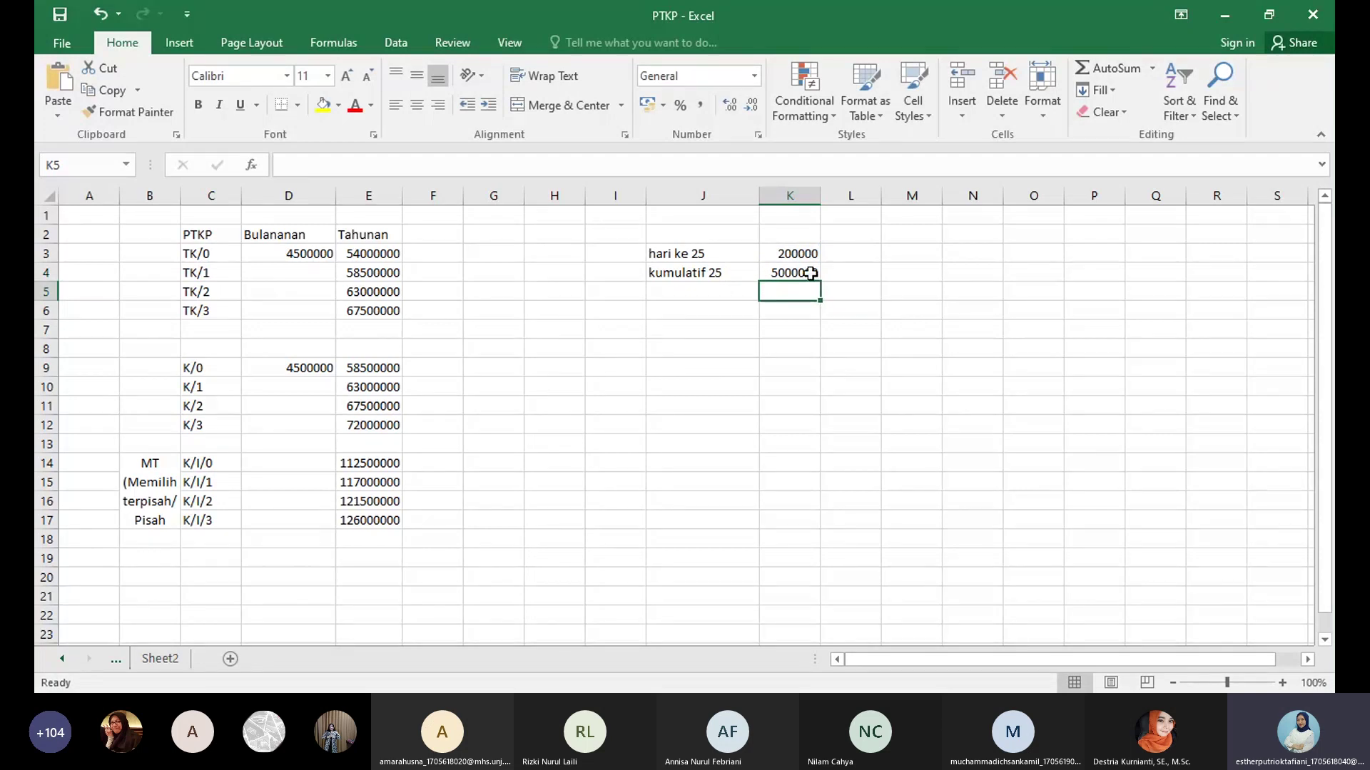
Add the label "ptkp hari 25" in J5, below the cumulative wage label
left_click(731, 290)
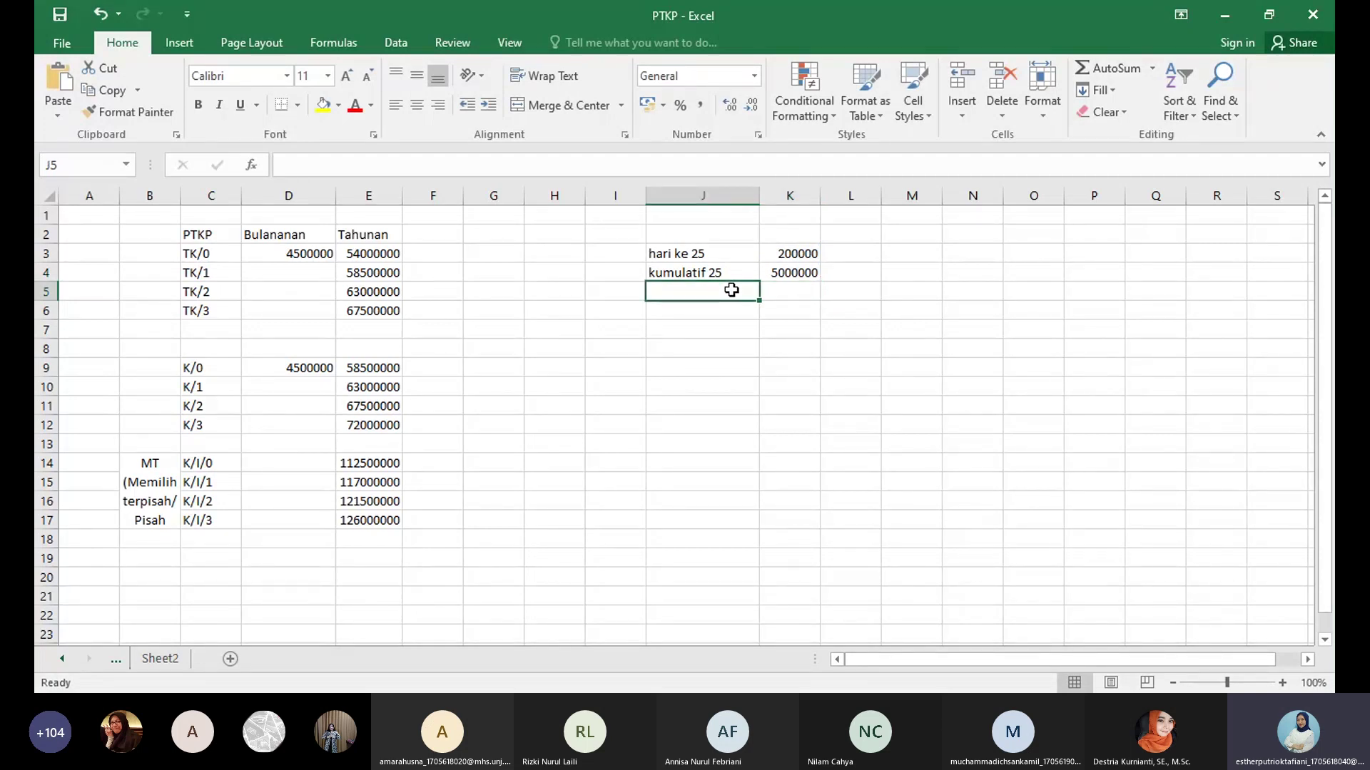
type("ptkp ")
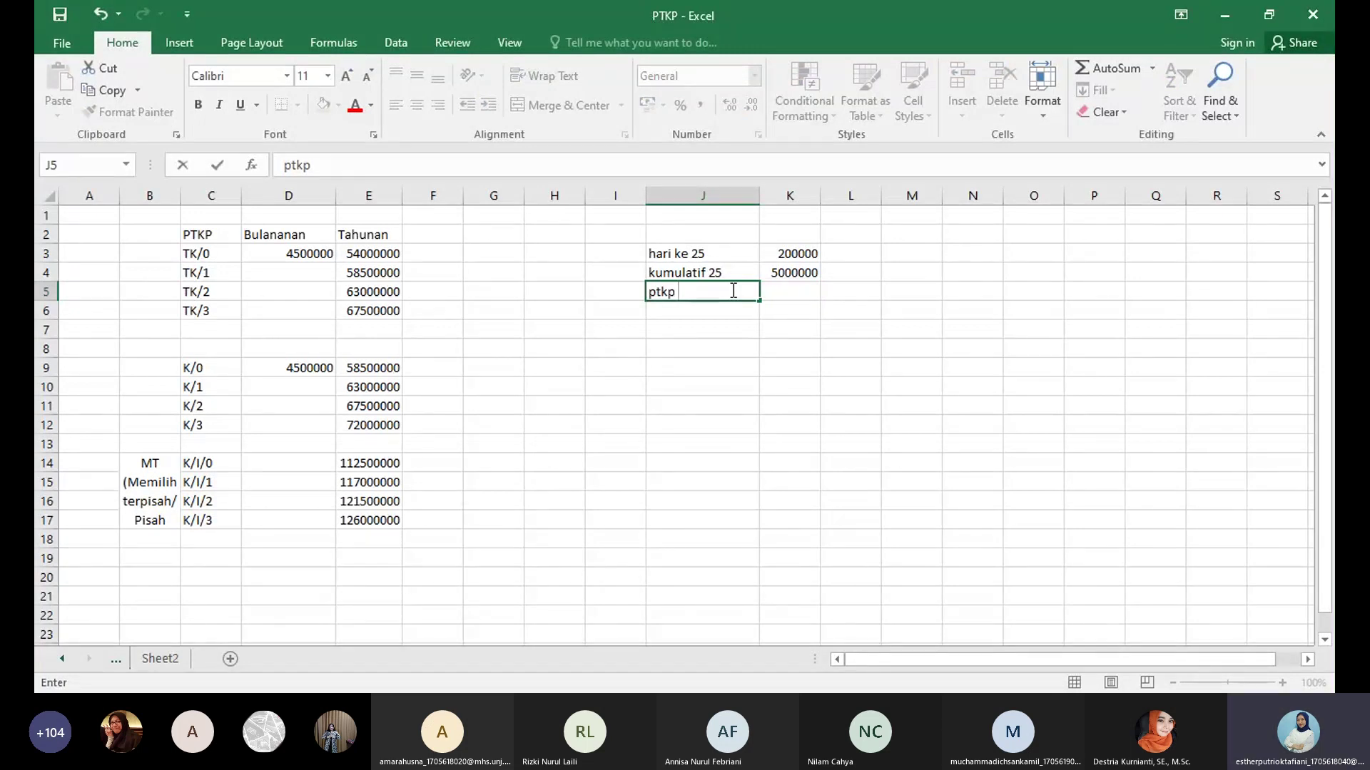
type("hari 25")
key("Tab")
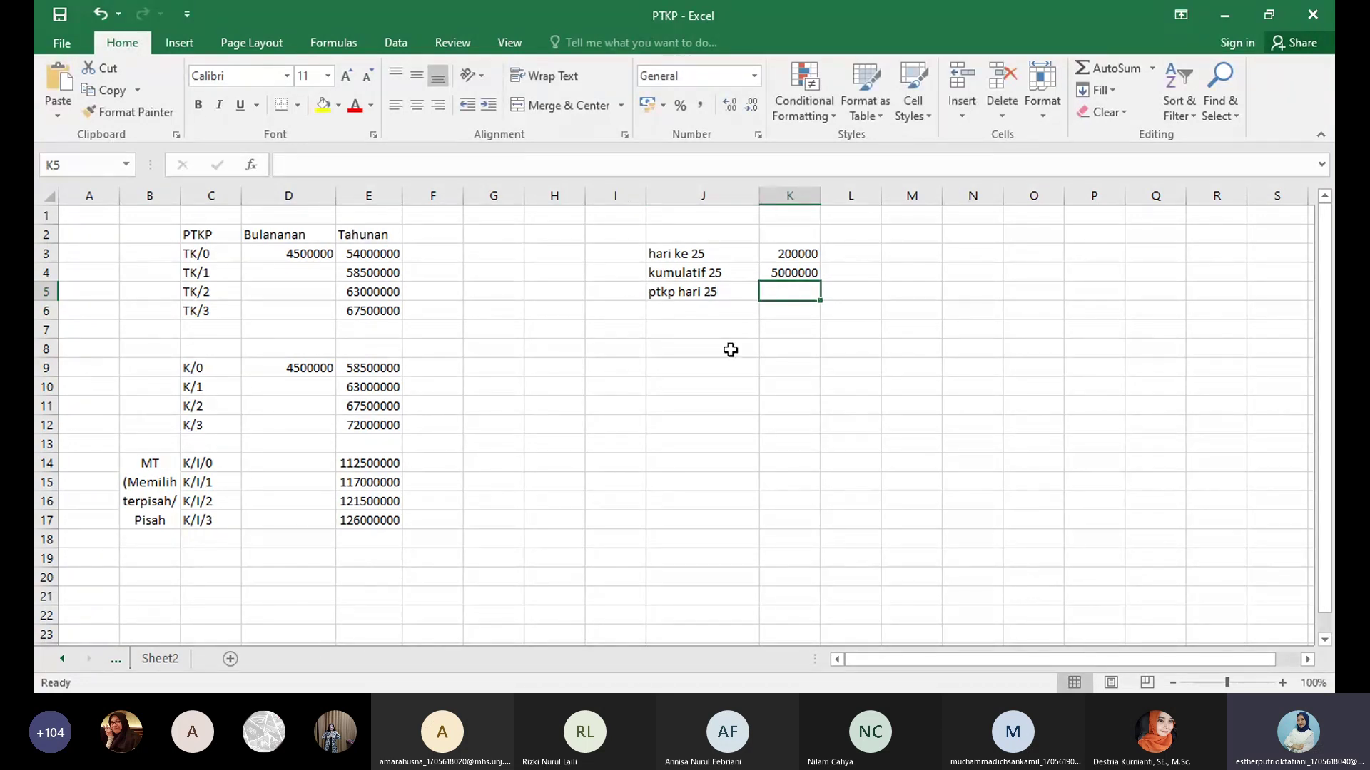
Calculate the 25-day PTKP in K5 with the formula =25*(54000000/360)
type("=25")
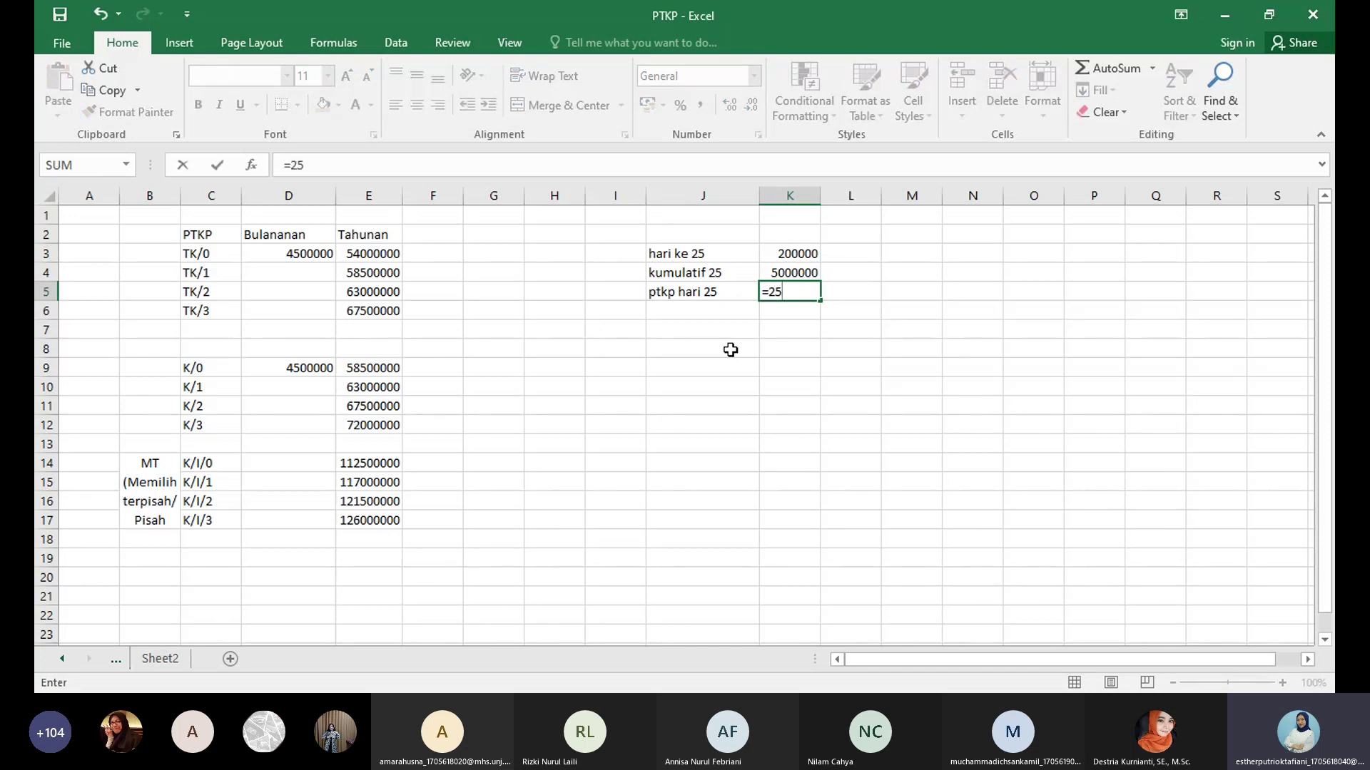
type("*")
type("(")
type("650")
key("BackSpace")
key("BackSpace")
key("BackSpace")
type("54000000/")
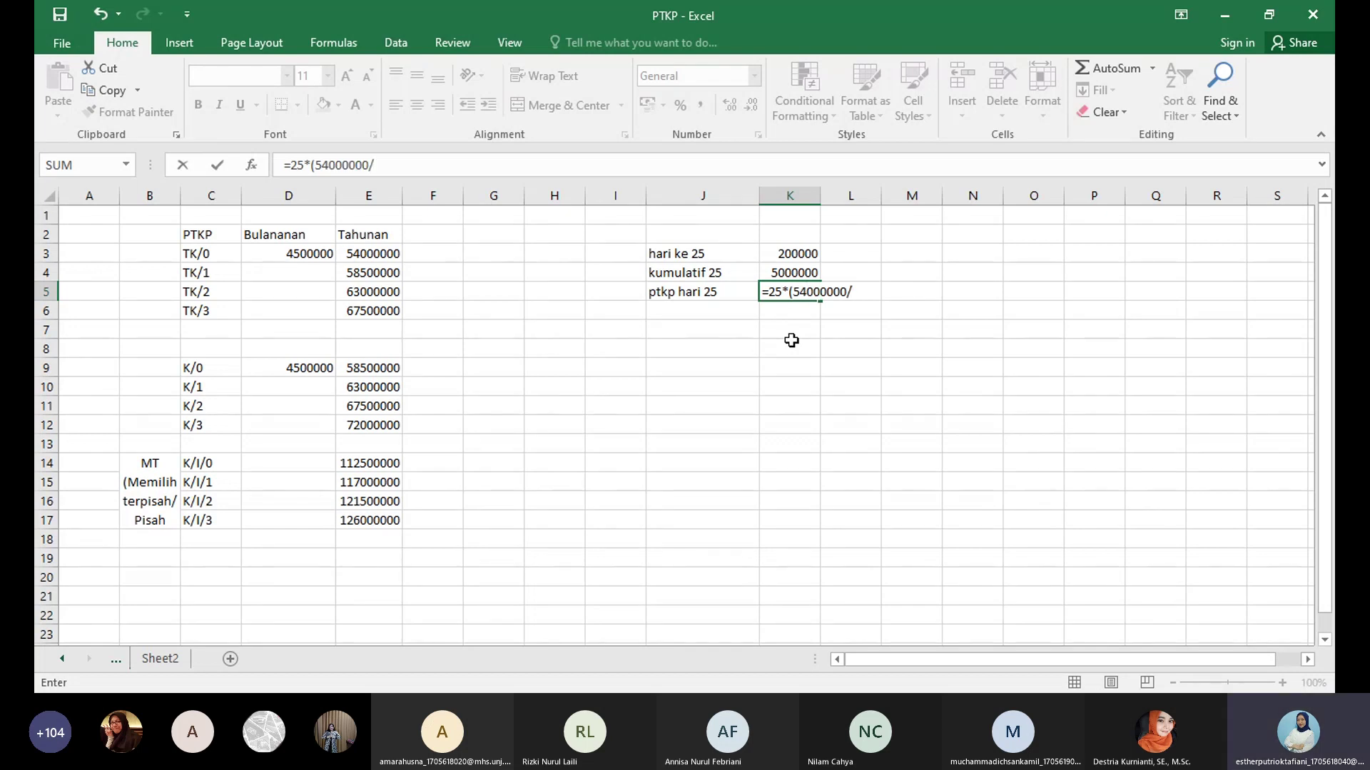
type("3")
key("BackSpace")
type("360)")
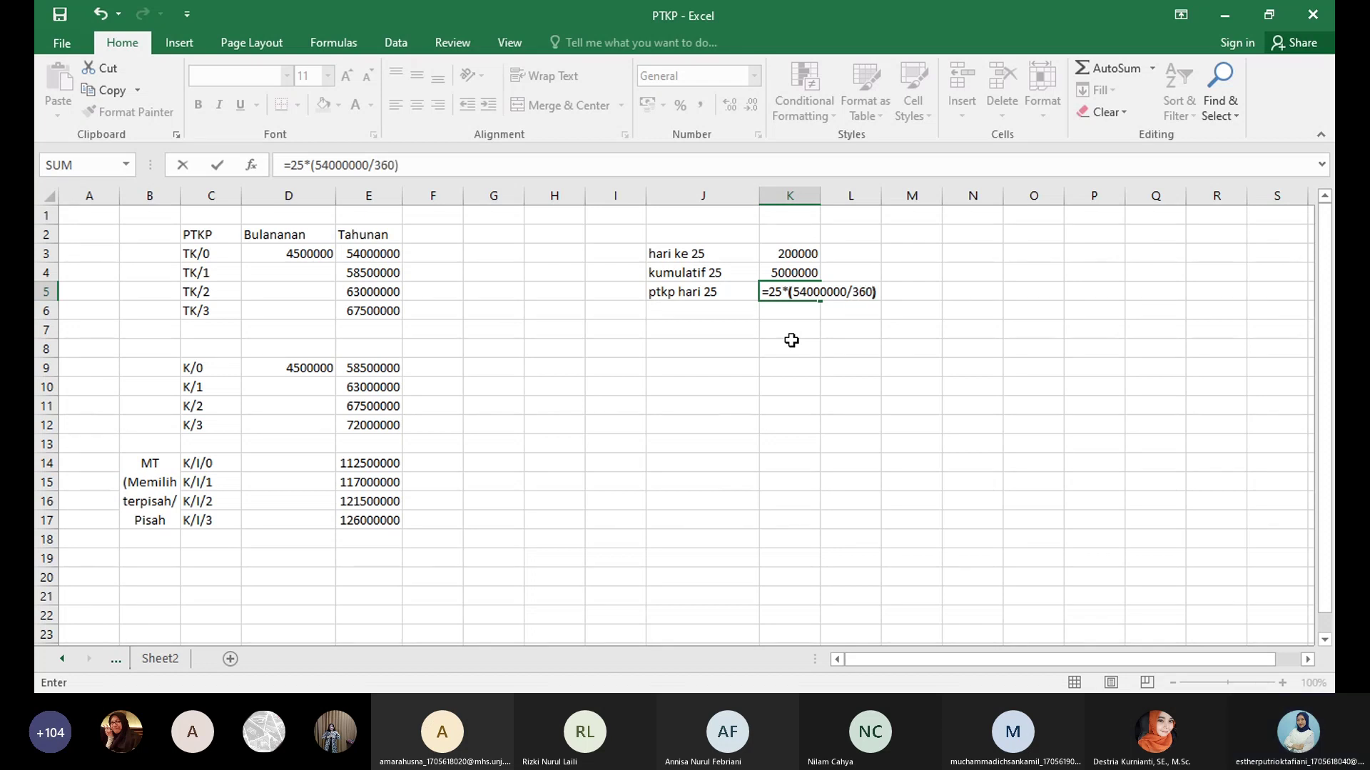
key("Return")
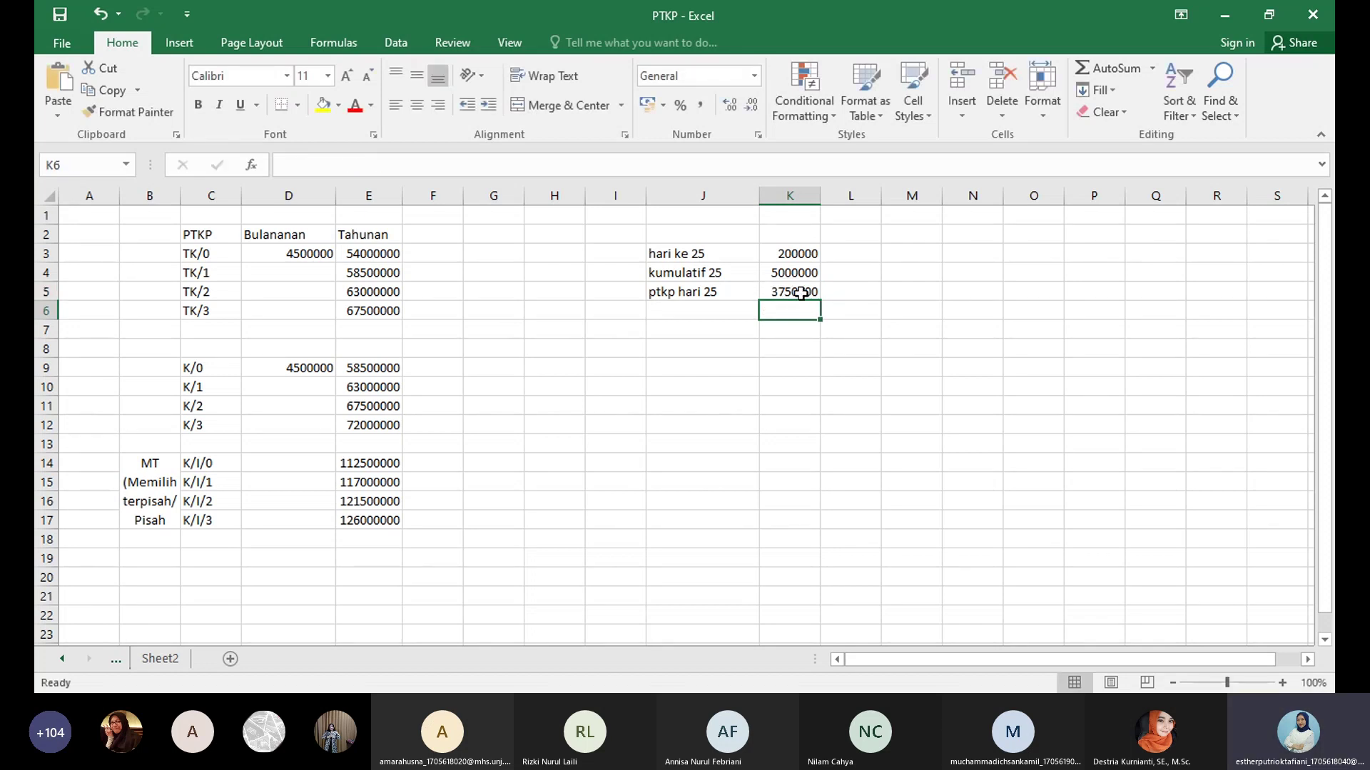
Widen column K to leave more room around the calculated amounts
left_click(822, 208)
double_click(821, 203)
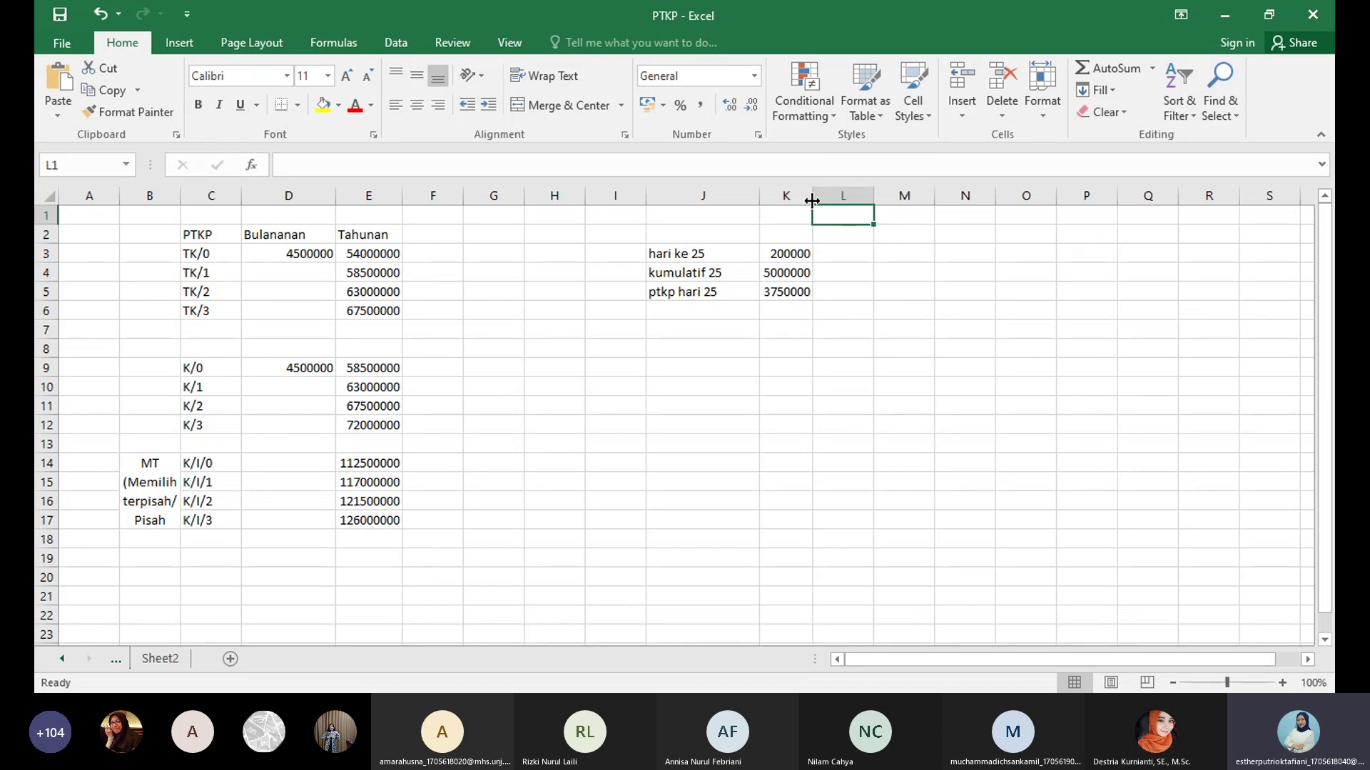
left_click_drag(811, 201, 844, 201)
left_click(721, 325)
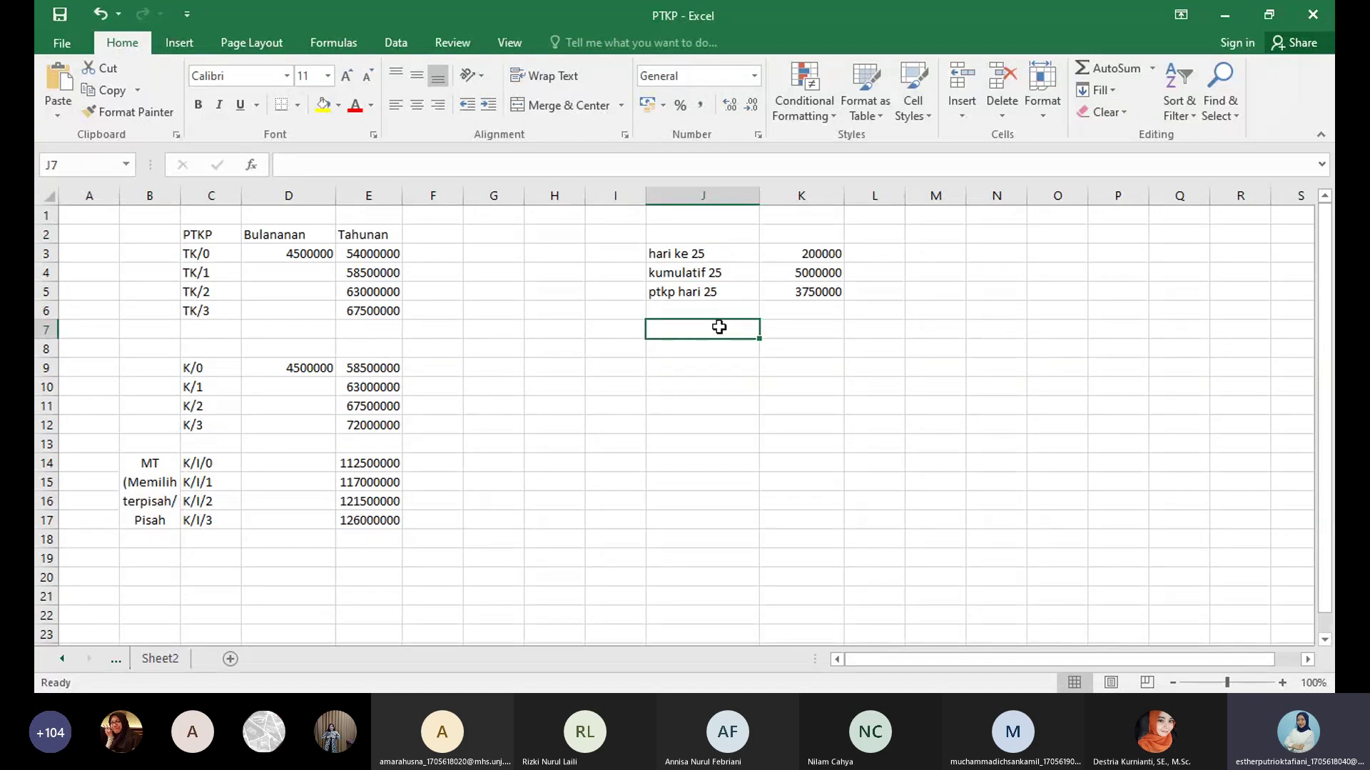
Check the cumulative wage and PTKP amounts, and label J6 "pkp 25"
left_click(811, 270)
left_click(817, 296)
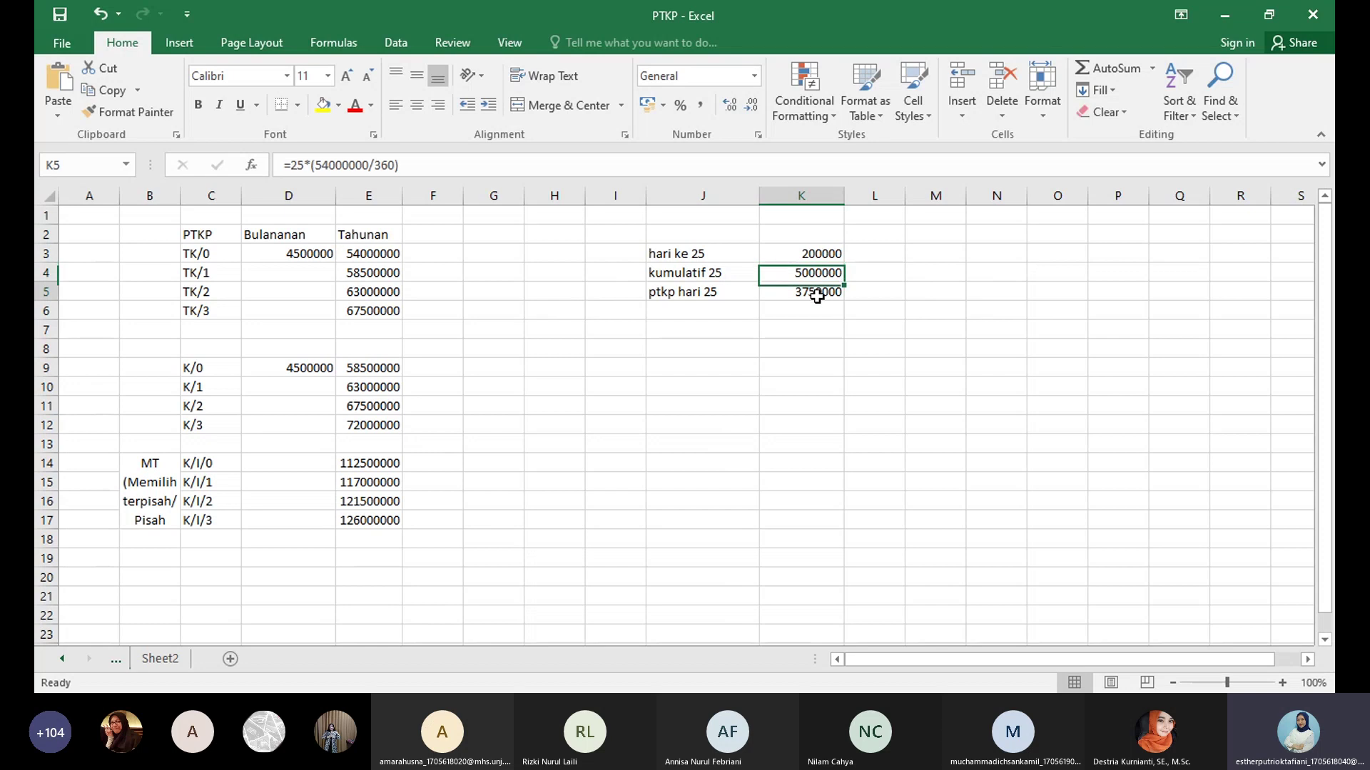
left_click(716, 312)
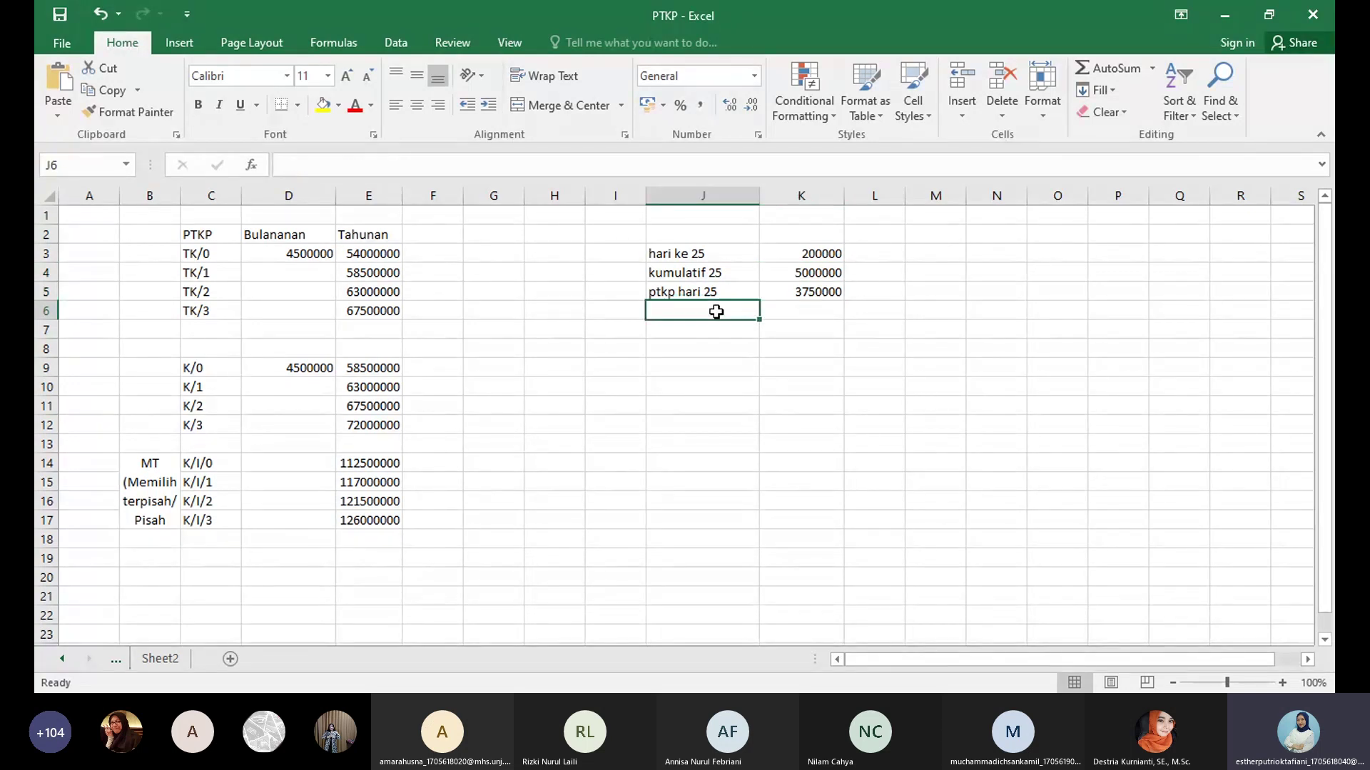
type("pkp")
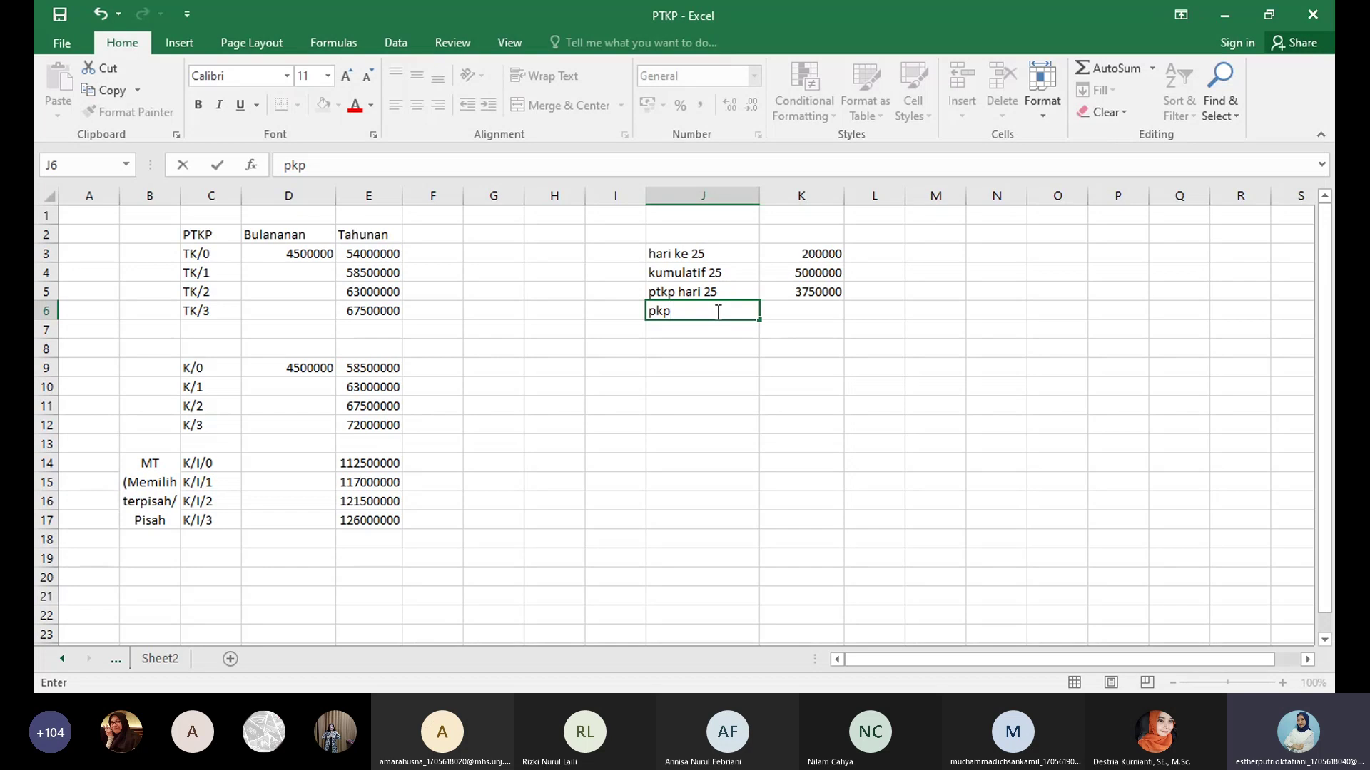
type(" 25")
key("Tab")
Calculate the taxable income in K6 by subtracting the PTKP from the cumulative wage with =K4-K5
type("=")
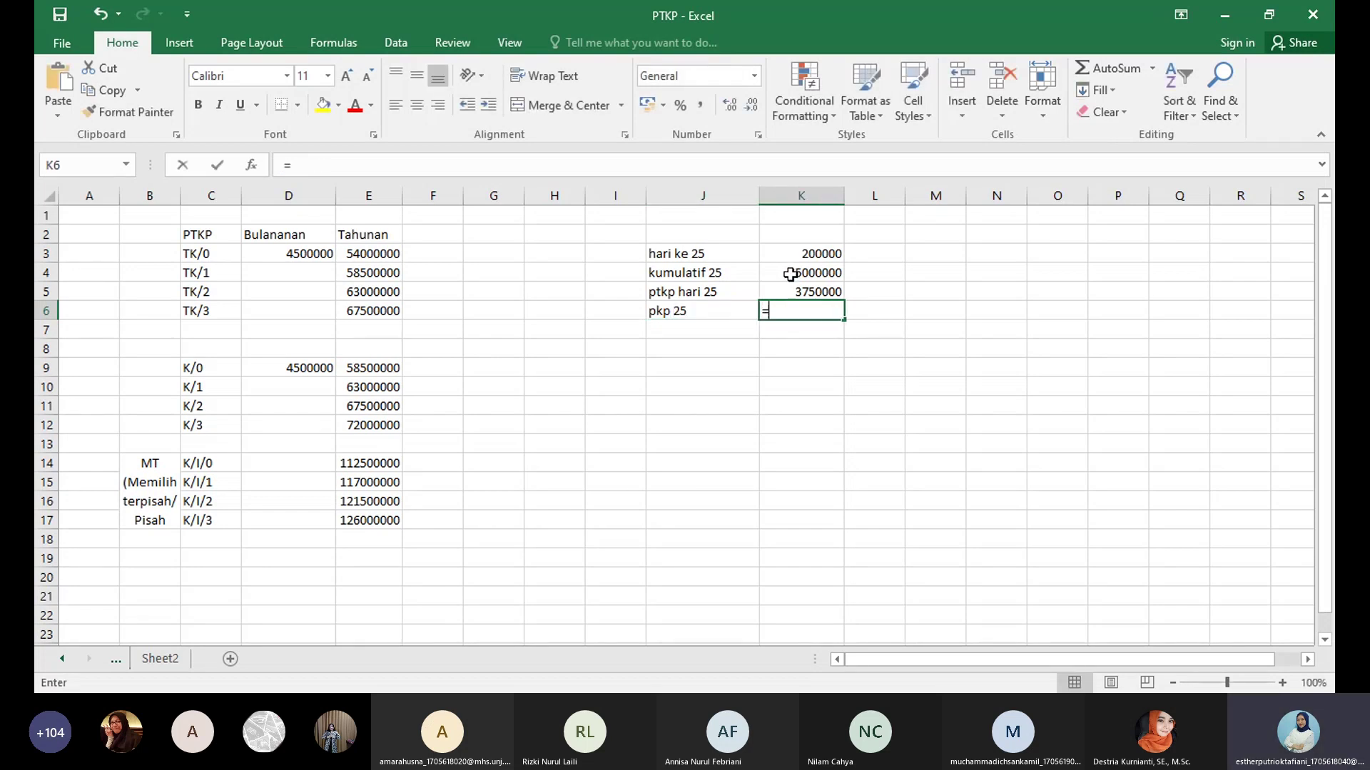
left_click(791, 274)
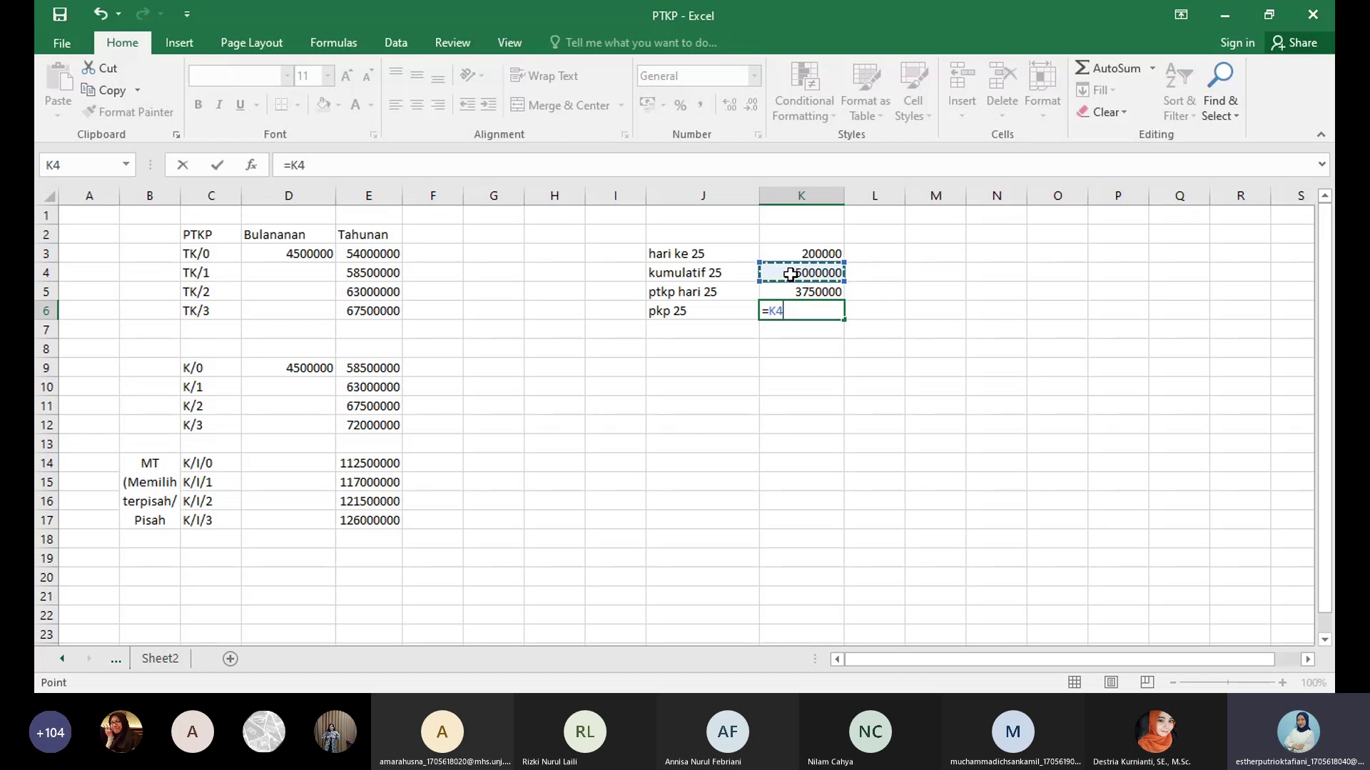
type("-")
left_click(809, 292)
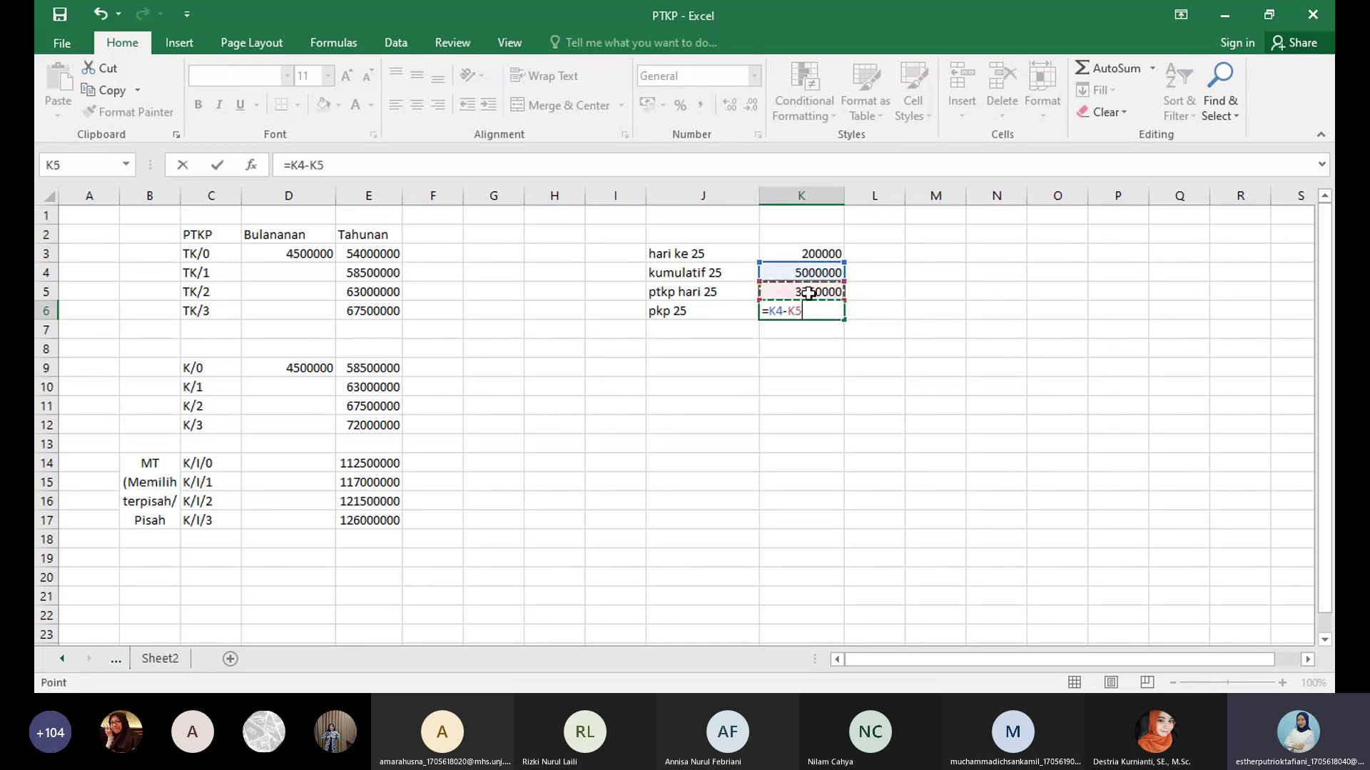
key("Return")
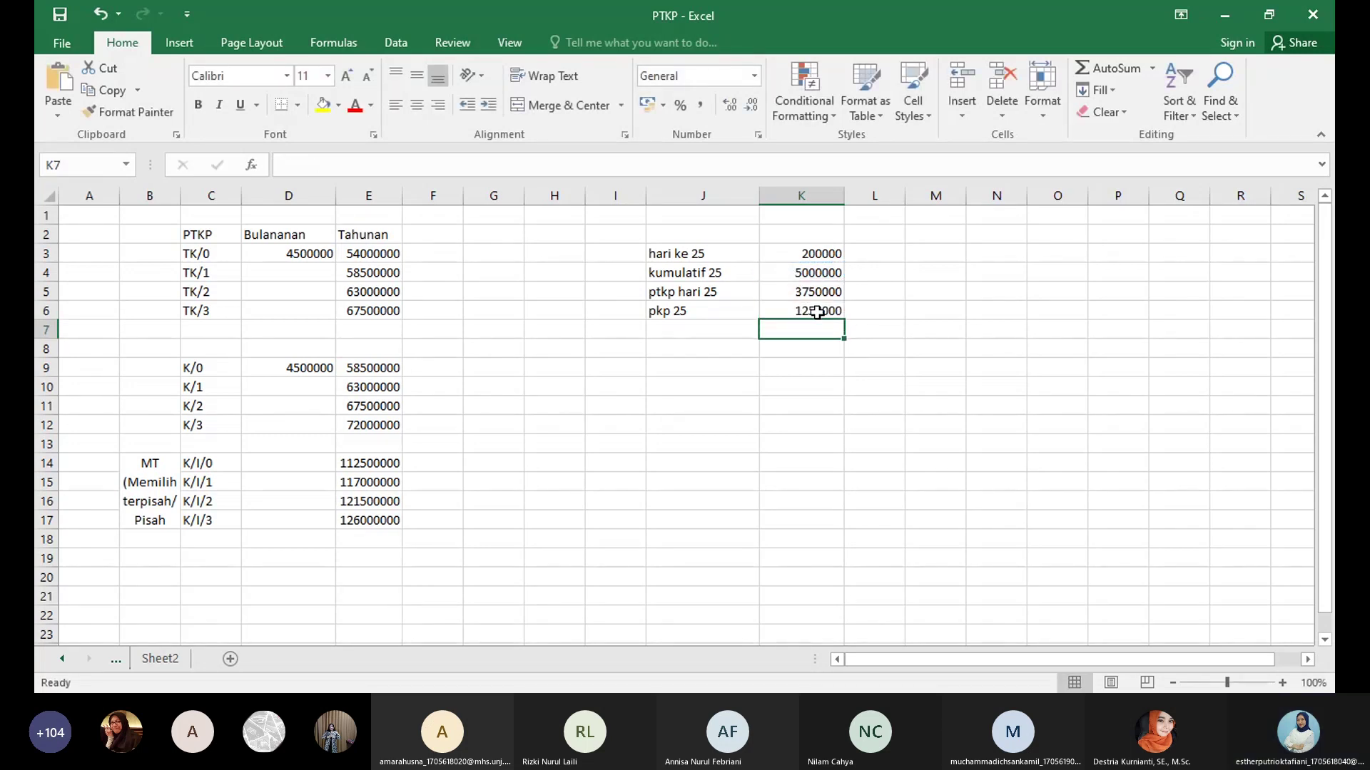
left_click(829, 310)
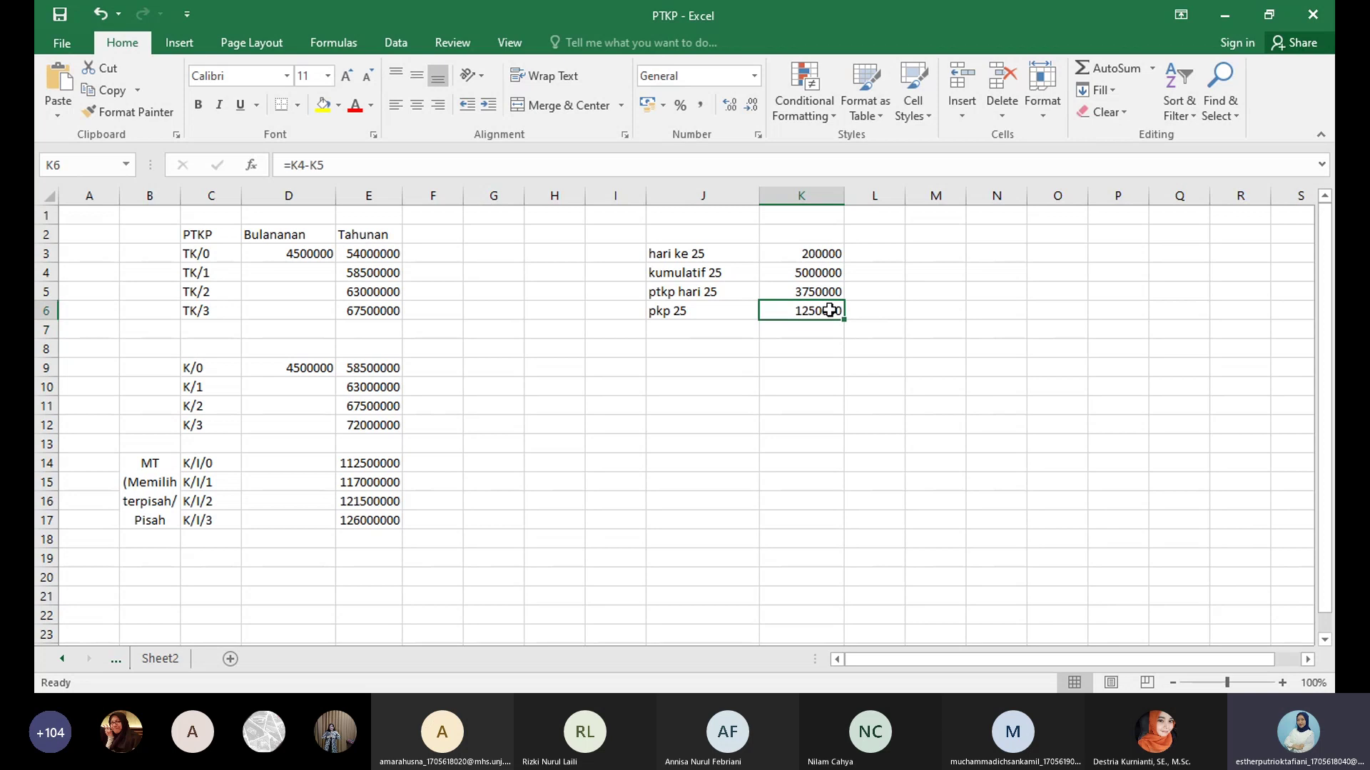
left_click(732, 345)
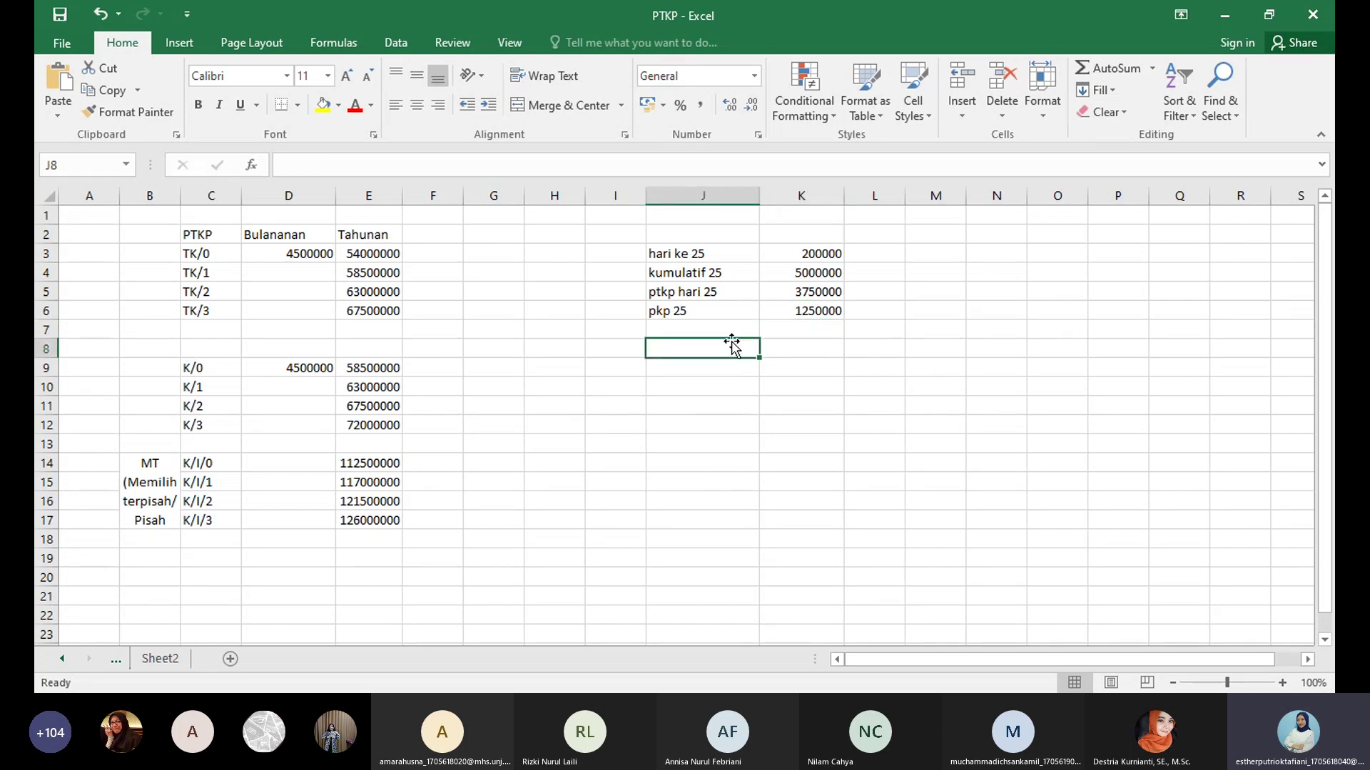
Label J8 "pph 21" for the tax on the 25-day taxable income
type("pph")
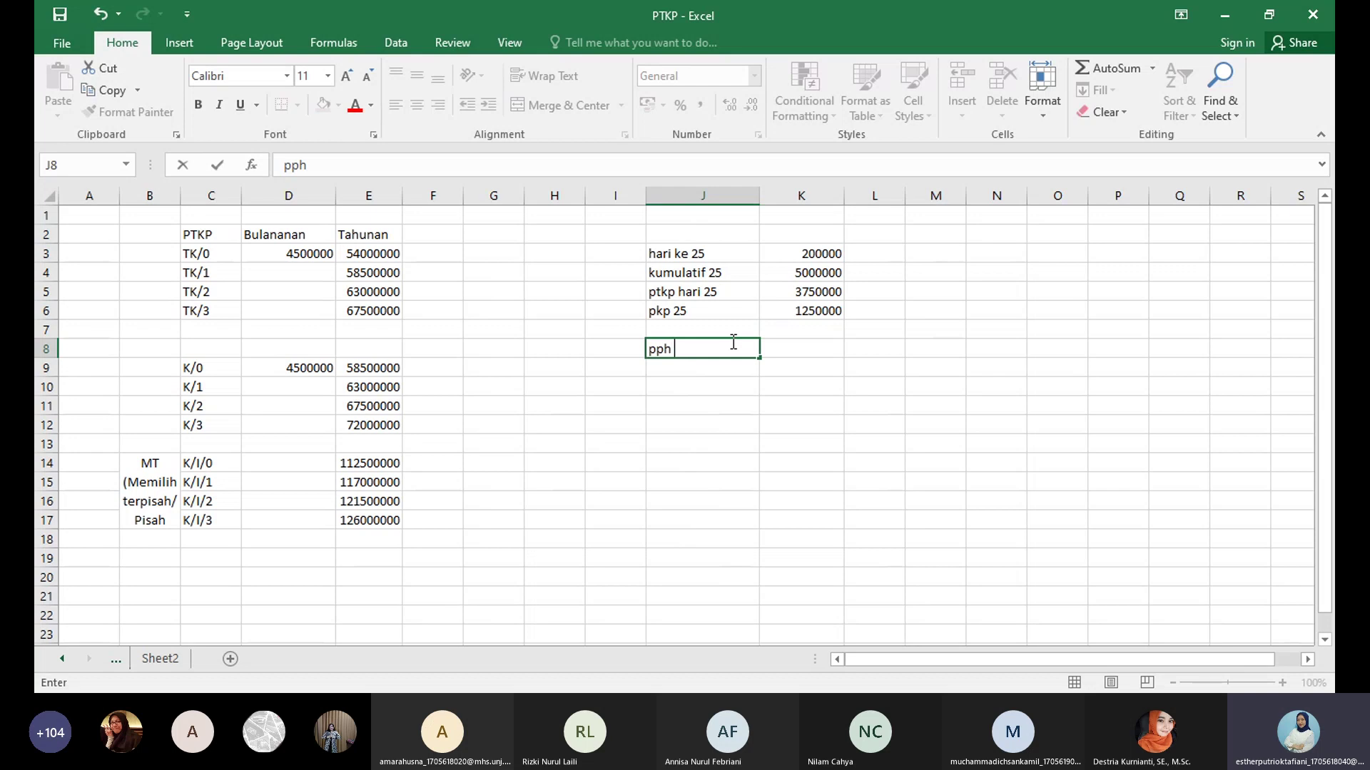
type(" 21")
key("Tab")
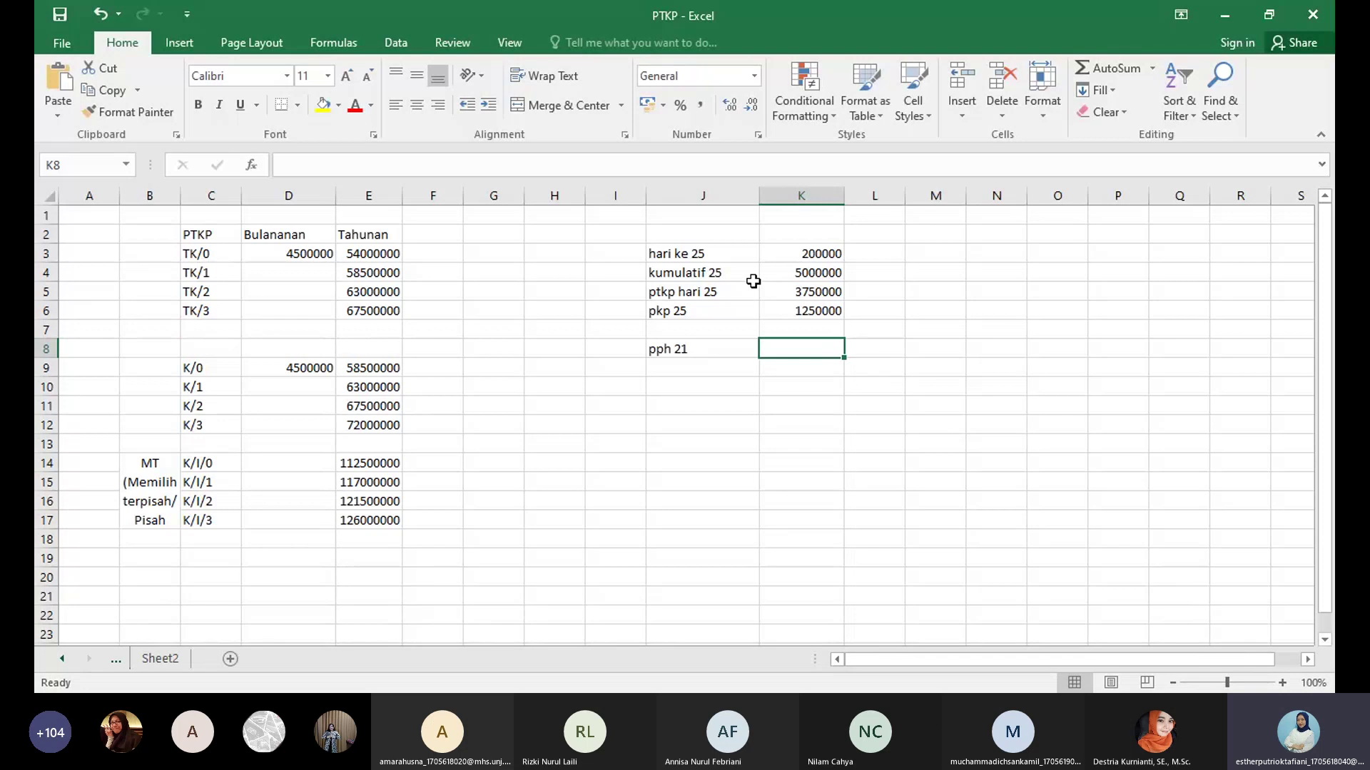
Calculate the PPh 21 in K8 as 5% of the taxable income with the formula =5%*K6
type("5%")
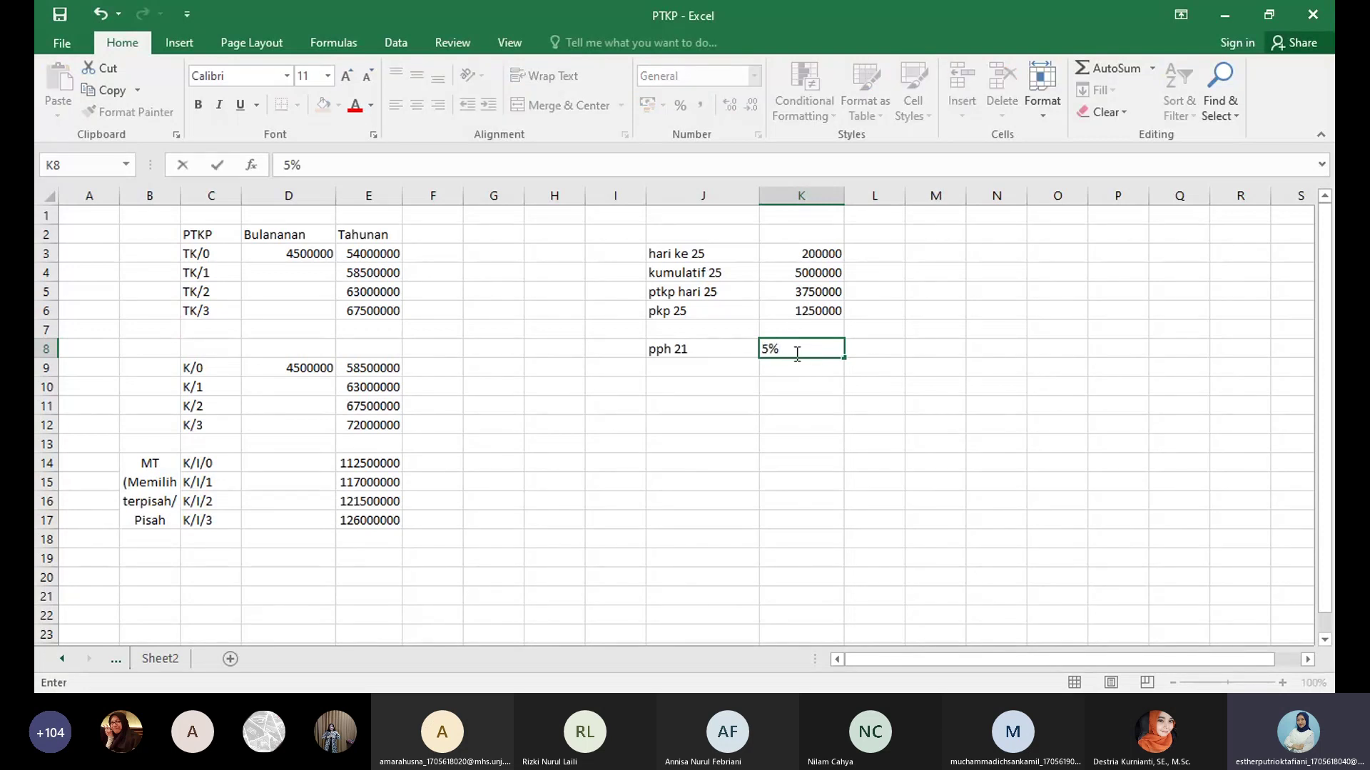
type("*")
left_click(823, 312)
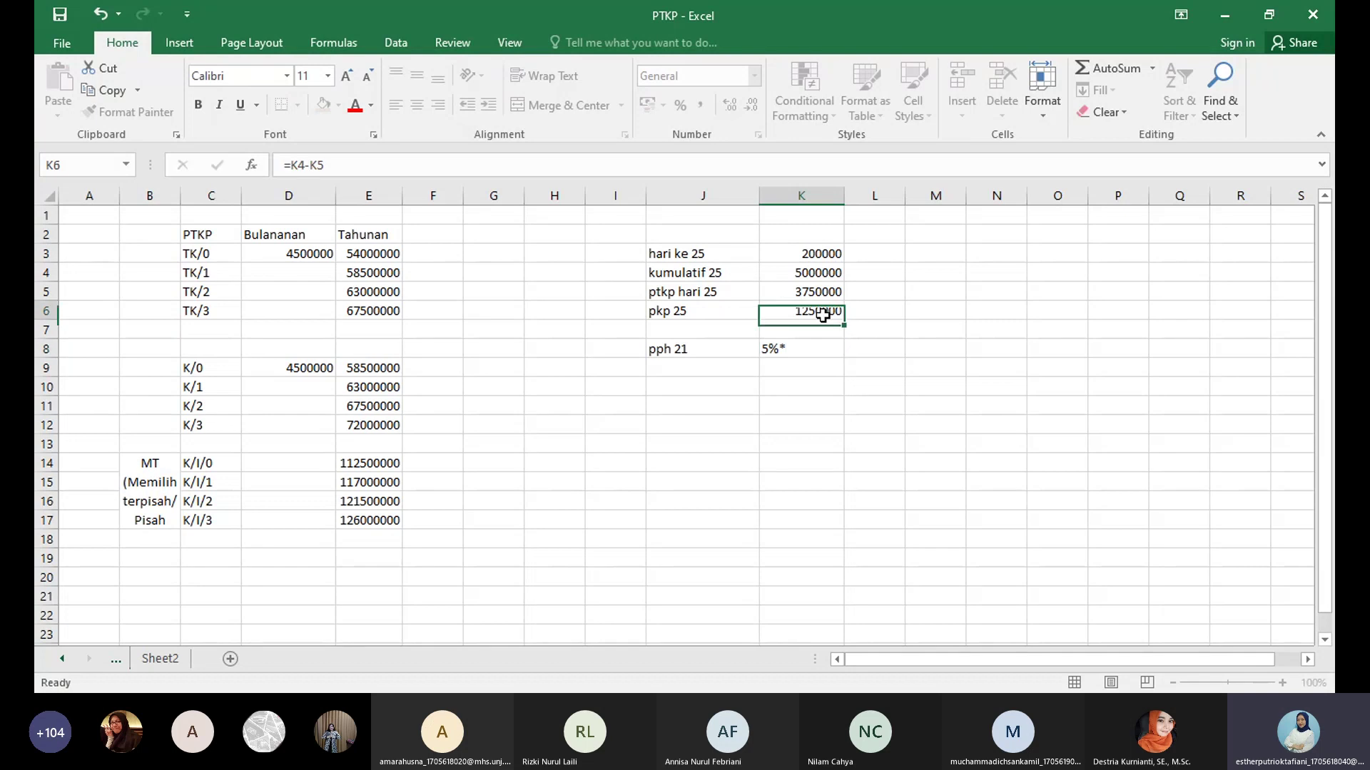
left_click(808, 351)
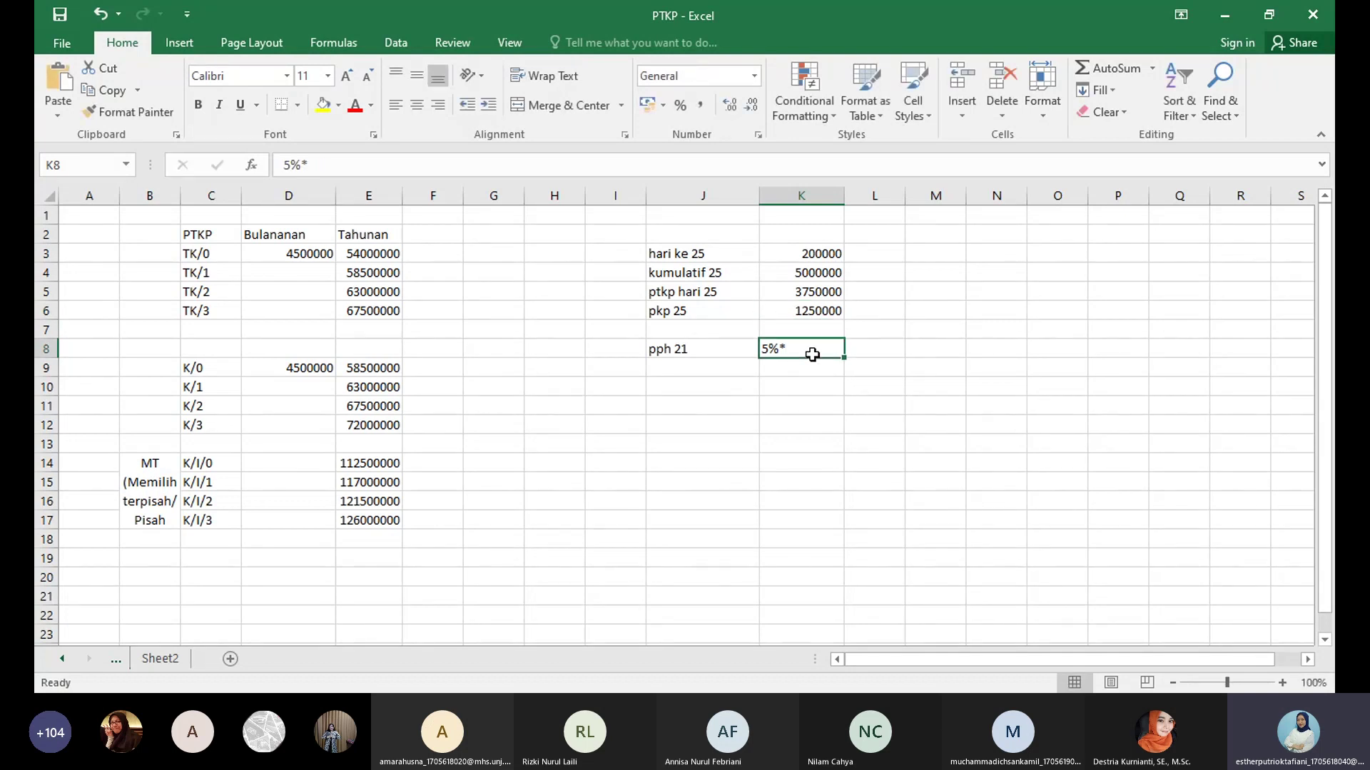
left_click(284, 169)
type("=")
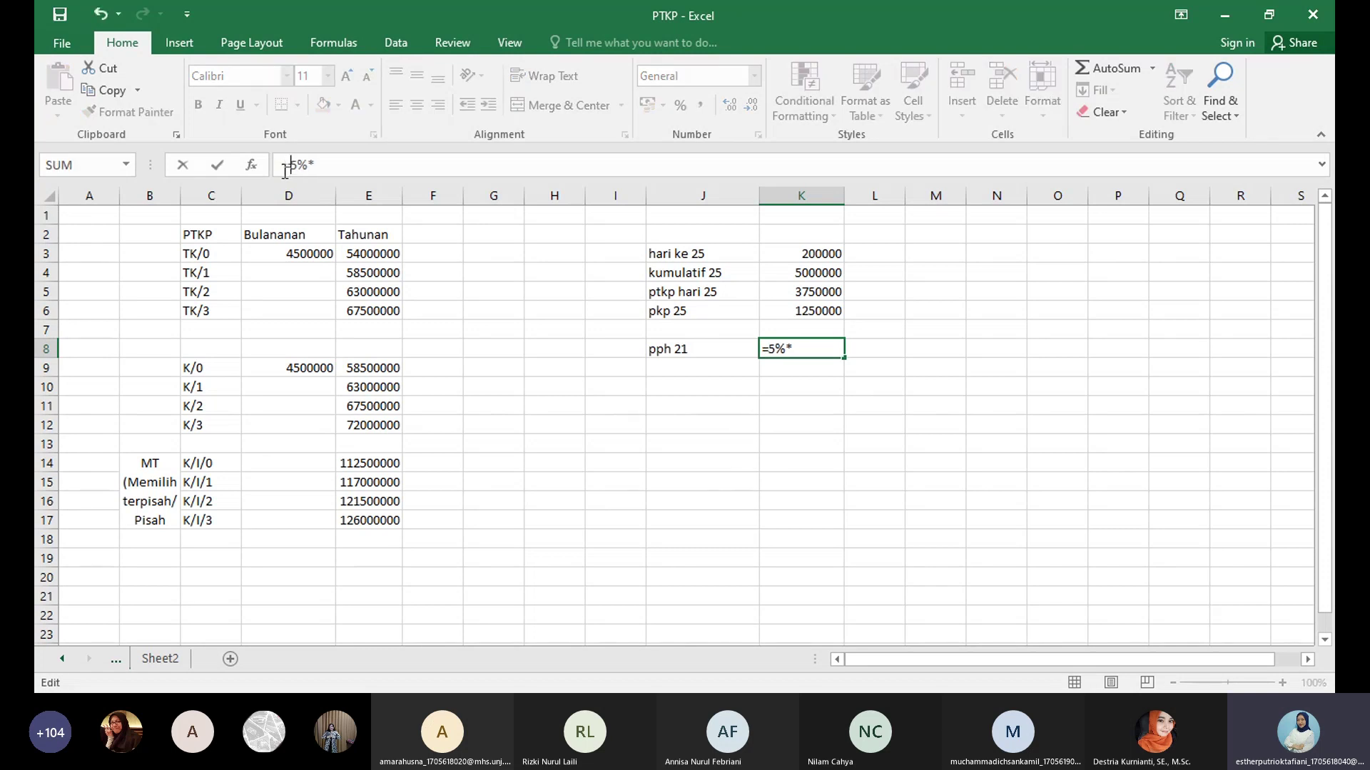
left_click(824, 351)
left_click(827, 313)
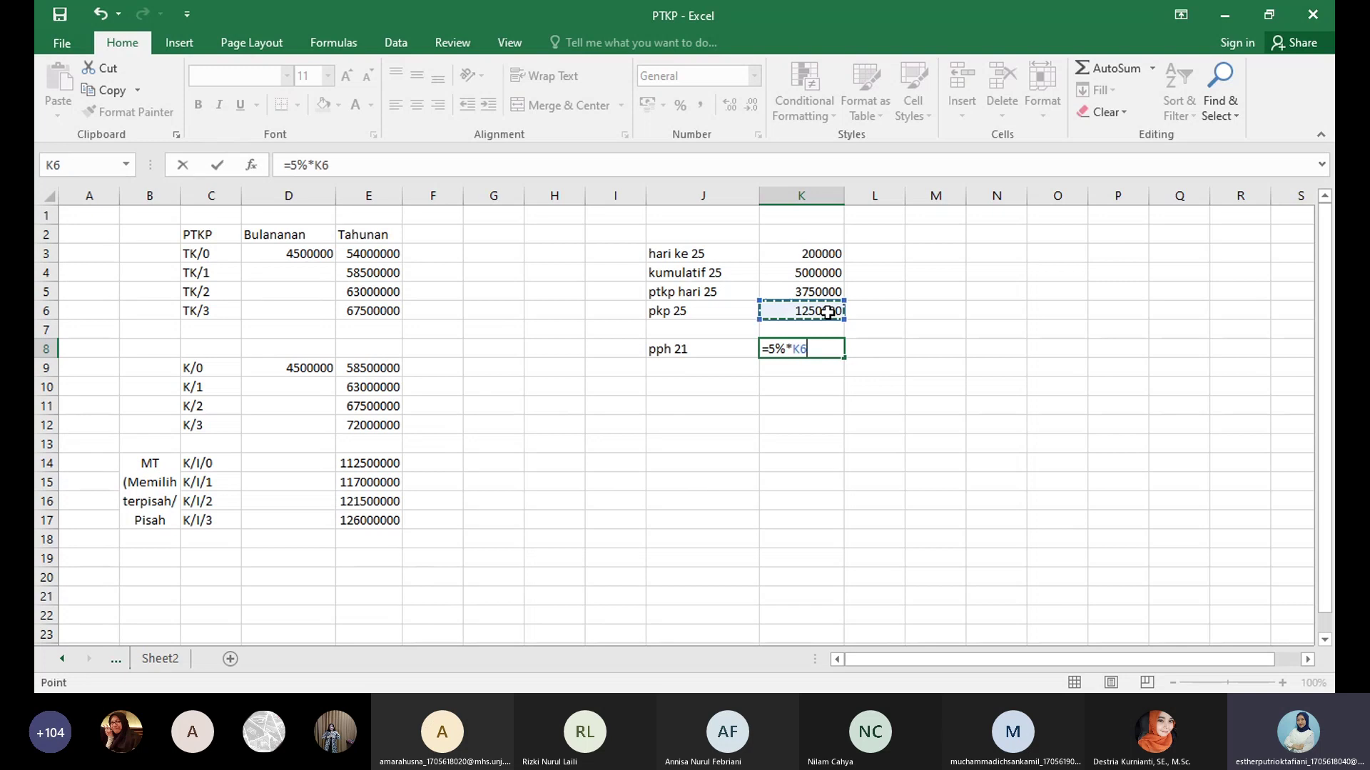
key("Return")
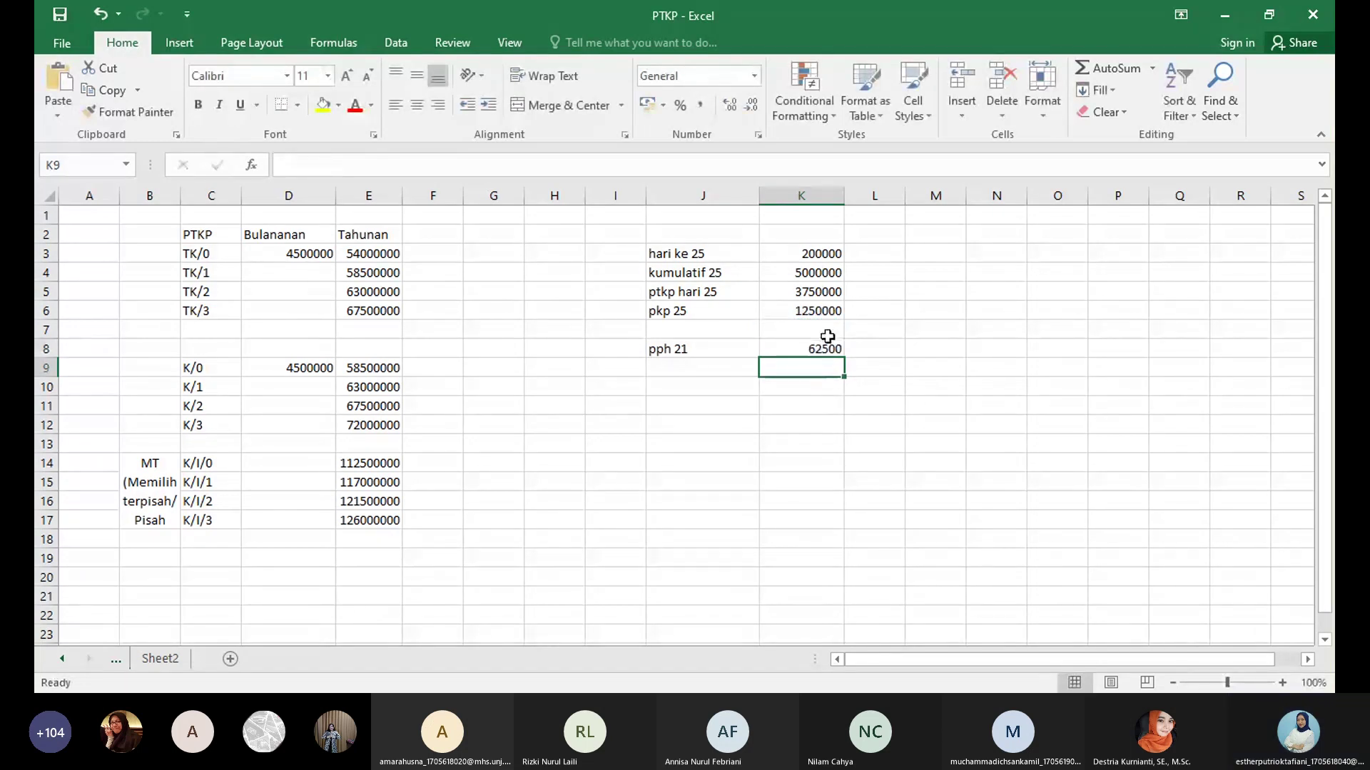
left_click(846, 351)
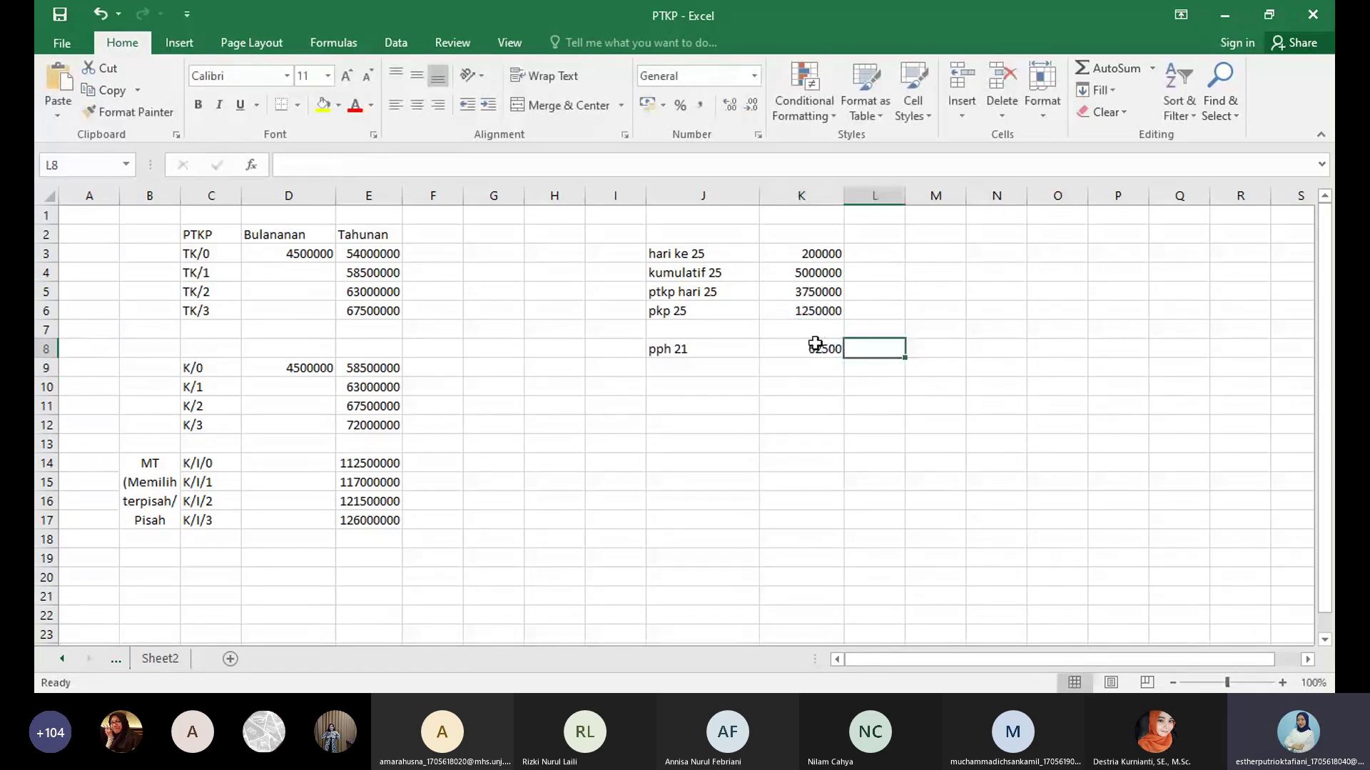
left_click(815, 343)
left_click(713, 380)
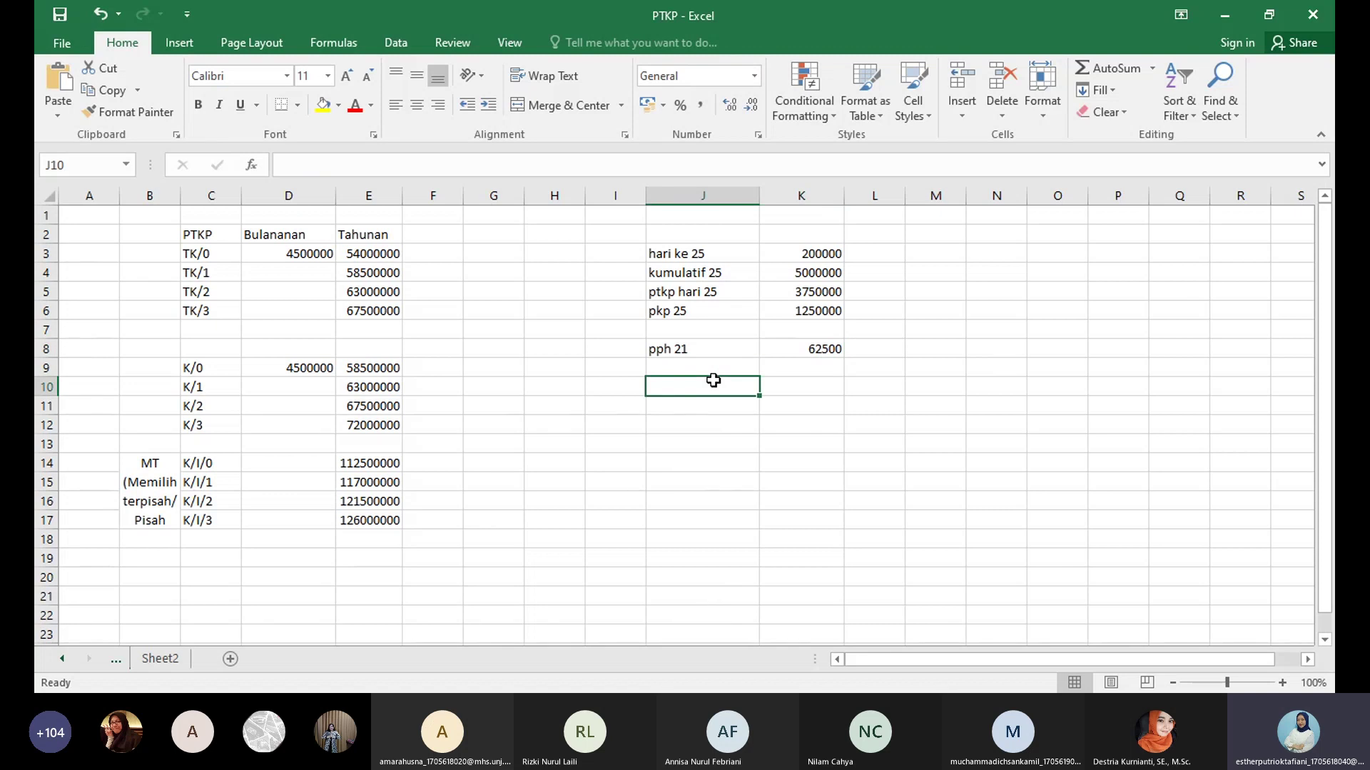
left_click(798, 346)
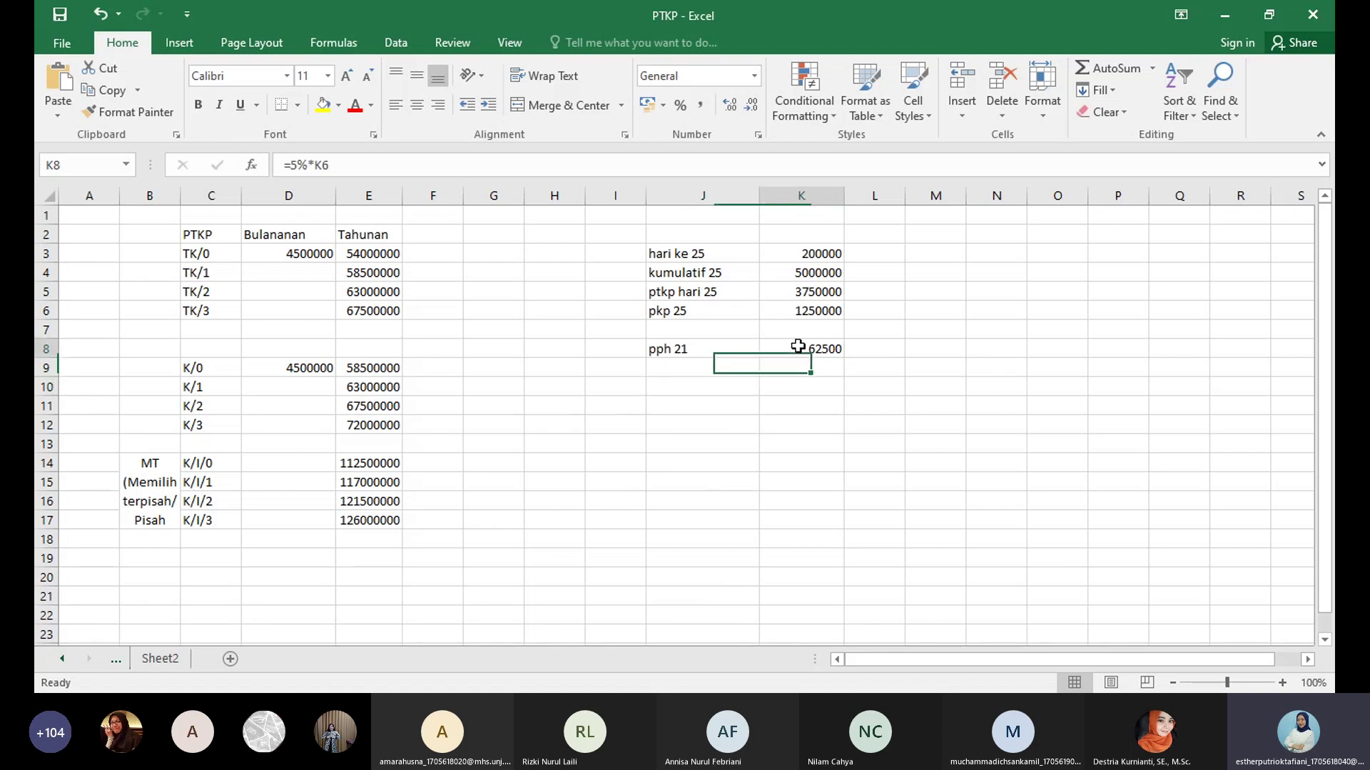
left_click(728, 383)
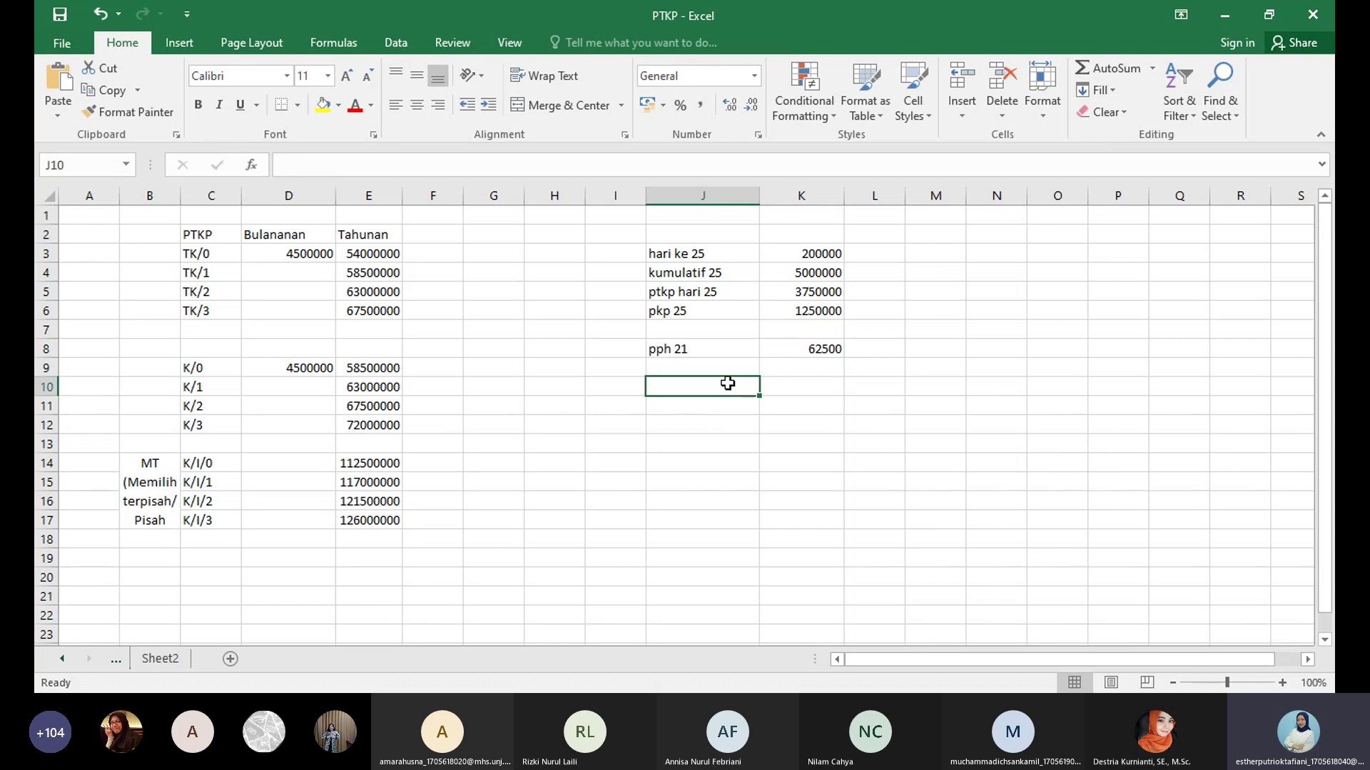
left_click(836, 348)
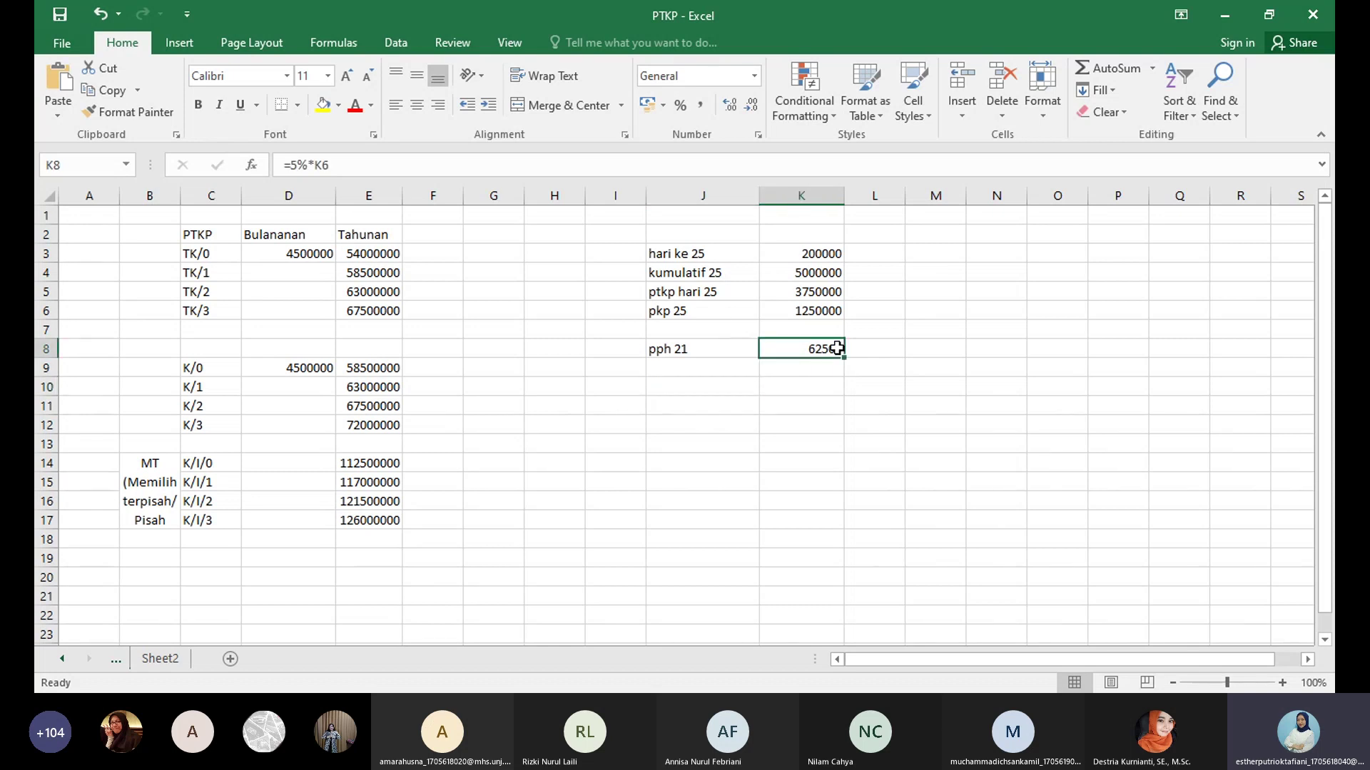
Label J9 "pph 21 hari ke 25" directly below the pph 21 row
left_click(740, 368)
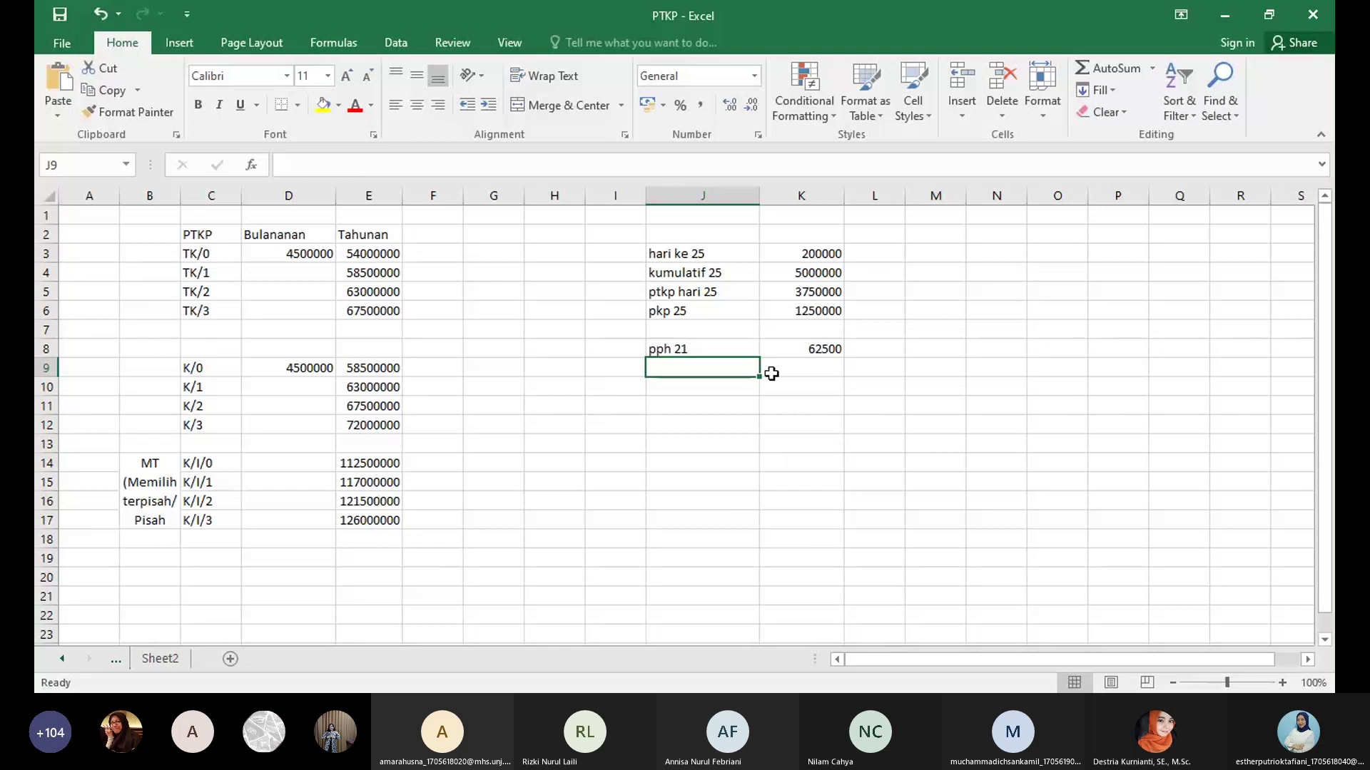
type("pph 21")
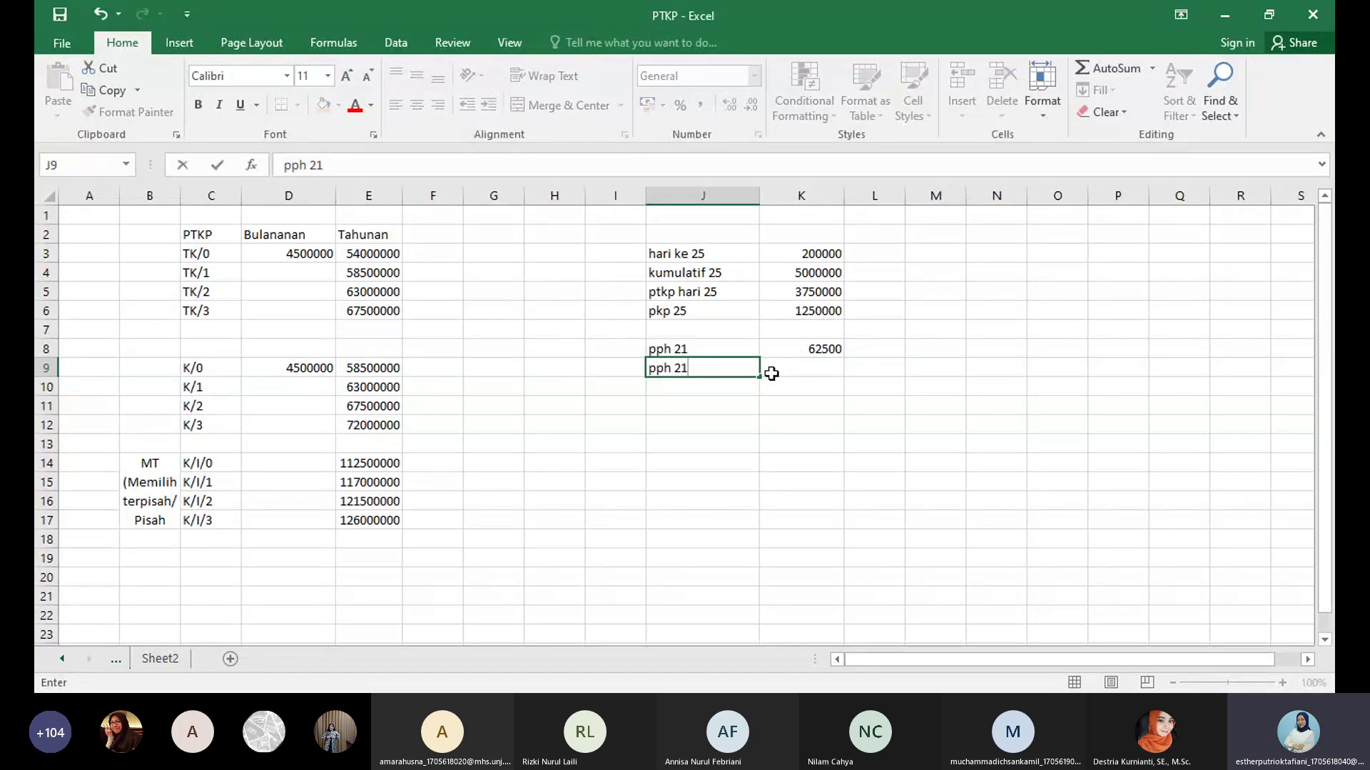
type(" hari ke 25")
left_click(771, 374)
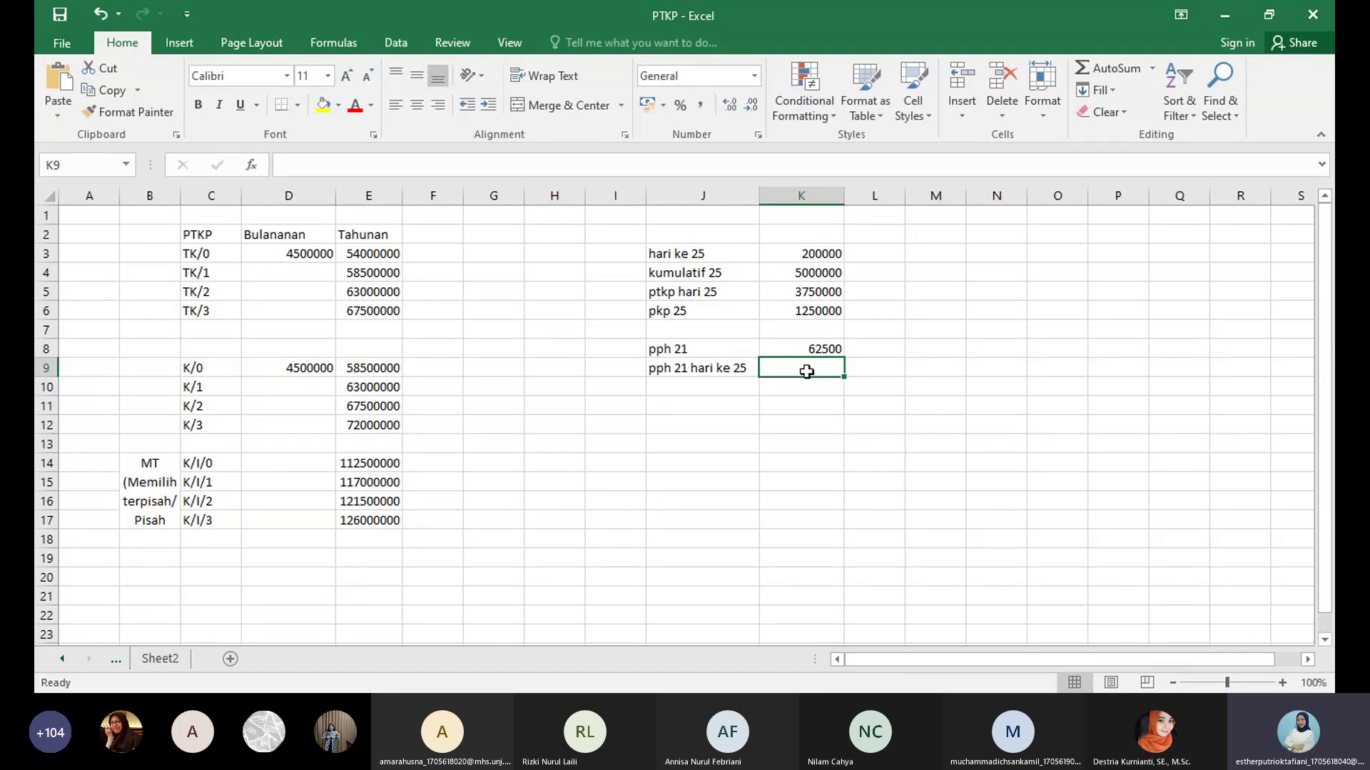
Calculate the day 25 PPh 21 in K9 with the formula =K8-2500
type("=")
key("BackSpace")
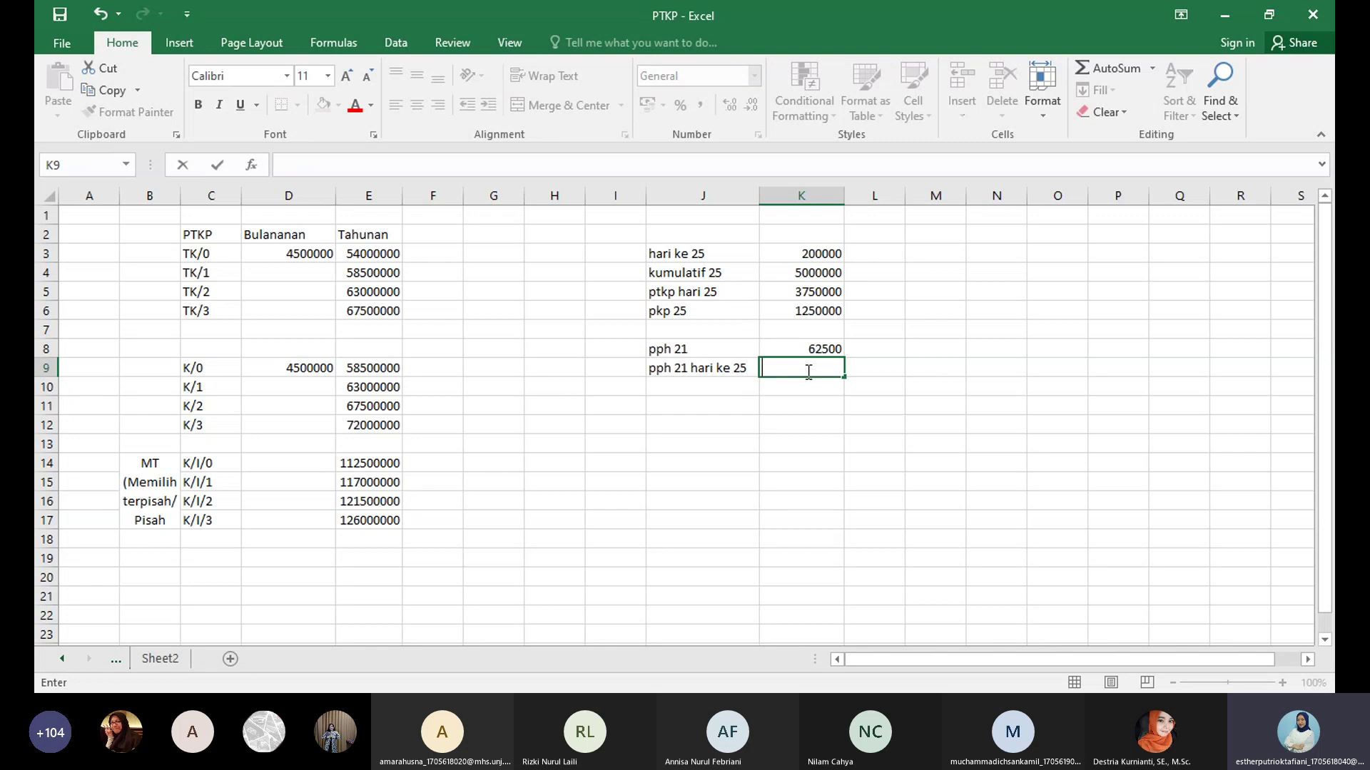
left_click(824, 346)
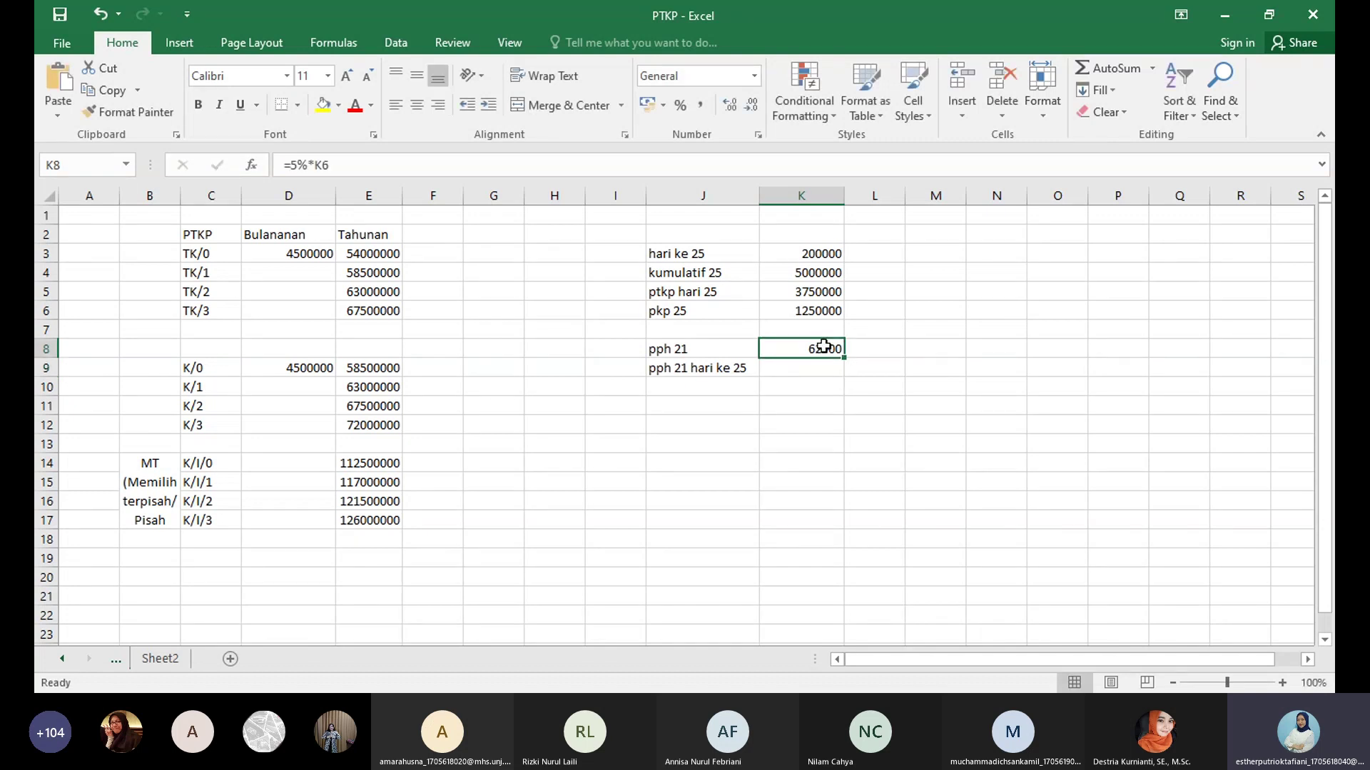
left_click(825, 366)
type("=")
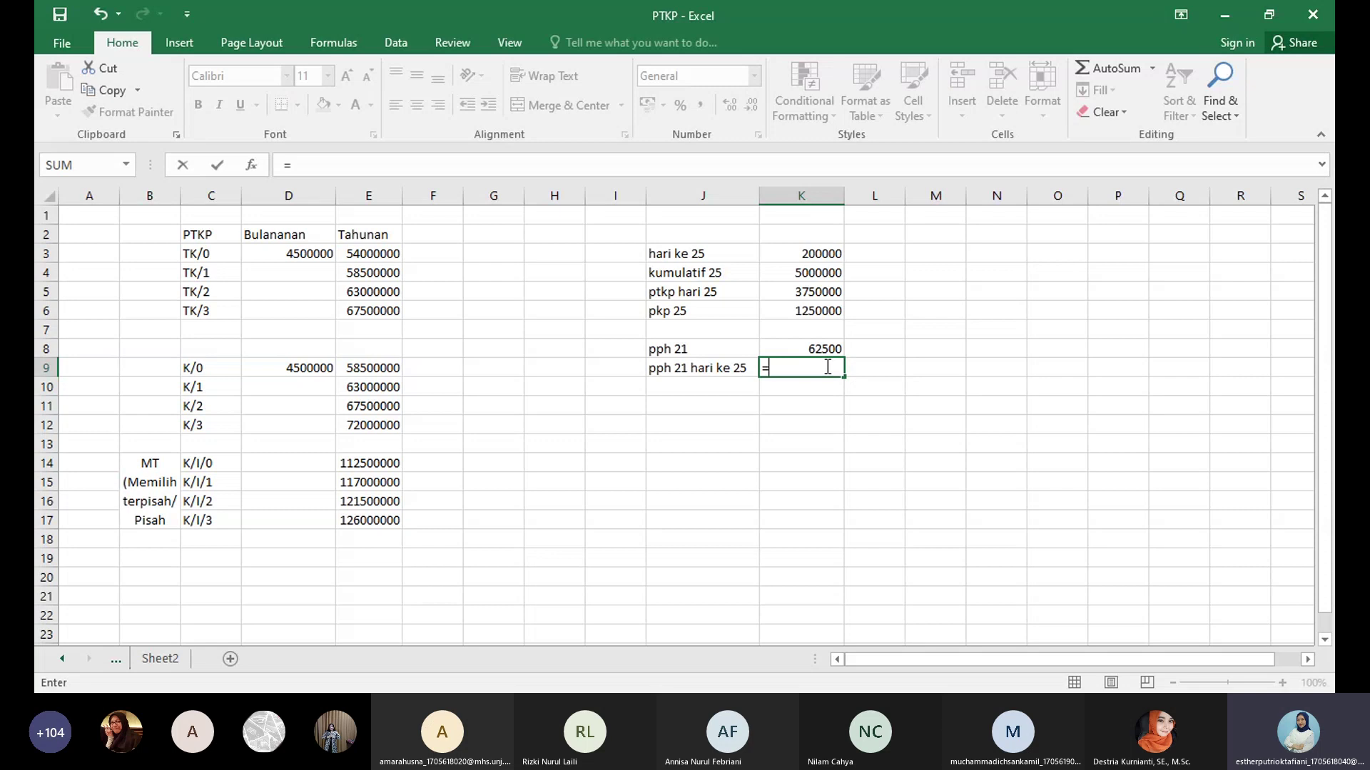
left_click(824, 348)
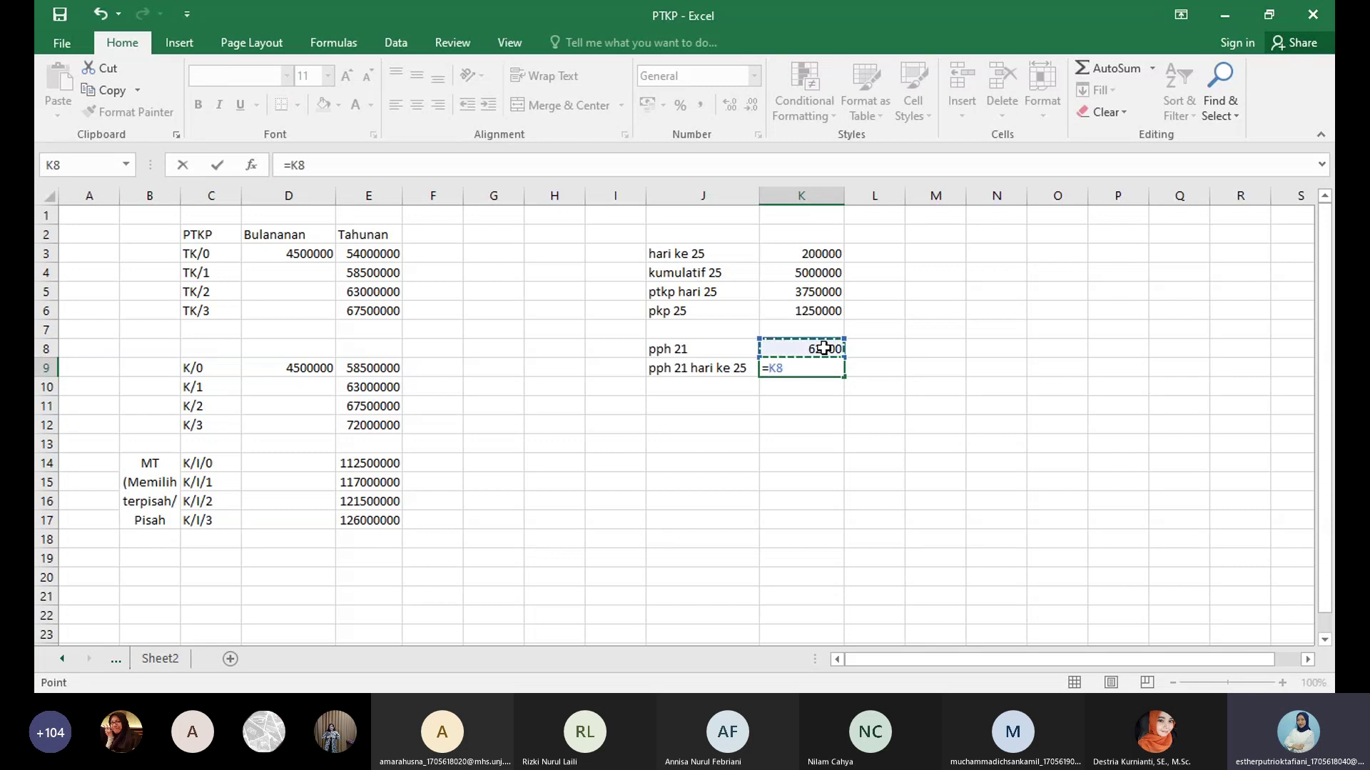
type("-25000")
key("Return")
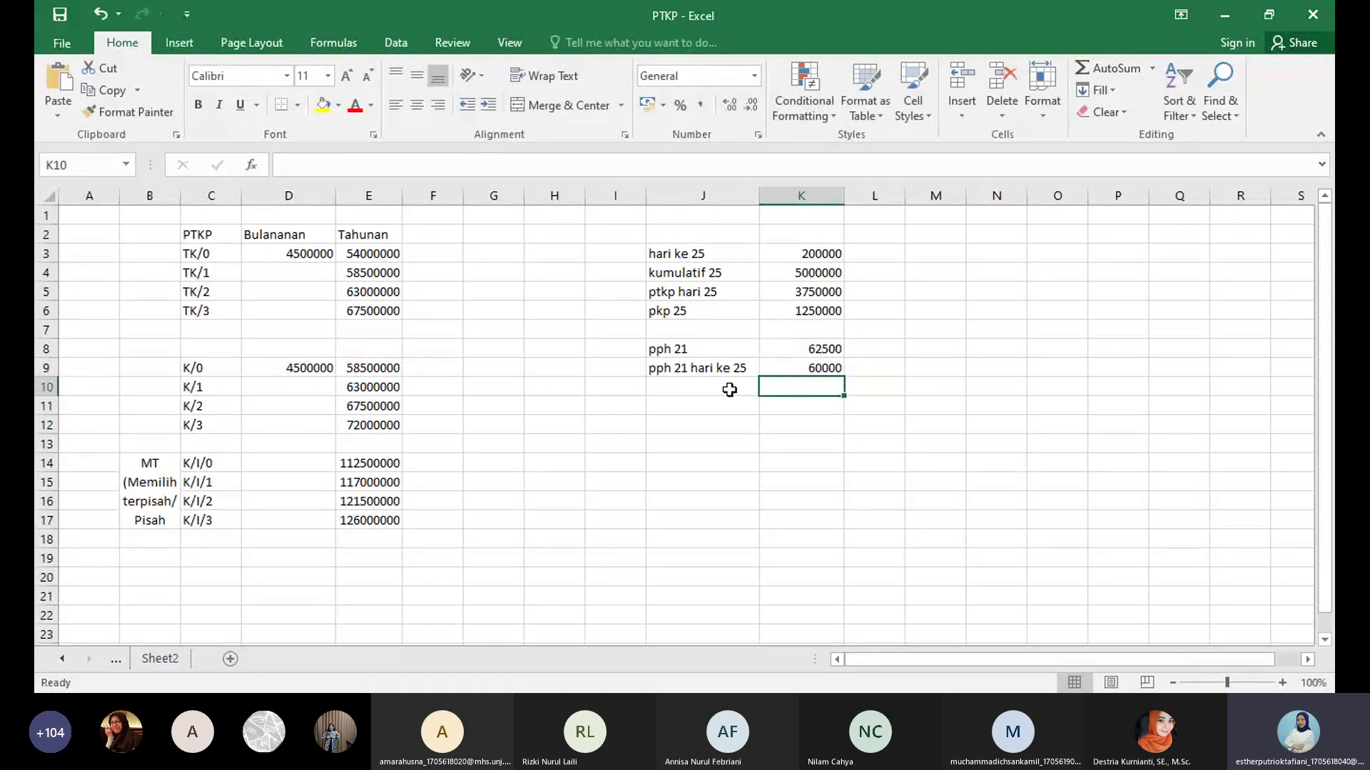
Examine the cumulative PPh 21 formula in K8 against the day 25 PPh 21 formula in K9
left_click(727, 391)
left_click(728, 403)
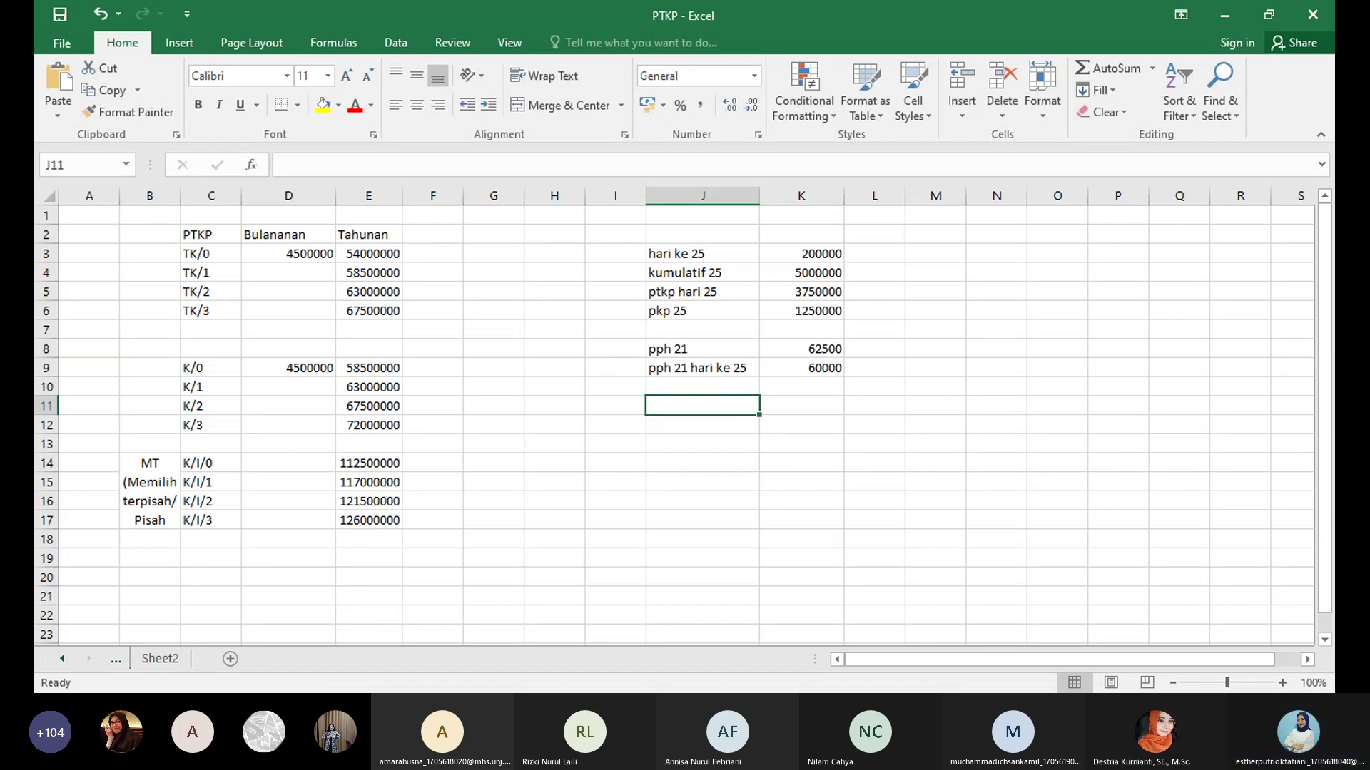
left_click(804, 374)
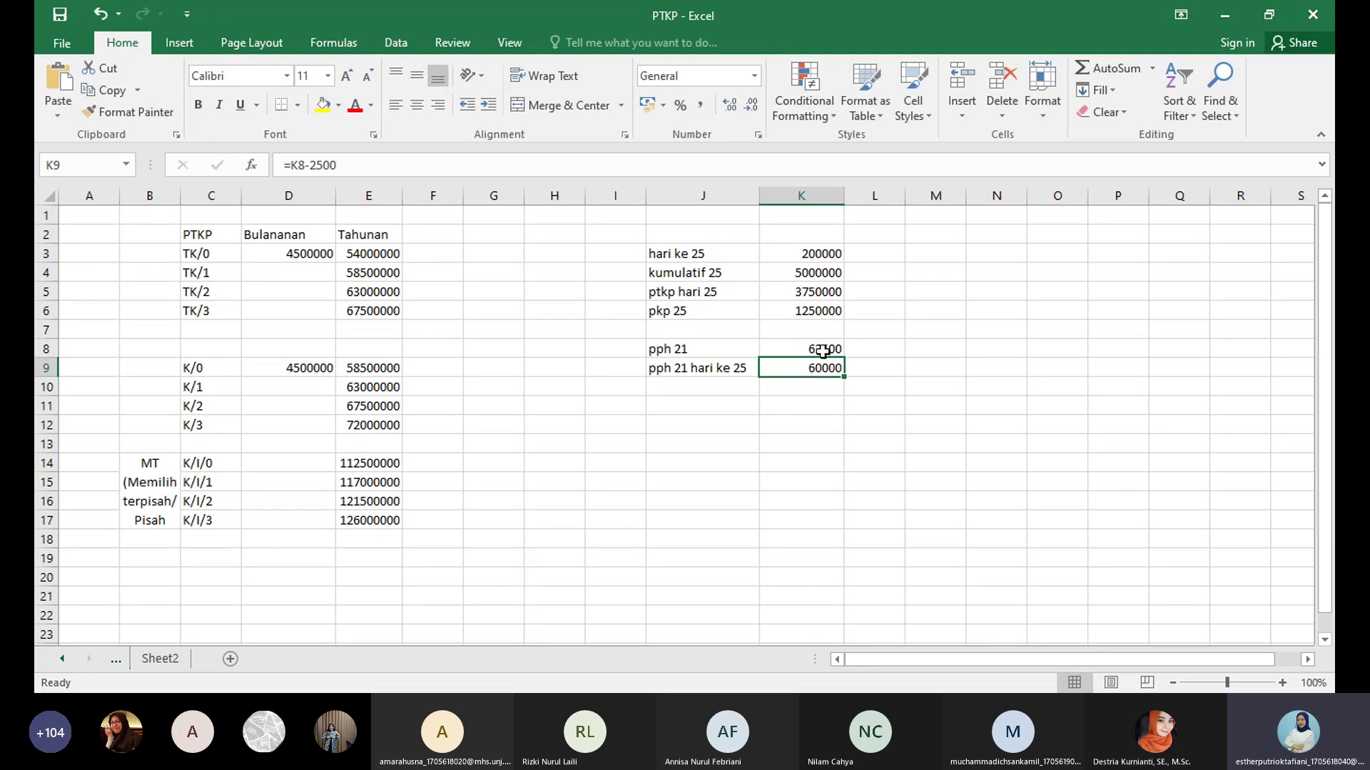
left_click(841, 404)
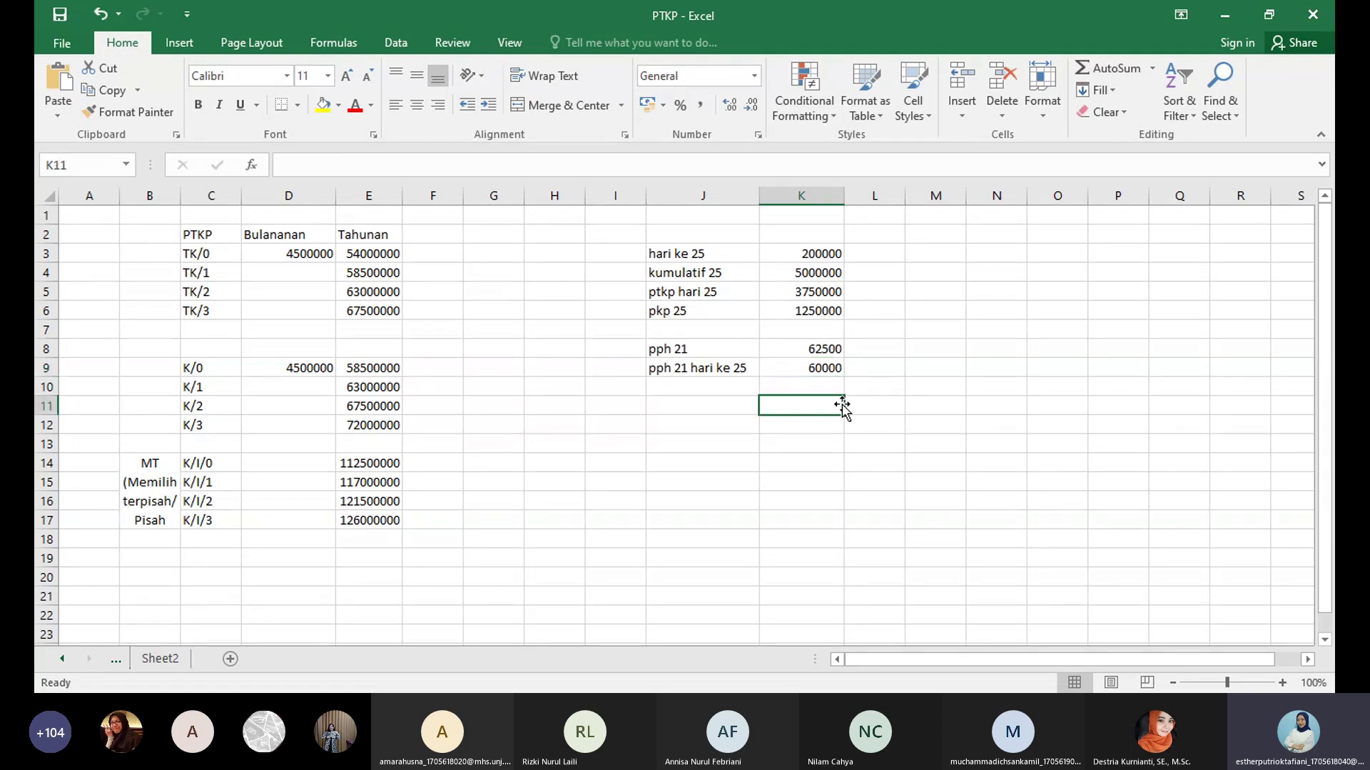
left_click(833, 347)
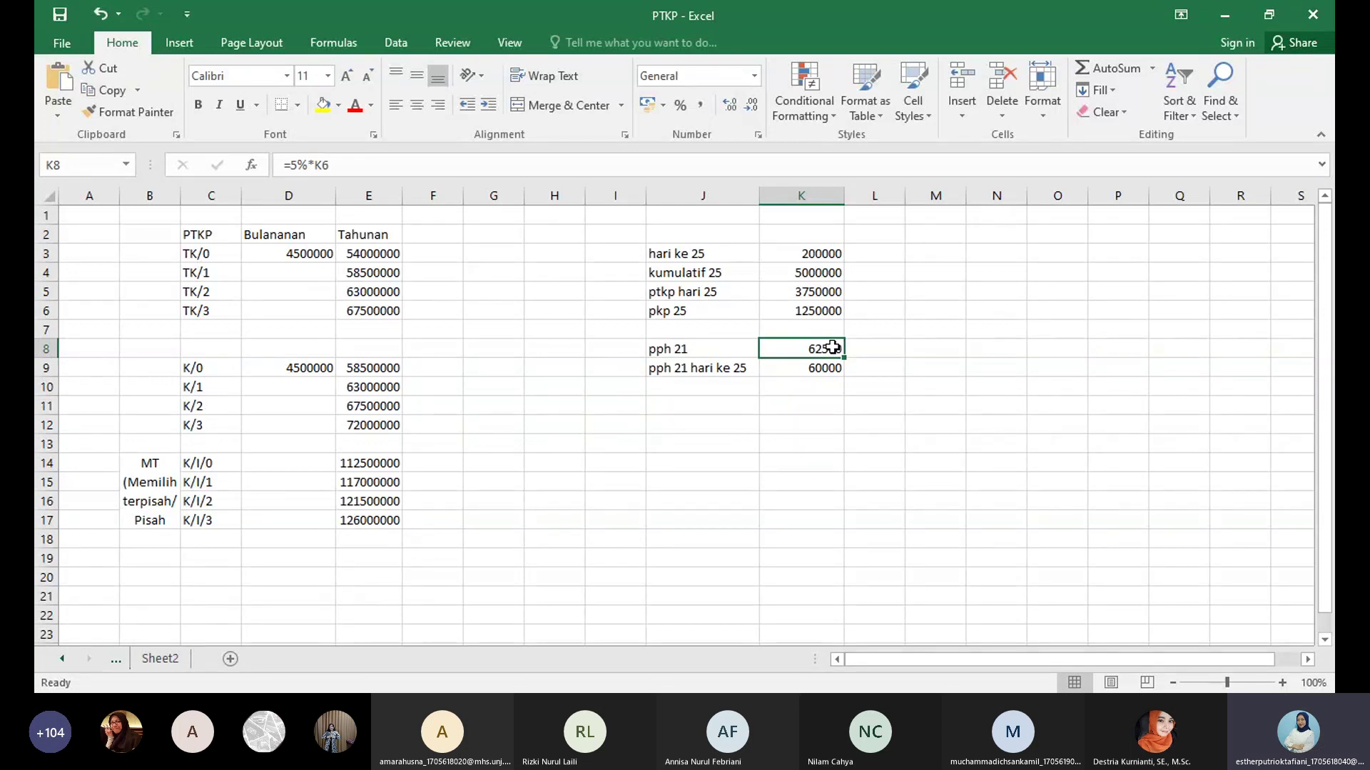
left_click(821, 367)
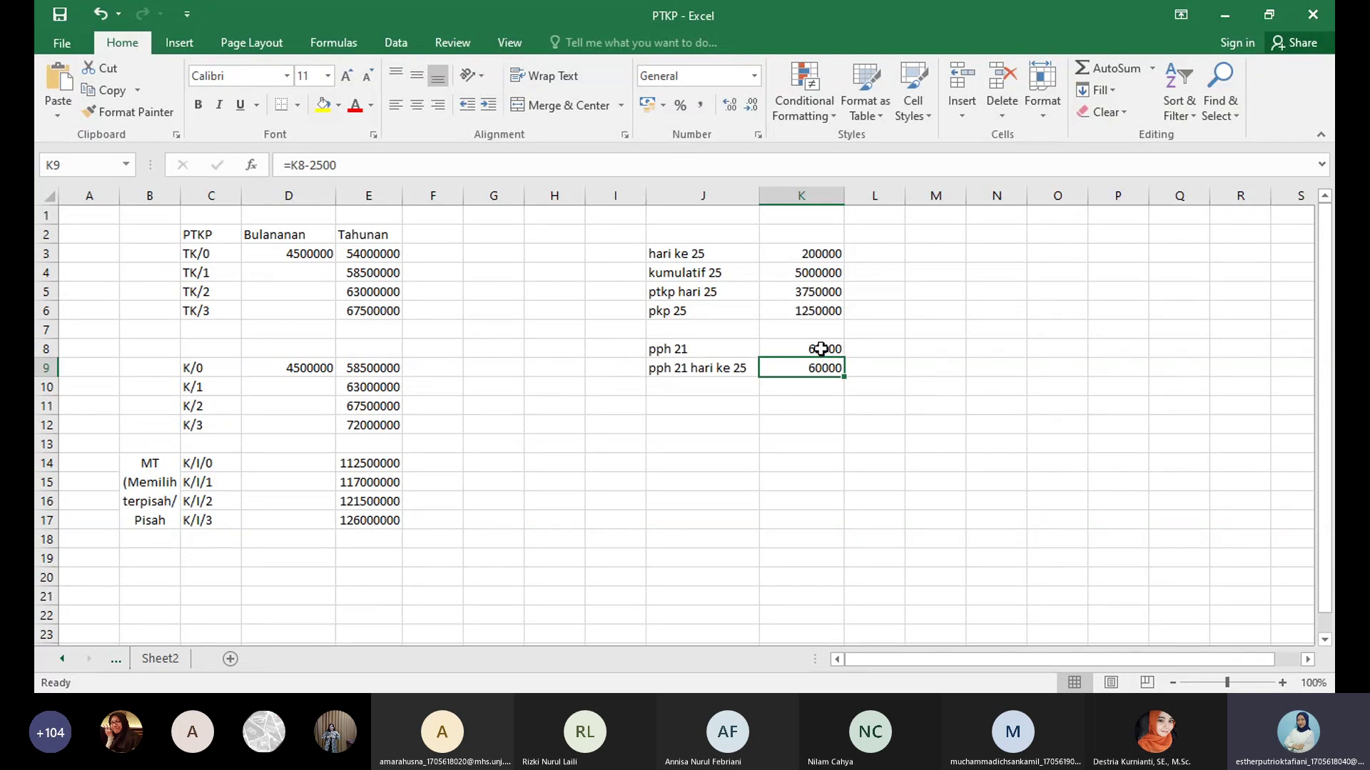
left_click(821, 348)
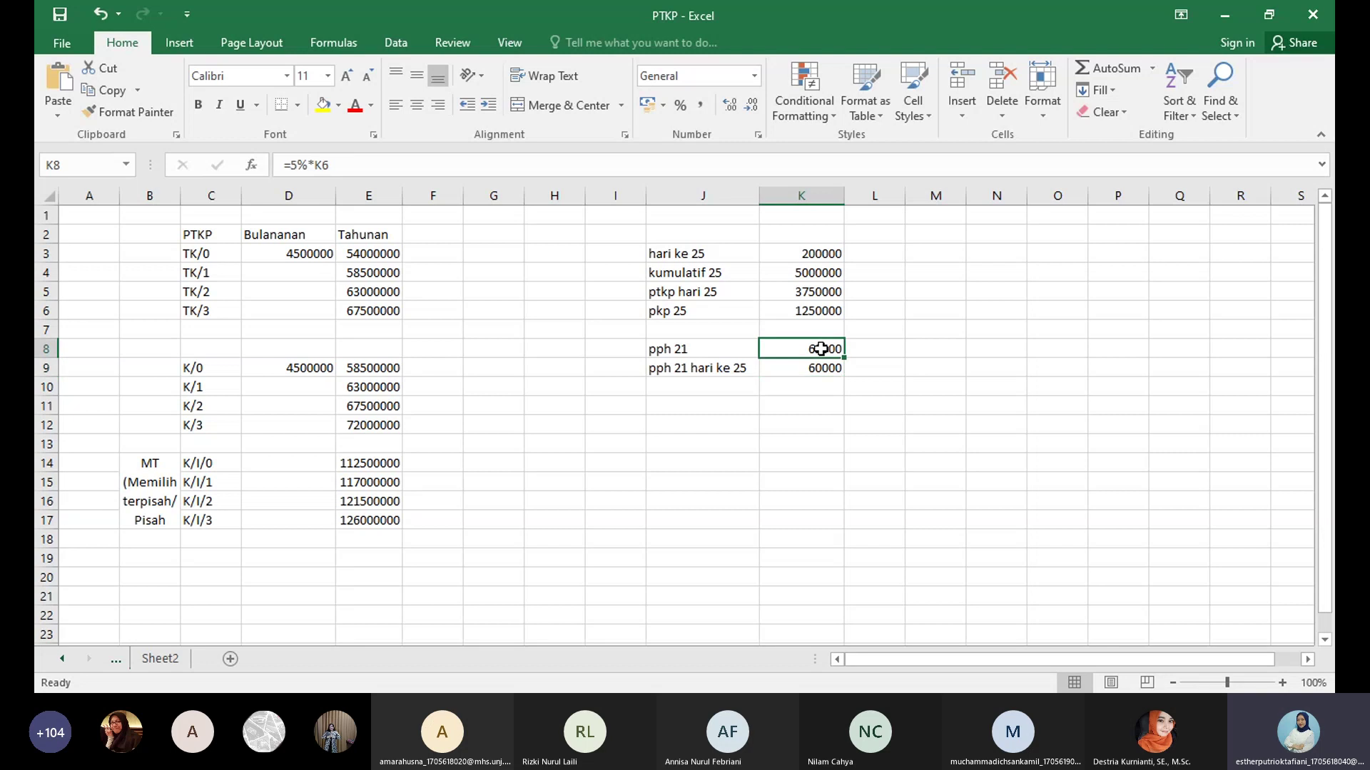
left_click(836, 369)
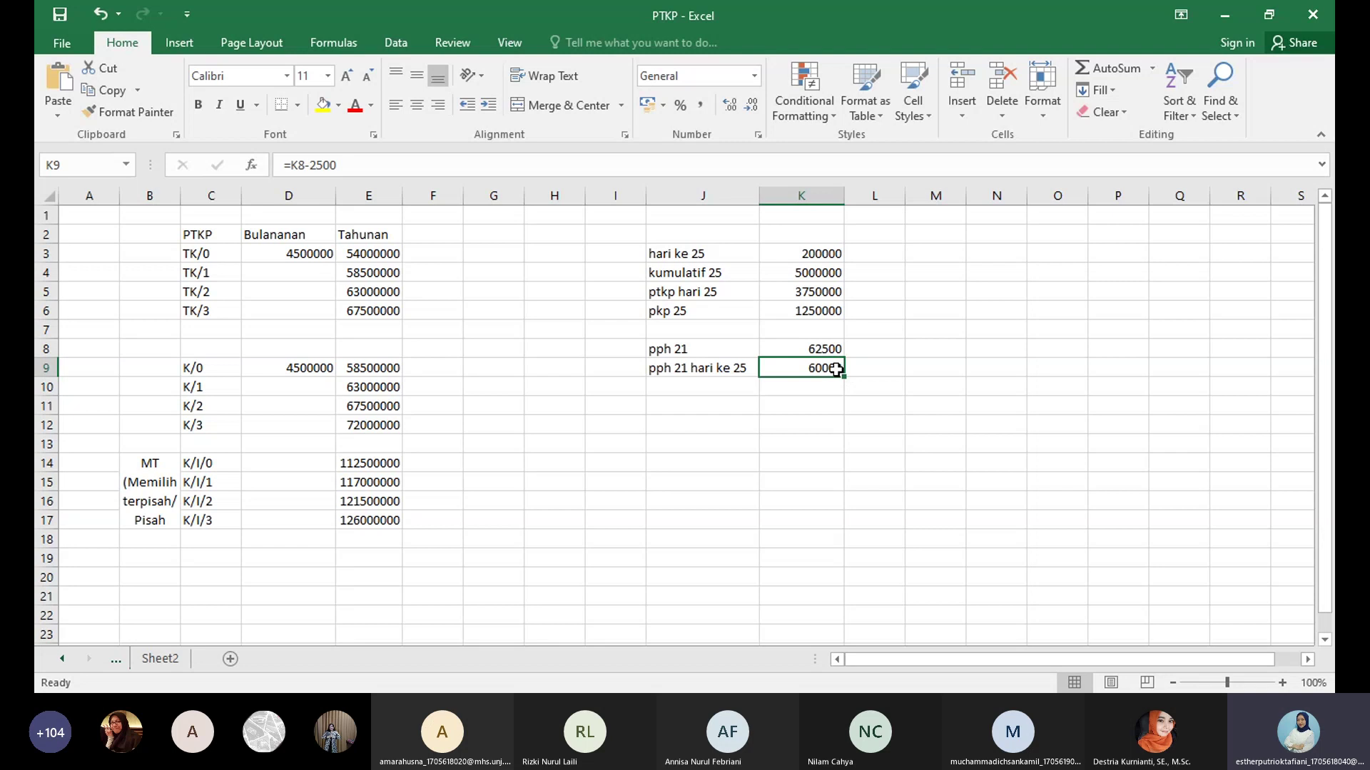
left_click(899, 369)
Correct the day 25 PPh 21 formula in K9 to =K8-60000
left_click(832, 371)
left_click(356, 165)
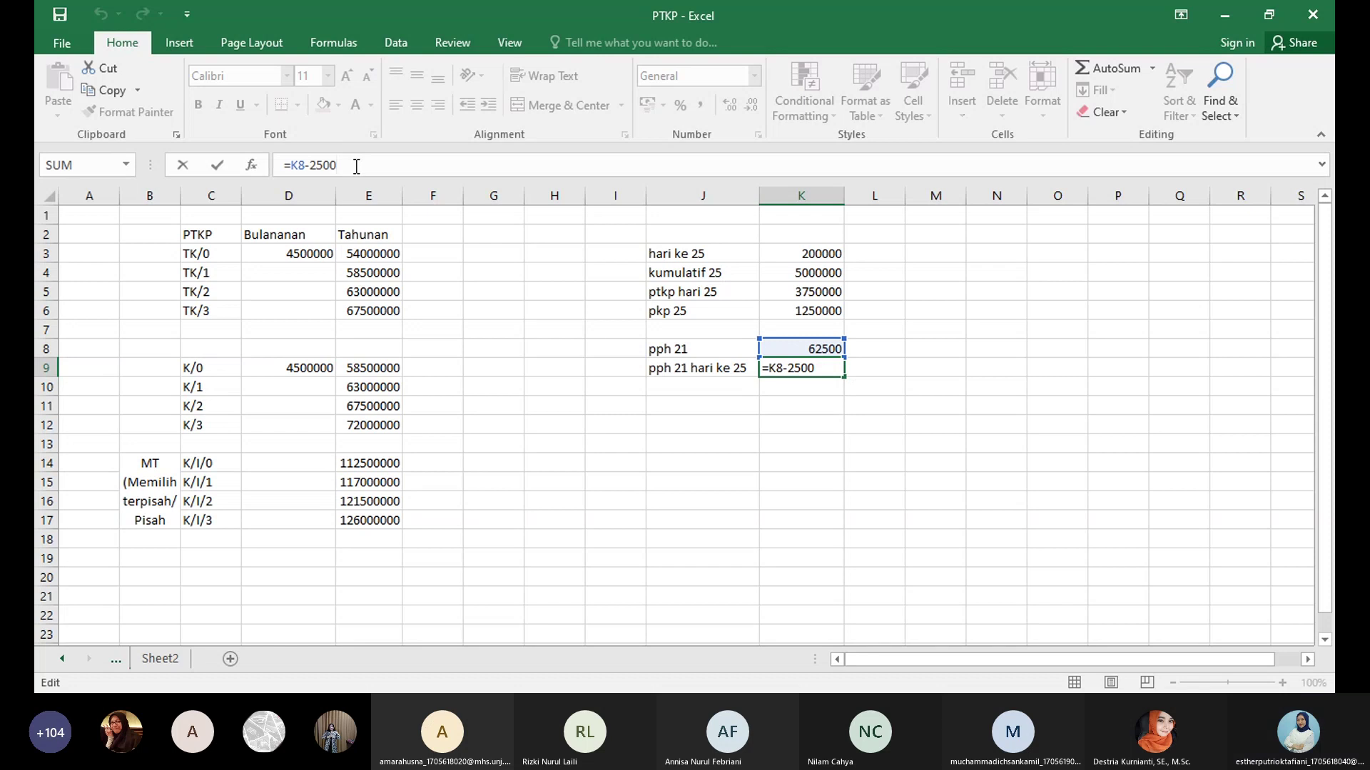
key("BackSpace")
key("BackSpace")
key("BackSpace")
key("BackSpace")
type("60000")
key("Return")
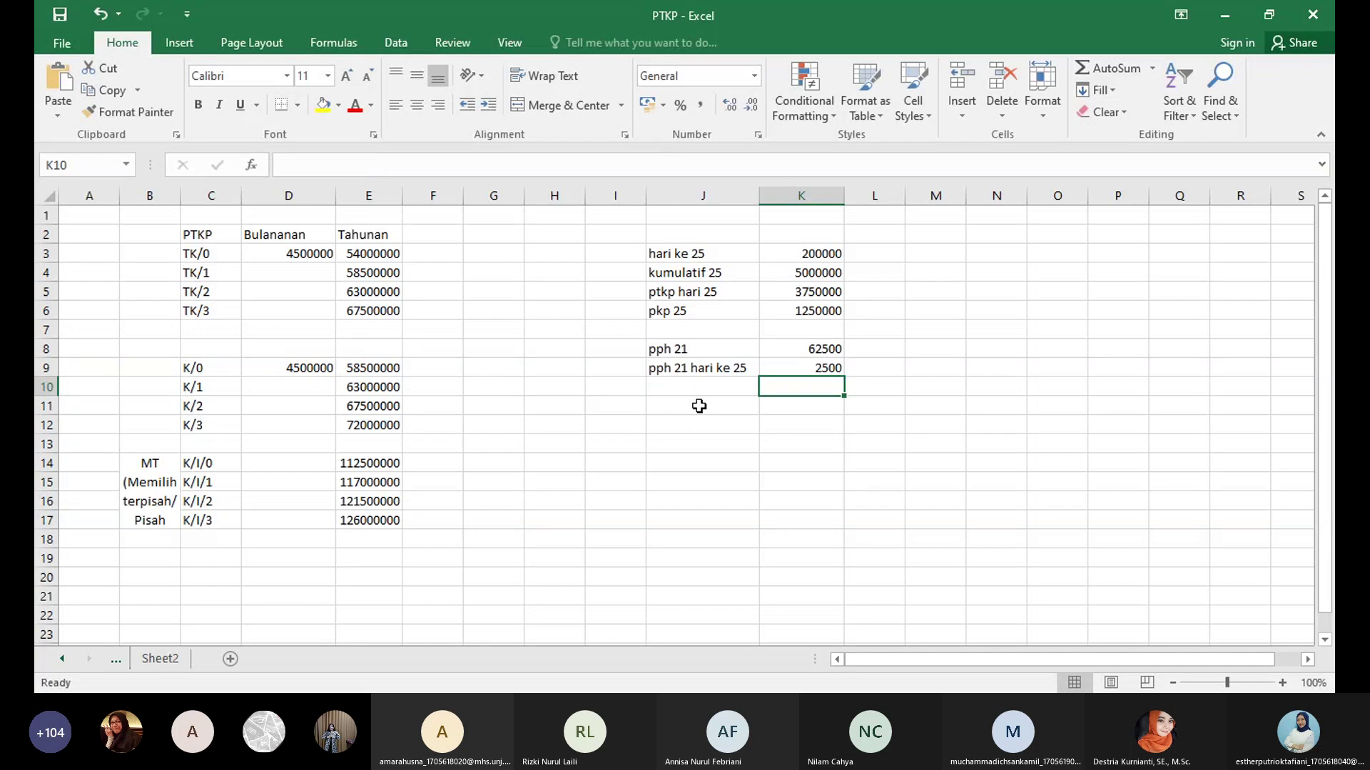
Label J11 "upah hari ke 25" below the day 25 PPh 21 row, leaving row 10 blank
left_click(760, 409)
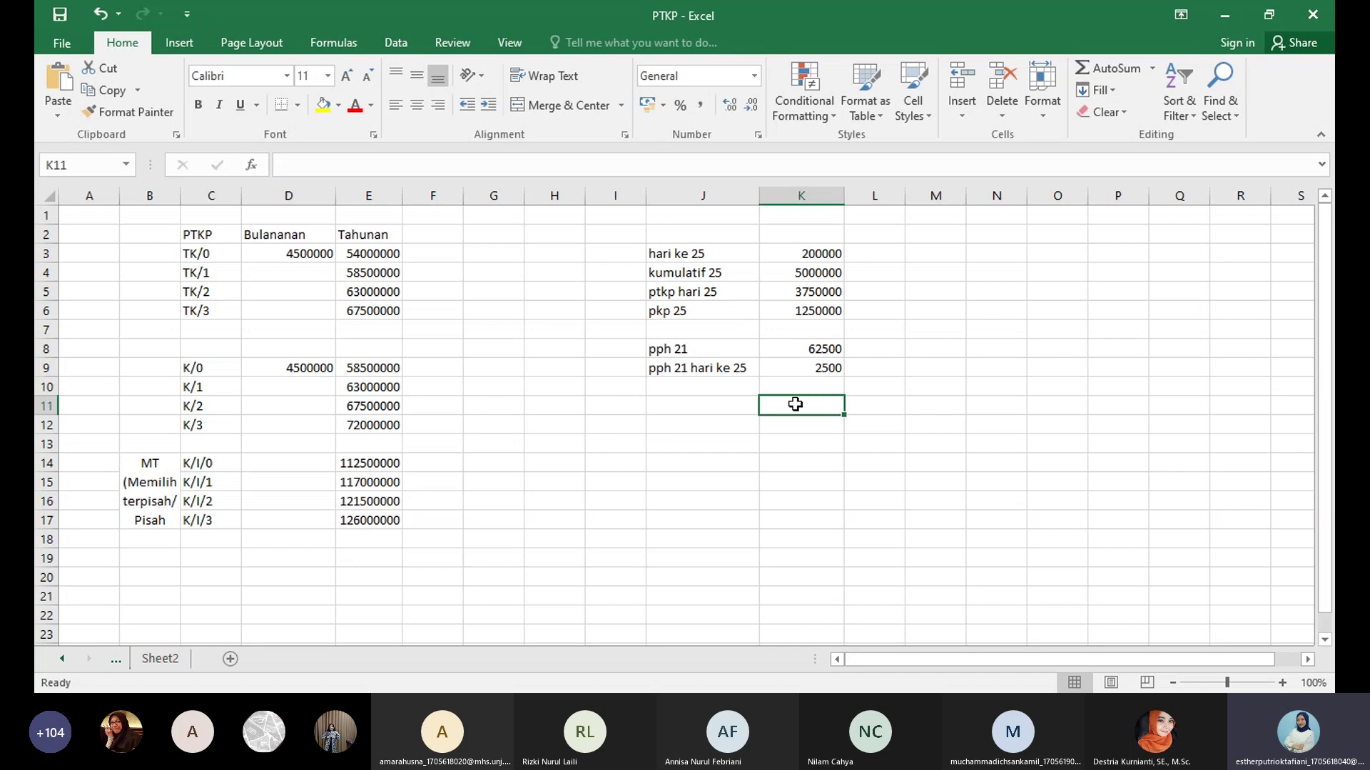
left_click(745, 398)
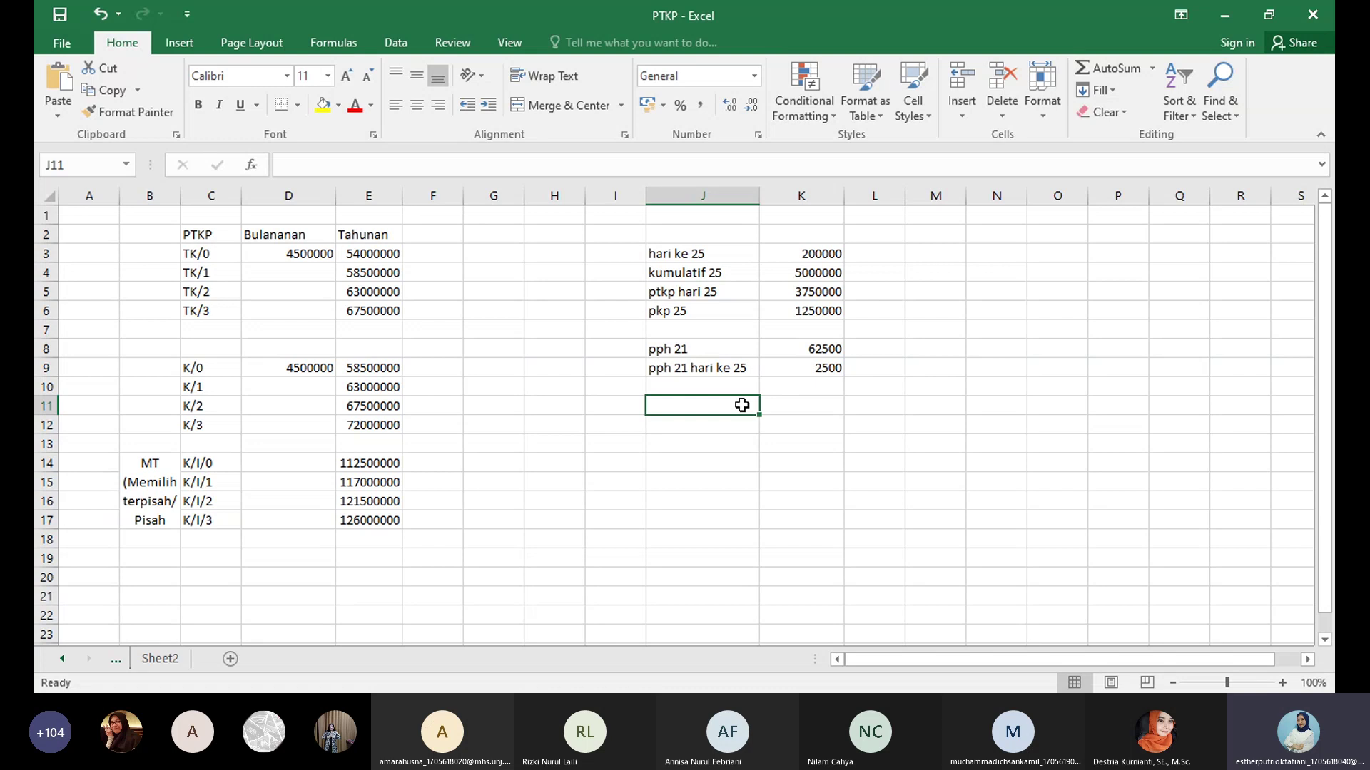
type("up")
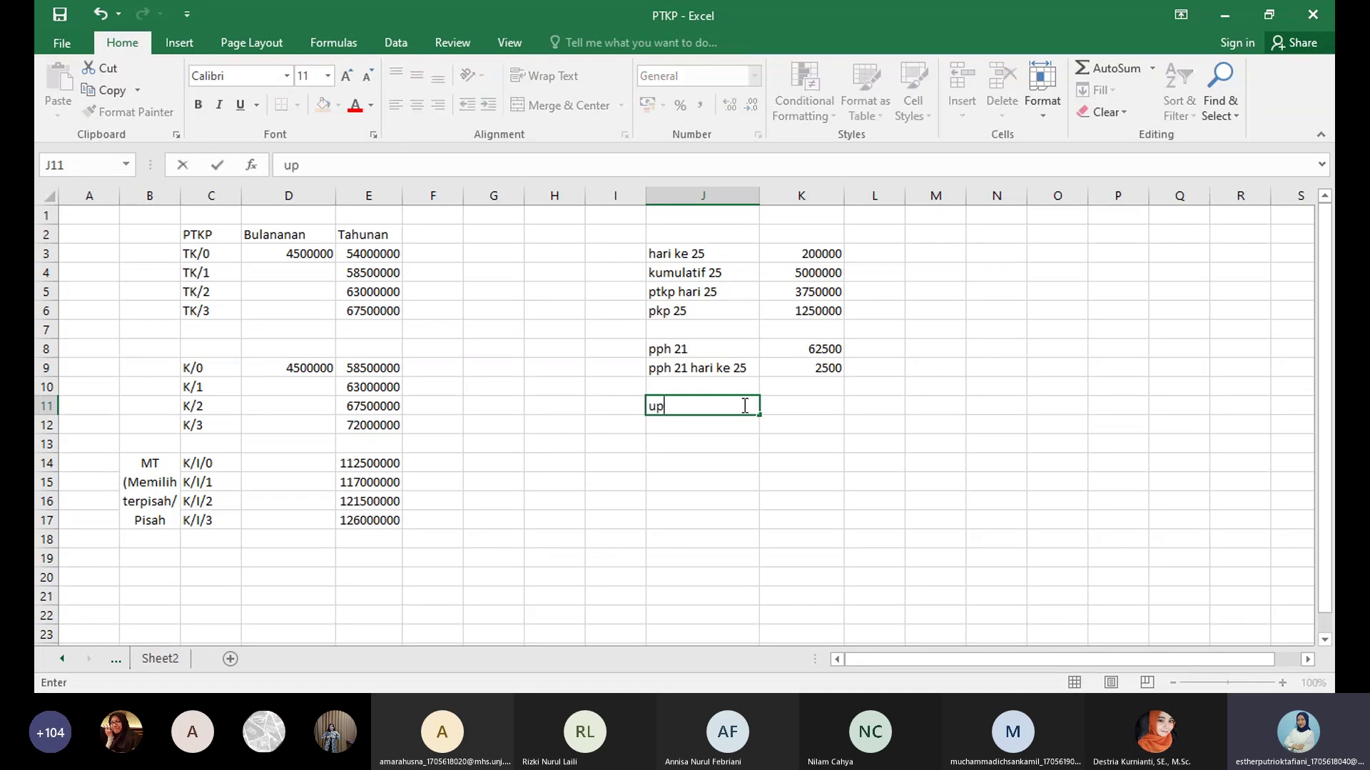
type("ah hari ke 25")
key("Tab")
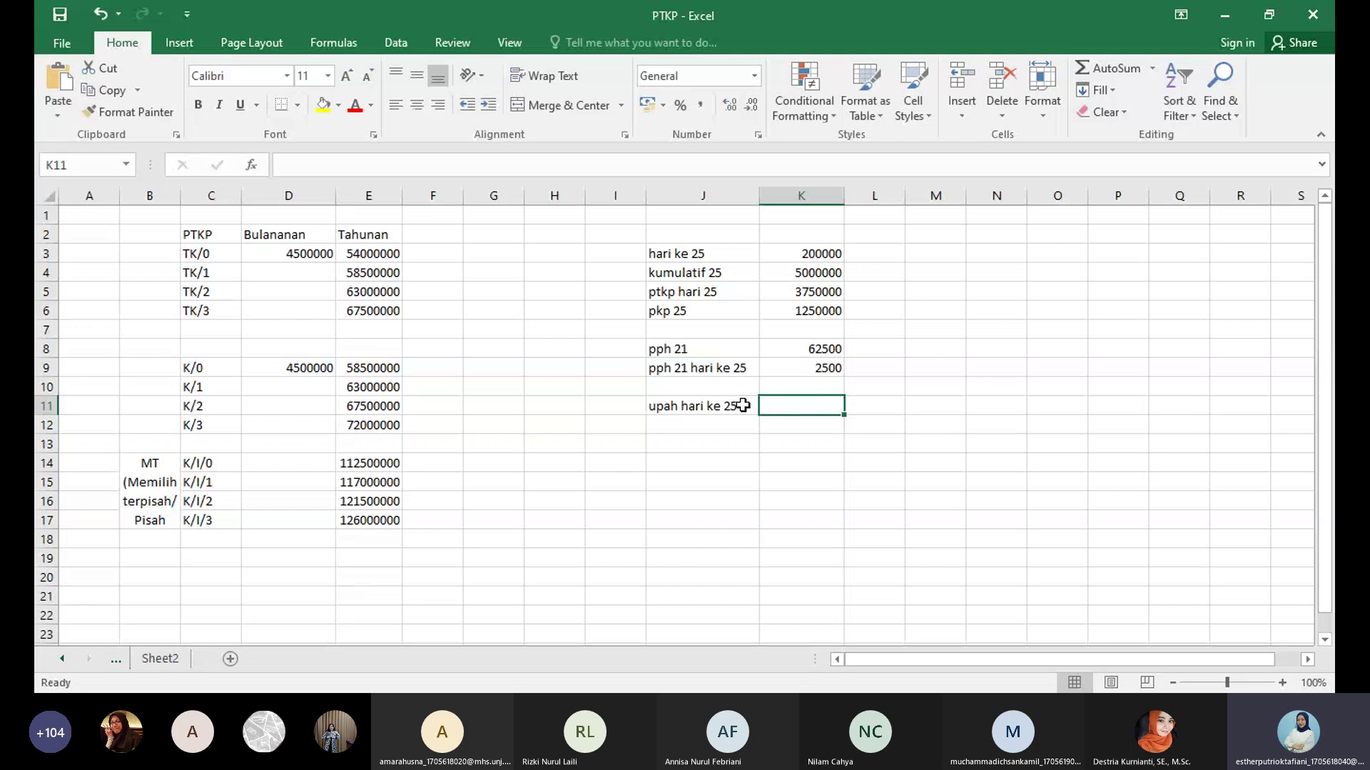
Calculate the day 25 wage in K11 with the formula =K3-K9
type("=")
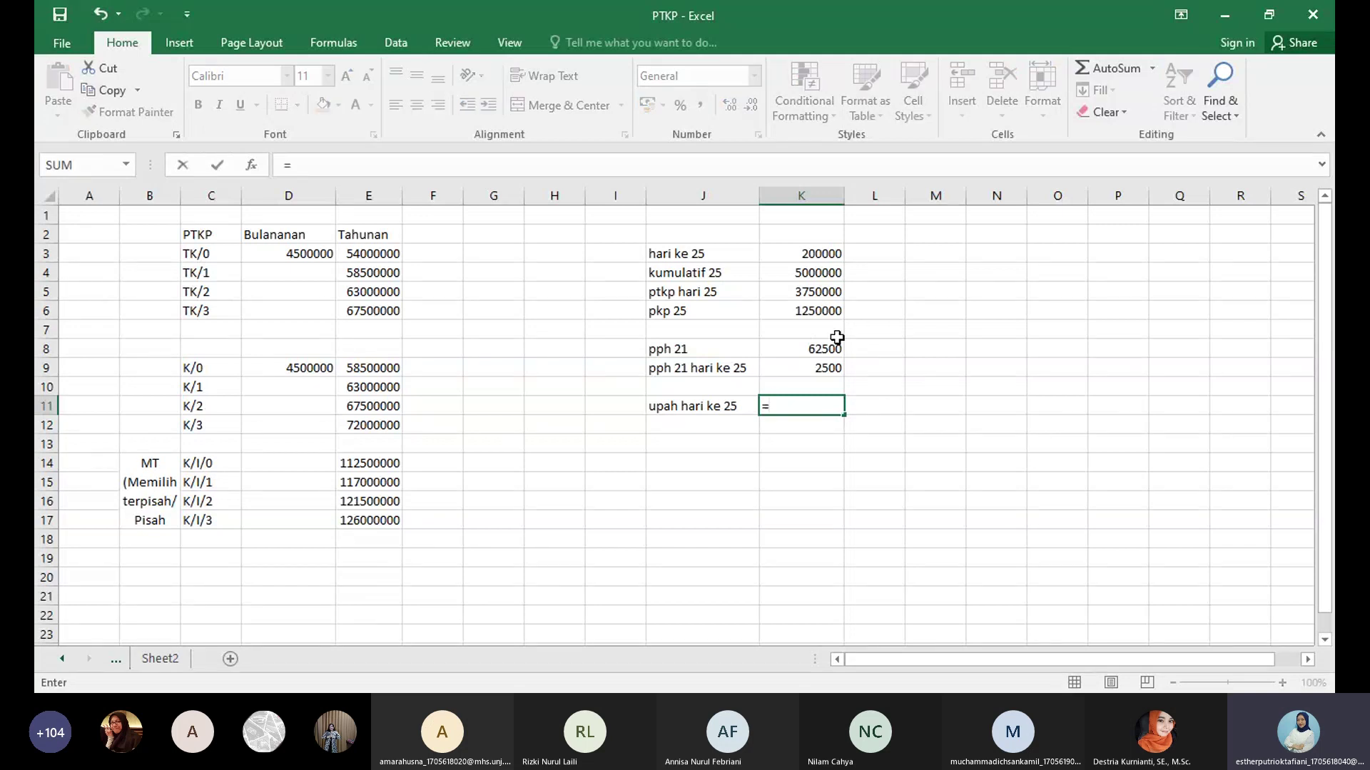
left_click(819, 252)
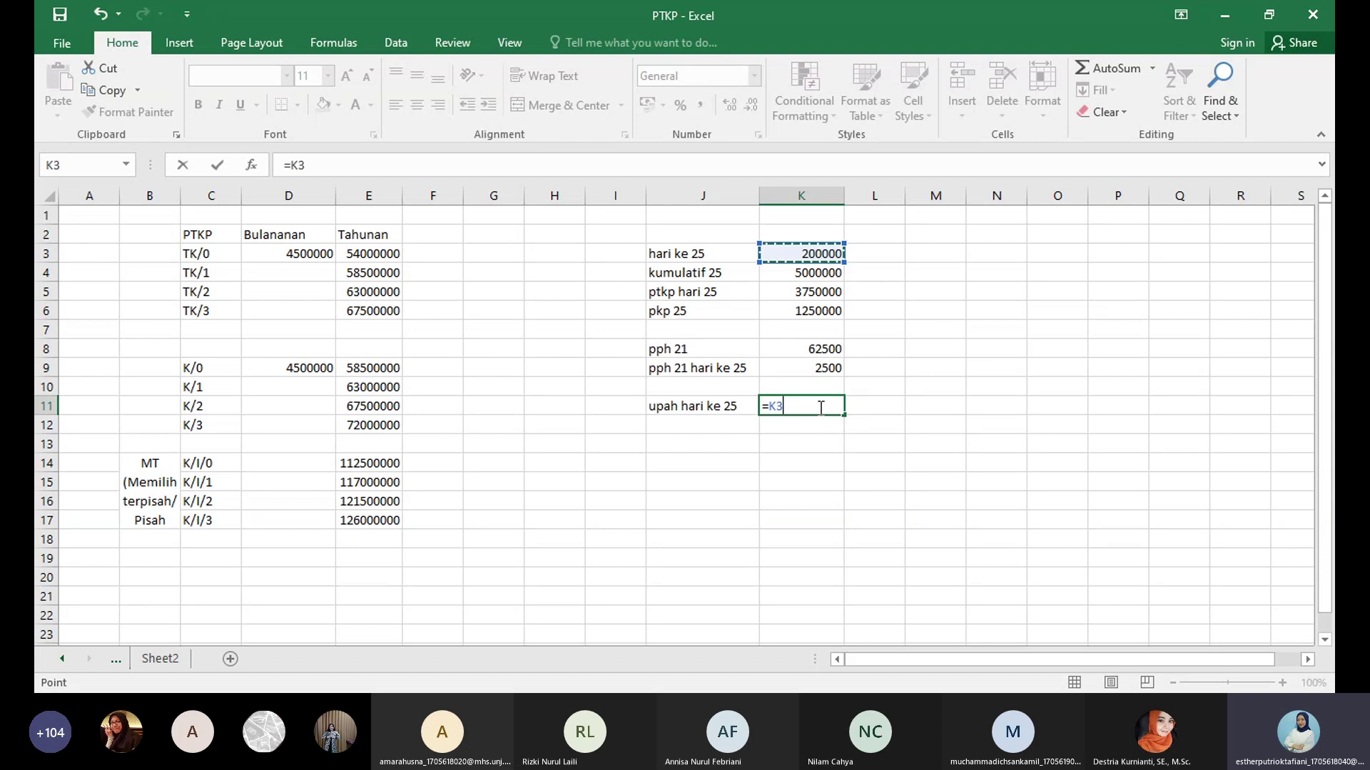
type("-")
left_click(836, 366)
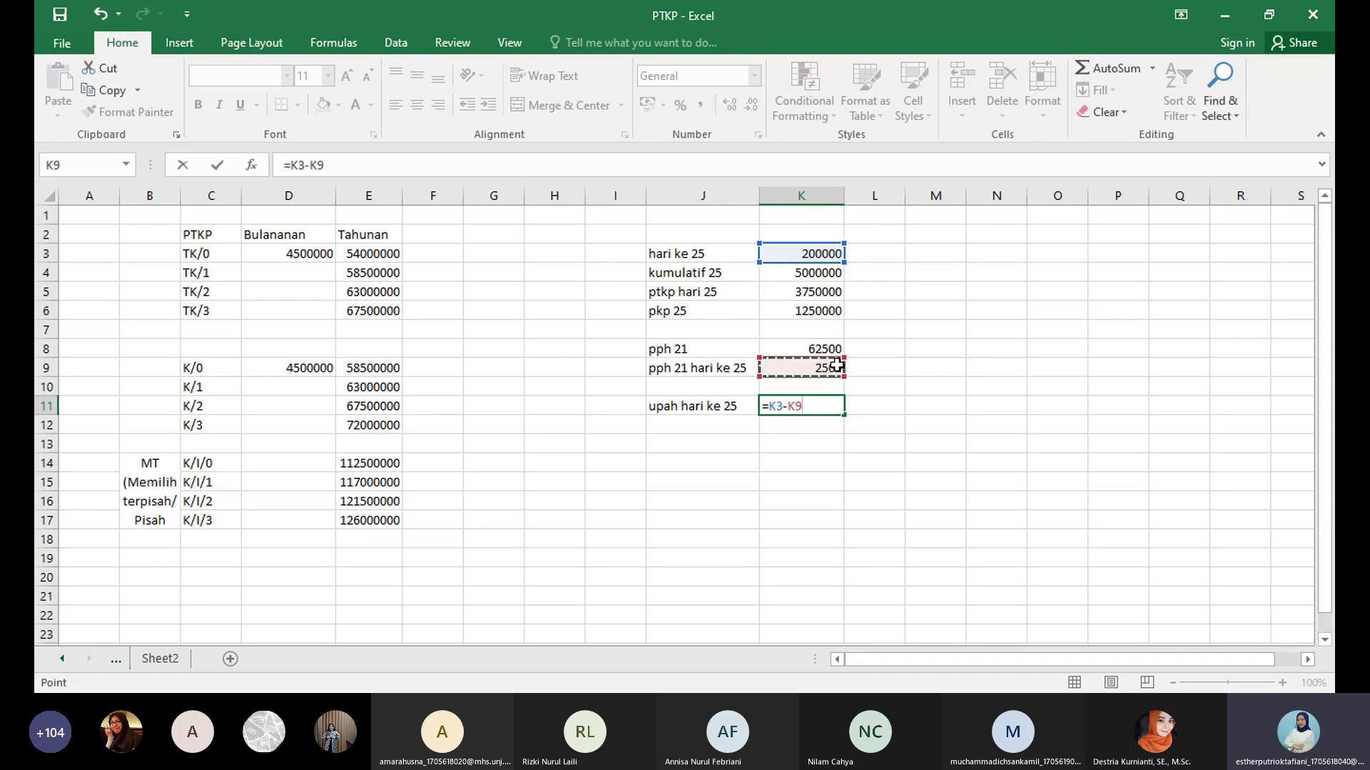
key("Return")
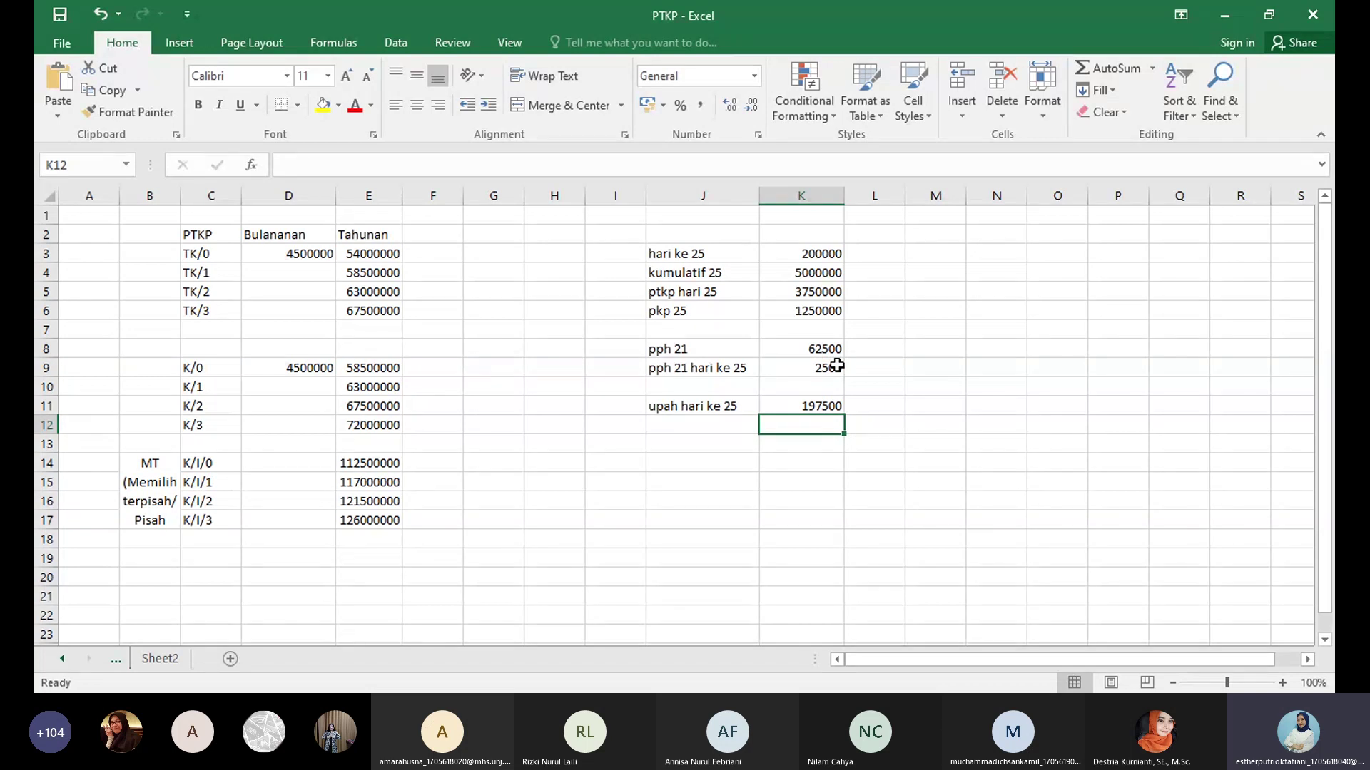
Review the day 25 wage formula in K11 against the PPh 21 formulas in K8 and K9
left_click(838, 405)
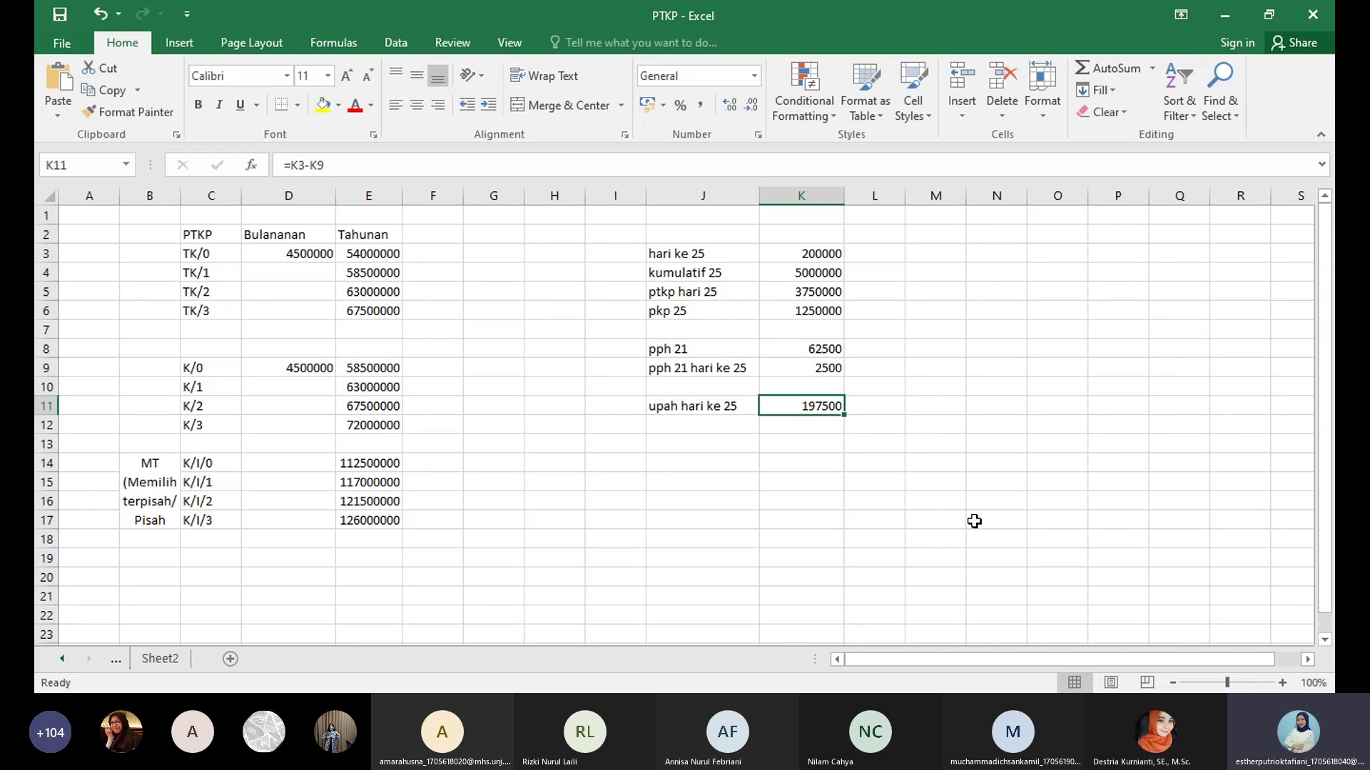
left_click(696, 403)
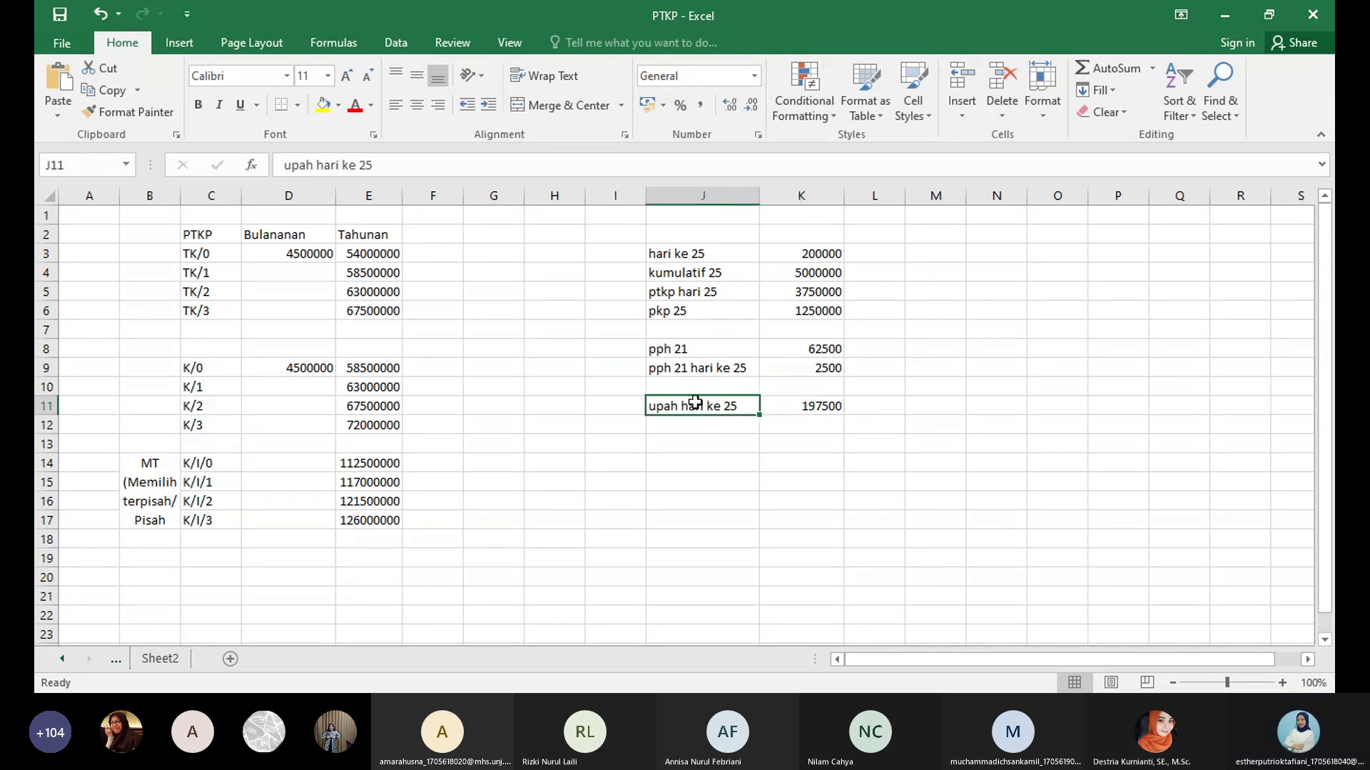
left_click(780, 408)
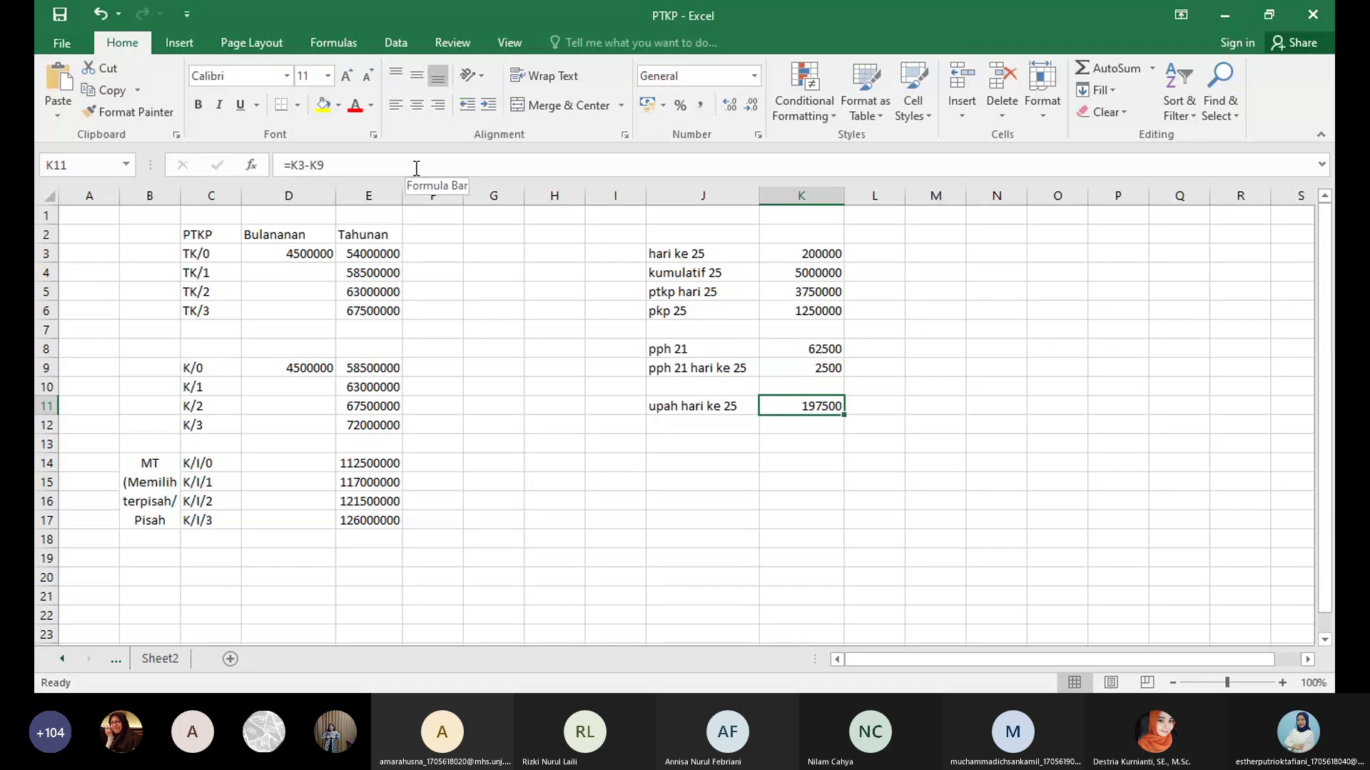
left_click(823, 349)
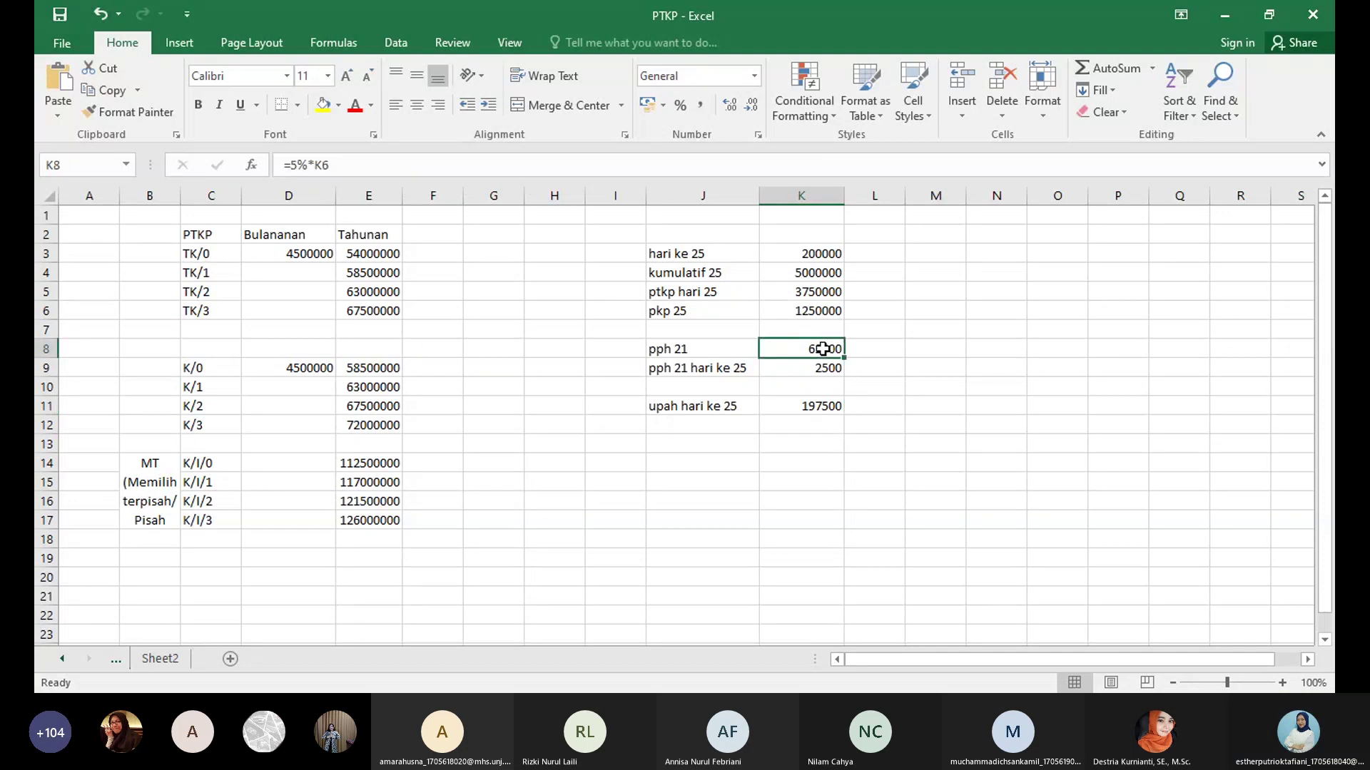
left_click(830, 365)
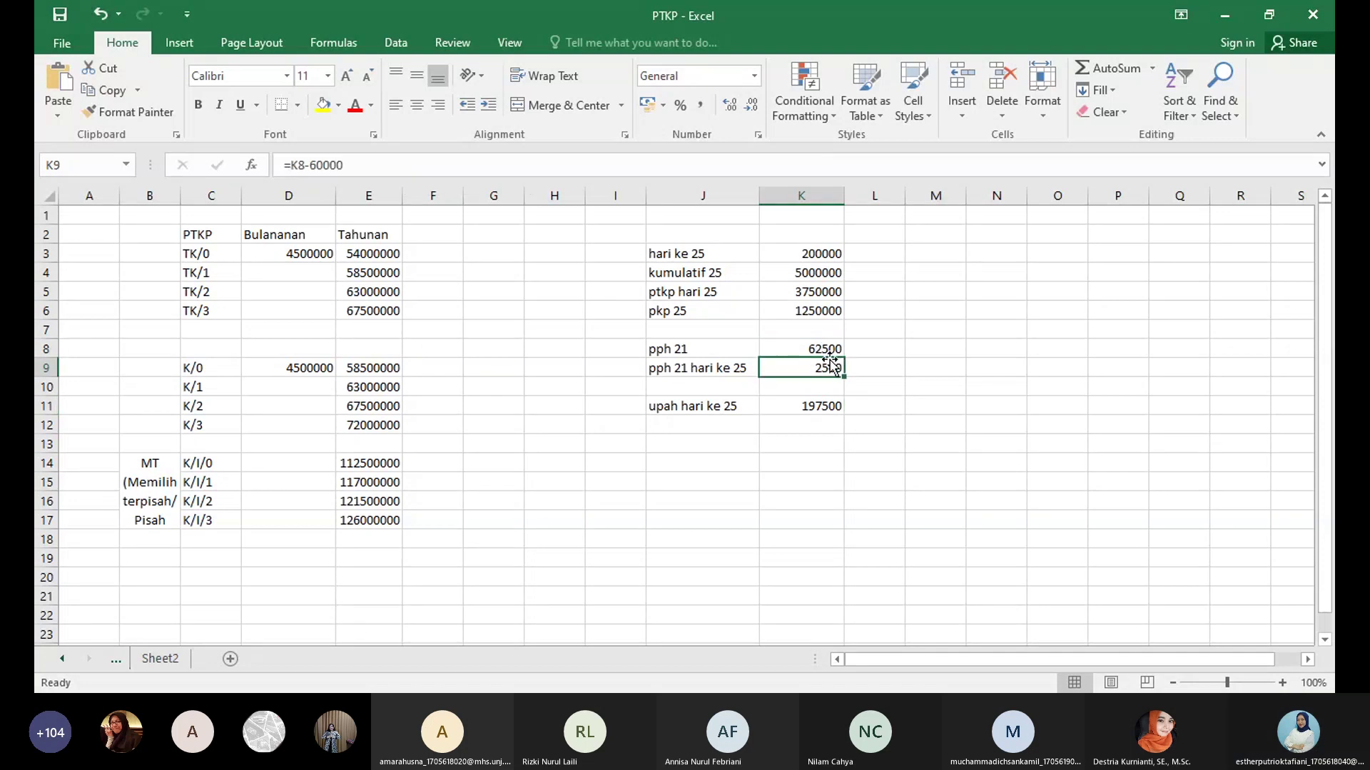
left_click(825, 348)
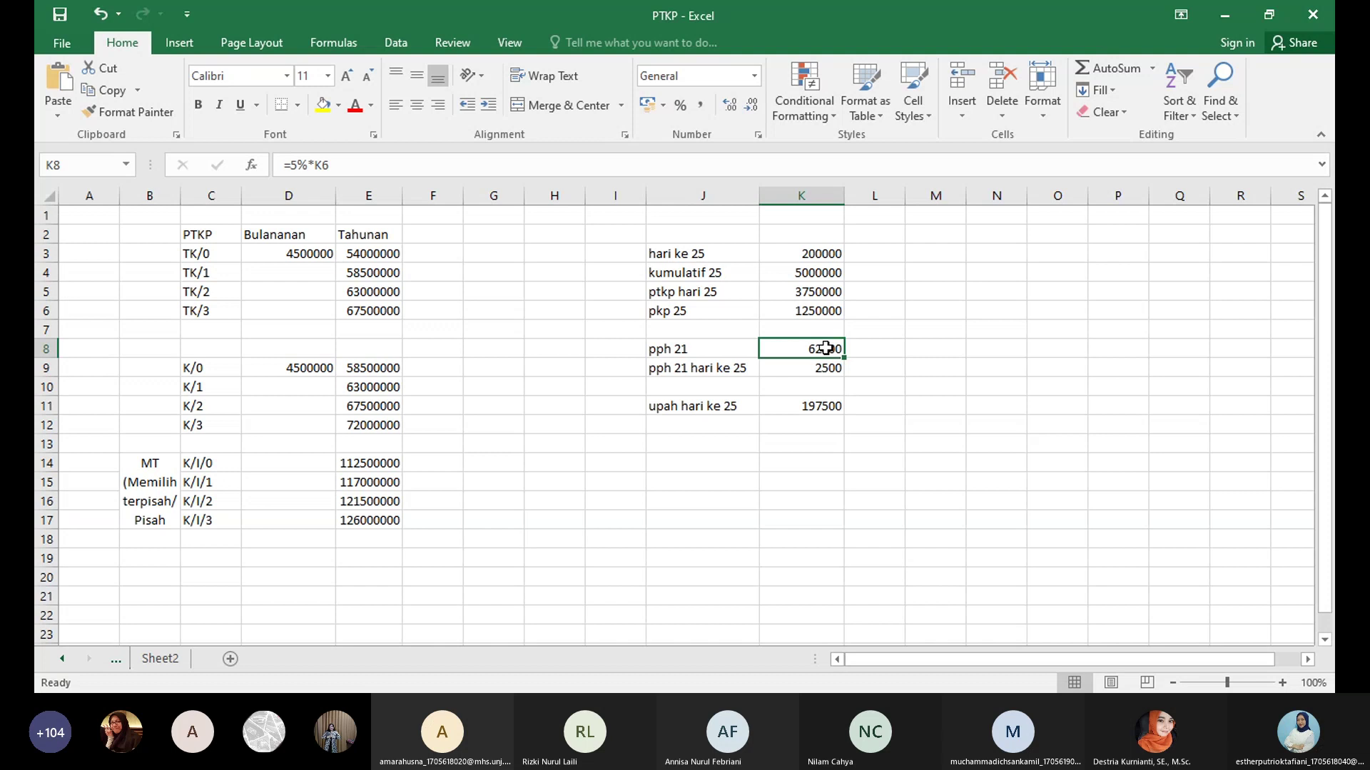
left_click(837, 407)
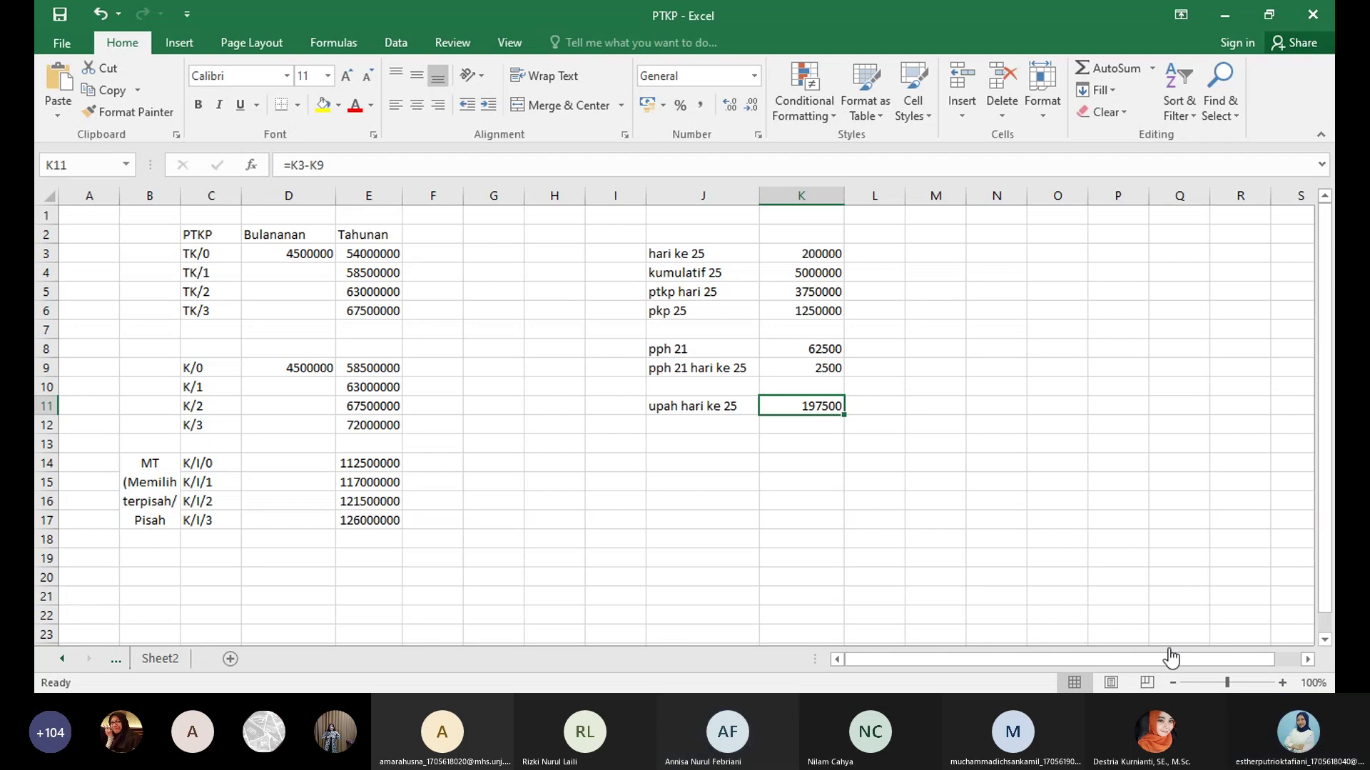
Switch to the Book1 workbook, maximize its window and inspect the day 26 PTKP formula in E27 at 154% zoom
left_click(657, 23)
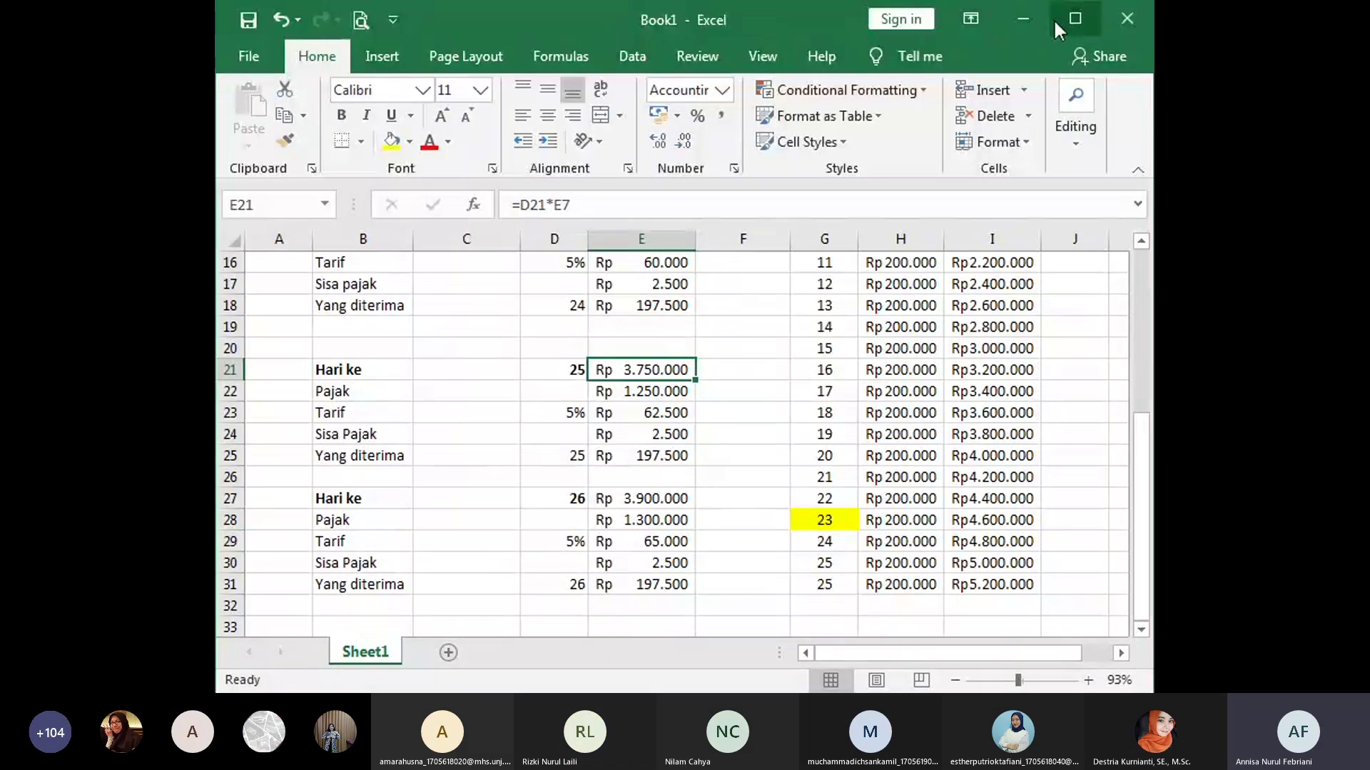
left_click(1055, 21)
scroll(611, 388, "up", 1)
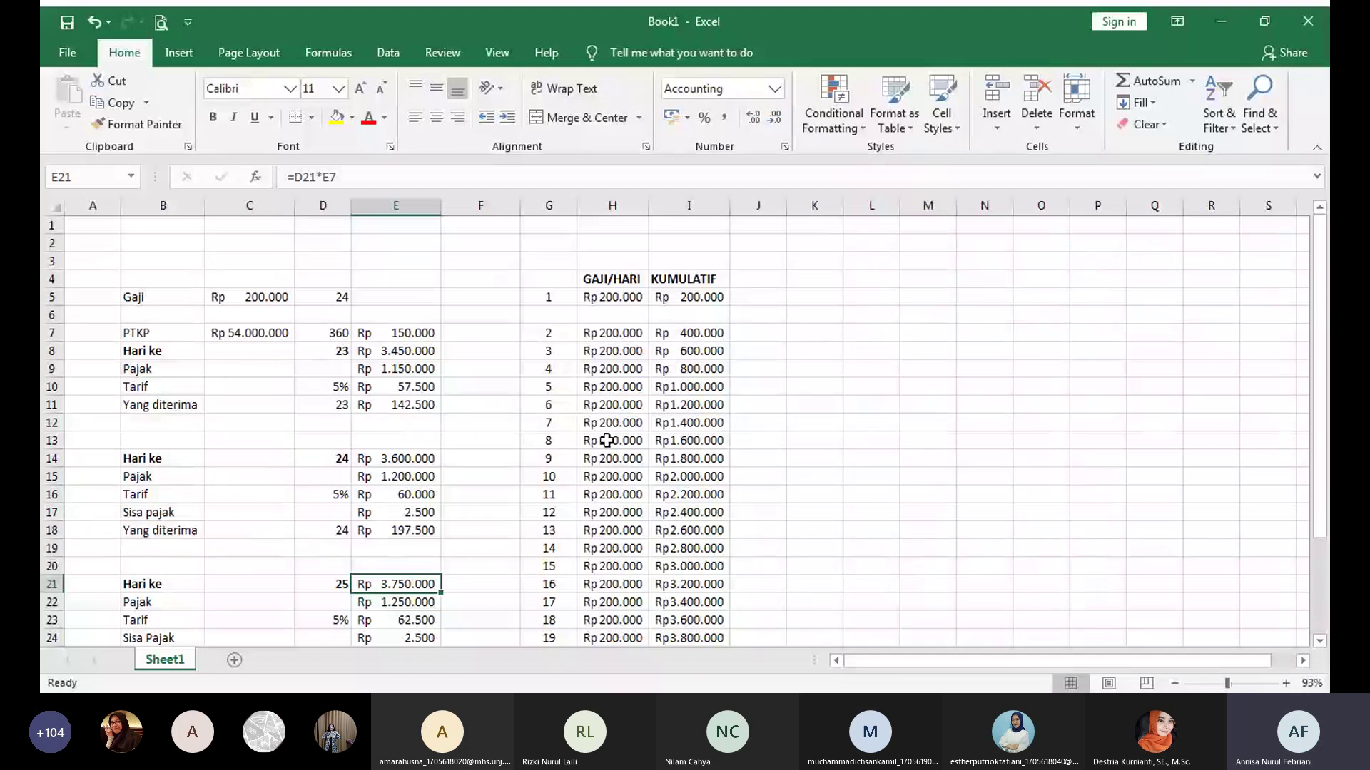
scroll(585, 456, "down", 2)
scroll(569, 472, "down", 2)
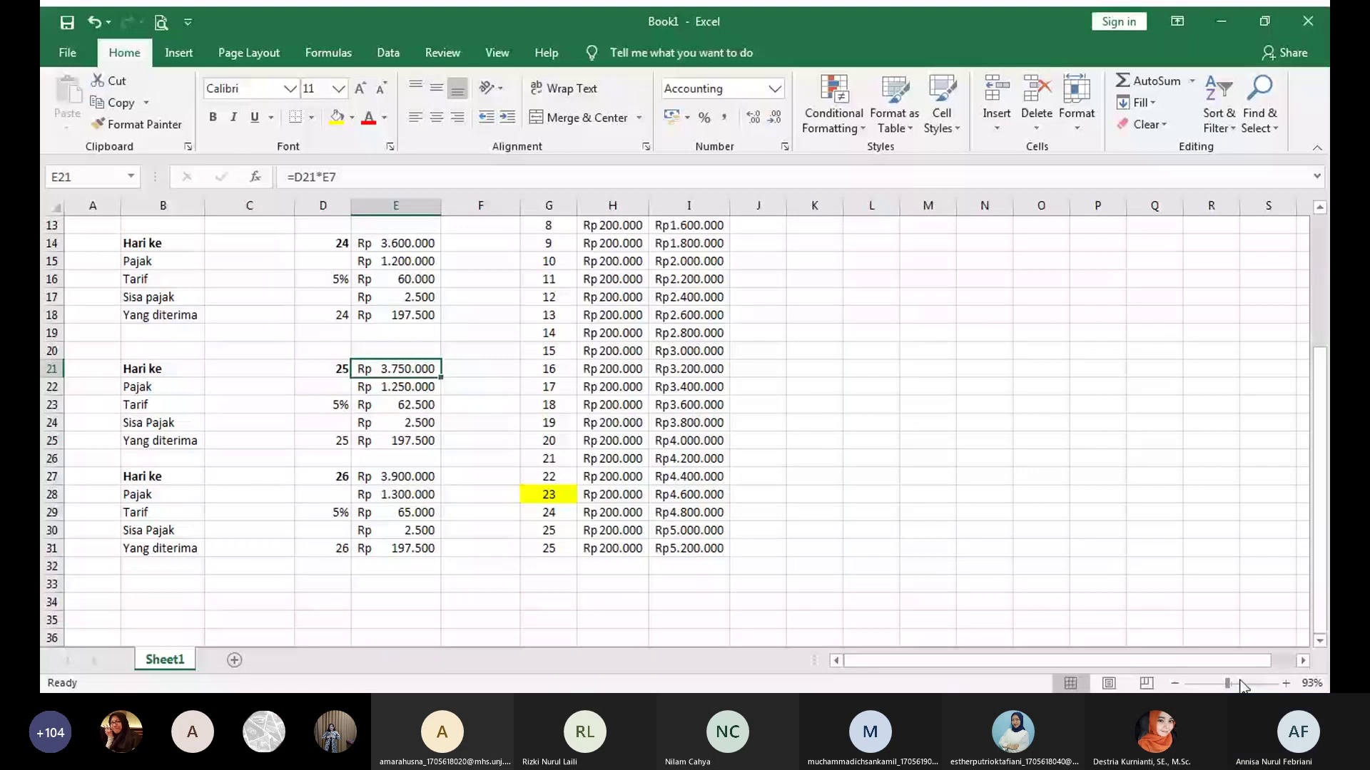
left_click_drag(1227, 683, 1233, 684)
scroll(944, 488, "down", 2)
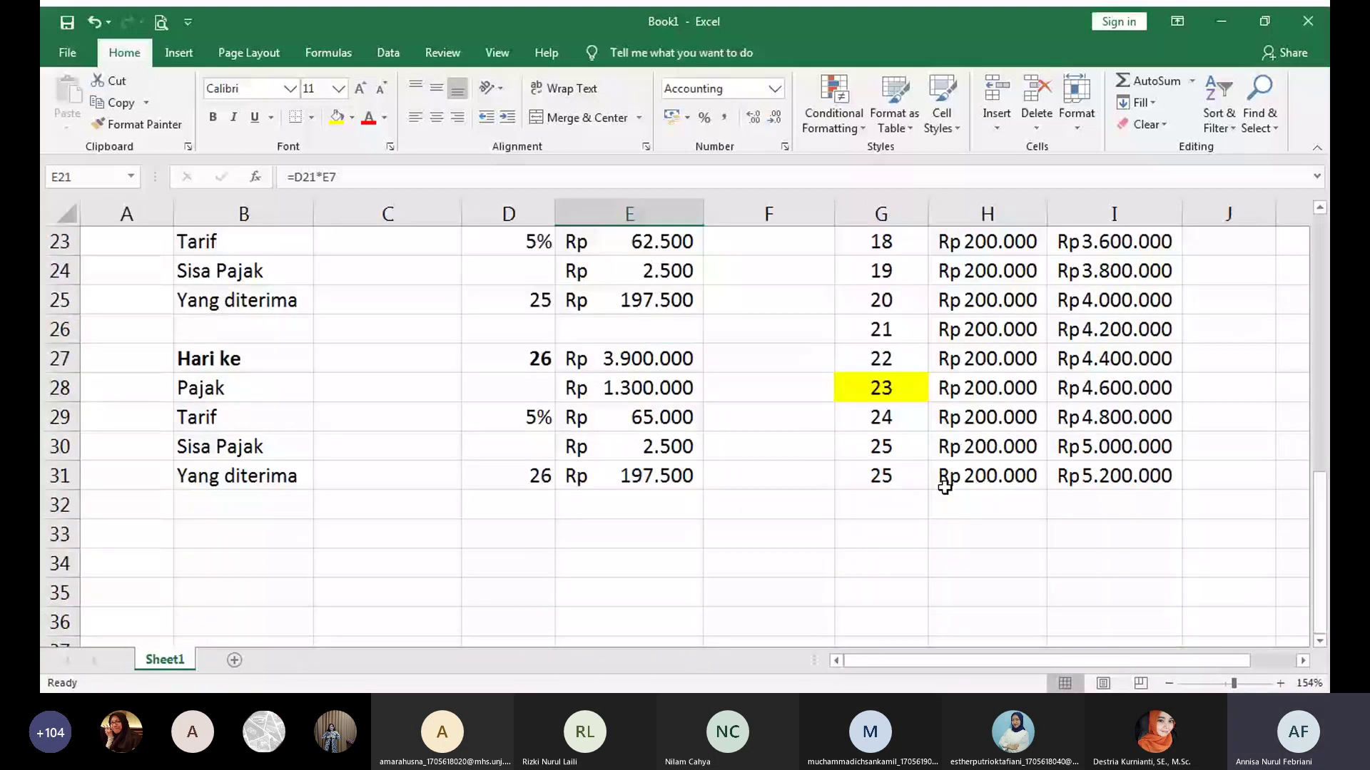
scroll(726, 466, "up", 1)
left_click(683, 445)
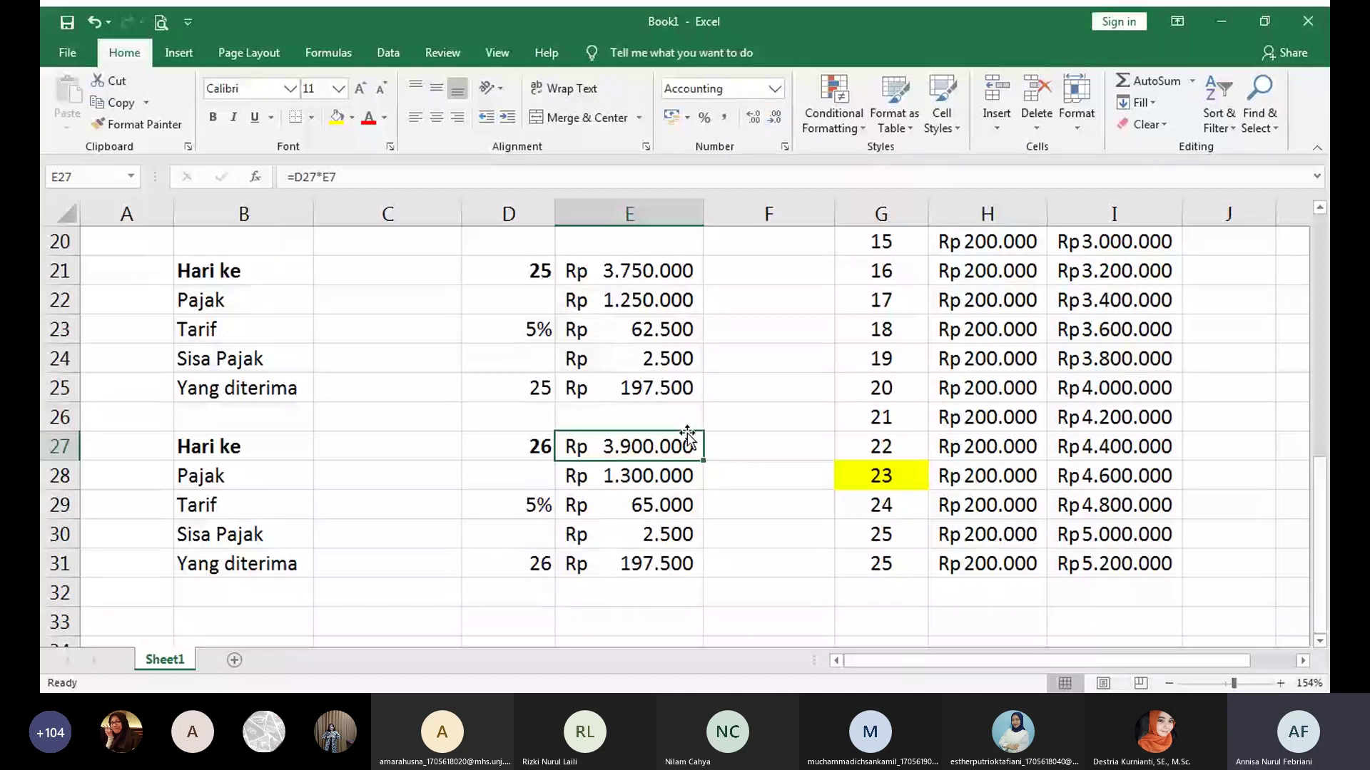
Compare the day 26 PTKP in row 27 with the daily PTKP in row 7, and check the Pajak formula in E28
scroll(685, 435, "up", 2)
scroll(685, 434, "up", 3)
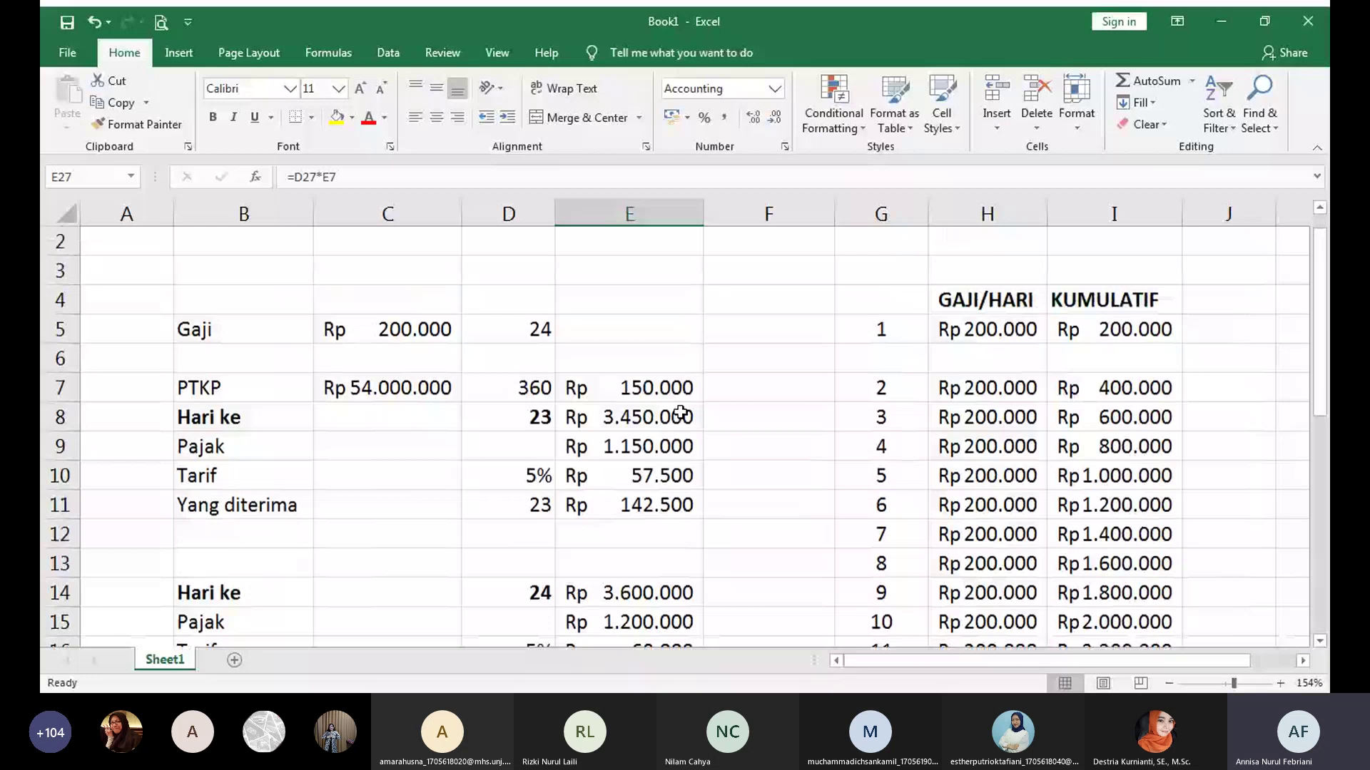
scroll(660, 532, "down", 5)
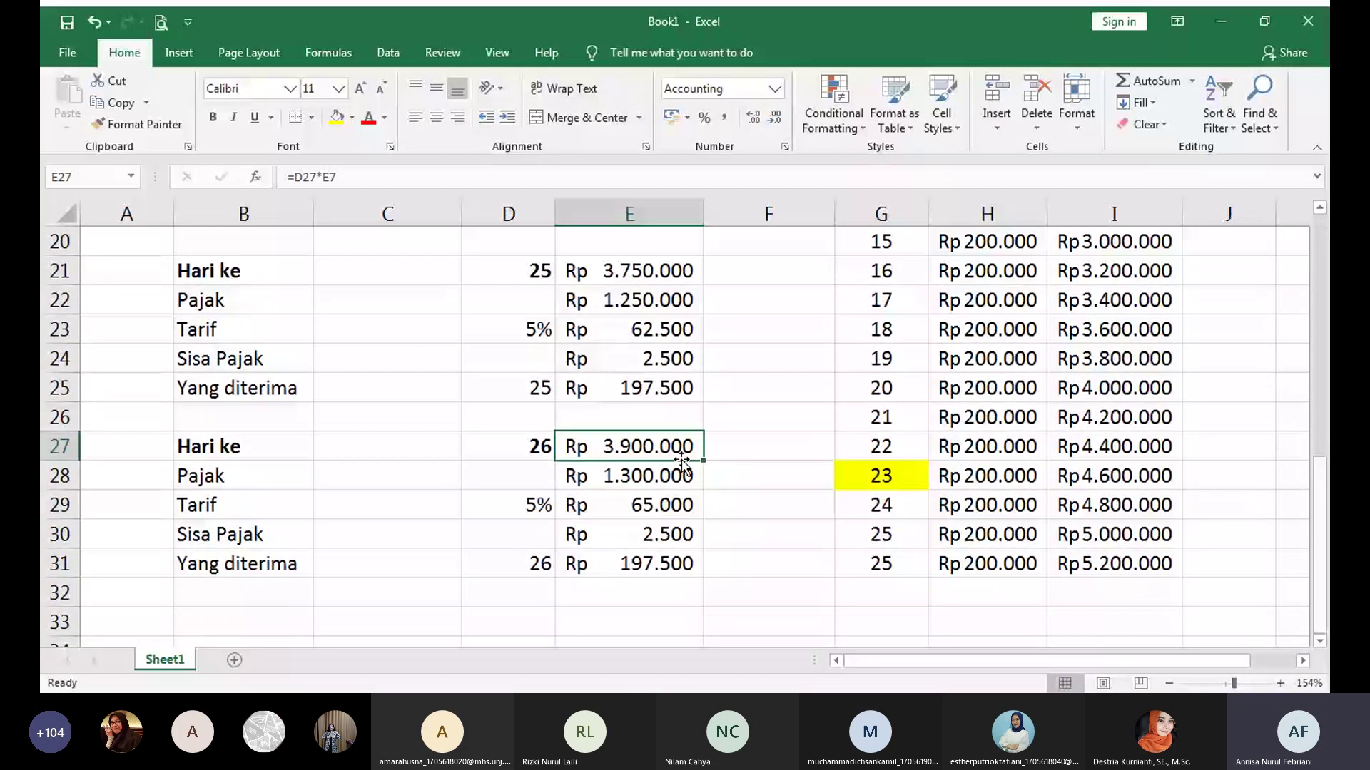
key("Down")
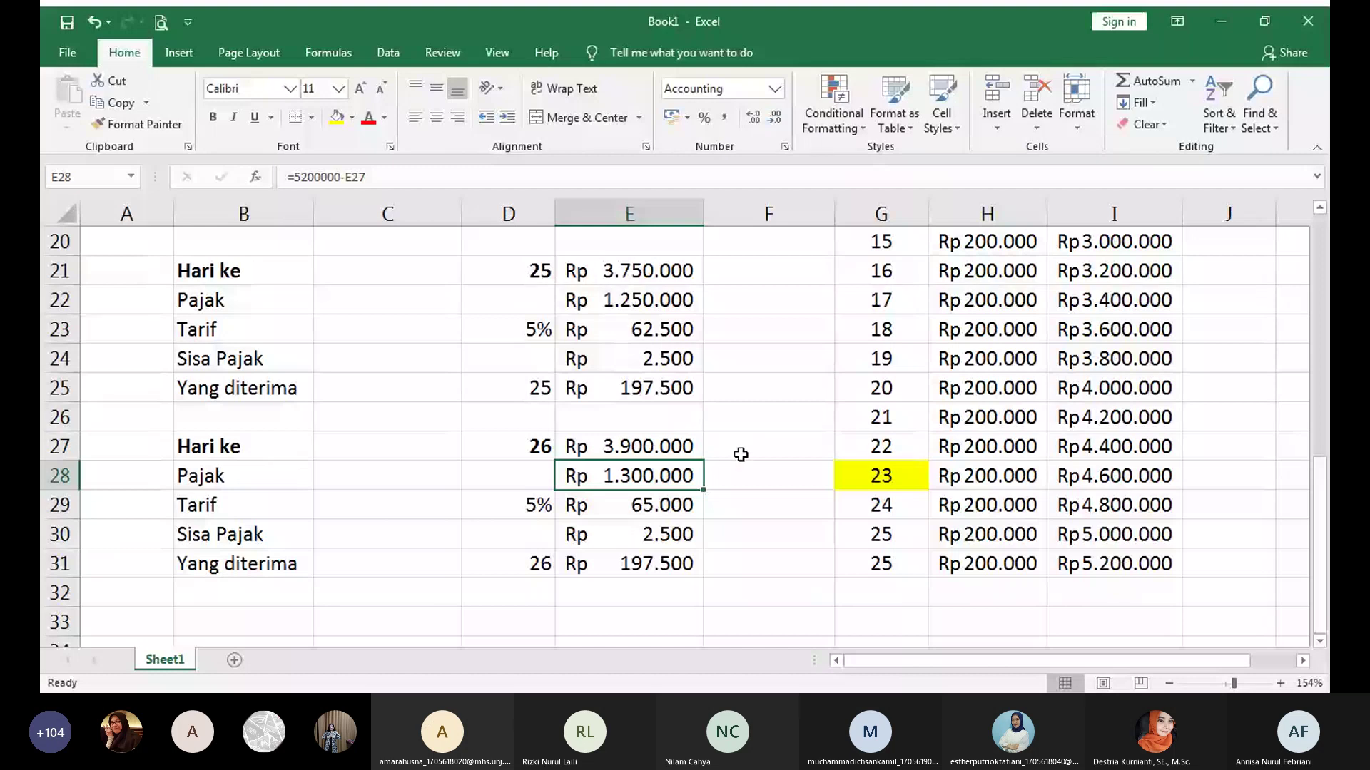
left_click(226, 442)
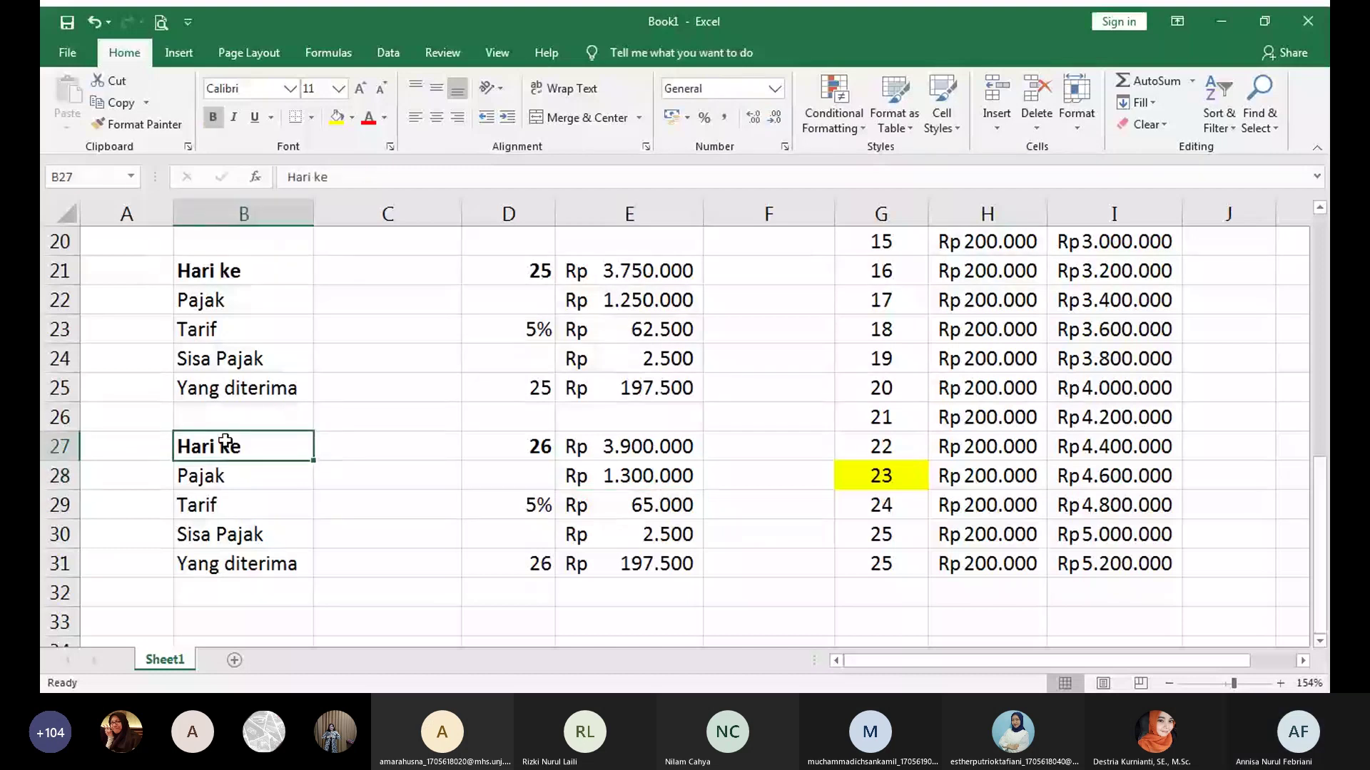
left_click(744, 457)
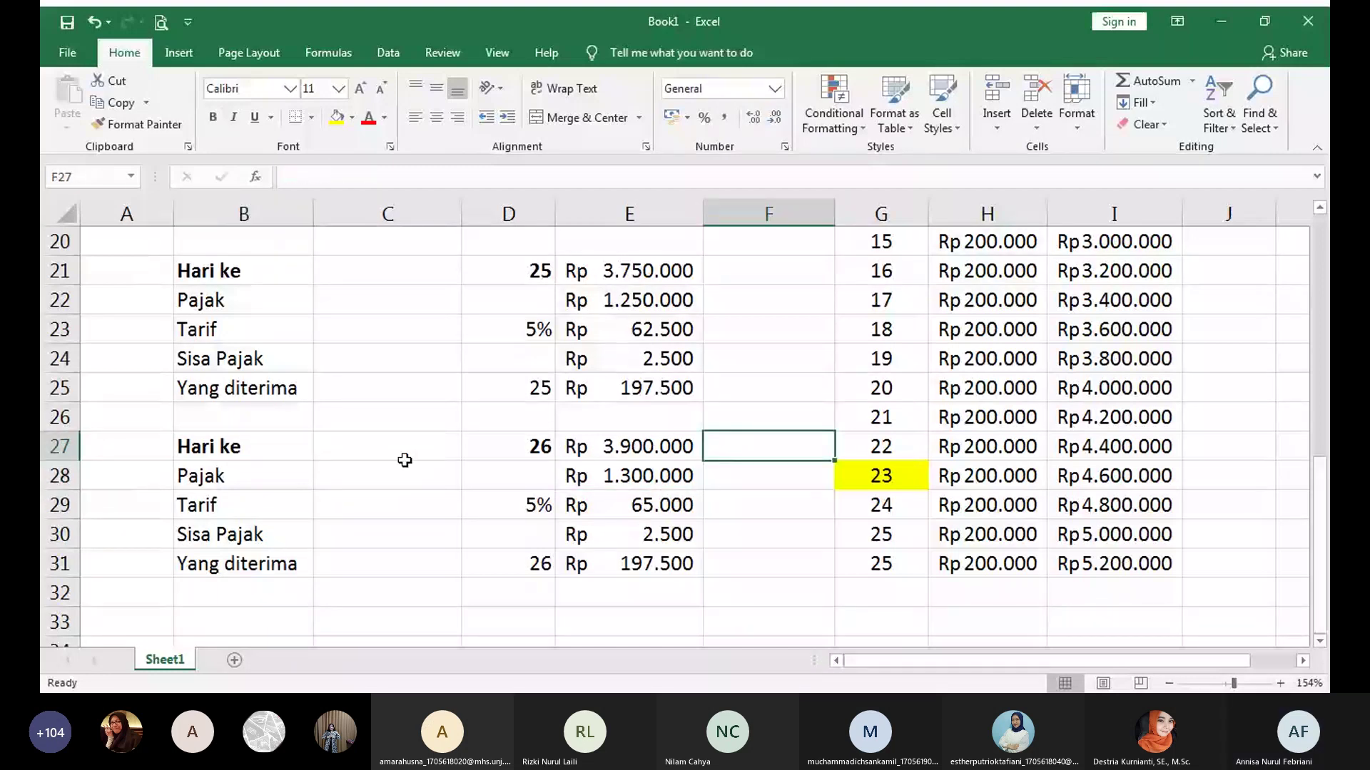
left_click(603, 447)
left_click(508, 447)
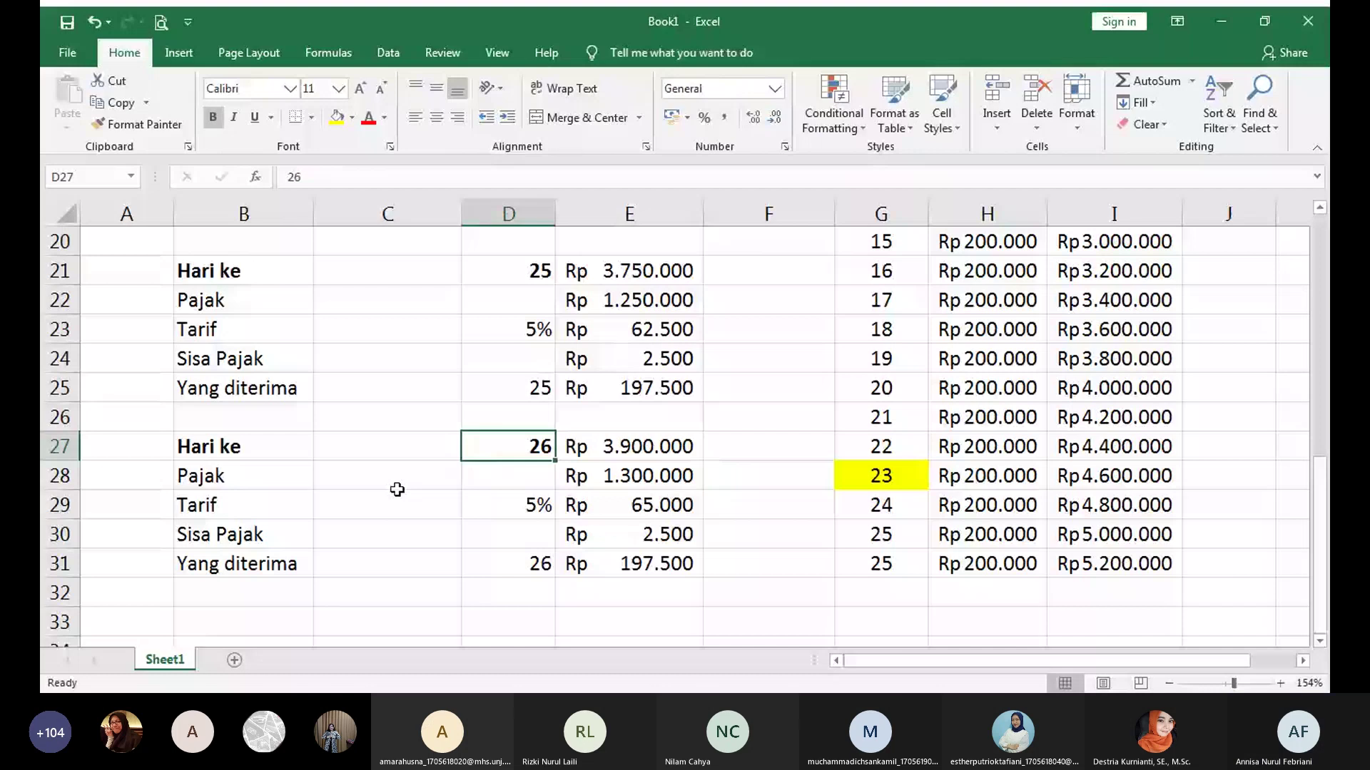
left_click(183, 446)
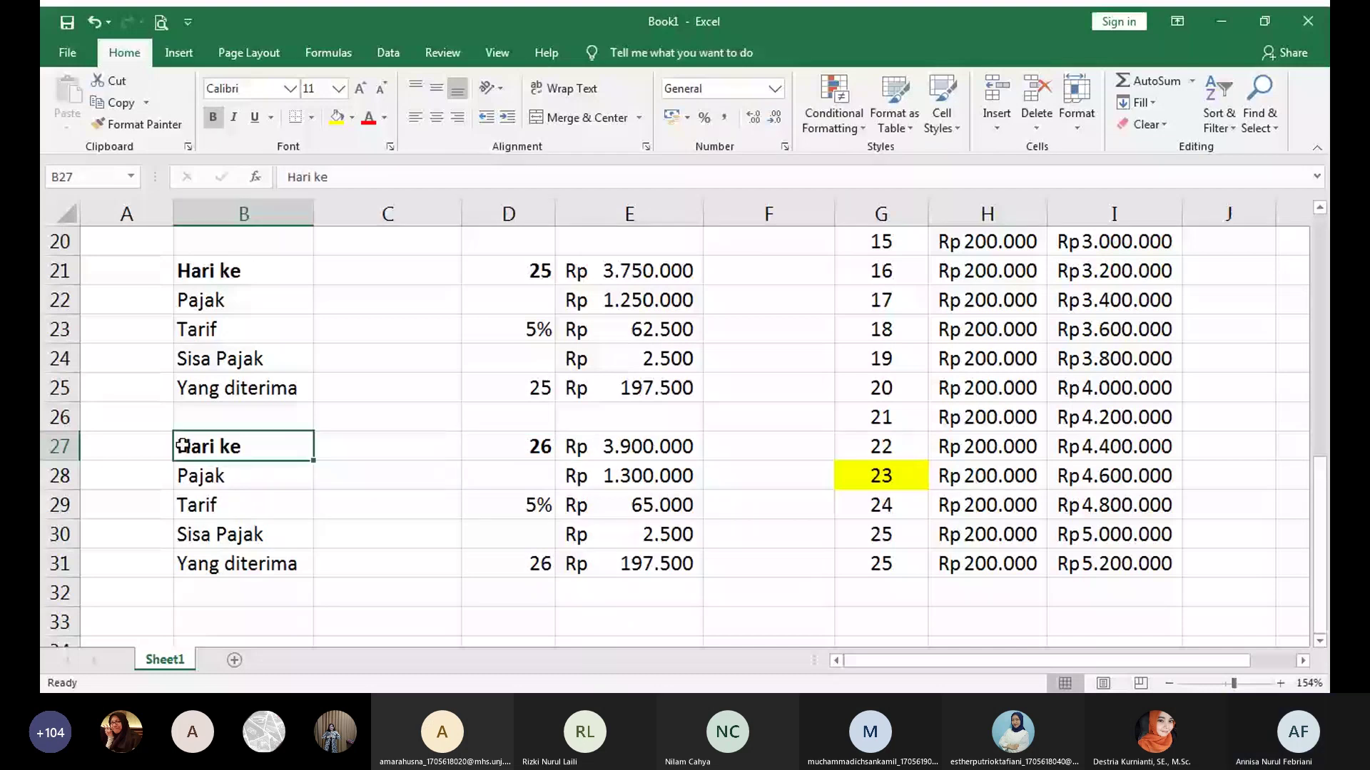
left_click(60, 446)
left_click(114, 453)
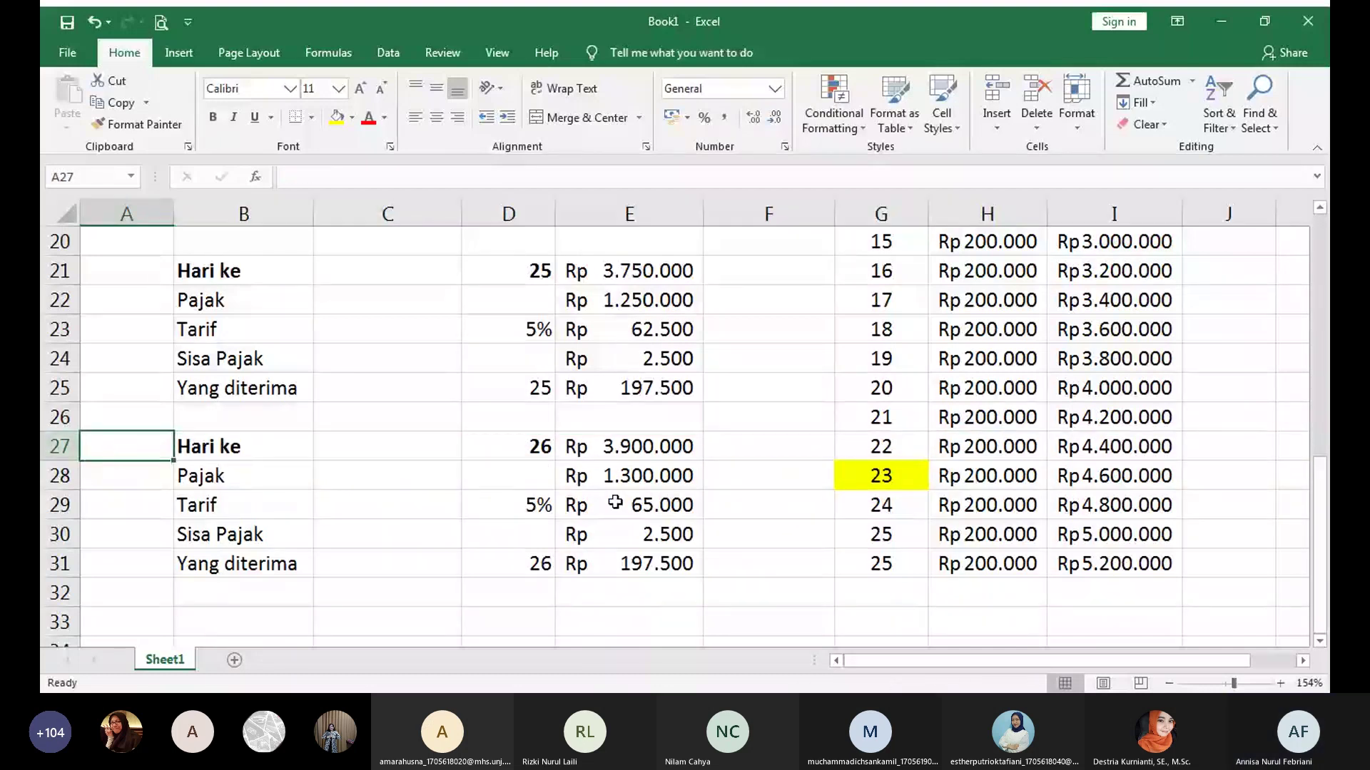
Format the last row of the cumulative wage table, G31:I31, with red text and an orange fill
left_click_drag(1113, 564, 884, 571)
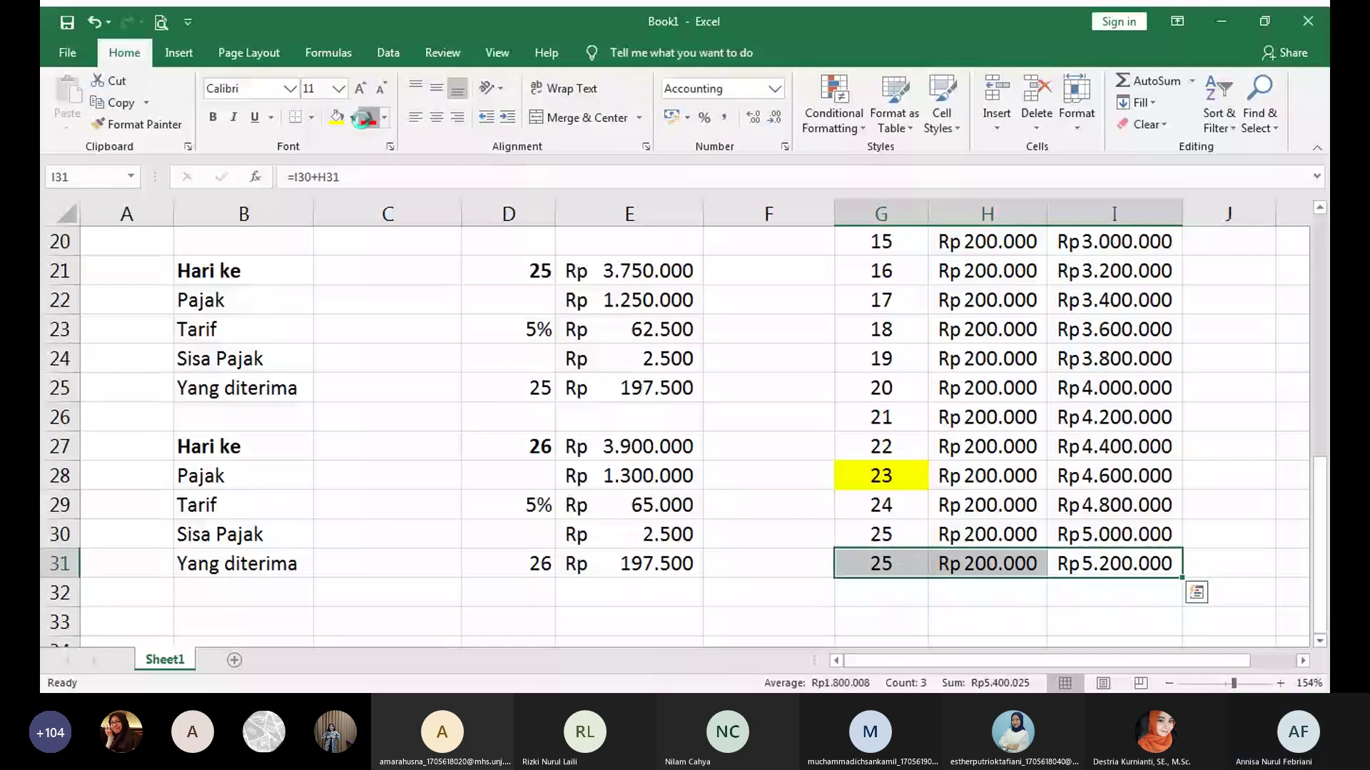
left_click(360, 121)
left_click(353, 120)
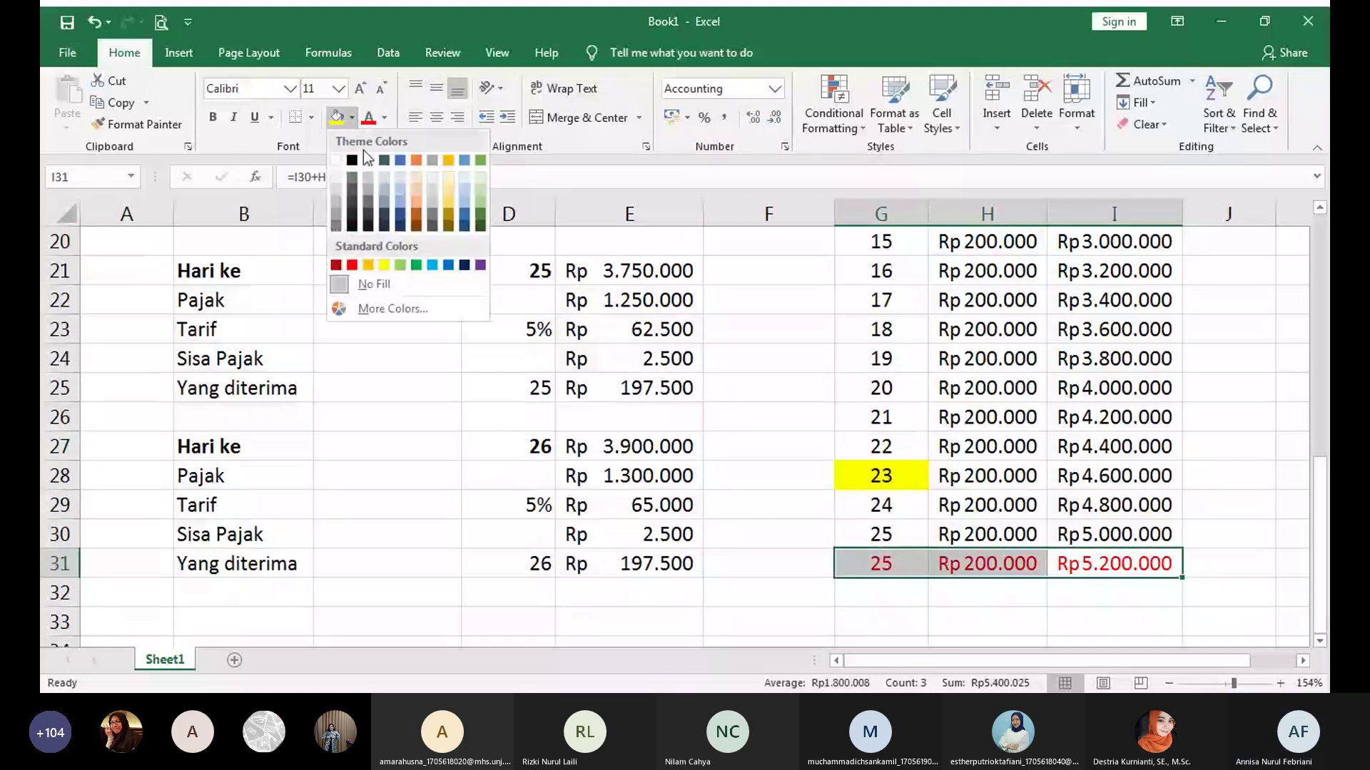
left_click(416, 159)
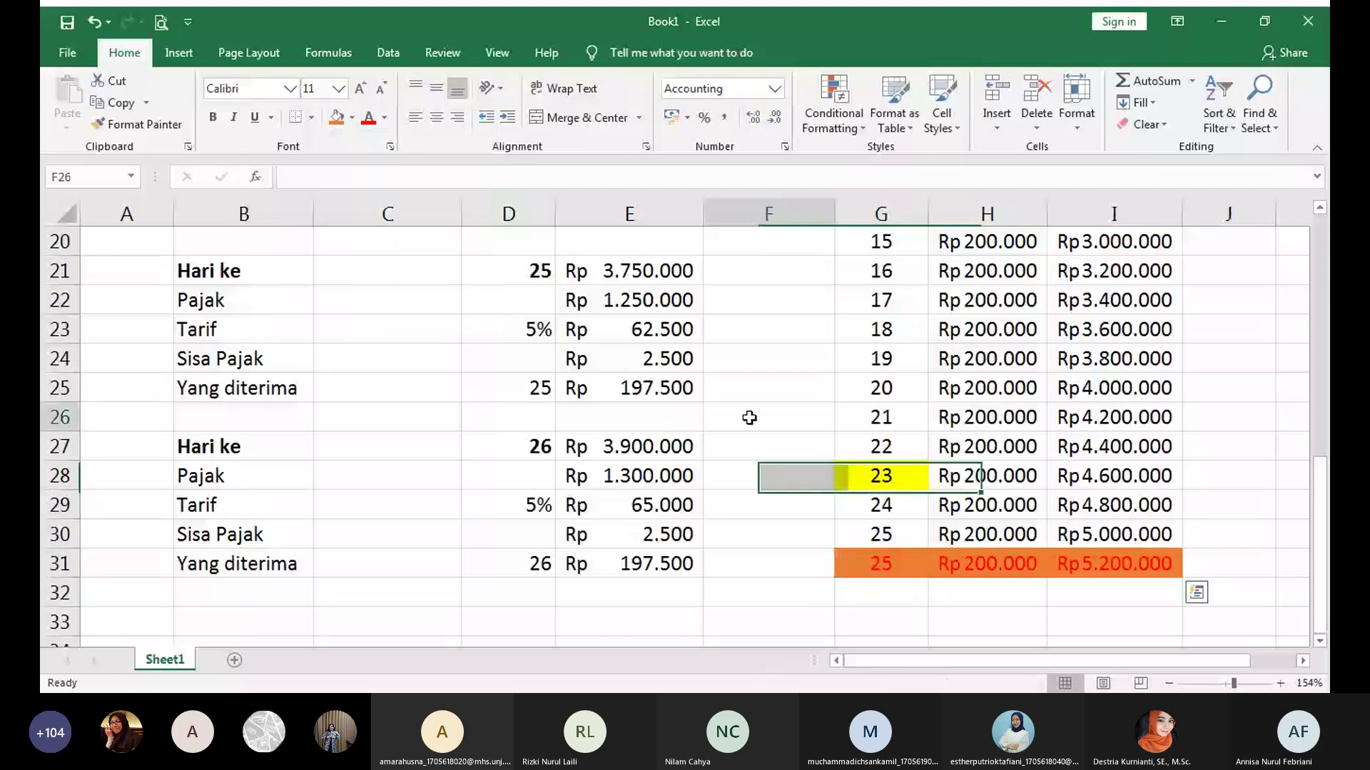
left_click(750, 418)
Change the fill colour of G31:I31 to black
left_click(1113, 567)
left_click_drag(1036, 573, 888, 572)
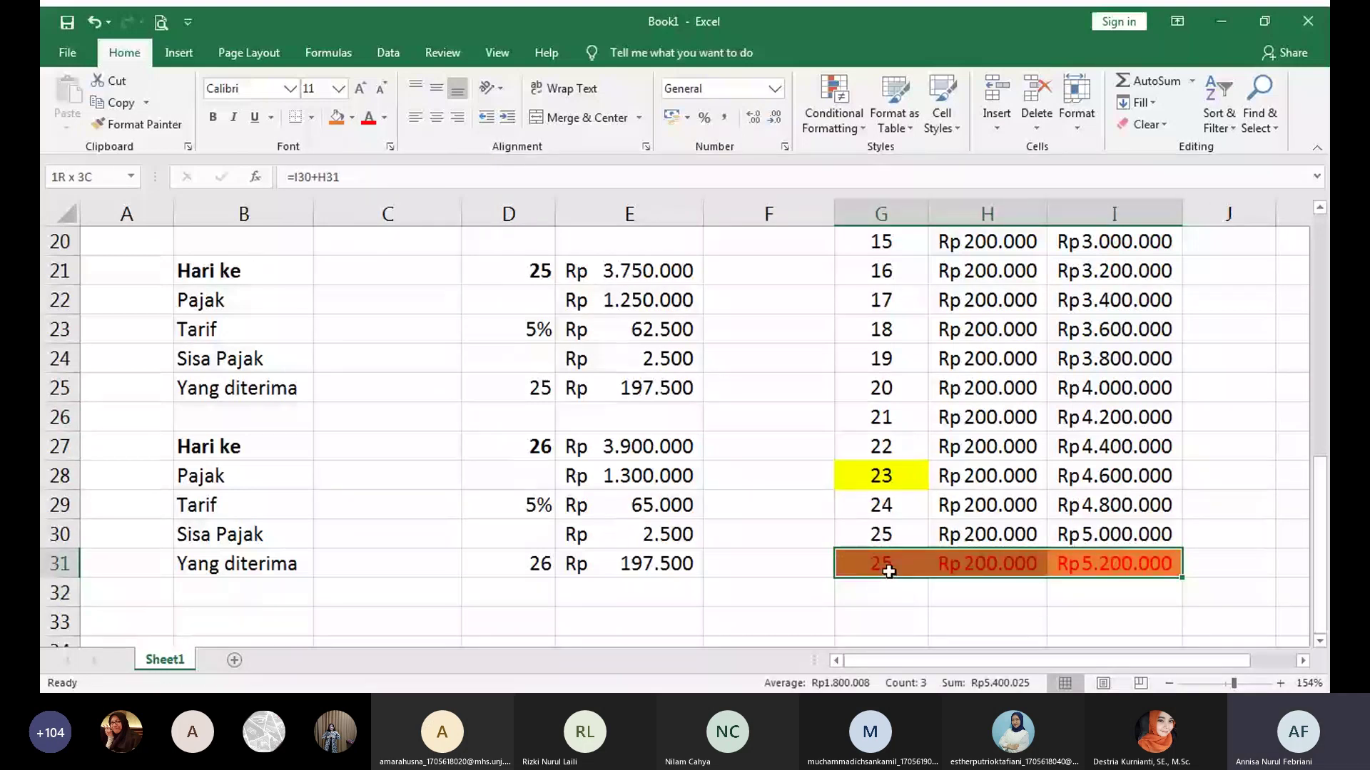
left_click(352, 117)
left_click(348, 139)
left_click(974, 502)
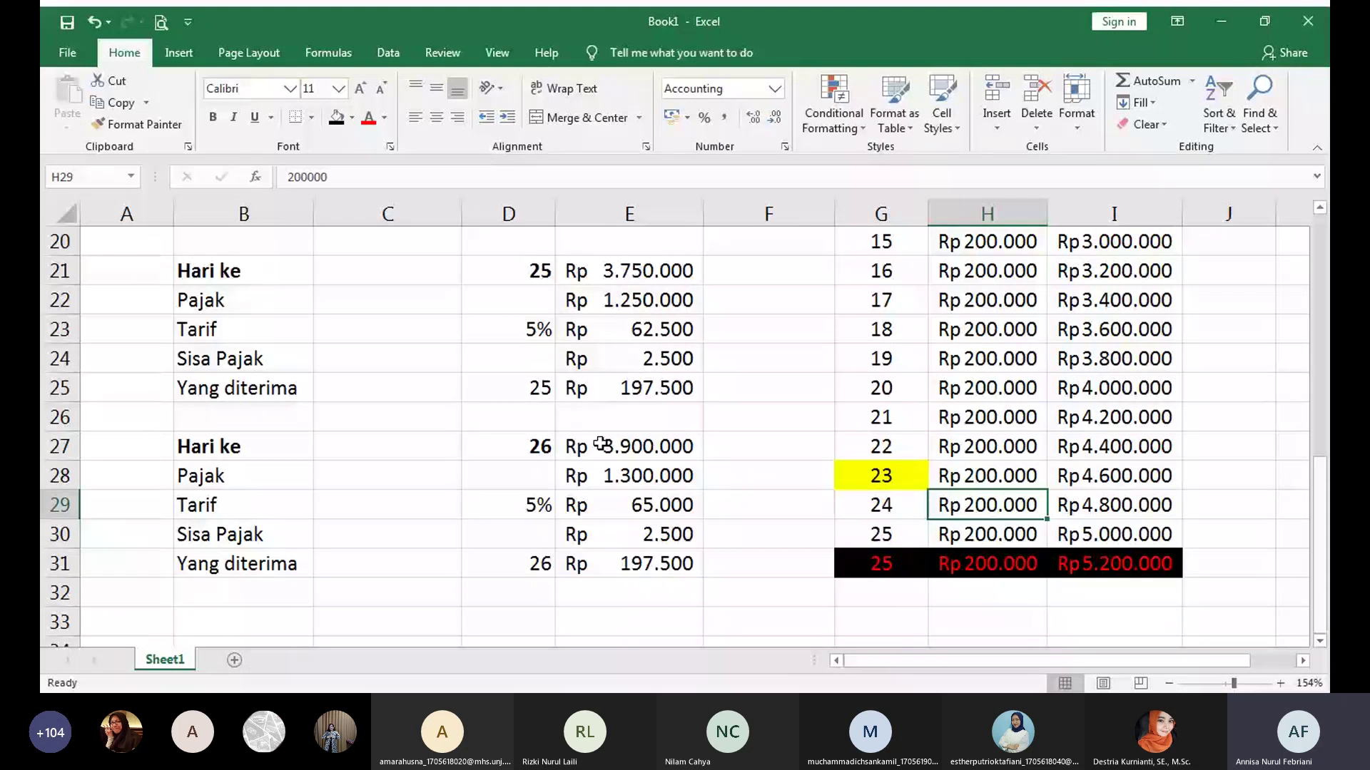
Examine the cumulative wage formula in I31 and the day 26 tax formula in E29
left_click(1074, 564)
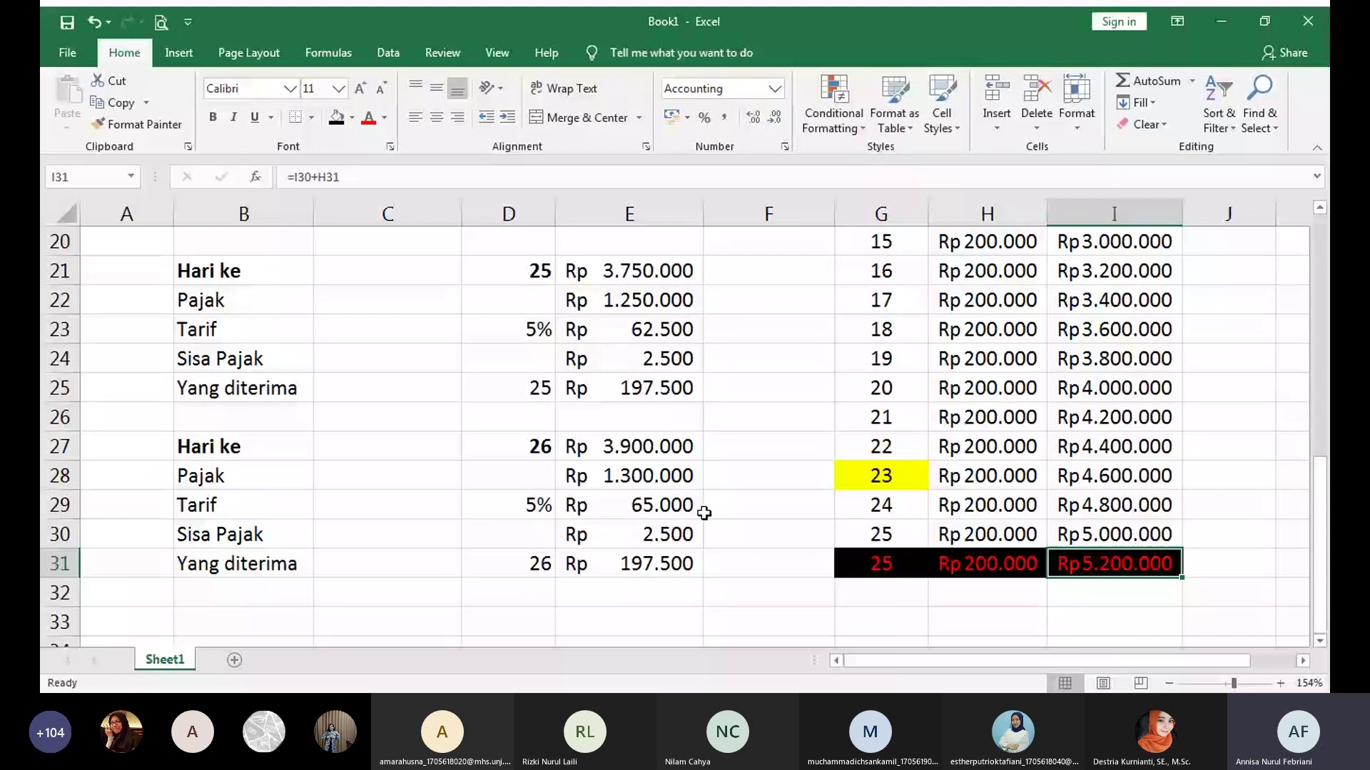
left_click(659, 504)
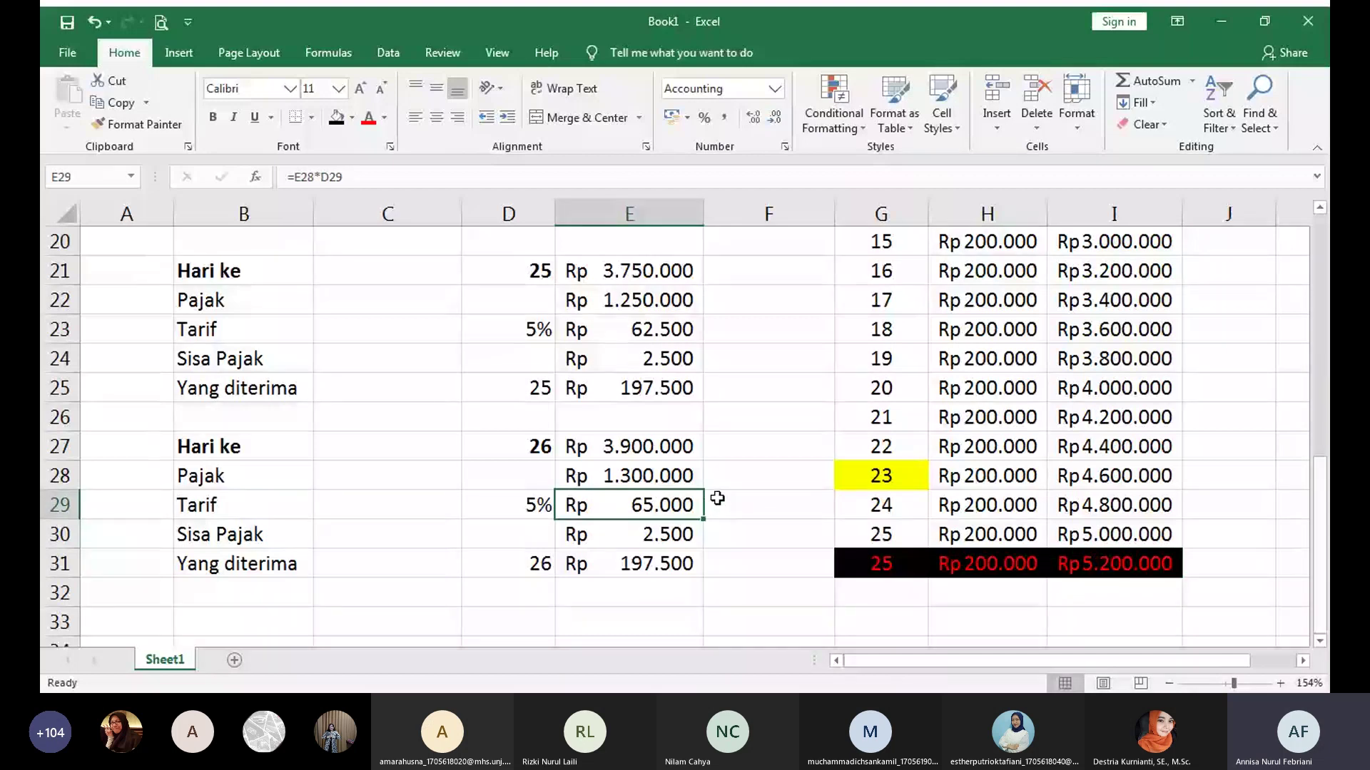
Examine the day 26 formulas for Pajak, Tarif, Sisa Pajak and Yang diterima in E28:E31
left_click(444, 510)
left_click(633, 512)
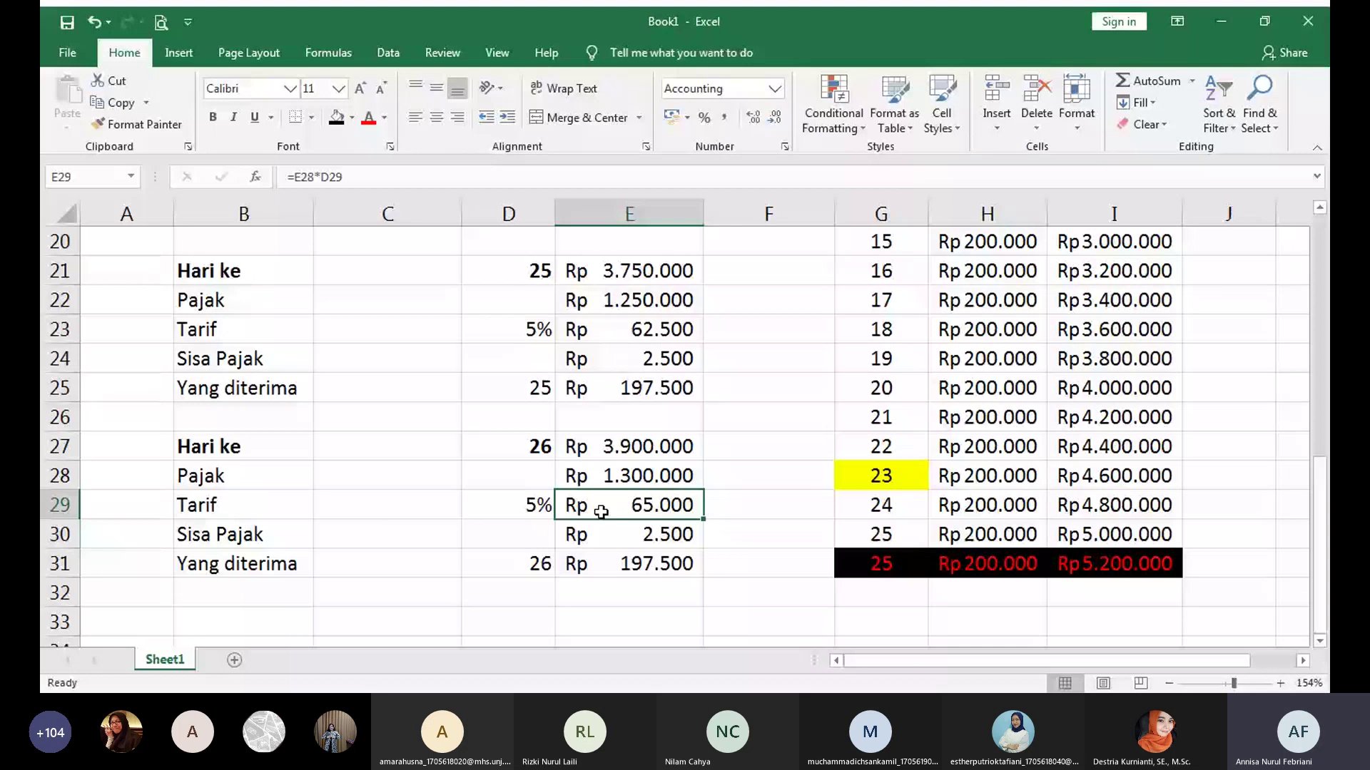
left_click(640, 479)
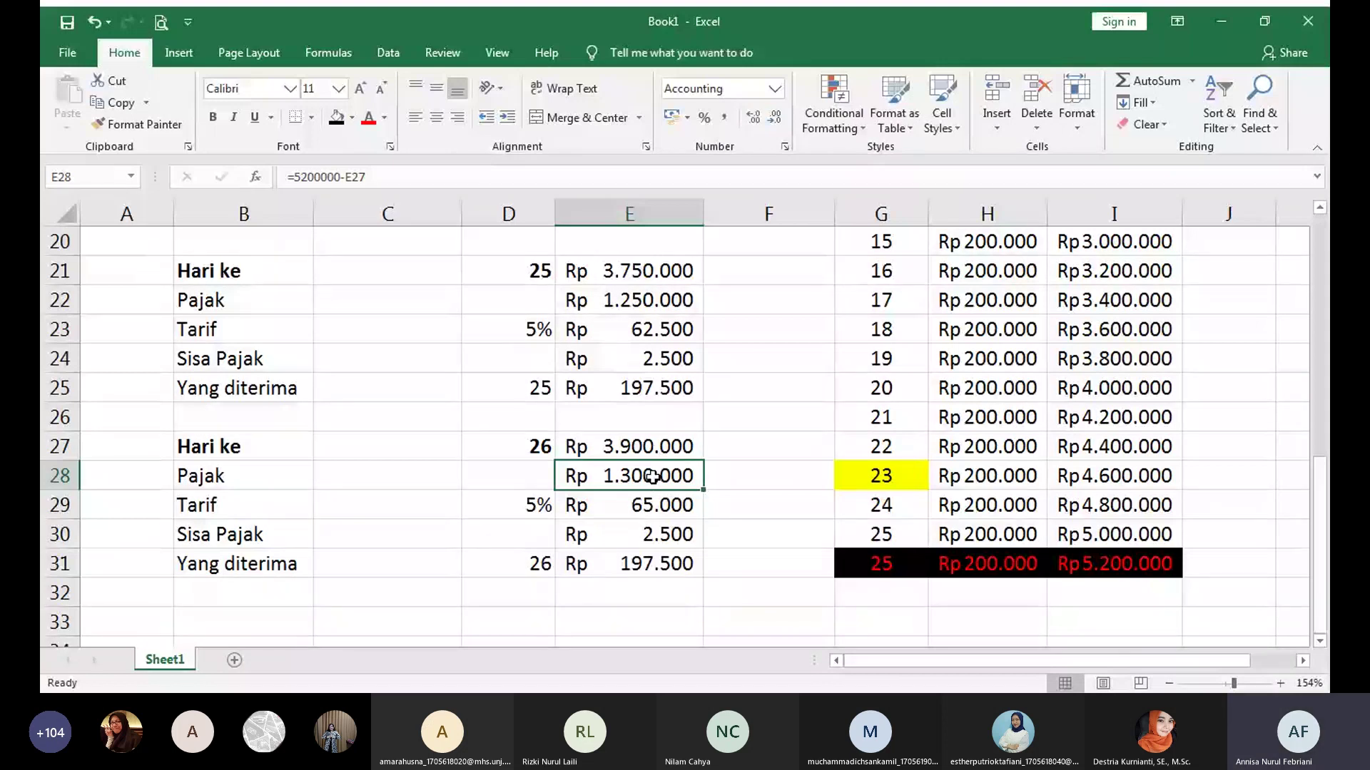
left_click(653, 504)
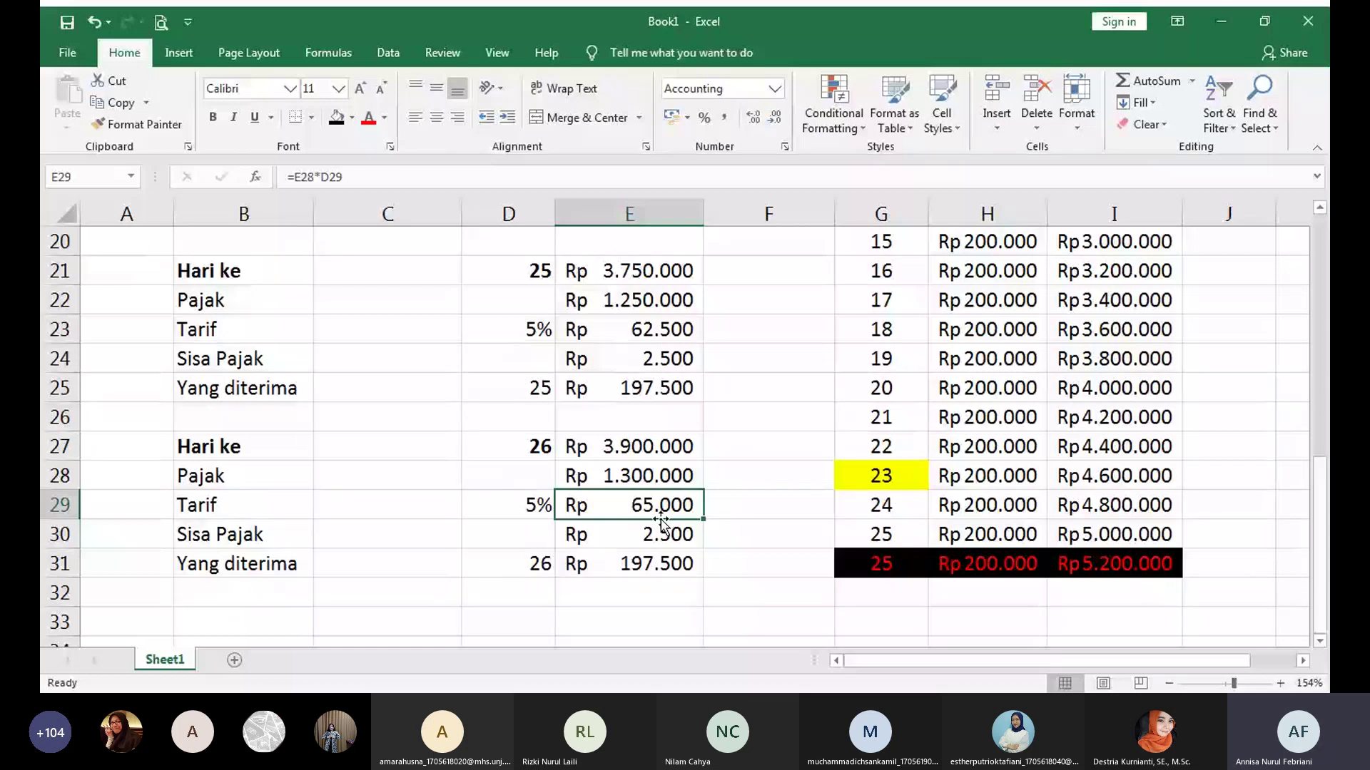
left_click(661, 534)
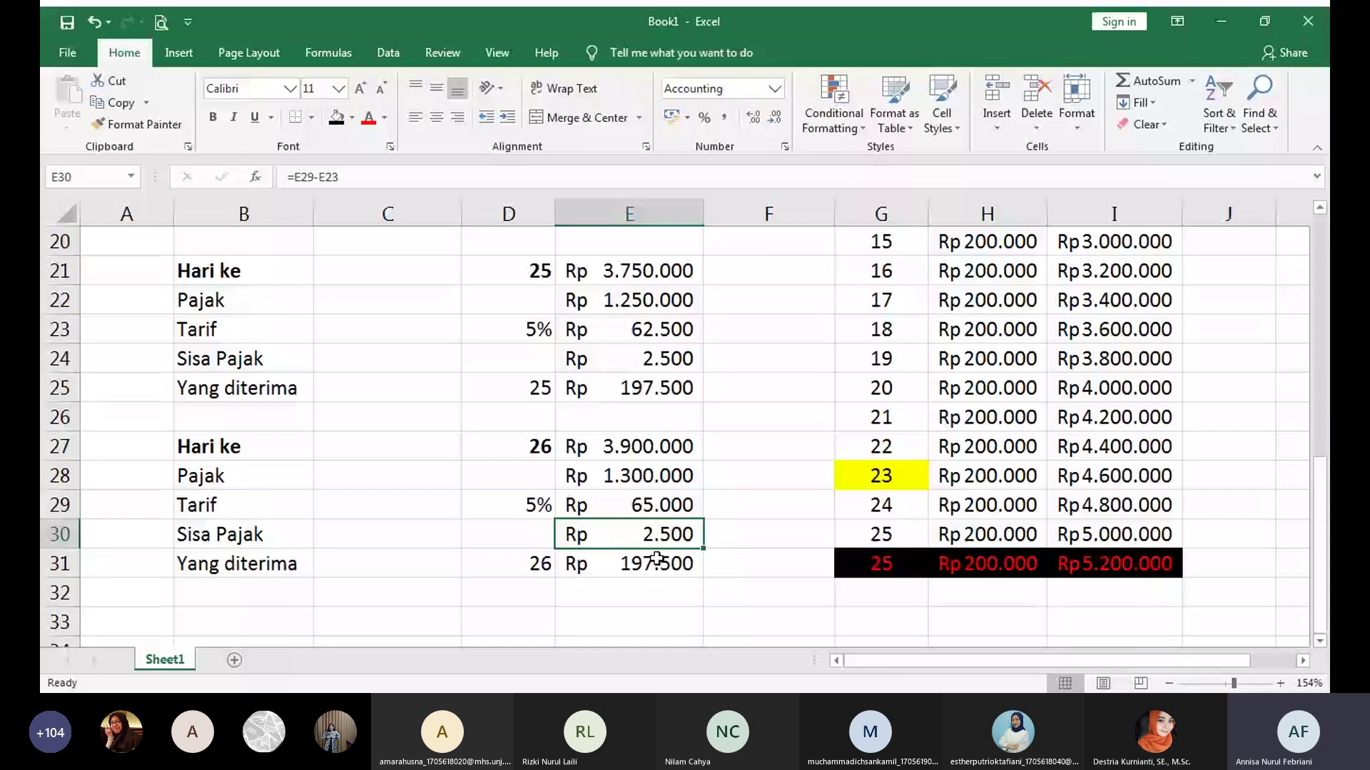
left_click(651, 568)
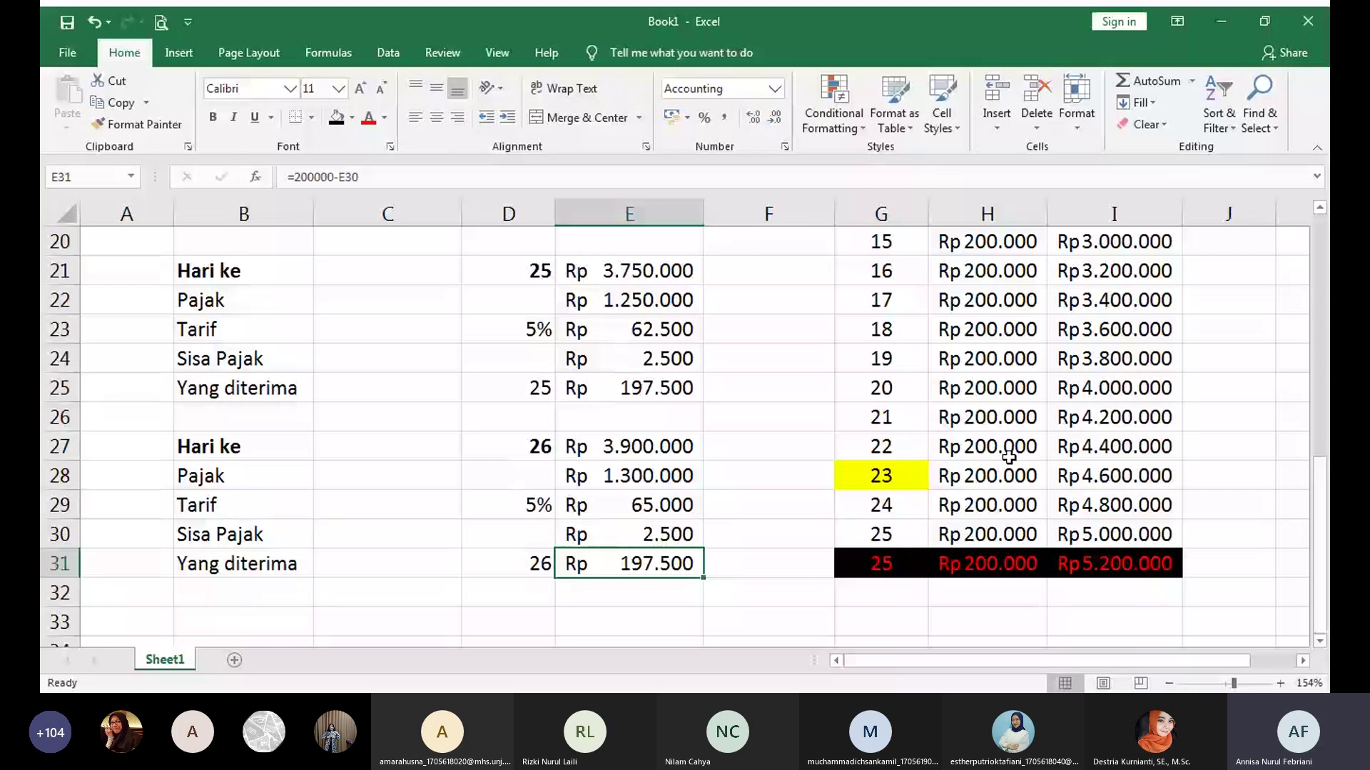
Review the calculation blocks for days 23 to 26 in columns B to E
left_click(1263, 22)
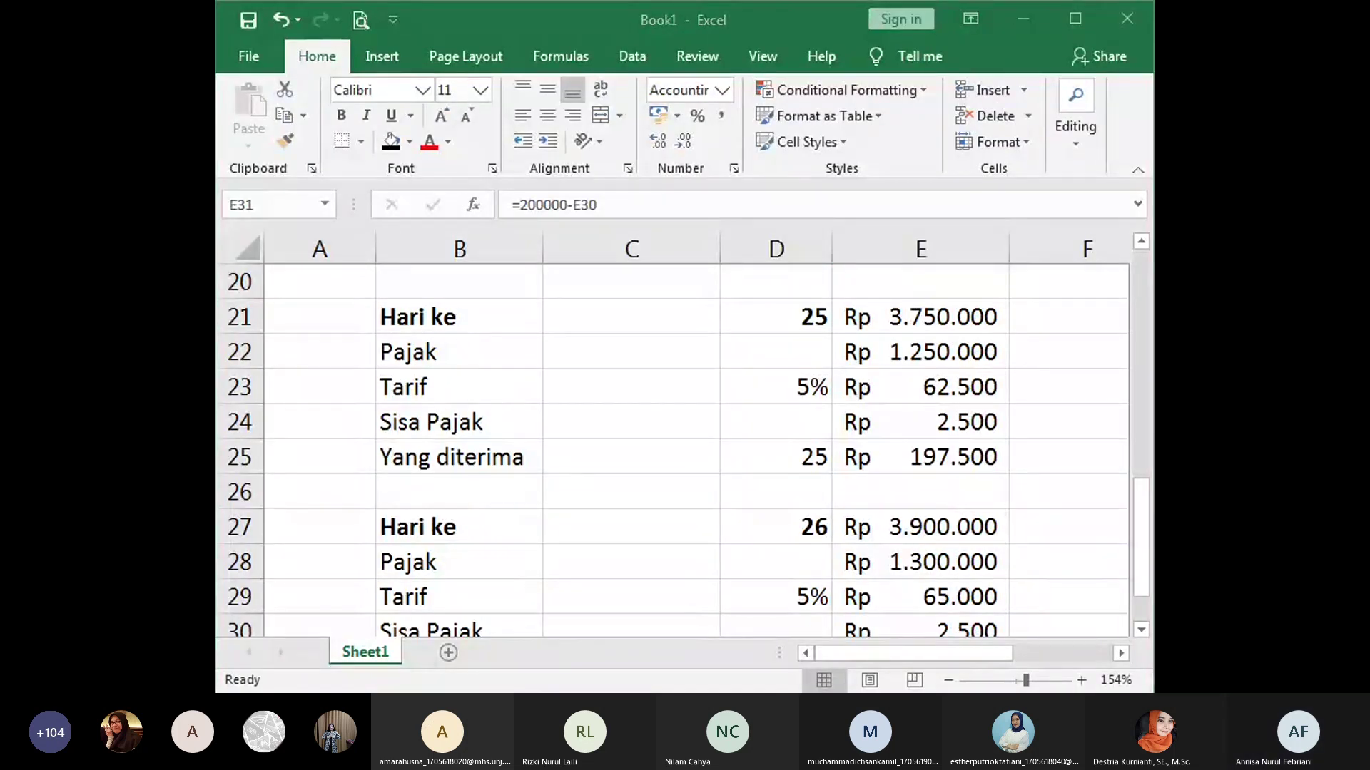
scroll(890, 453, "up", 2)
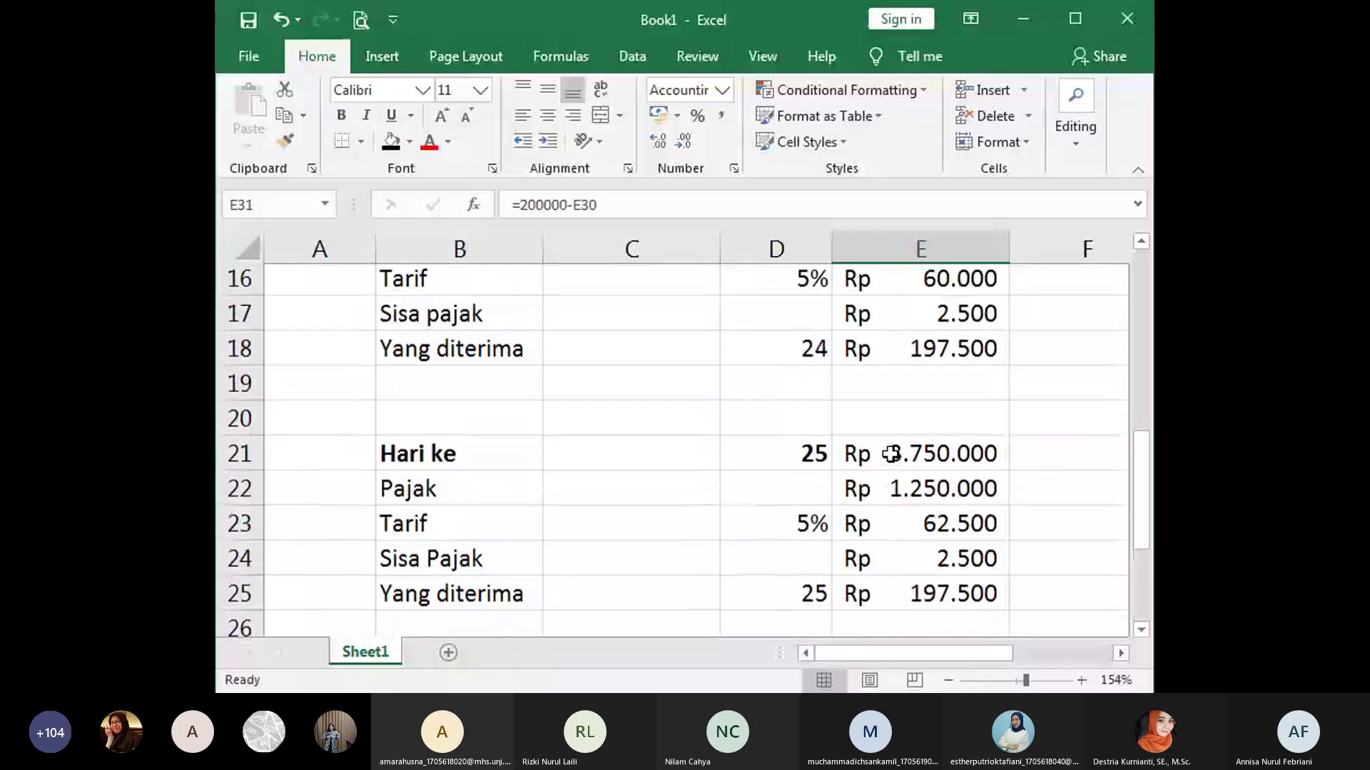
scroll(890, 454, "up", 2)
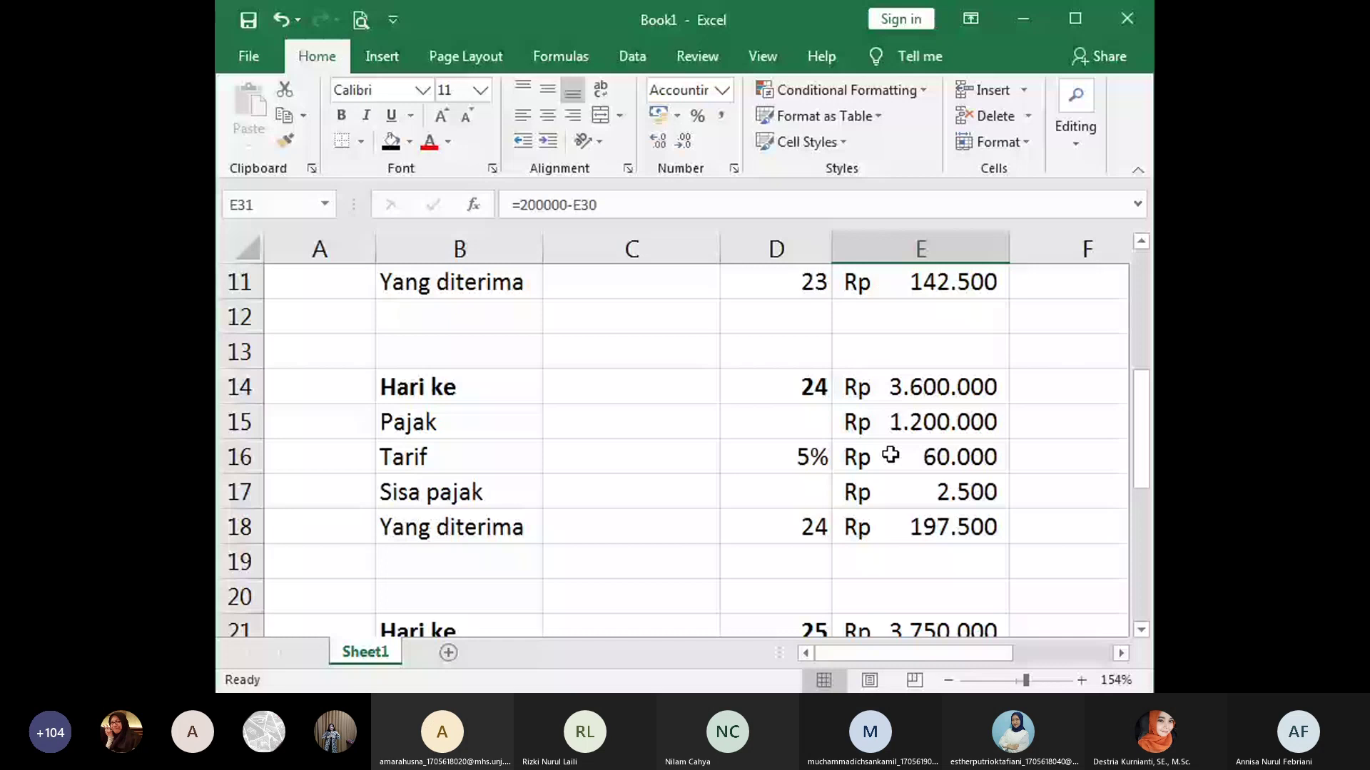
scroll(891, 454, "up", 2)
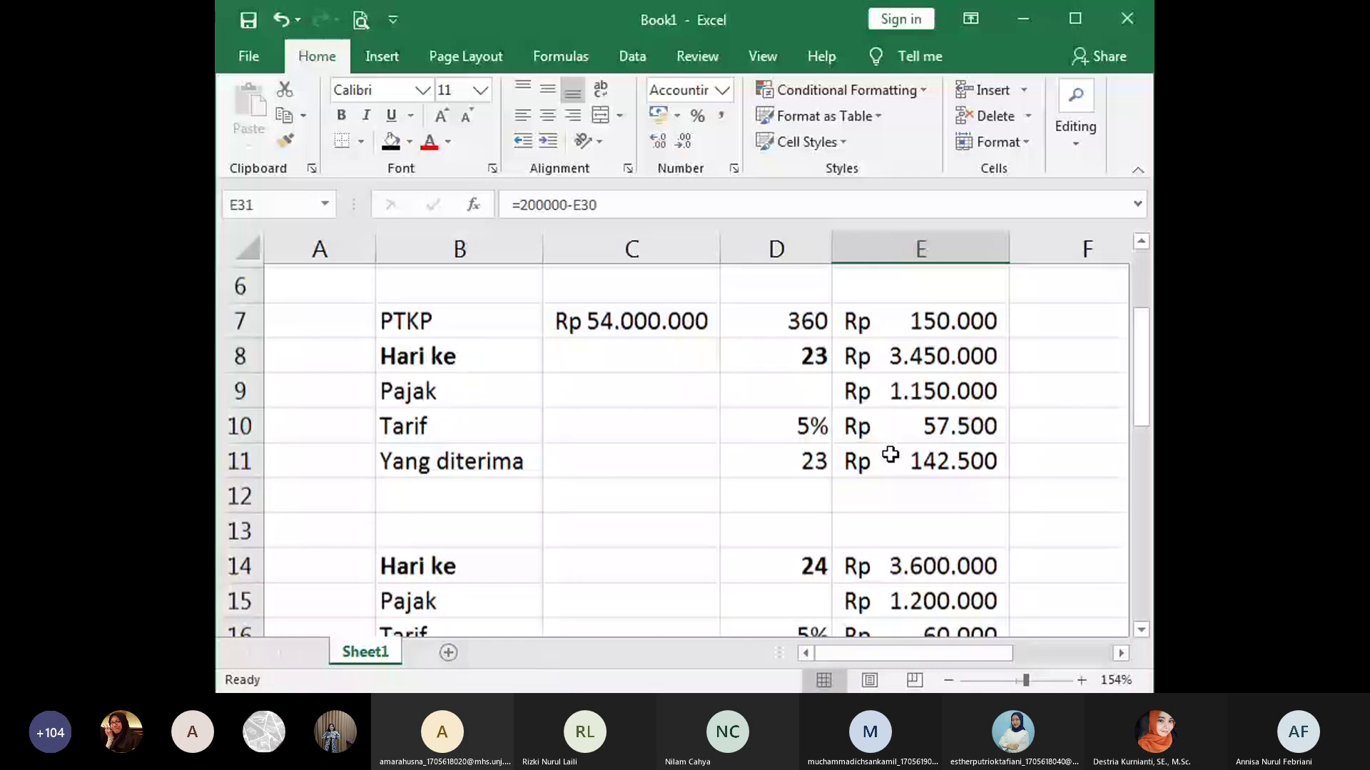
scroll(891, 454, "up", 1)
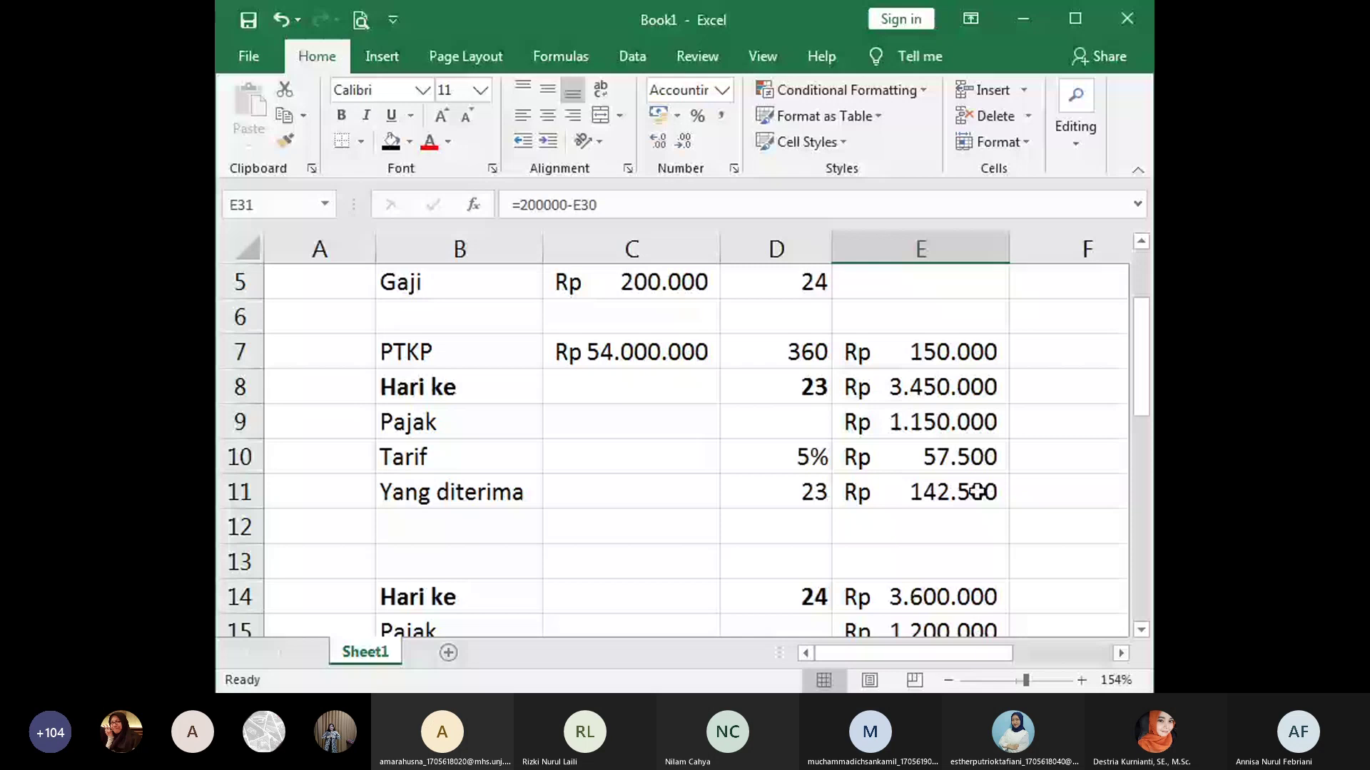
scroll(977, 491, "down", 2)
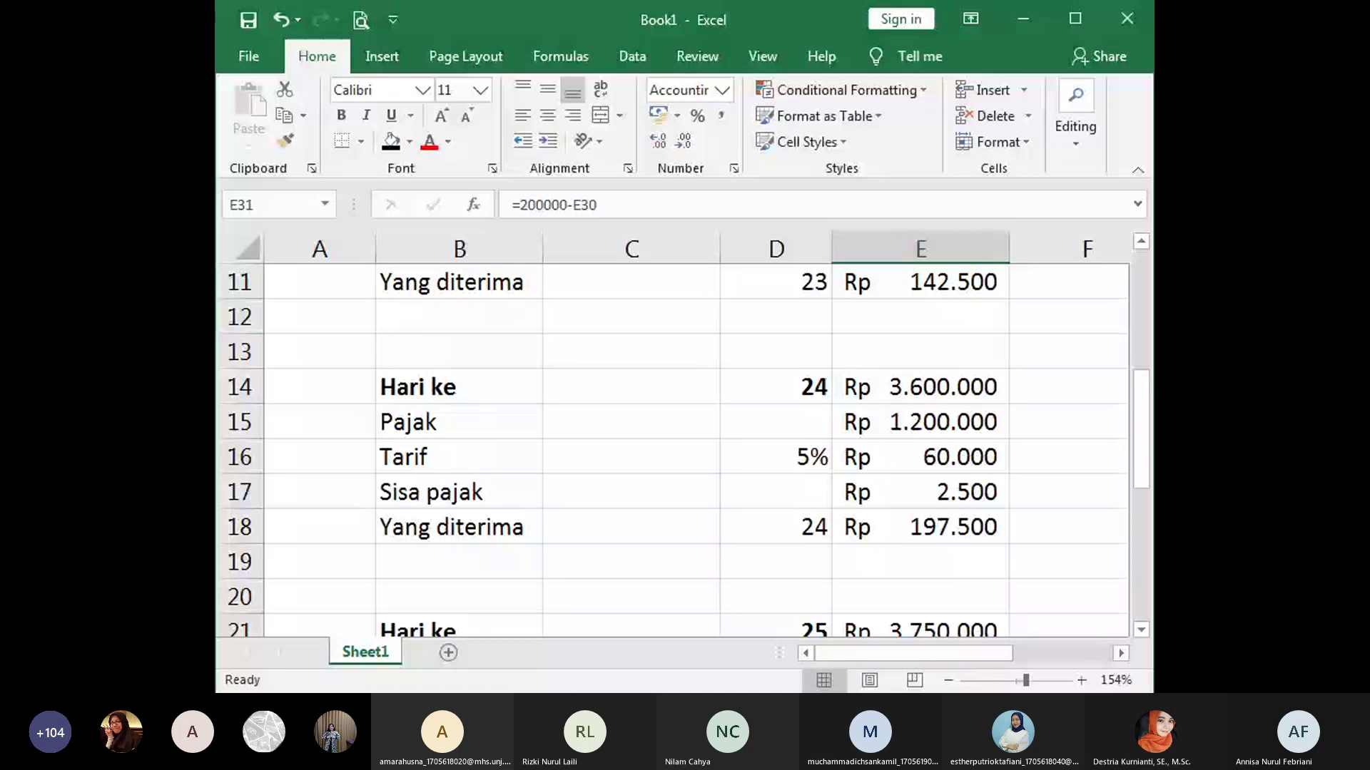
scroll(1110, 468, "down", 2)
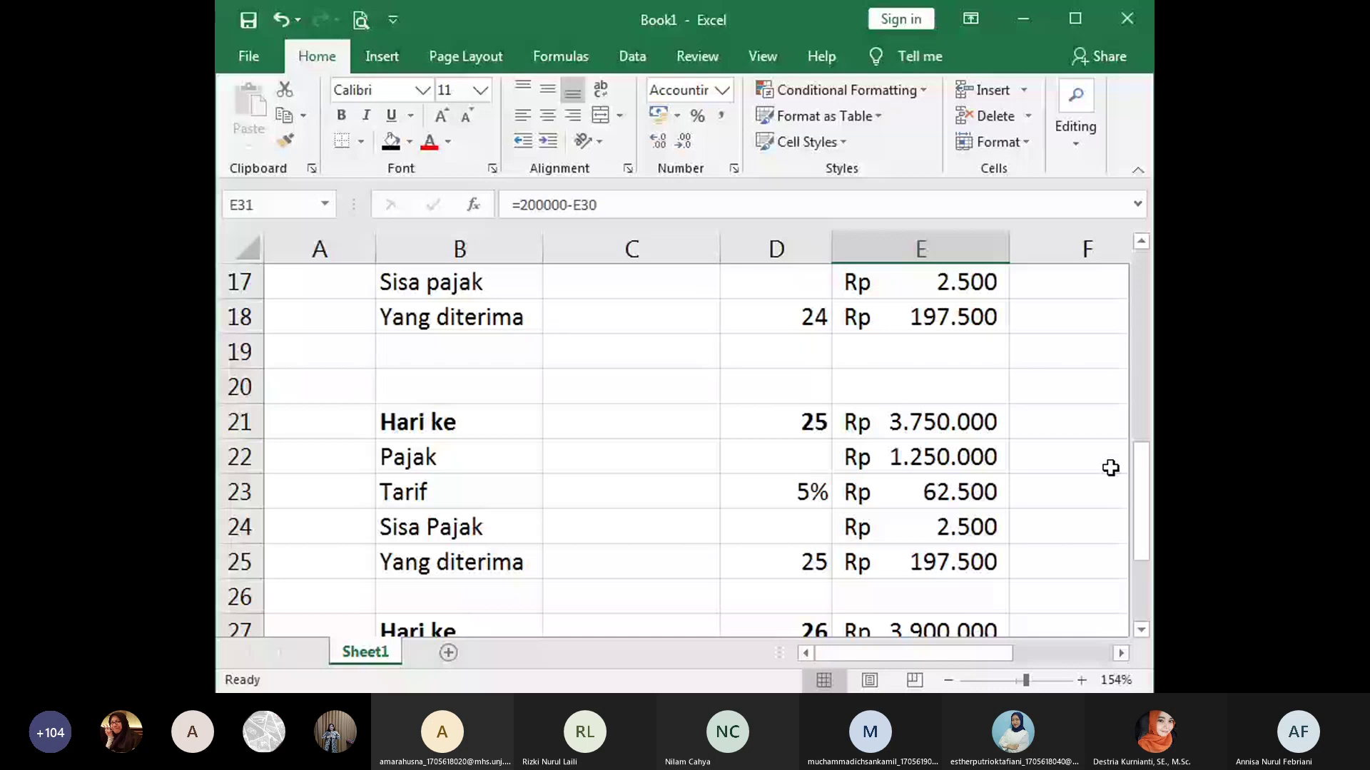
scroll(1092, 482, "down", 1)
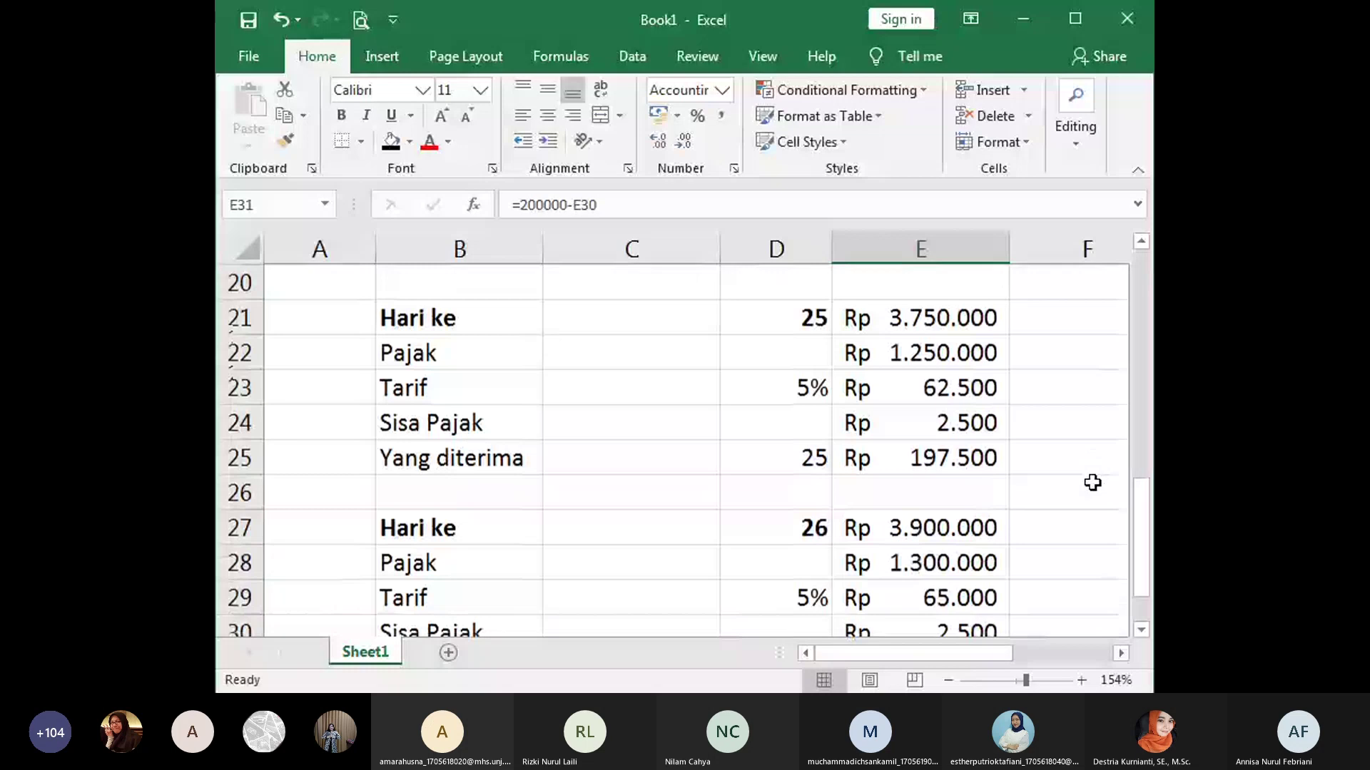
scroll(1092, 483, "down", 4)
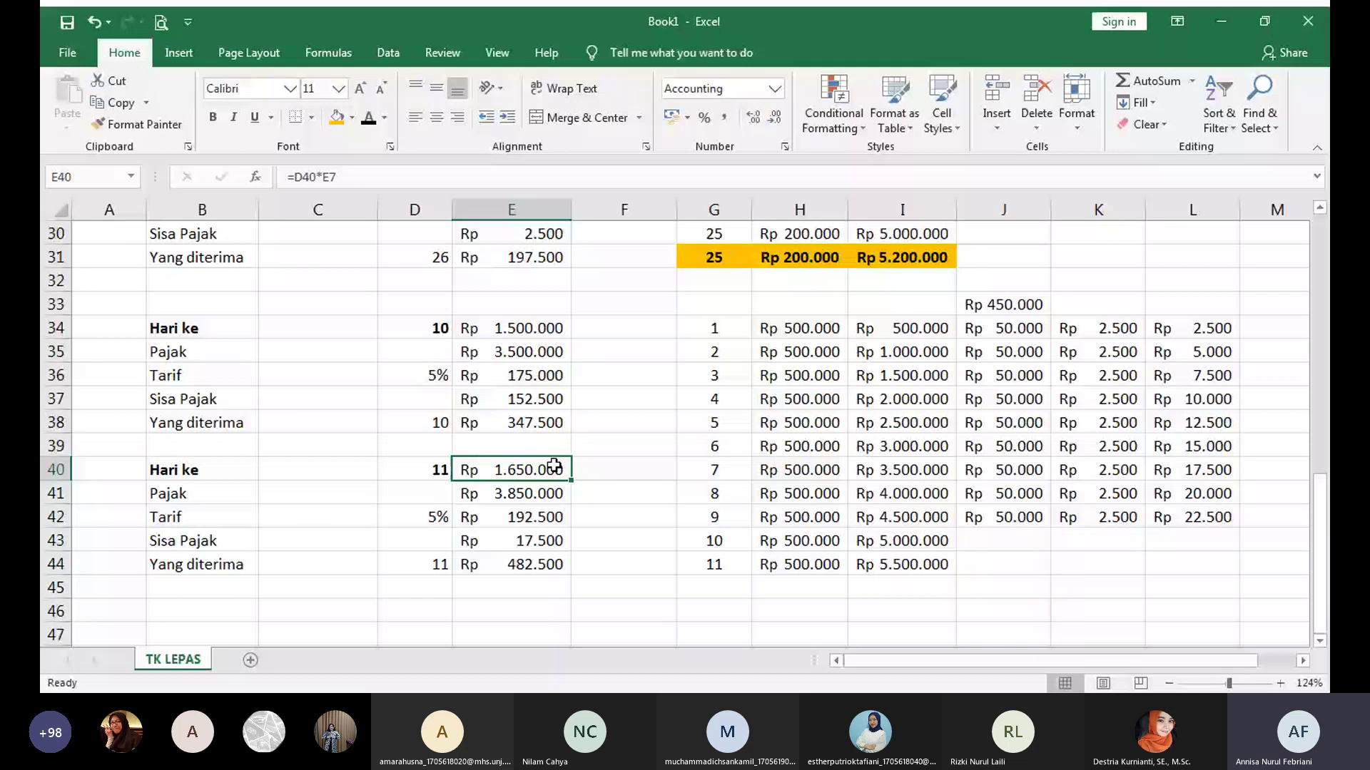
Trace the day 11 Pajak formula in E41 and make the cumulative wage in I44 bold
left_click(544, 493)
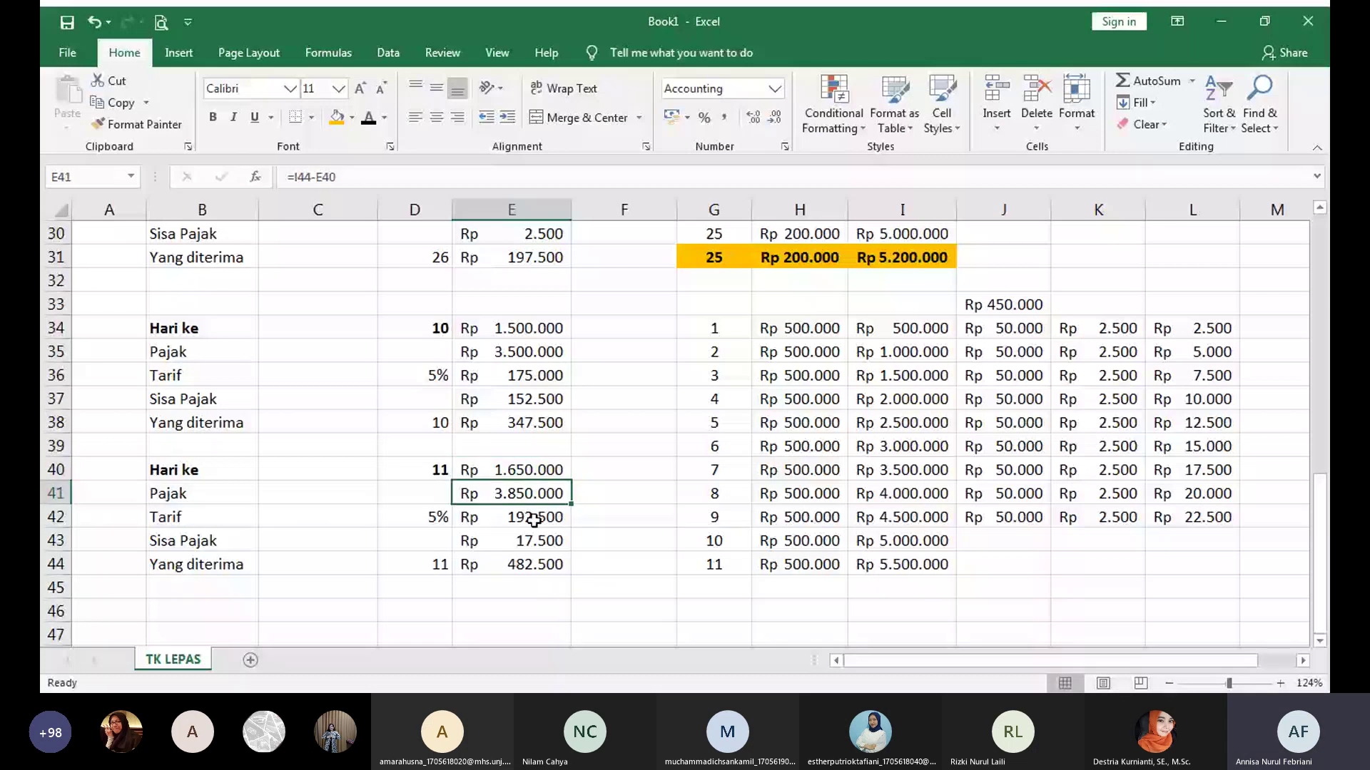
left_click(920, 564)
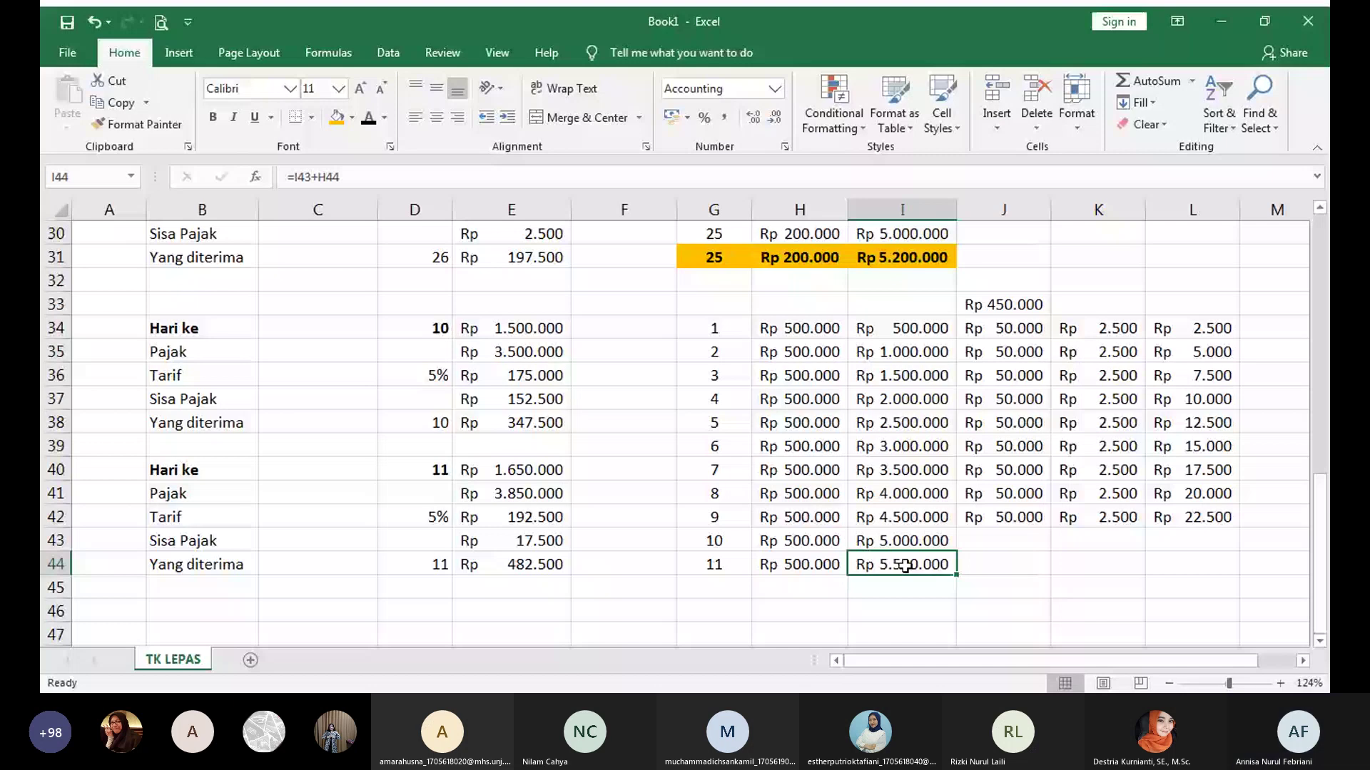
left_click(566, 484)
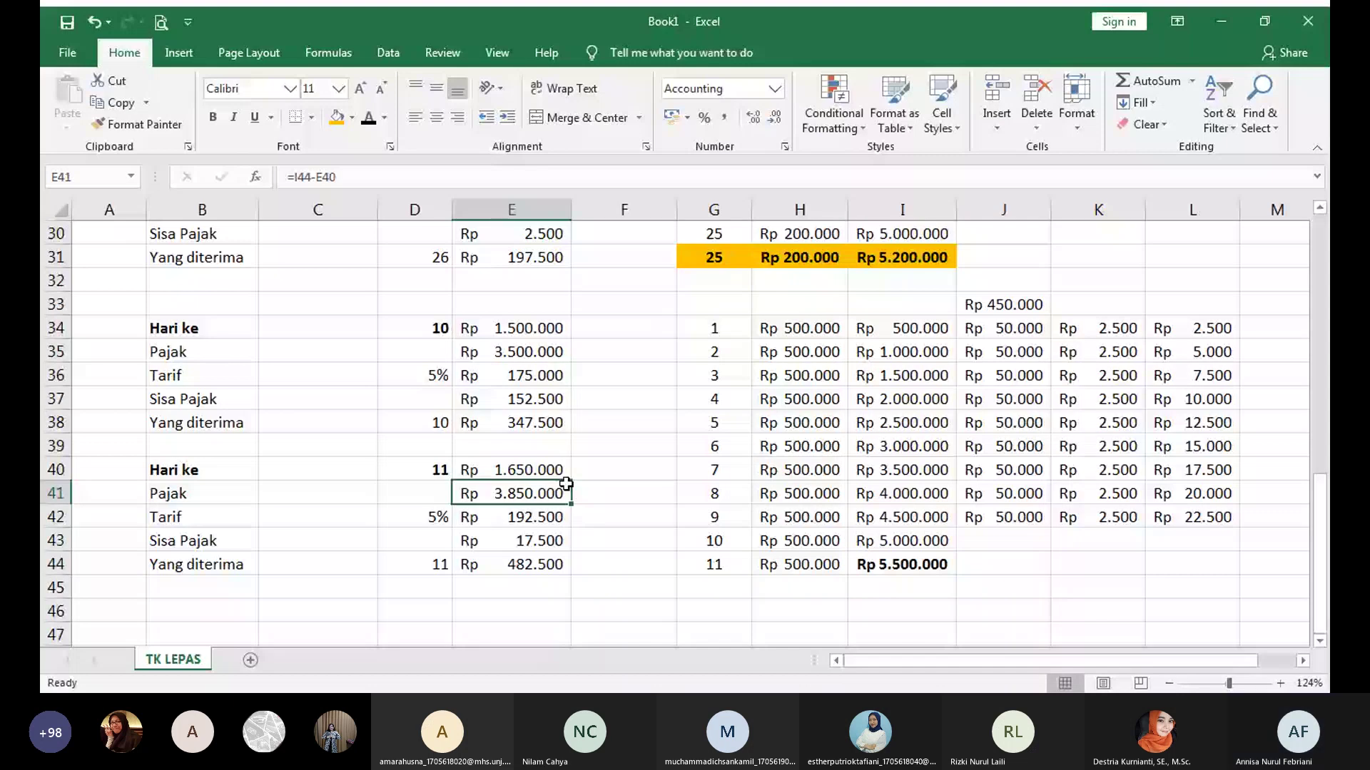
Examine the day 11 formulas for PTKP, Pajak, Tarif, Sisa Pajak and Yang diterima in E40:E44
left_click(547, 471)
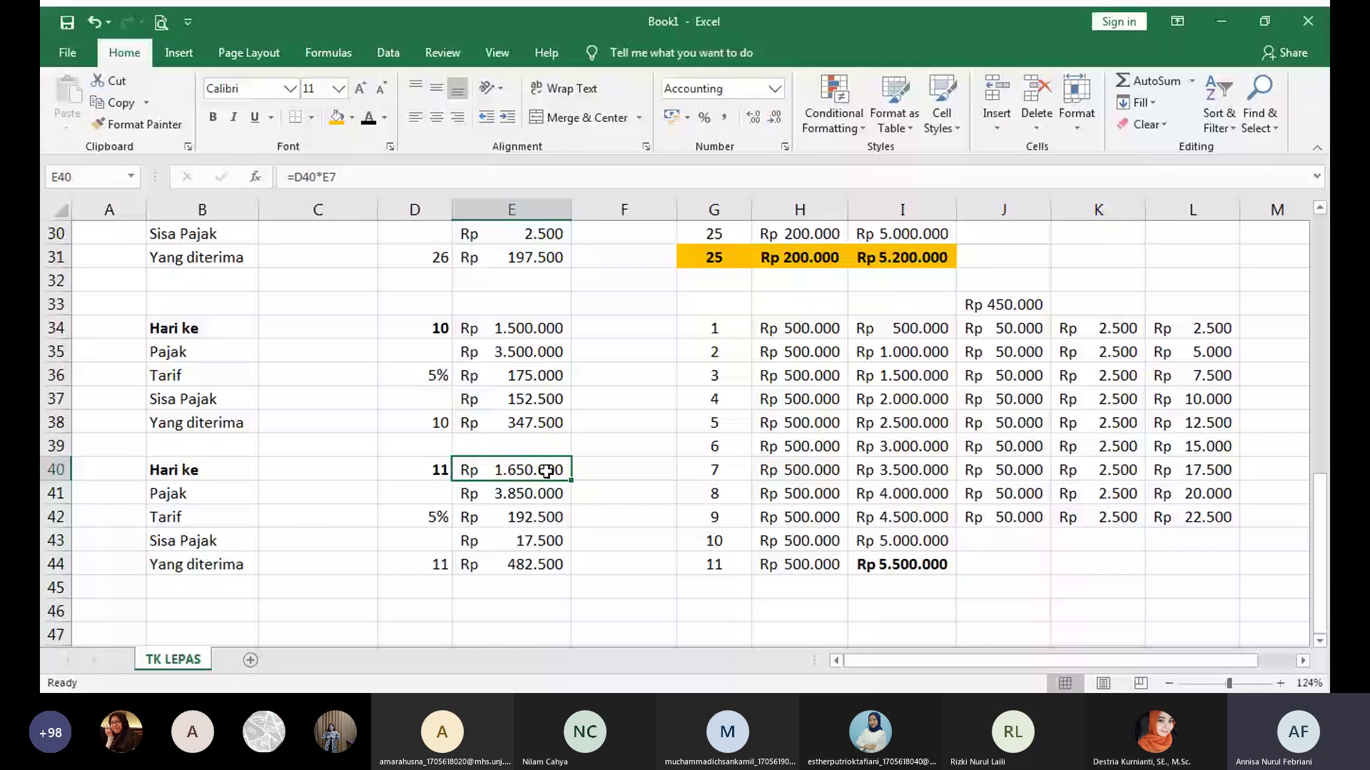
left_click(528, 494)
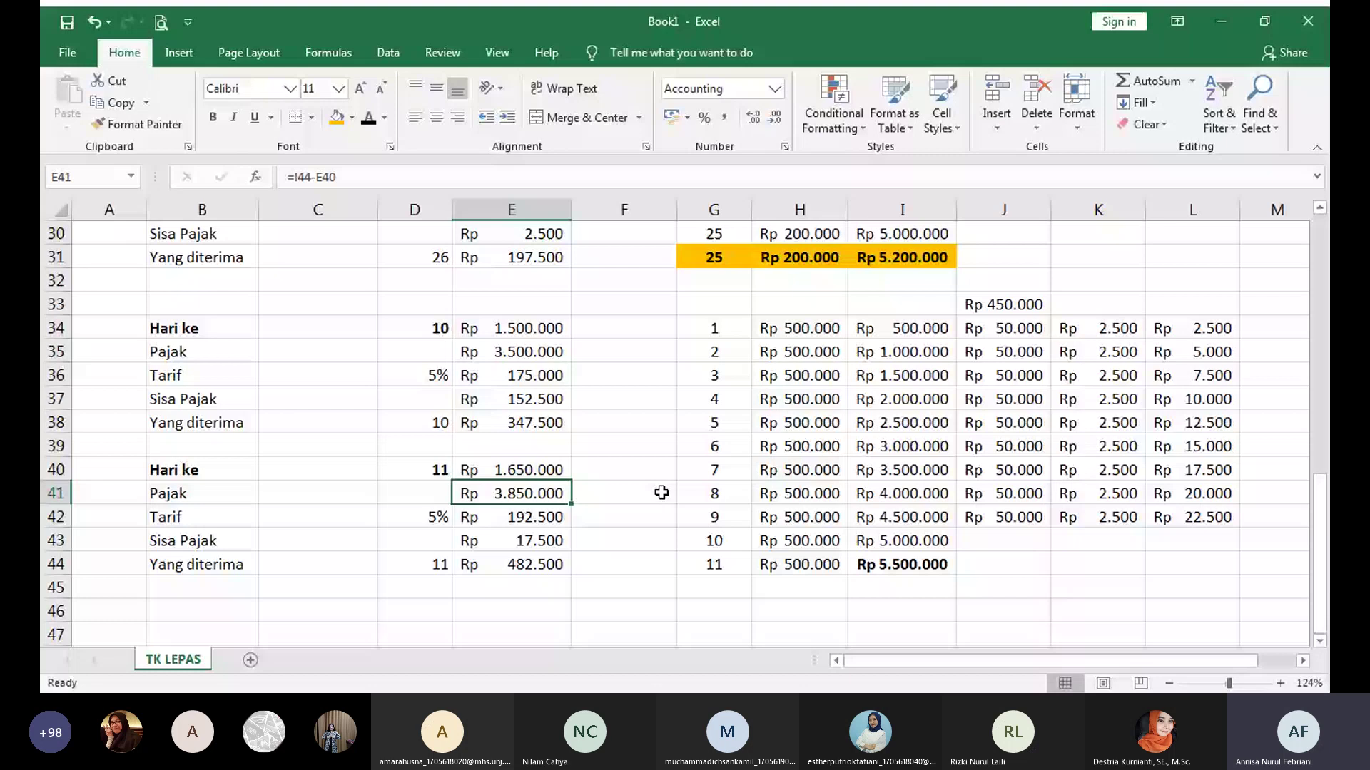
left_click(538, 519)
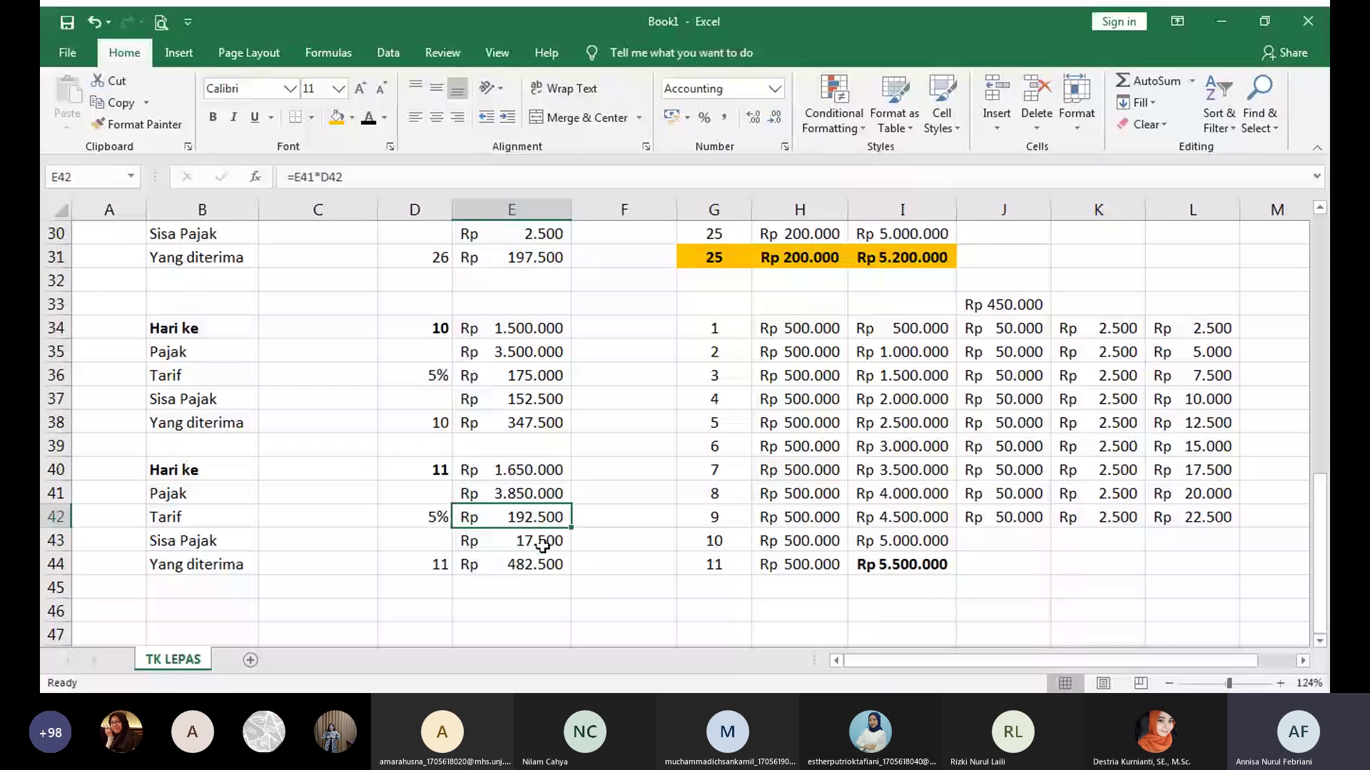
left_click(542, 546)
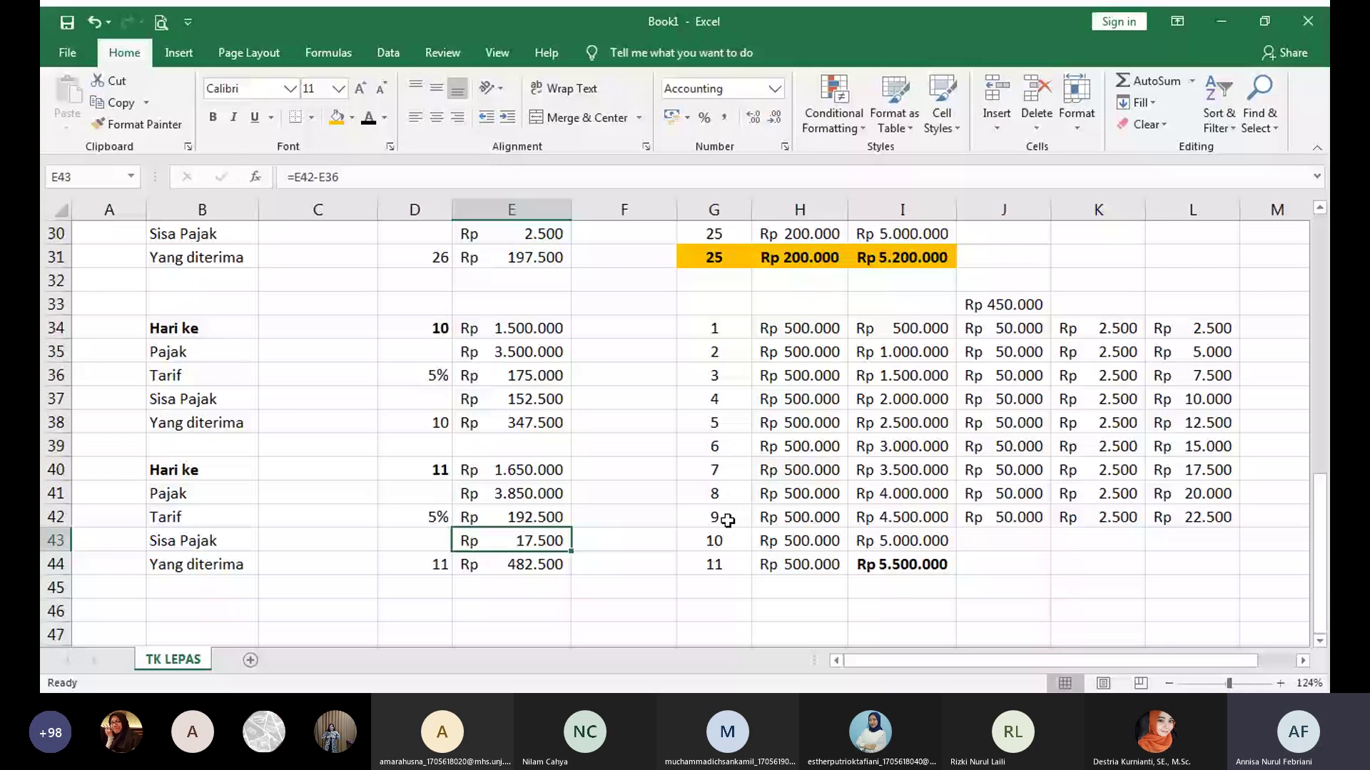
left_click(535, 564)
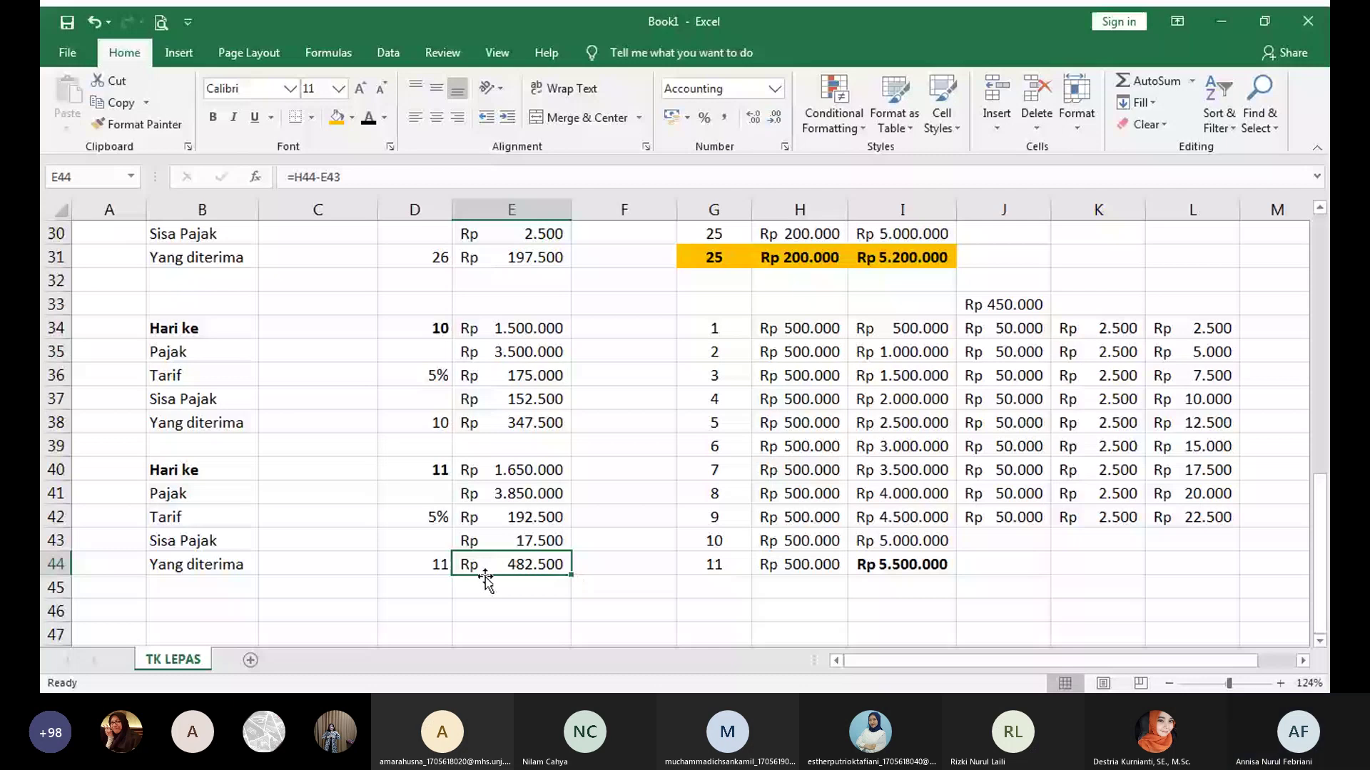
key("Up")
Fill the day 11 row of the cumulative wage table, G44:I44, with orange
left_click(516, 602)
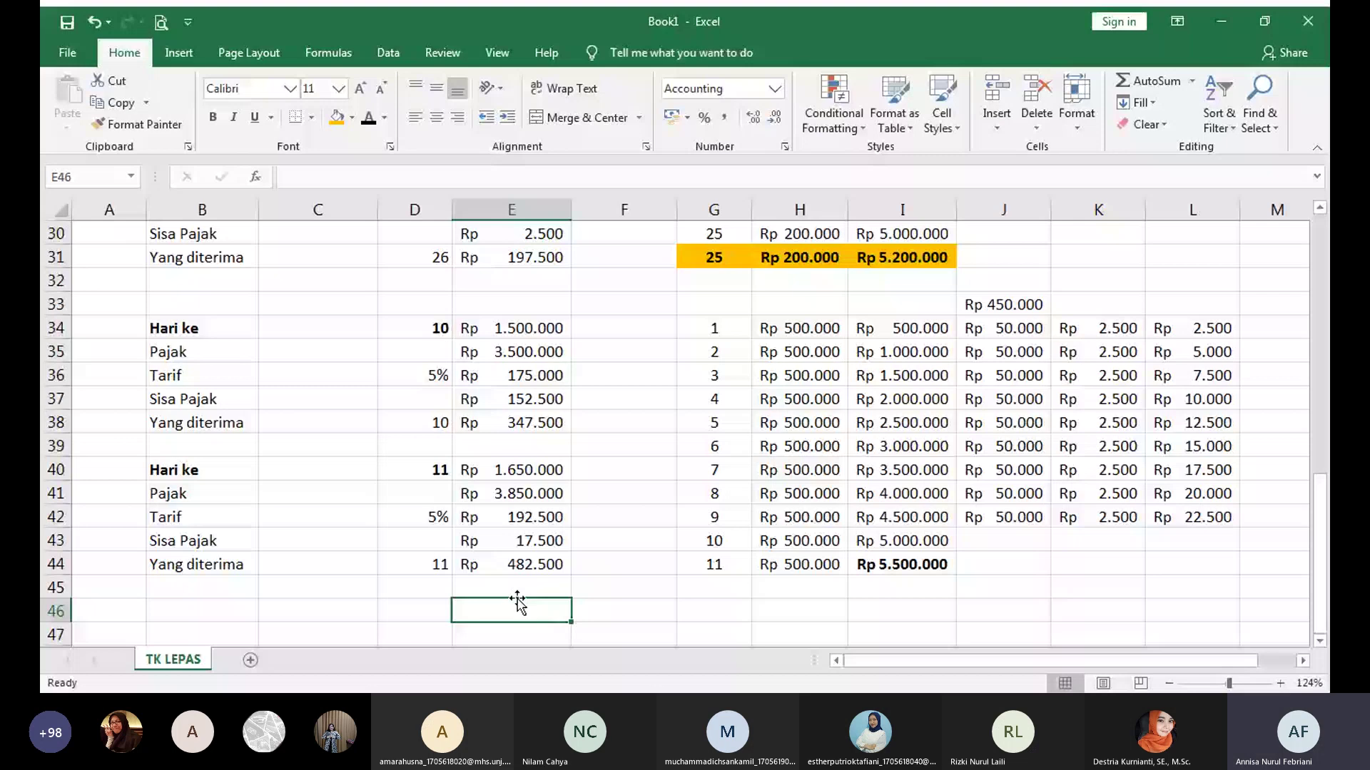
key("ctrl+z")
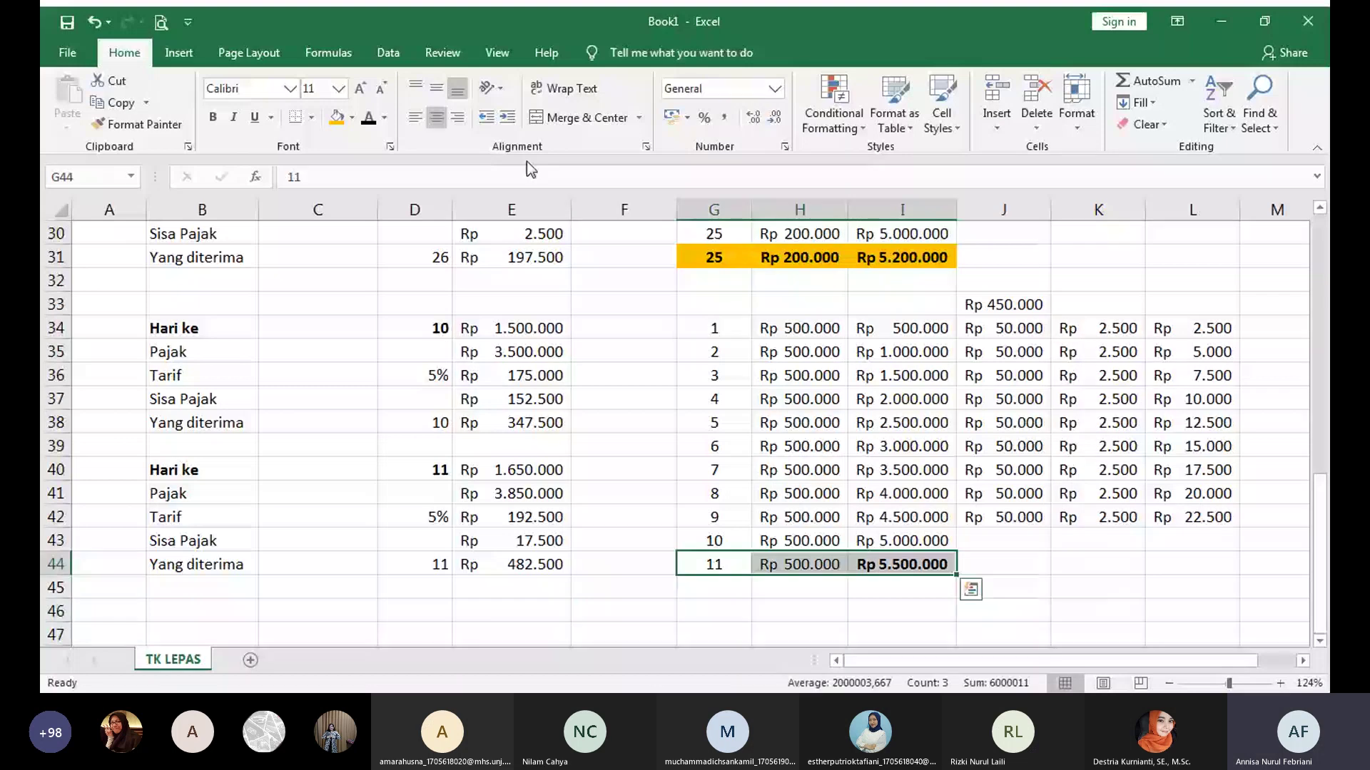
key("ctrl+y")
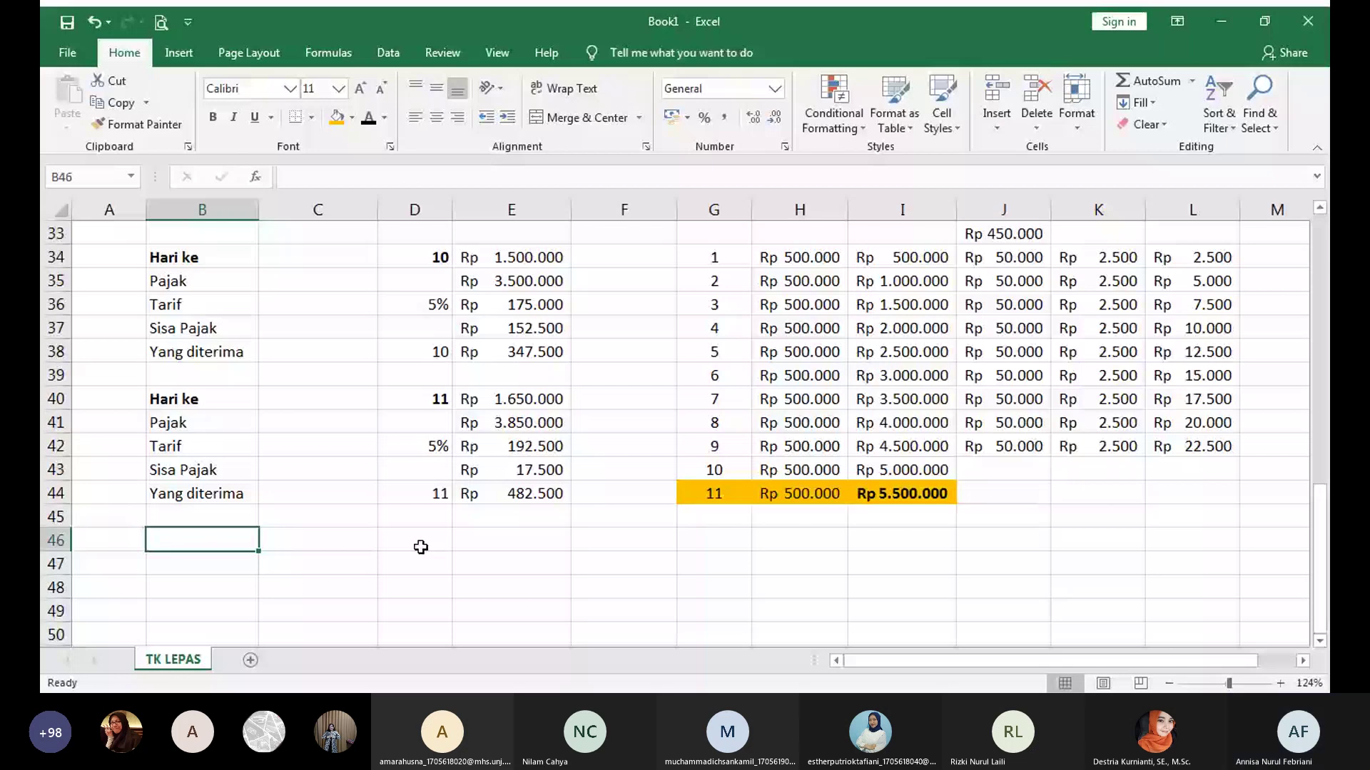
Copy the day 11 block B40:E44 to B46 and set the day number of the copy to 12
left_click_drag(202, 399, 512, 493)
key("ctrl+c")
left_click(202, 540)
key("ctrl+v")
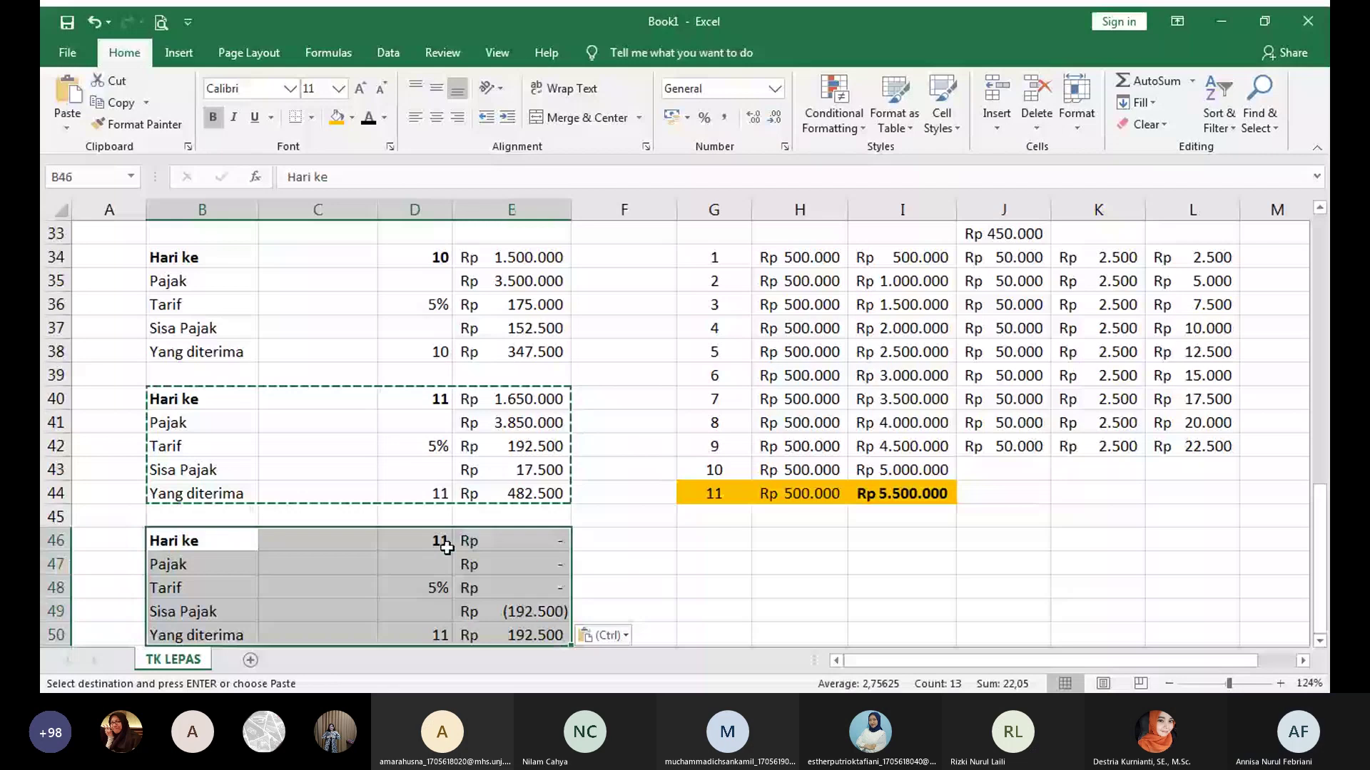
left_click(443, 542)
type("12")
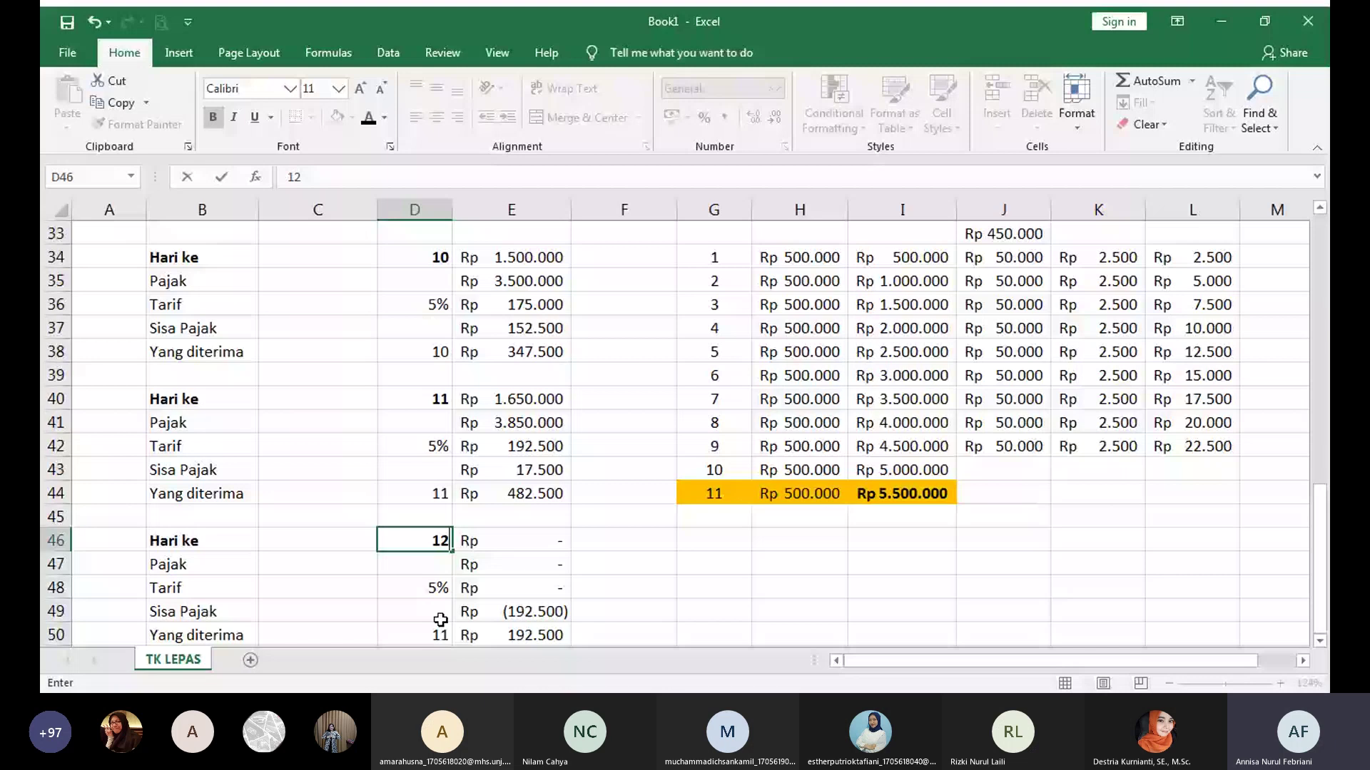
Calculate the day 12 PTKP in E46 with the formula =D46*E7
left_click(526, 423)
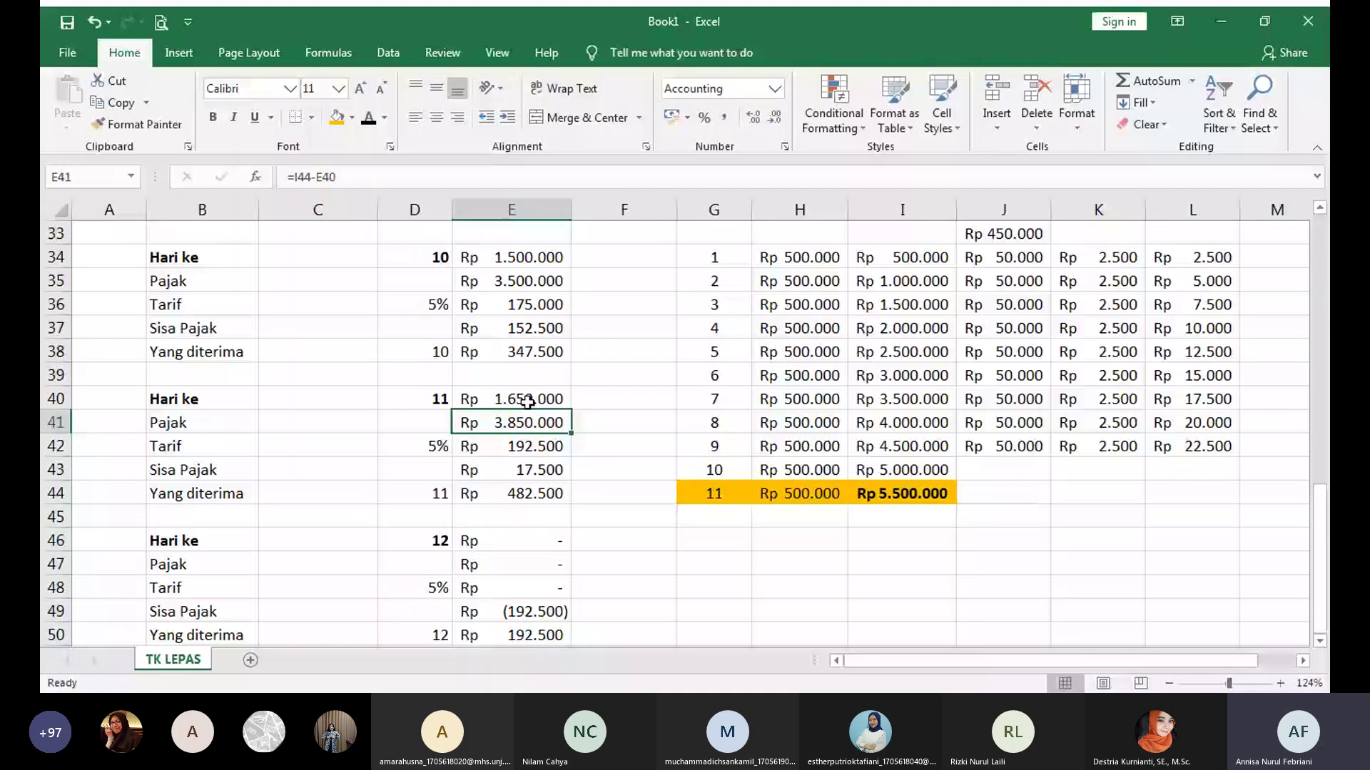
left_click(464, 541)
type("=")
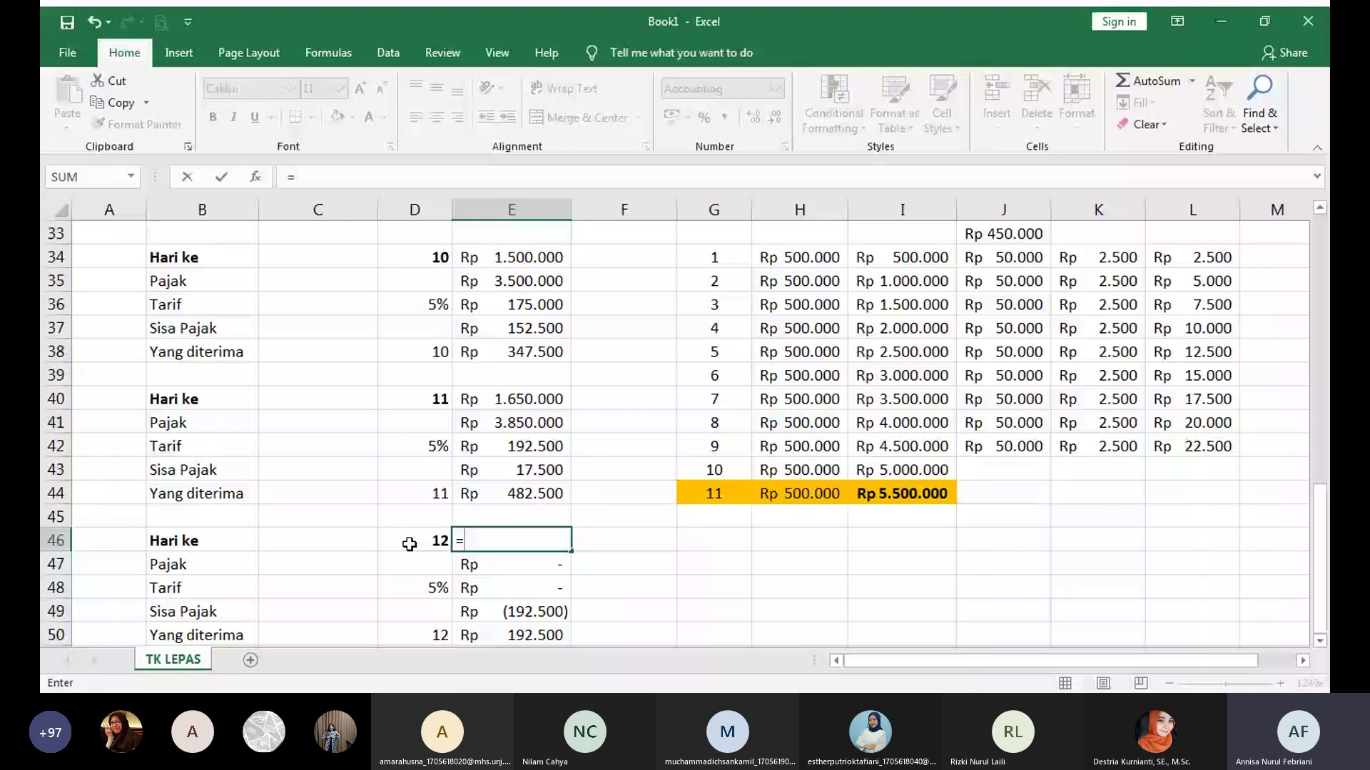
left_click(409, 545)
type("*")
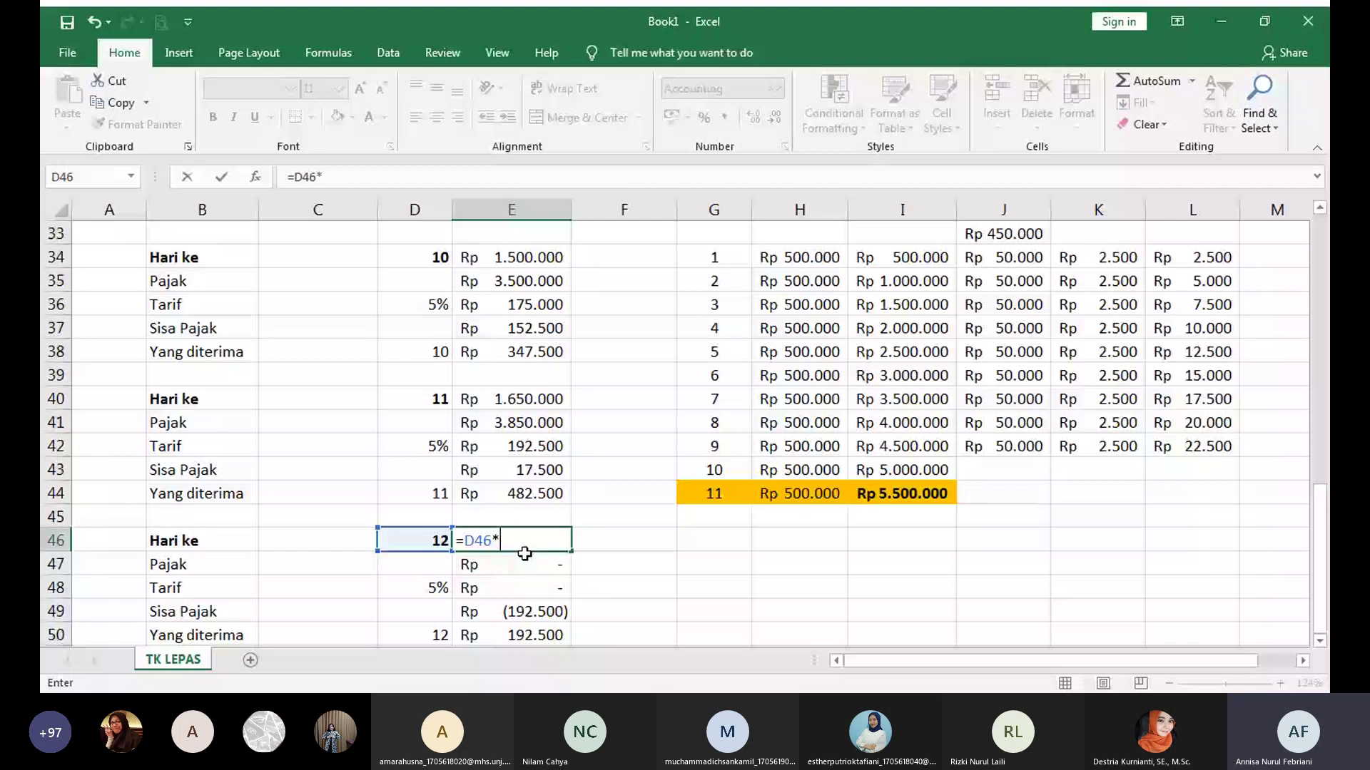
scroll(524, 553, "up", 9)
left_click(534, 259)
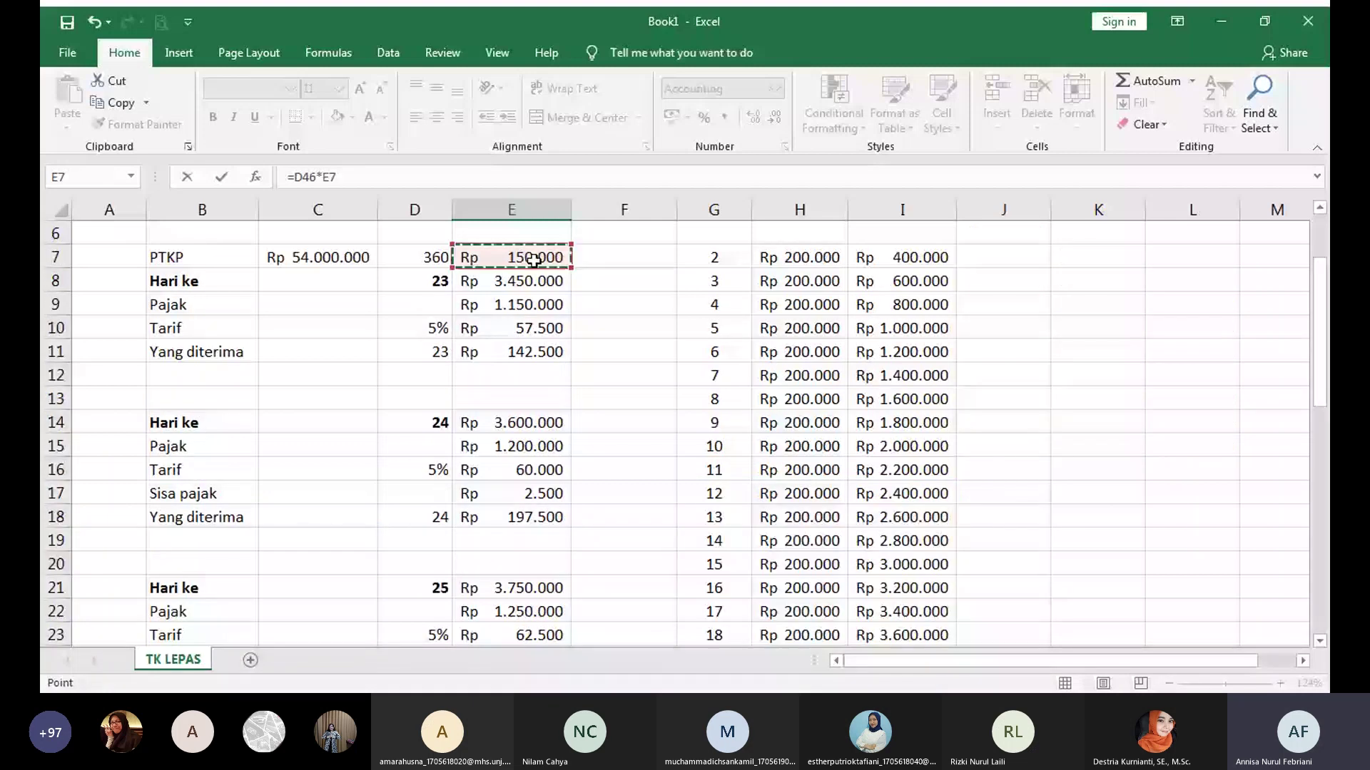
key("Return")
Add day 12 to the wage table in row 45, copying the Rp 500.000 wage and cumulative formula from the row above
left_click(506, 423)
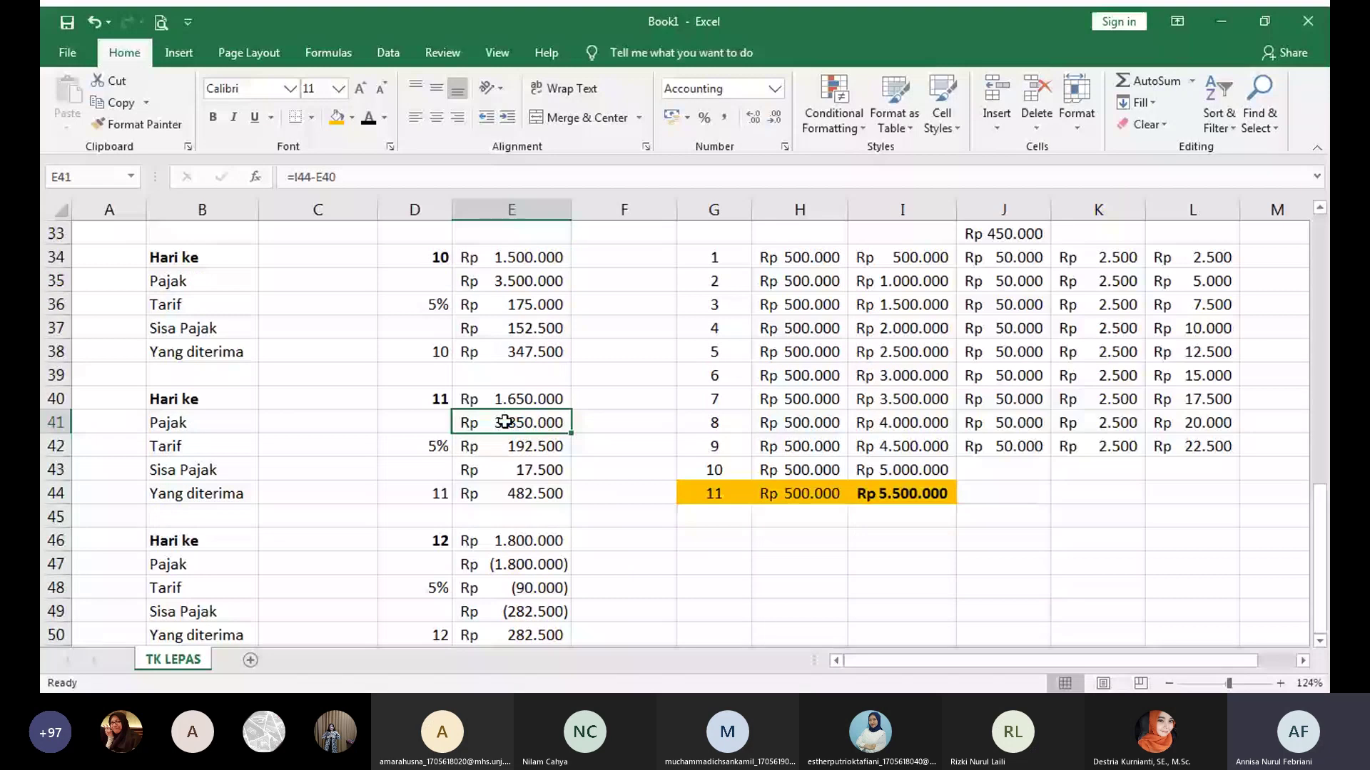
left_click(742, 517)
type("12")
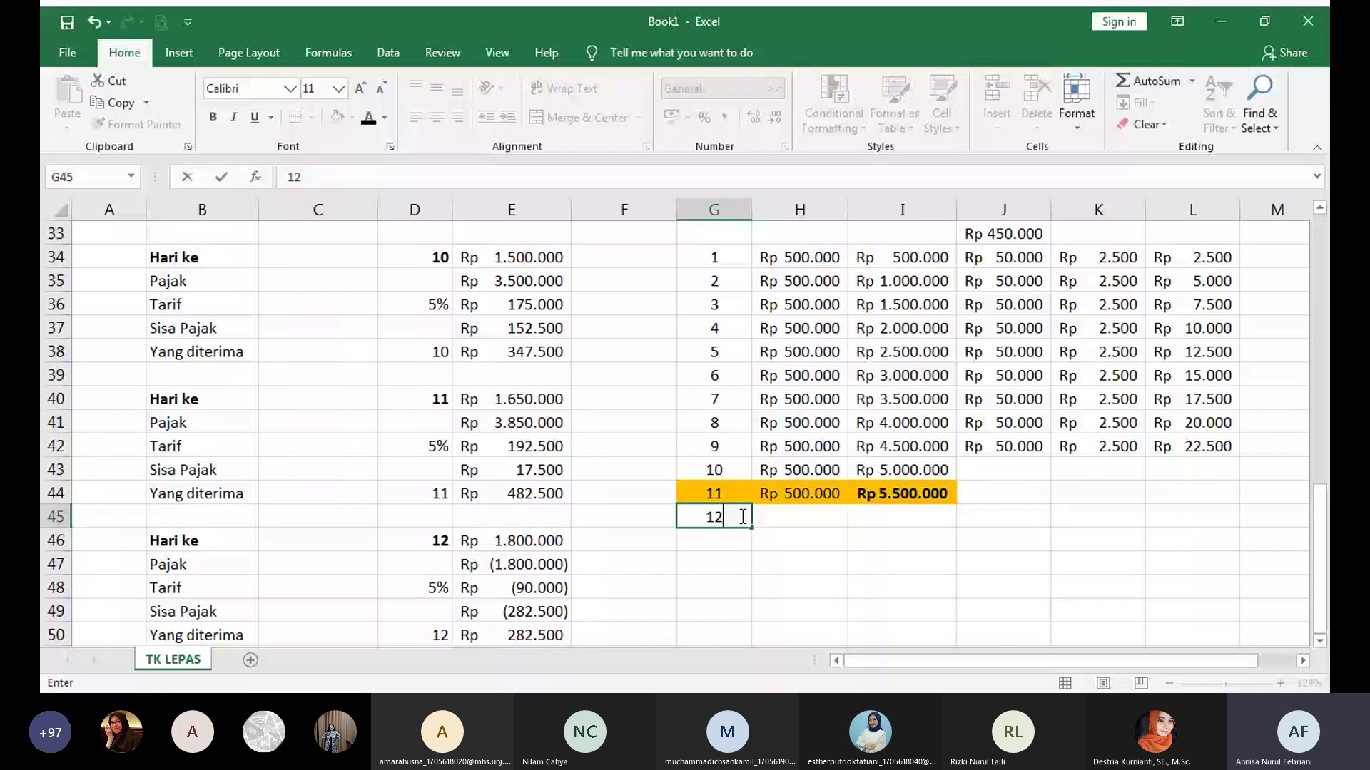
left_click(942, 517)
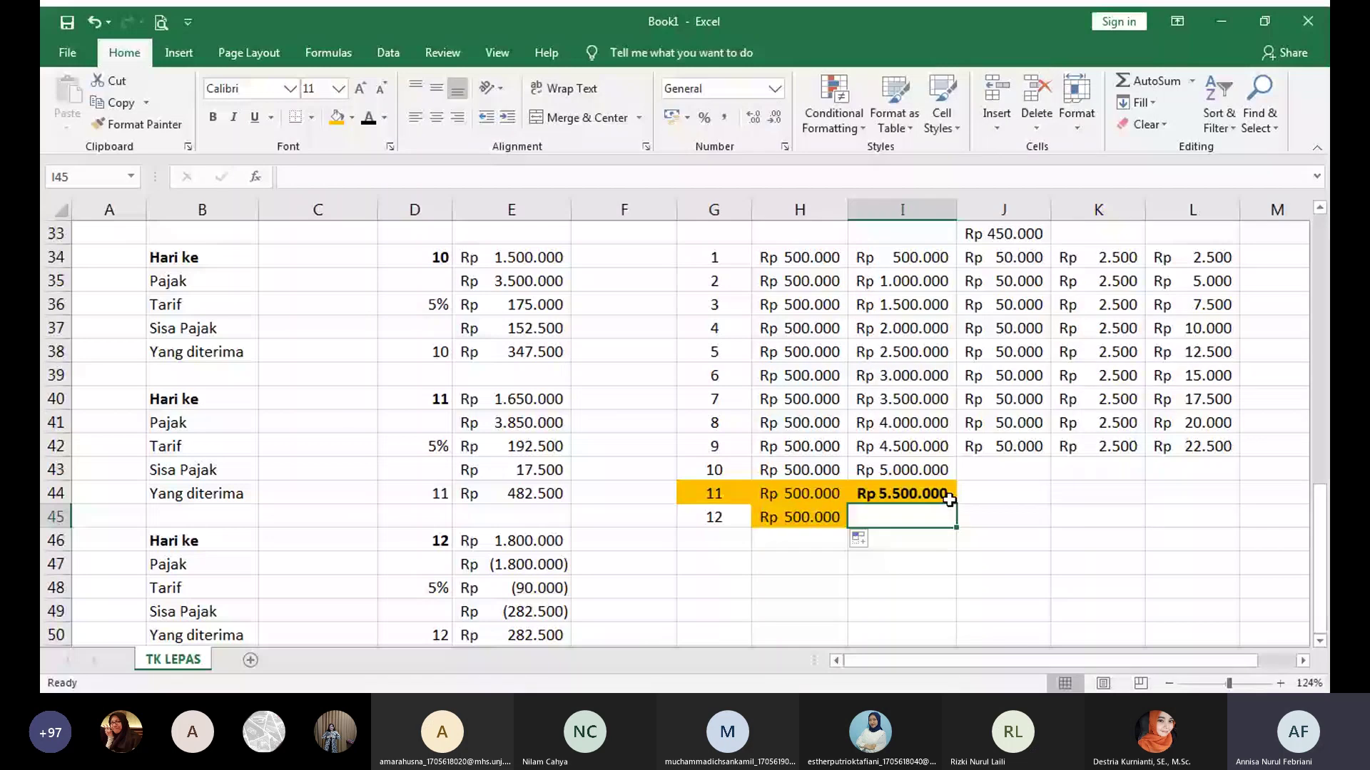
key("ctrl+d")
scroll(714, 428, "down", 1)
Calculate the day 12 taxable amount in E47 with =I45-E46 and its tax in E48 with =E47*D48
left_click(563, 493)
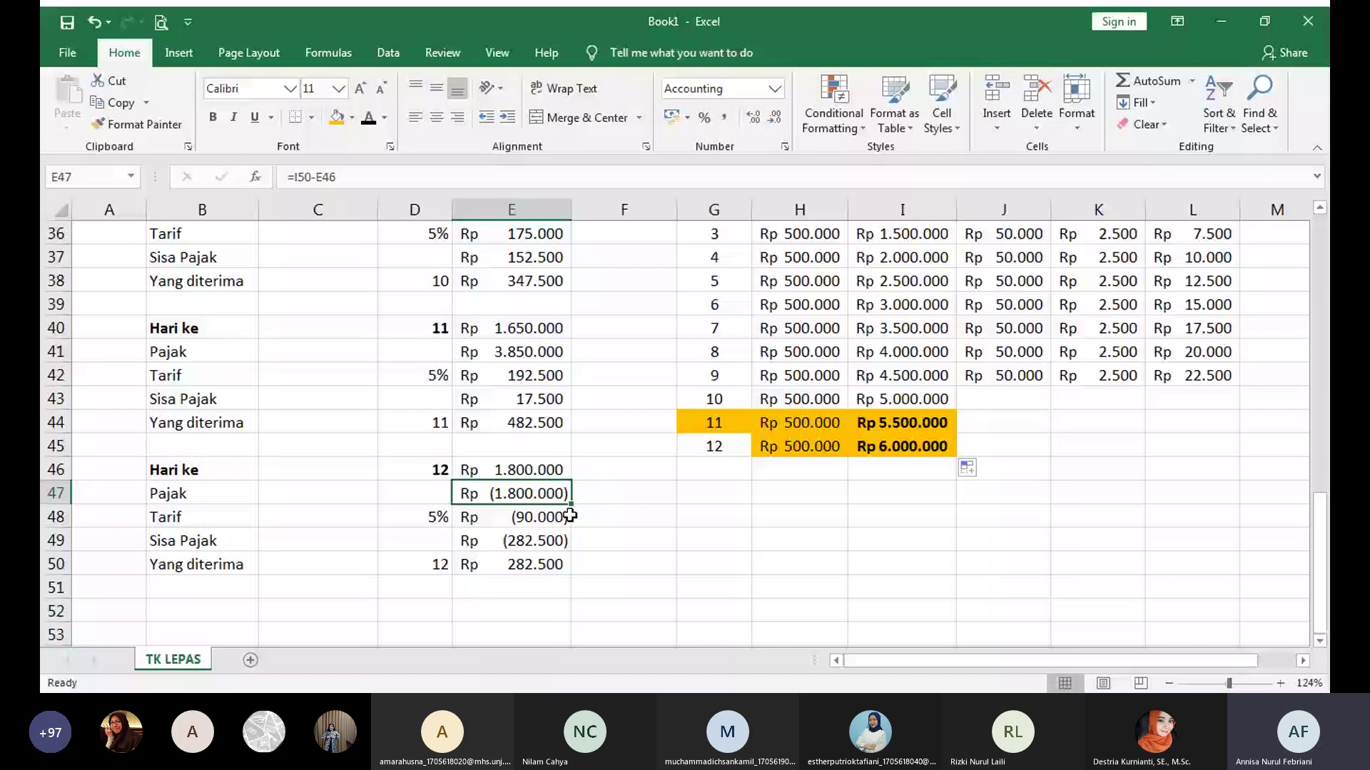
type("=I45-")
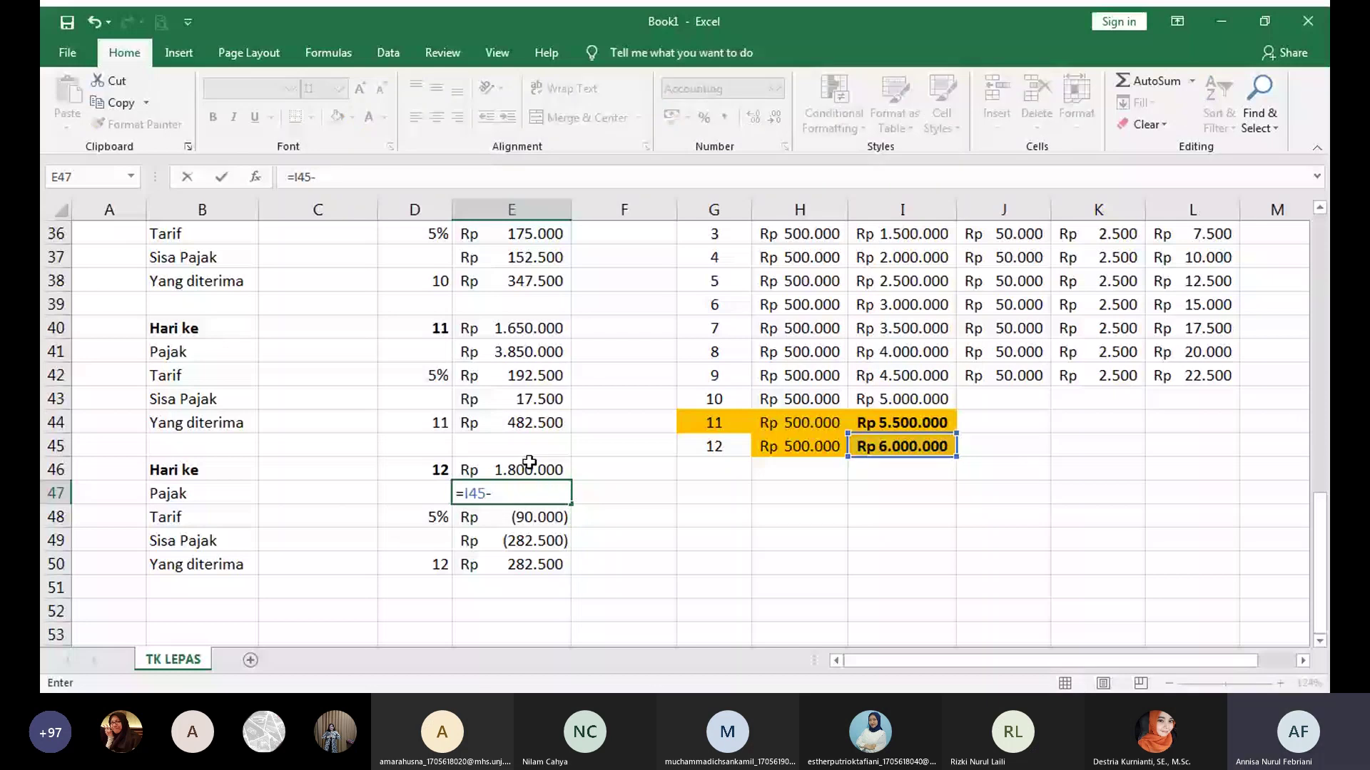
left_click(528, 469)
key("Return")
type("=")
left_click(527, 492)
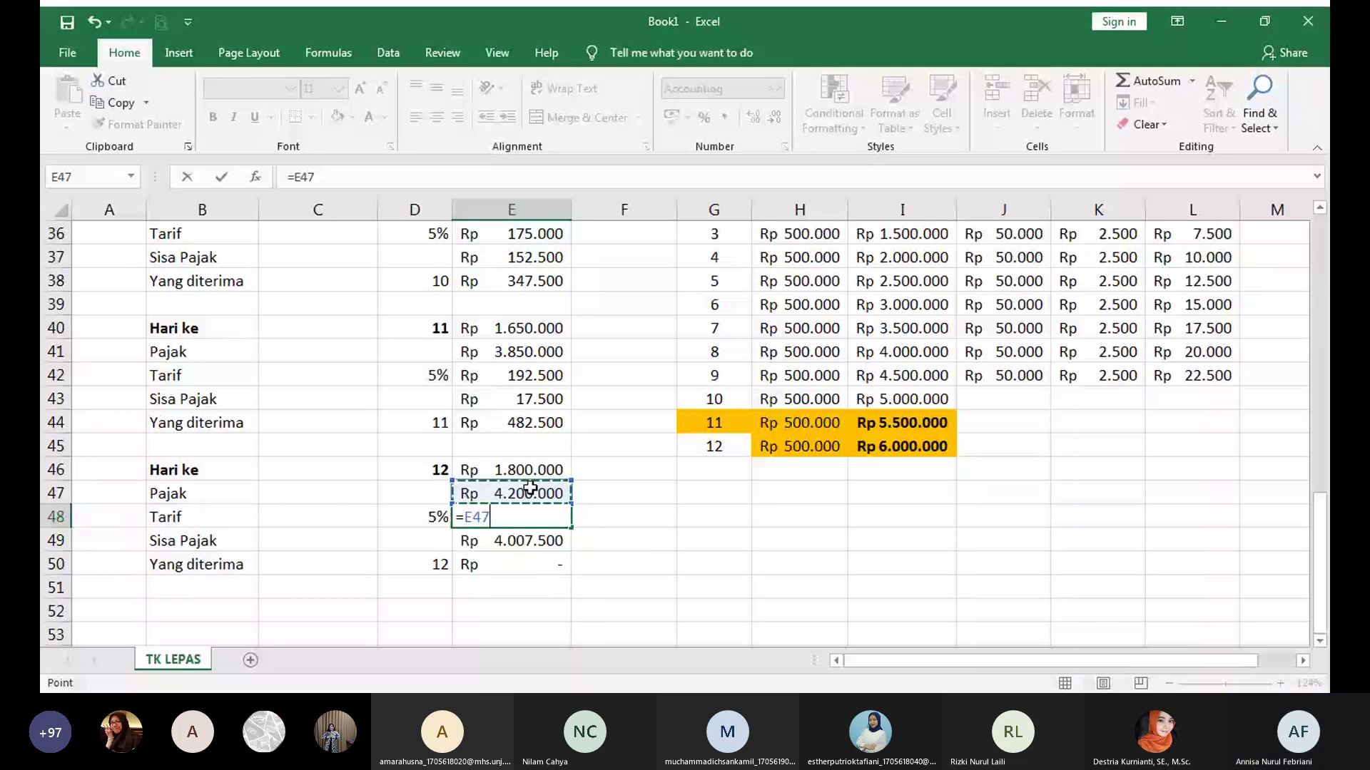
type("*D48")
key("Return")
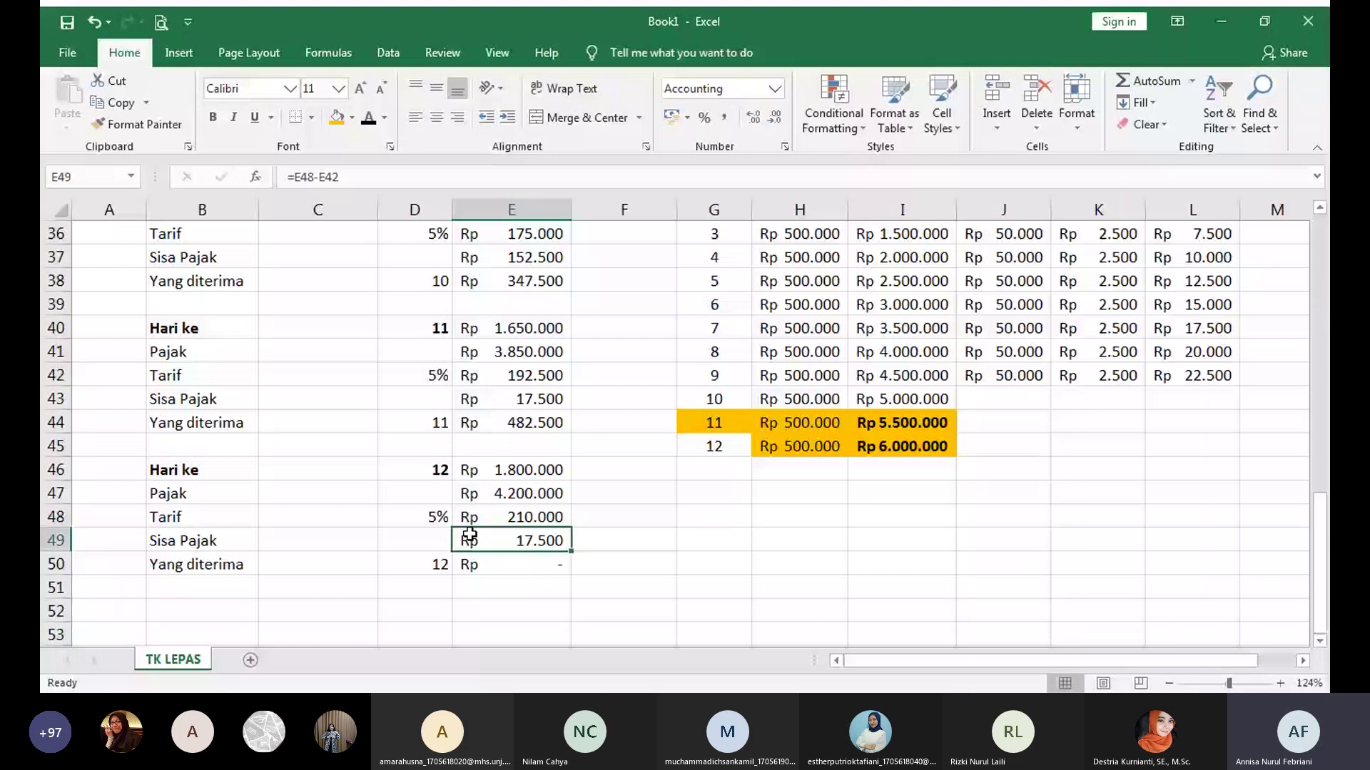
Calculate the remaining day 12 tax in E49 with =E48-E42 and the amount received in E50 as the Rp 500.000 wage less that tax
type("=")
left_click(540, 516)
type("-")
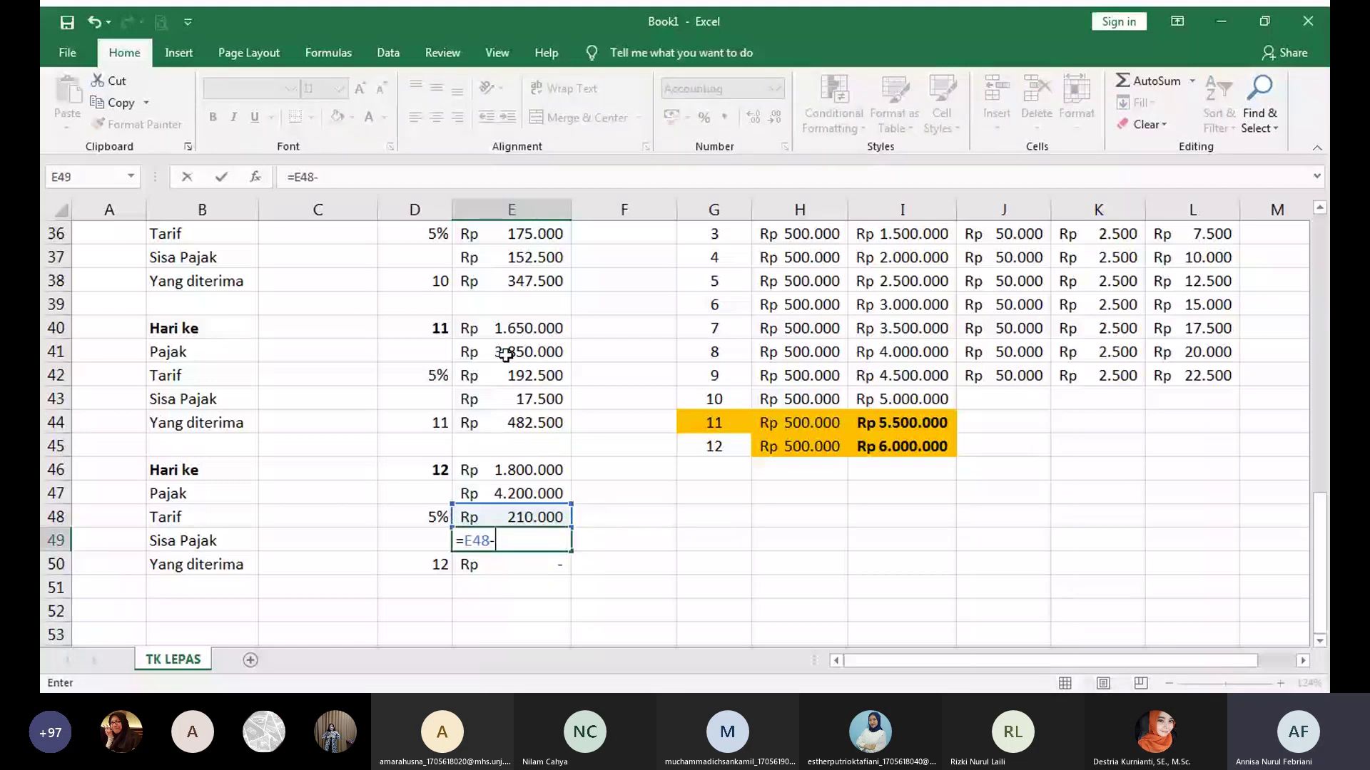
left_click(507, 380)
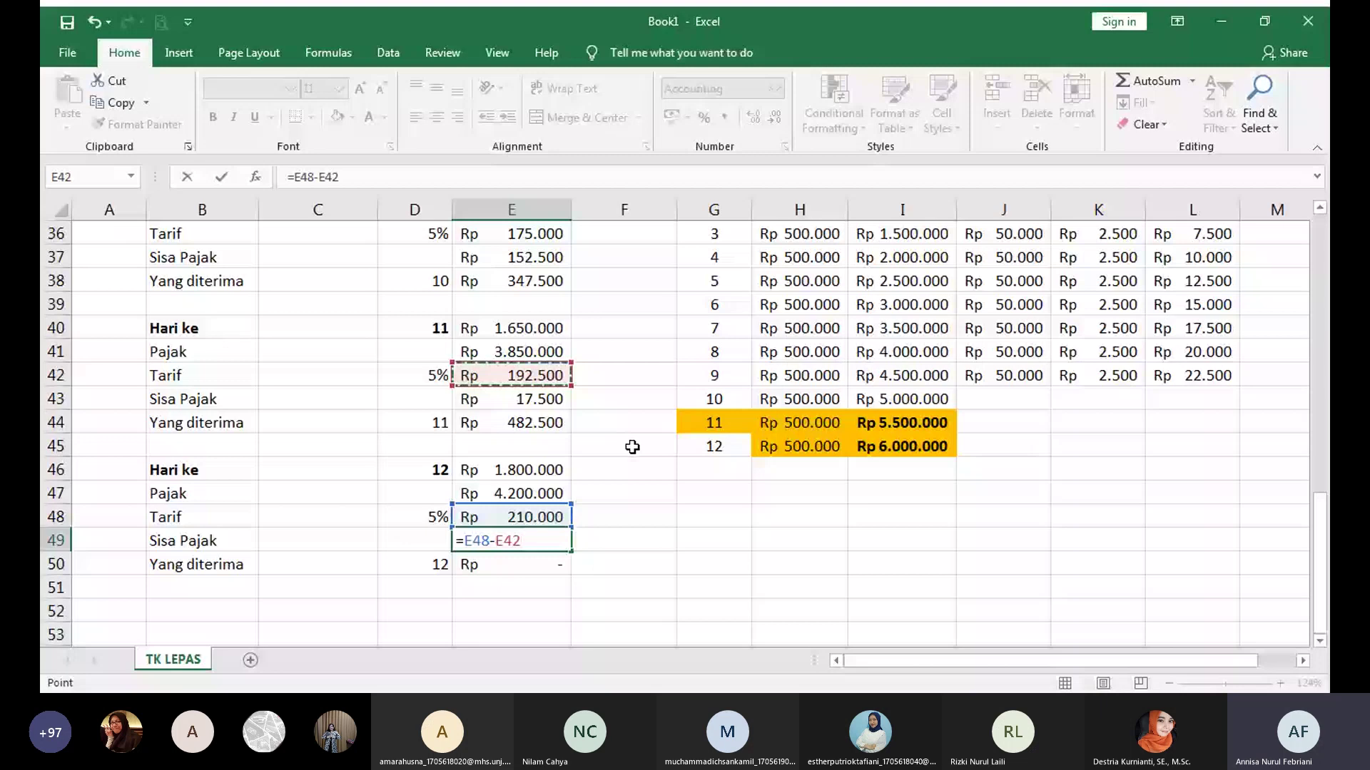
key("Return")
type("=")
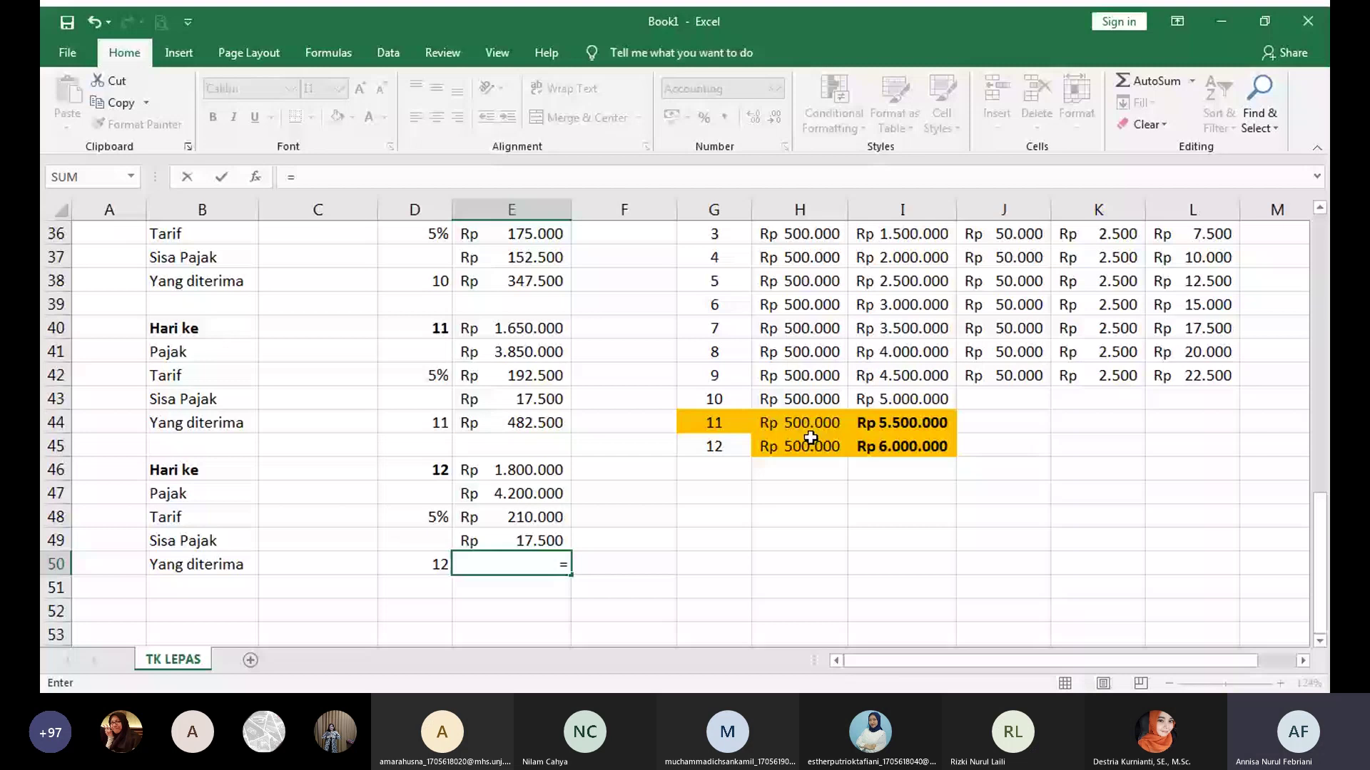
key("Escape")
left_click(664, 556)
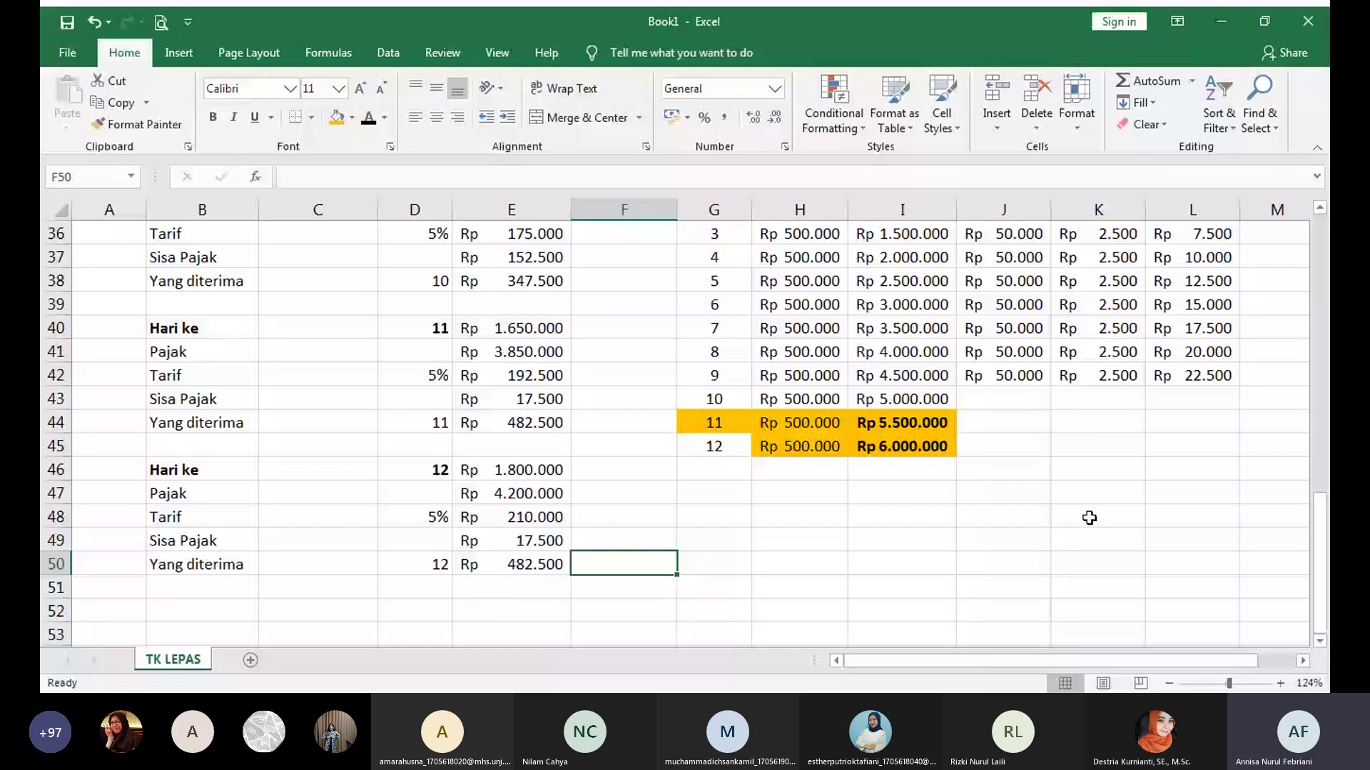
Fill the day 12 number cell G45 of the wage table with orange
left_click(714, 446)
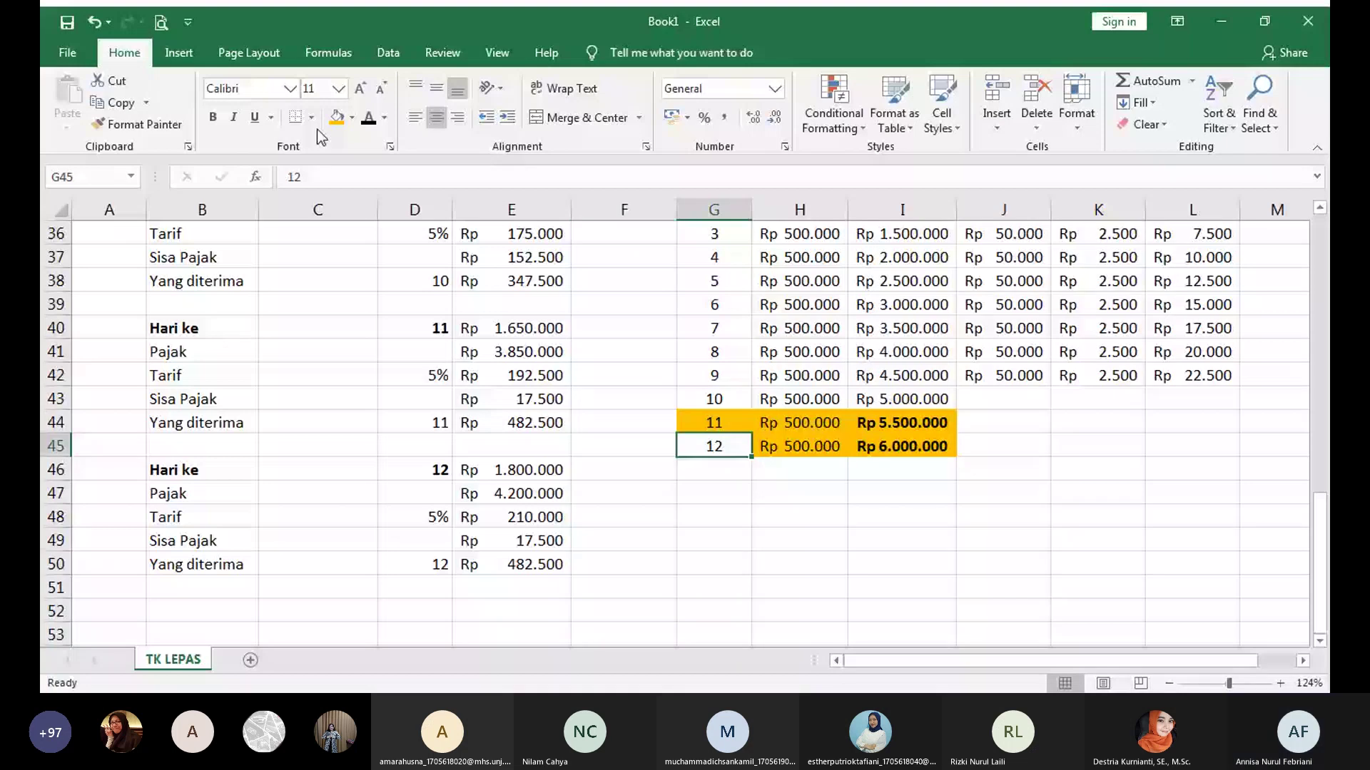
left_click(901, 610)
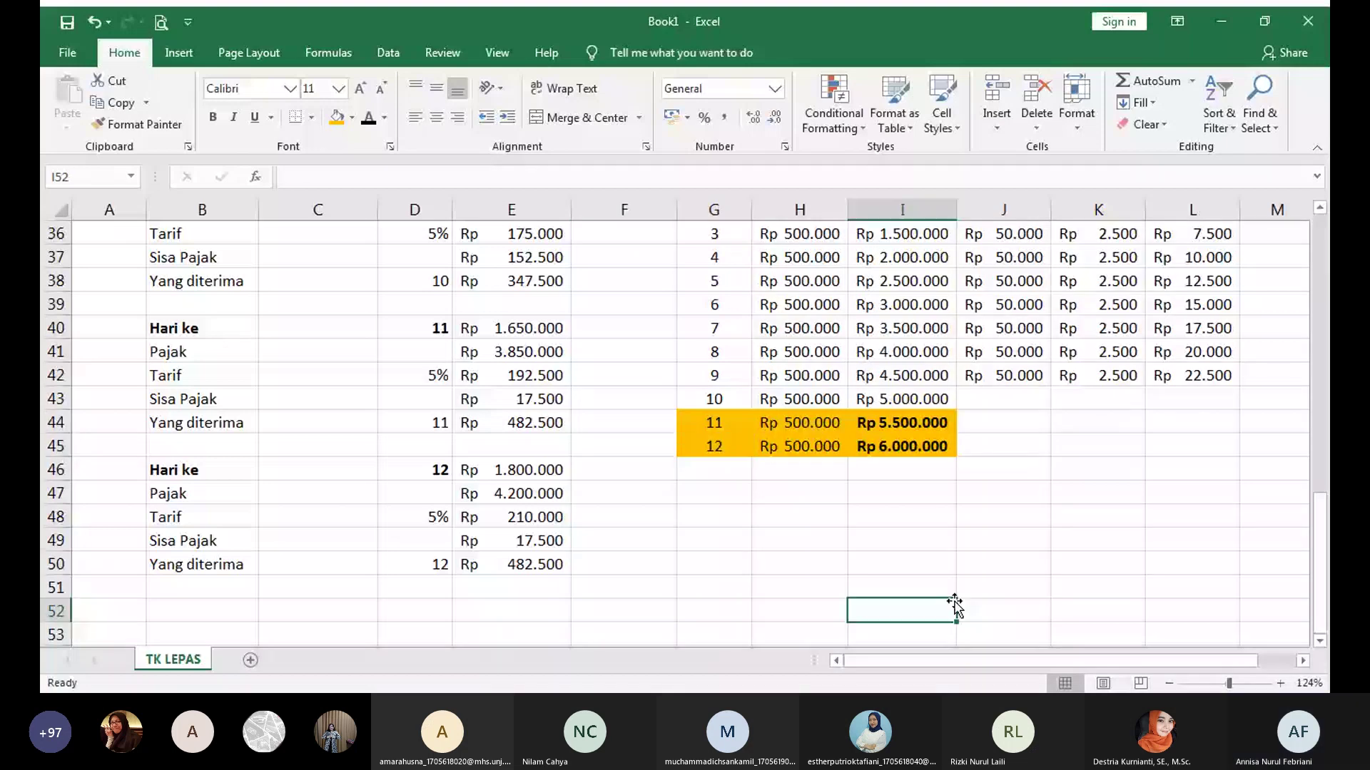
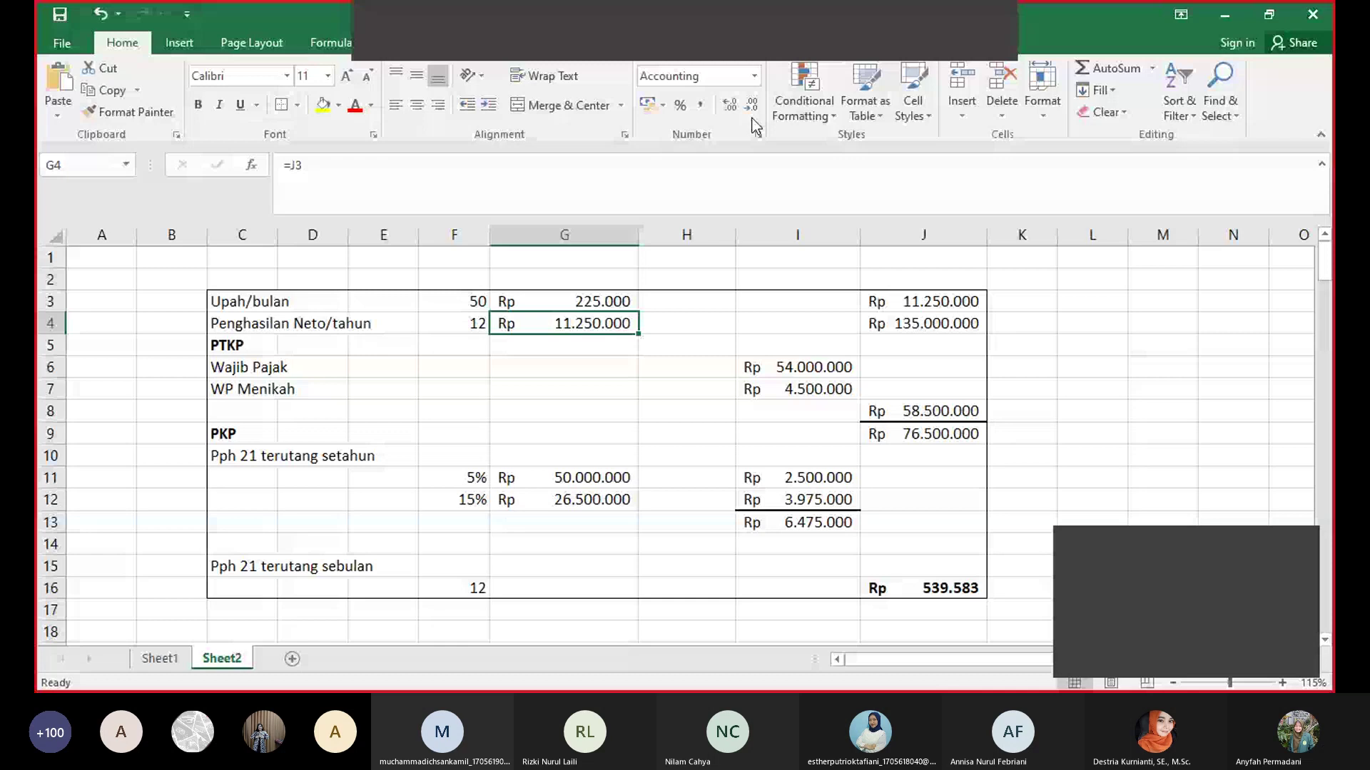
Examine the Sheet2 formulas for the monthly wage, PKP, annual PPh 21 at 5% and 15%, and monthly PPh 21
left_click(1185, 638)
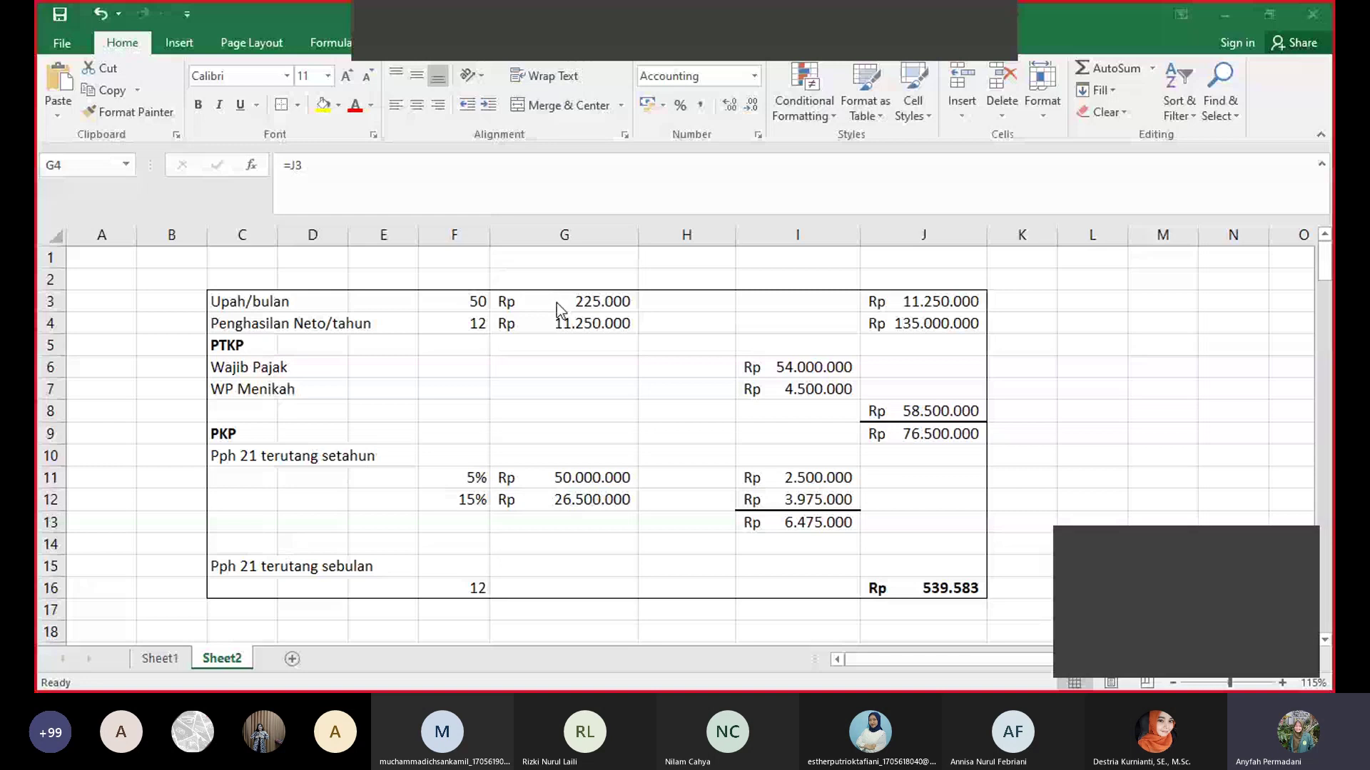
left_click(893, 300)
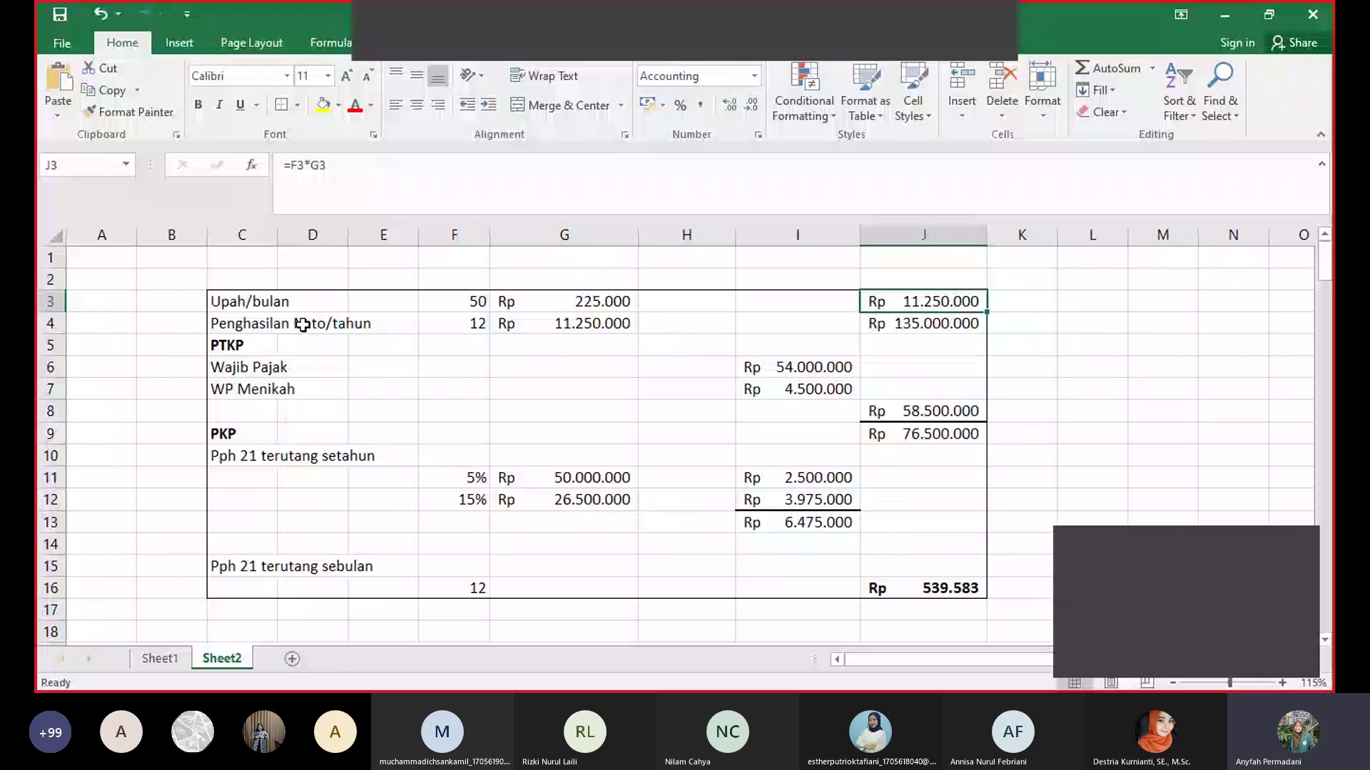
left_click(921, 426)
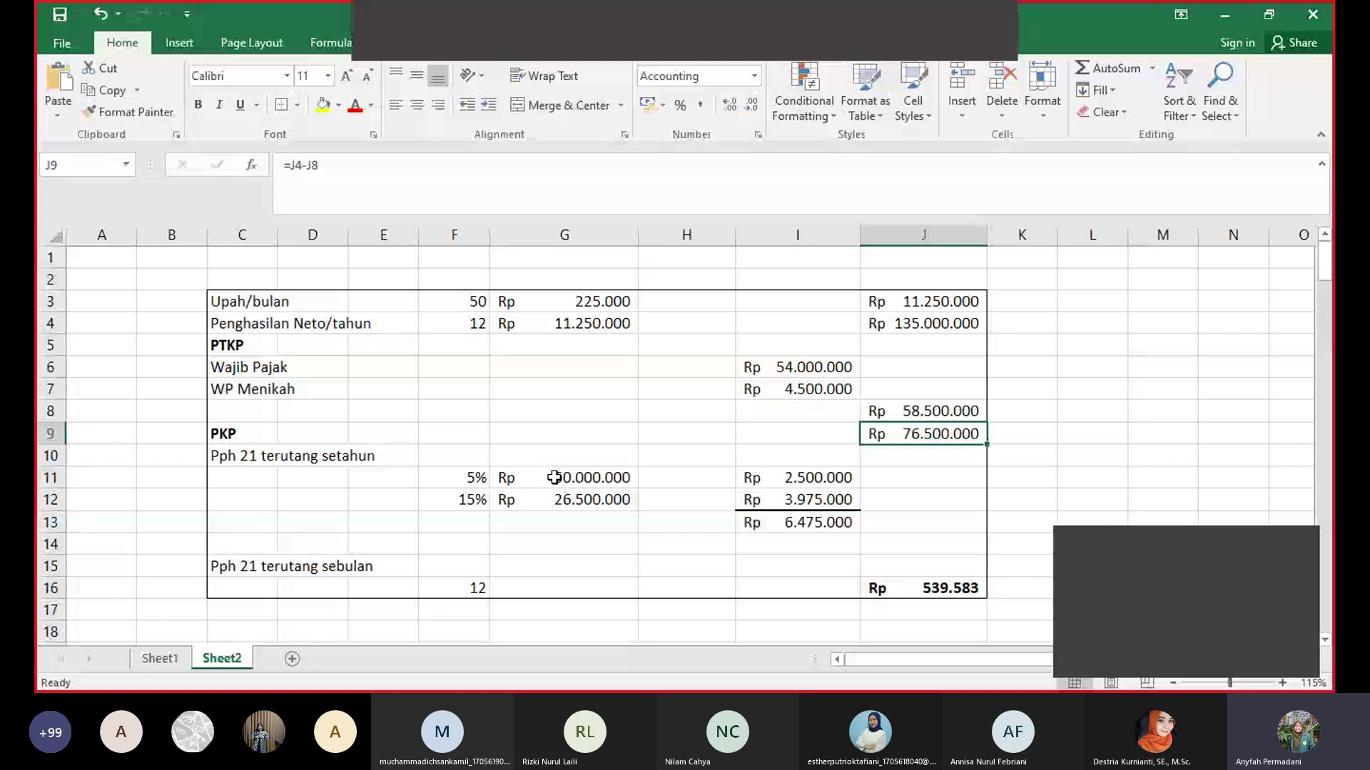
left_click(825, 480)
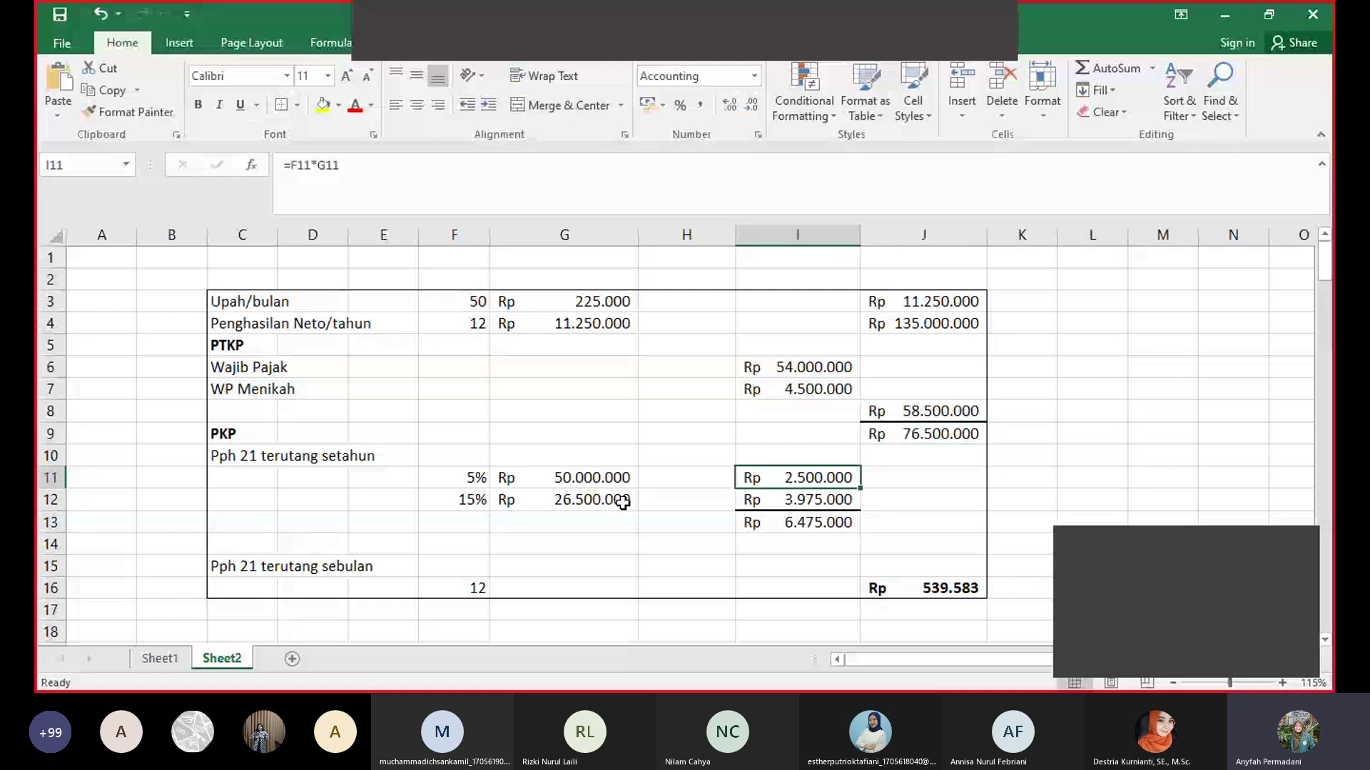
left_click(623, 502)
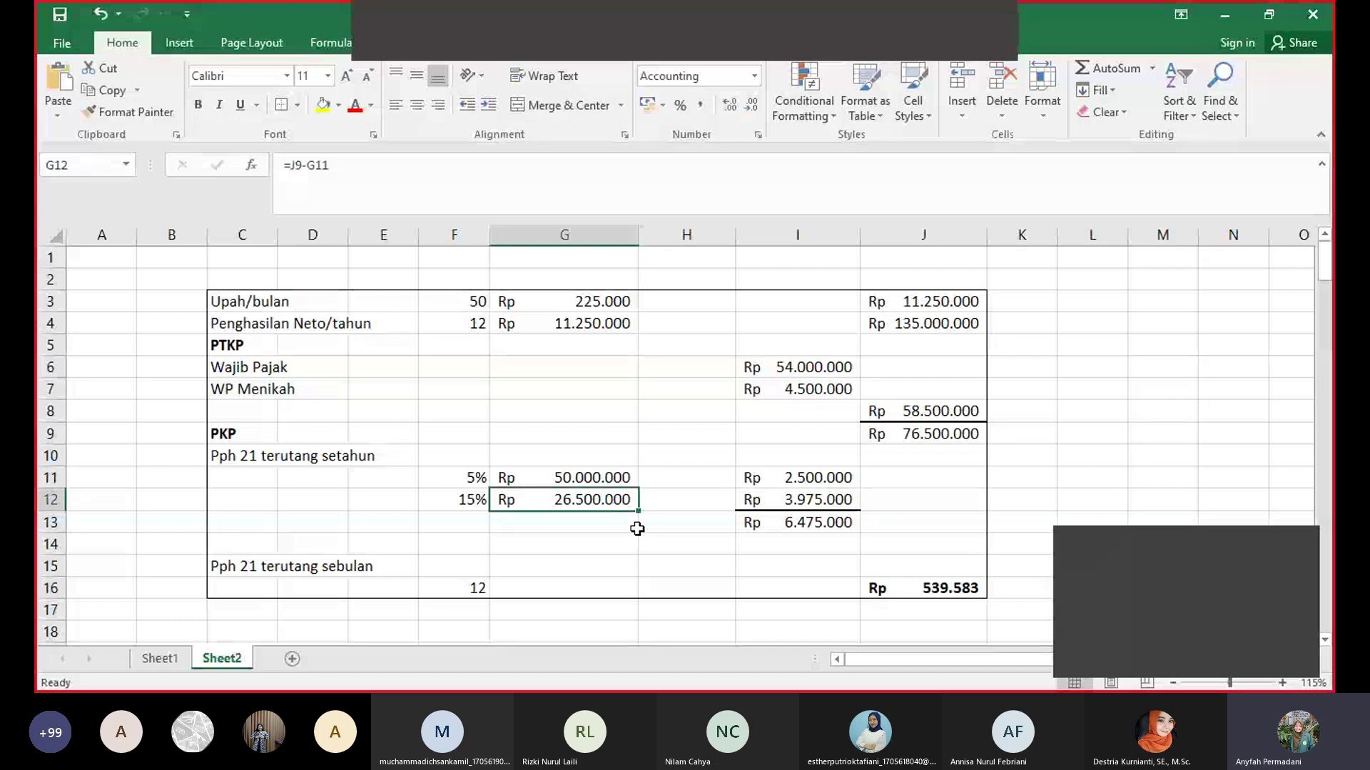
left_click(790, 497)
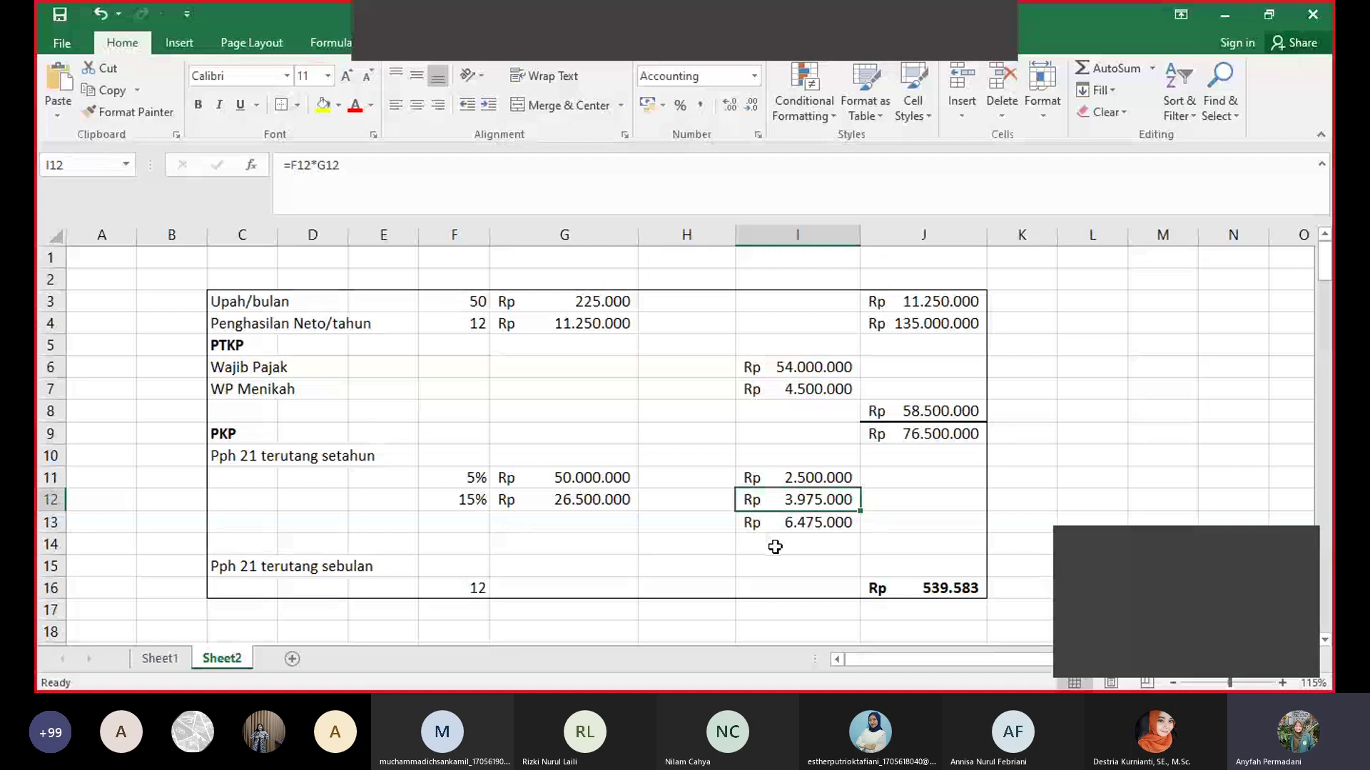
left_click(789, 524)
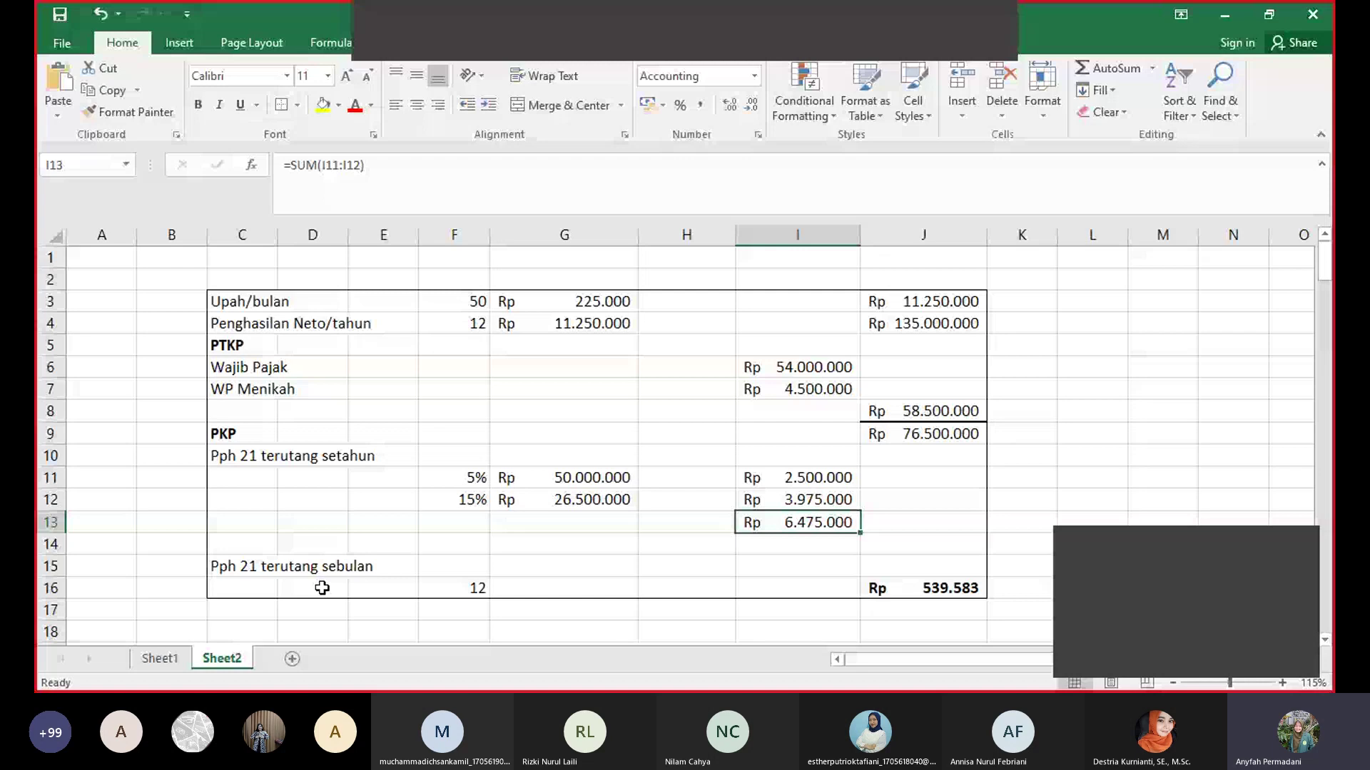
left_click(931, 589)
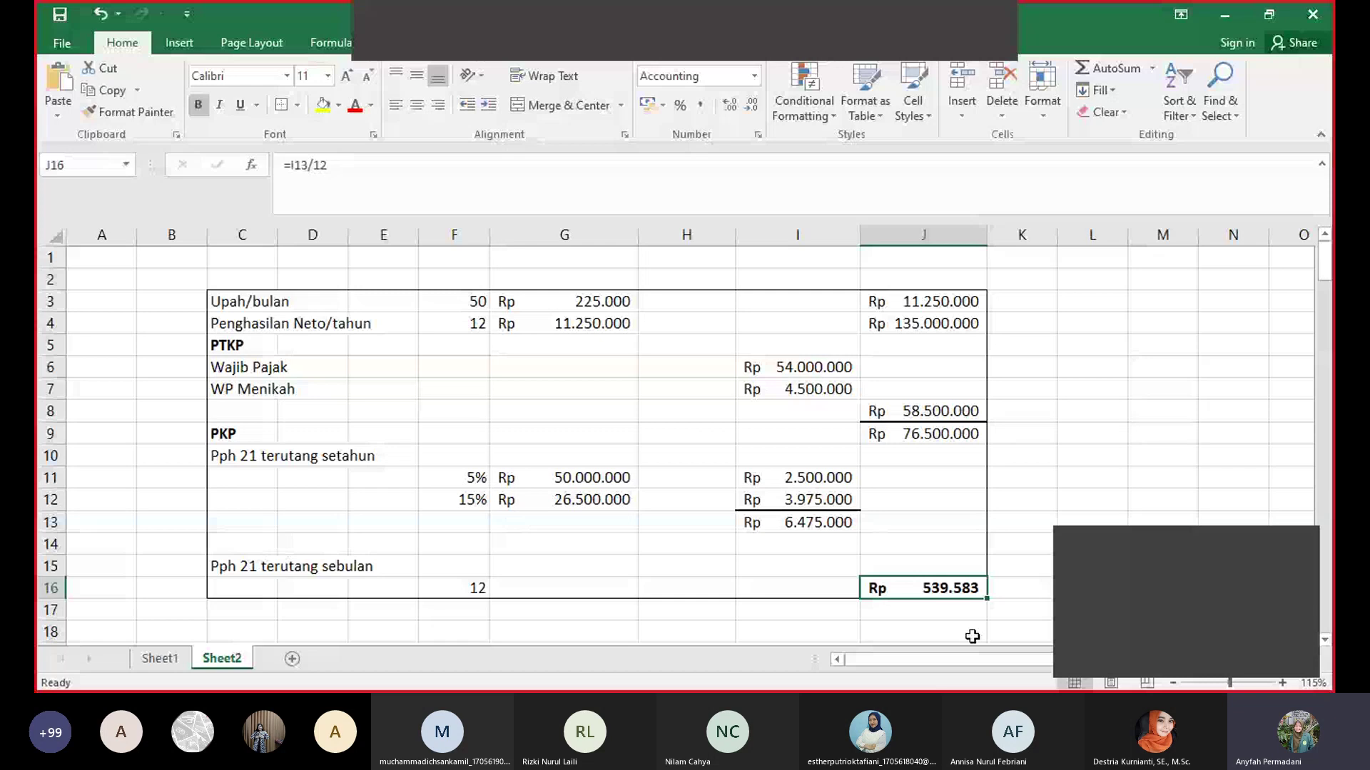
left_click(1177, 658)
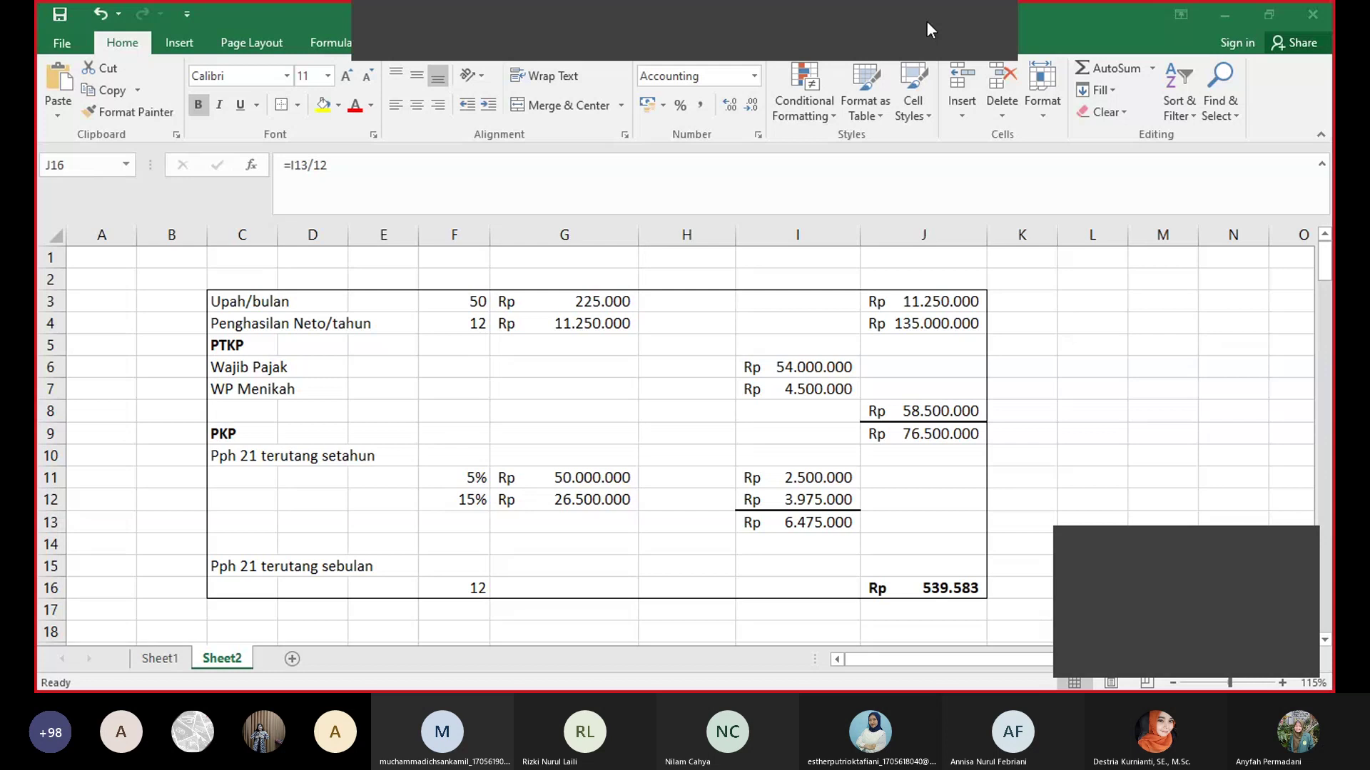
Clear the unit quantity in F3 of the Upah/bulan row and undo the deletion
key("alt+Tab")
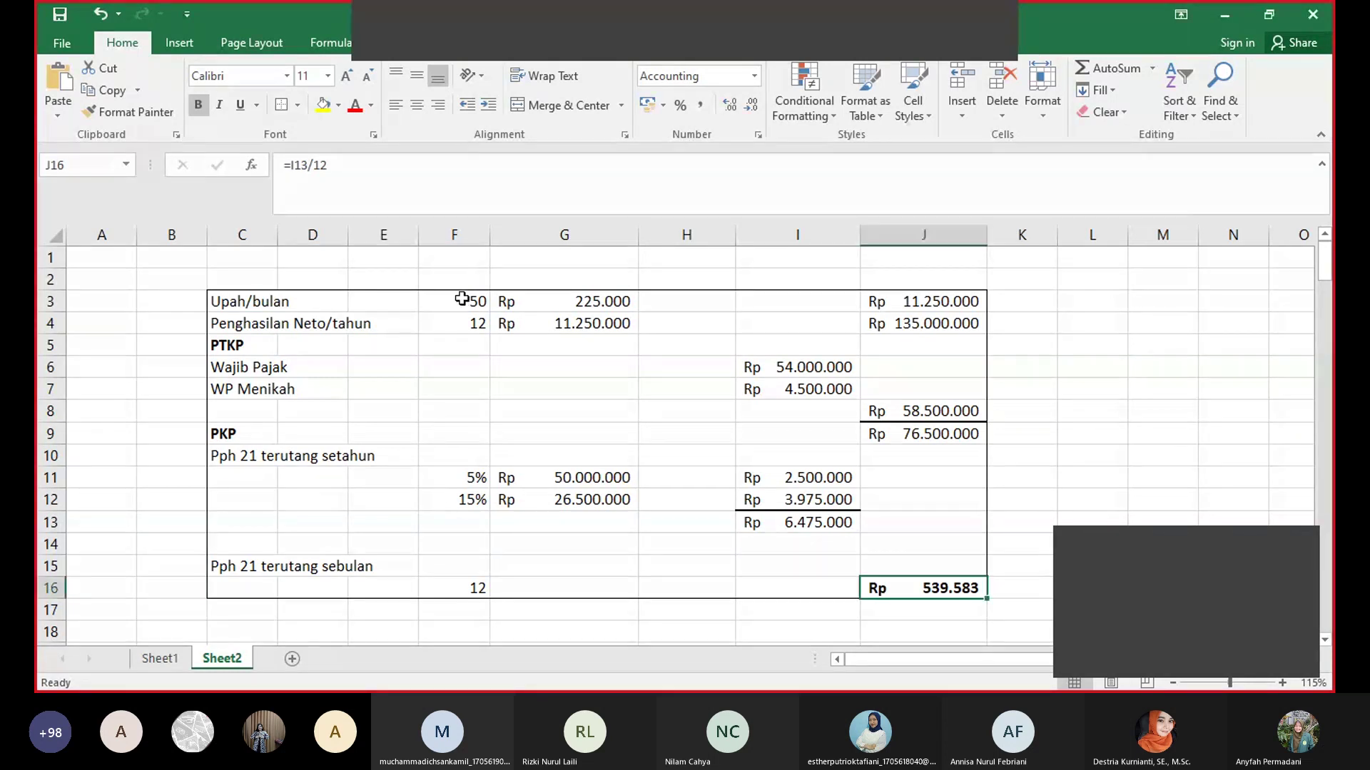
left_click(462, 300)
key("BackSpace")
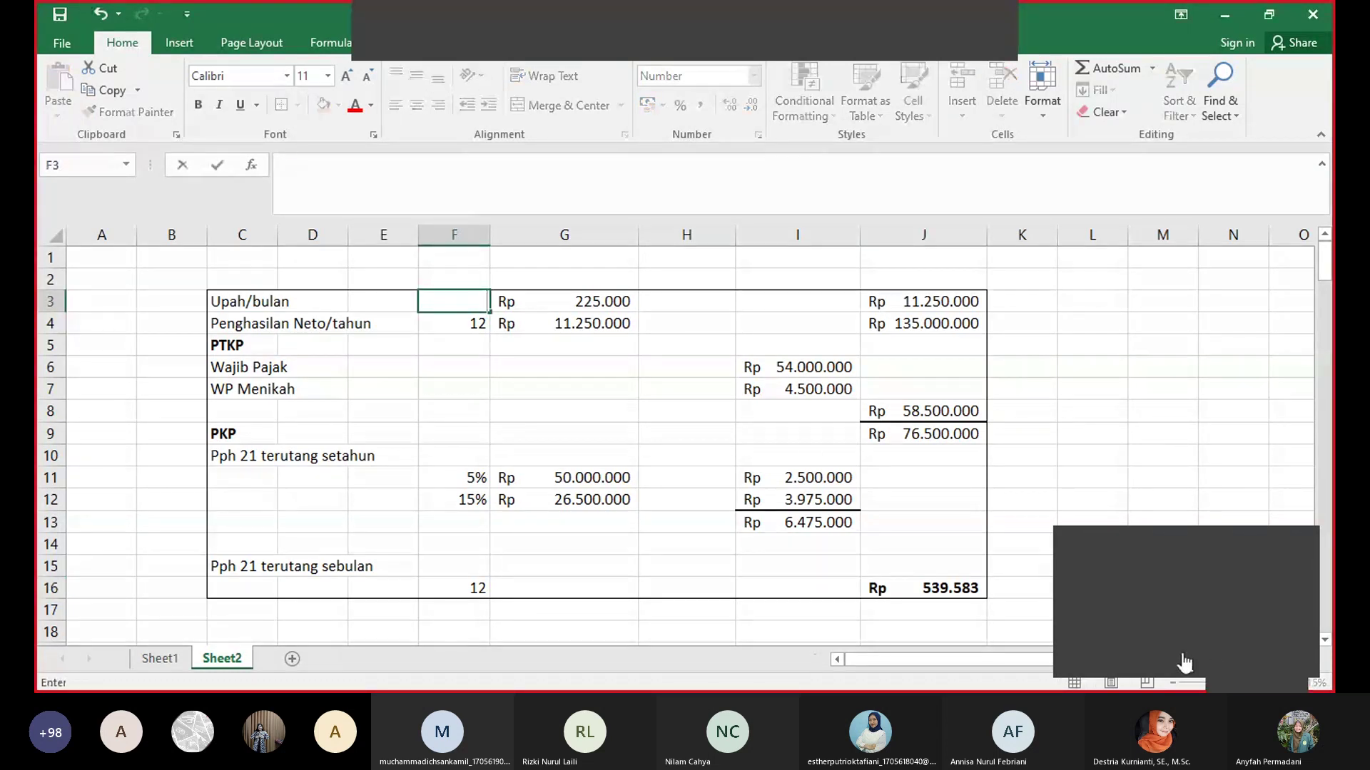
left_click(1073, 386)
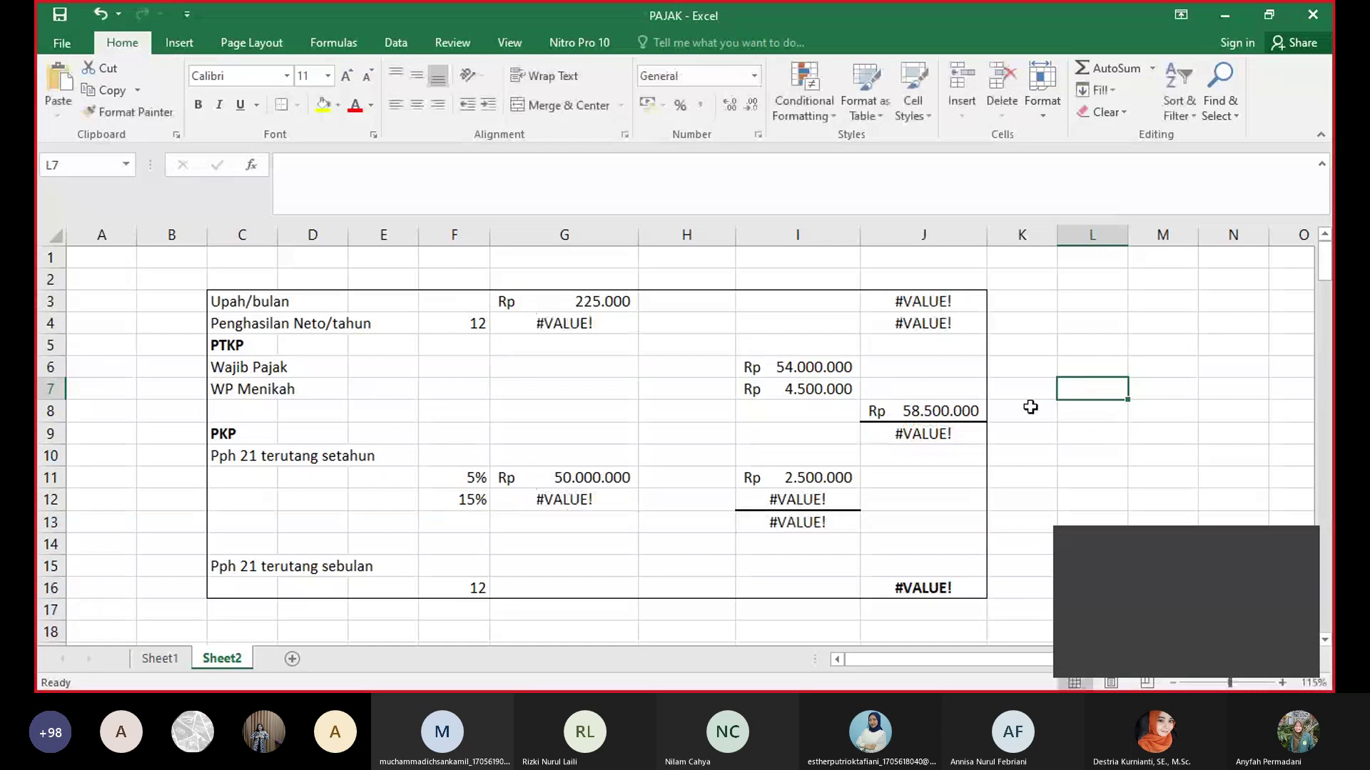
key("ctrl+z")
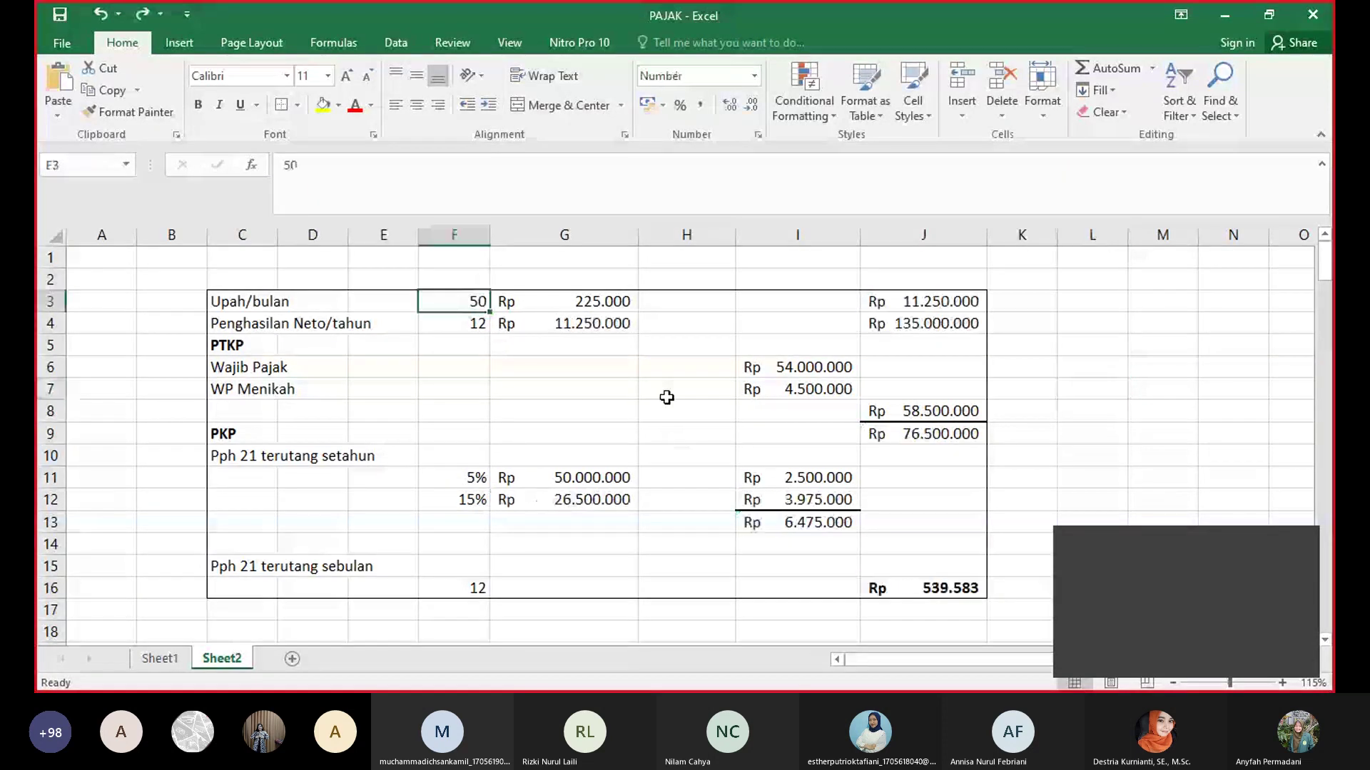
Try a quantity of 25 in F3 for the monthly wage and undo the change
type("25")
key("Return")
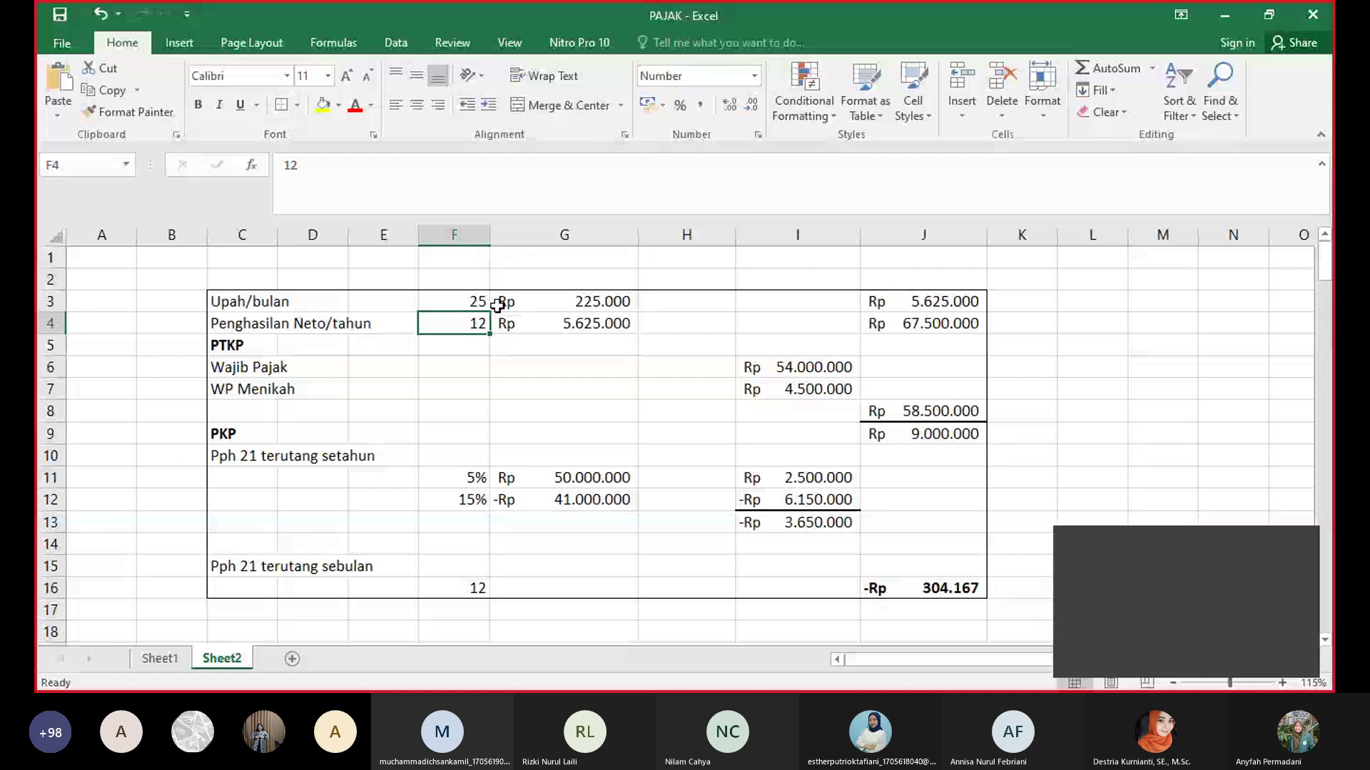
key("ctrl+z")
left_click(1097, 379)
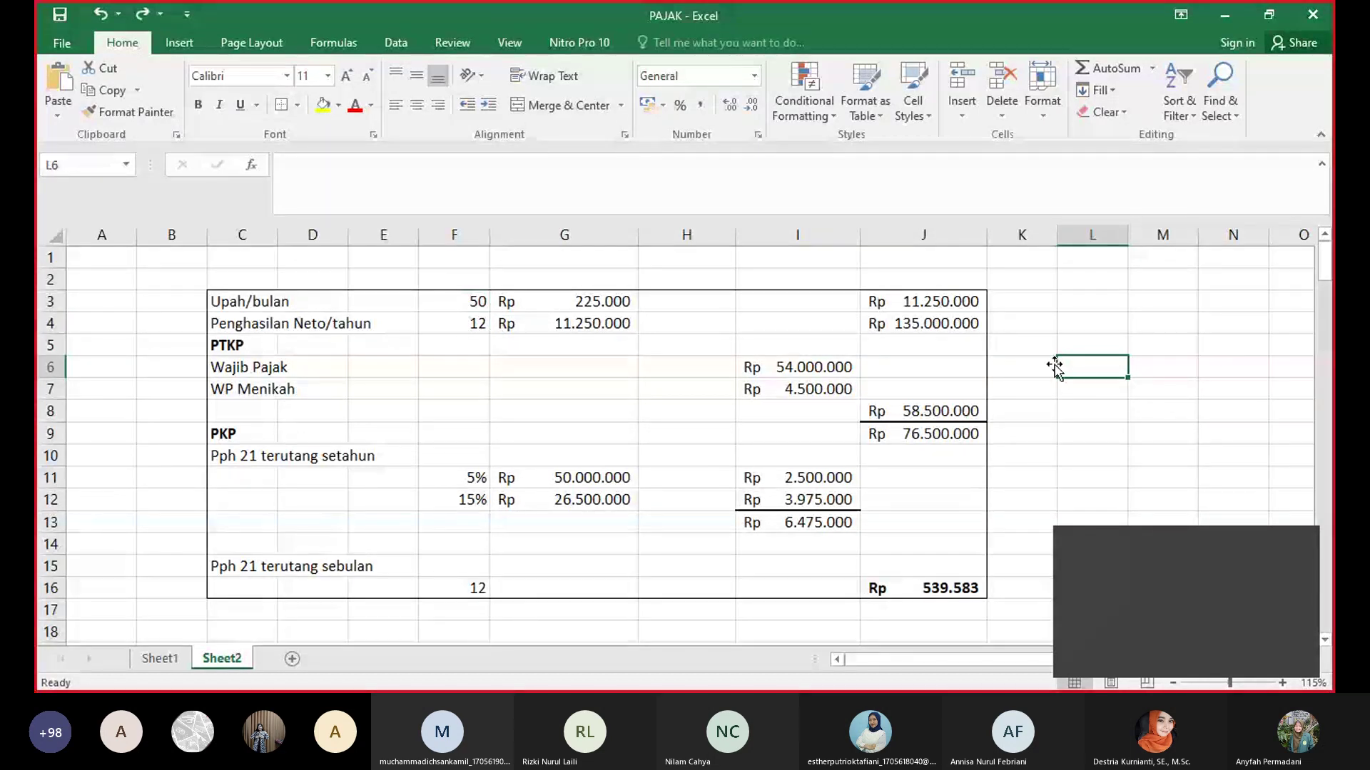
Switch to the PPh Pasal 21 (2) PowerPoint presentation, change the unit count in the slide 43 exercise to 10, and save despite the compatibility check
left_click(1170, 667)
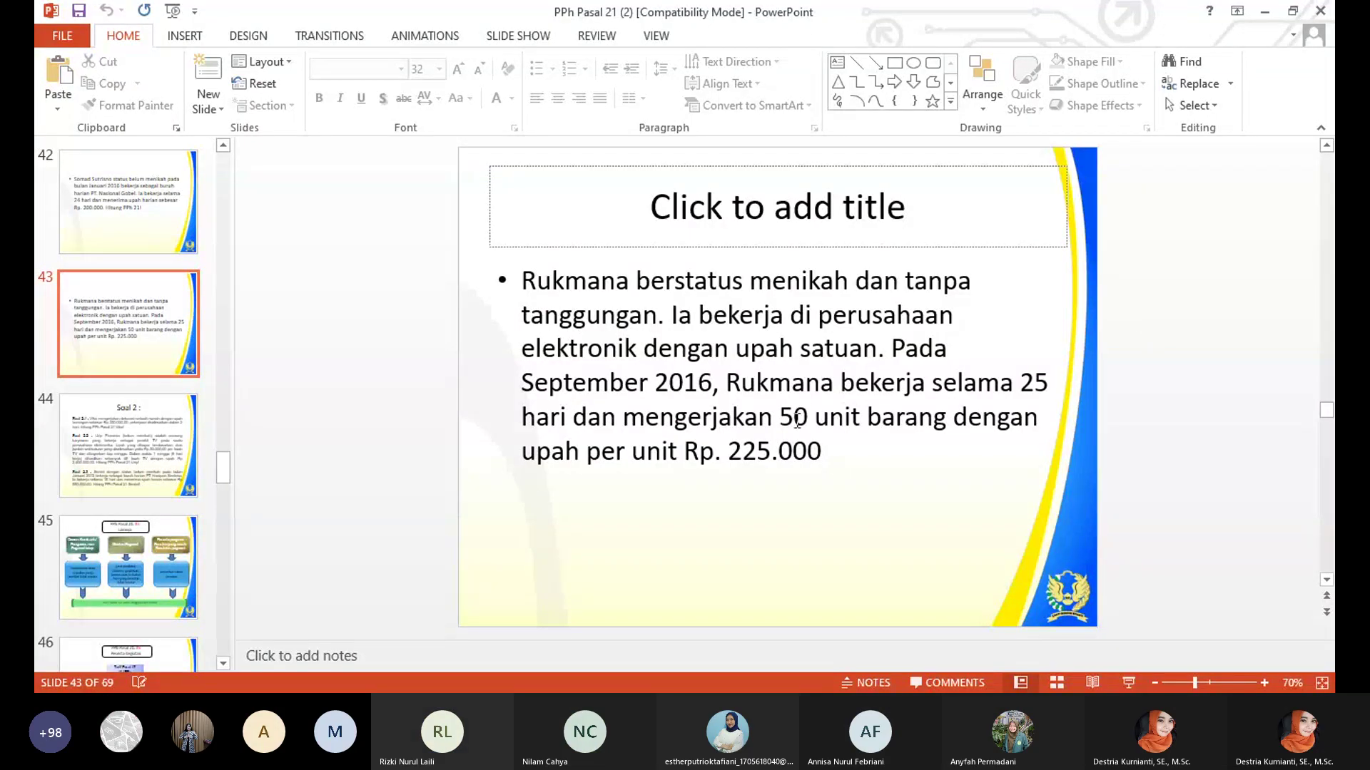
key("BackSpace")
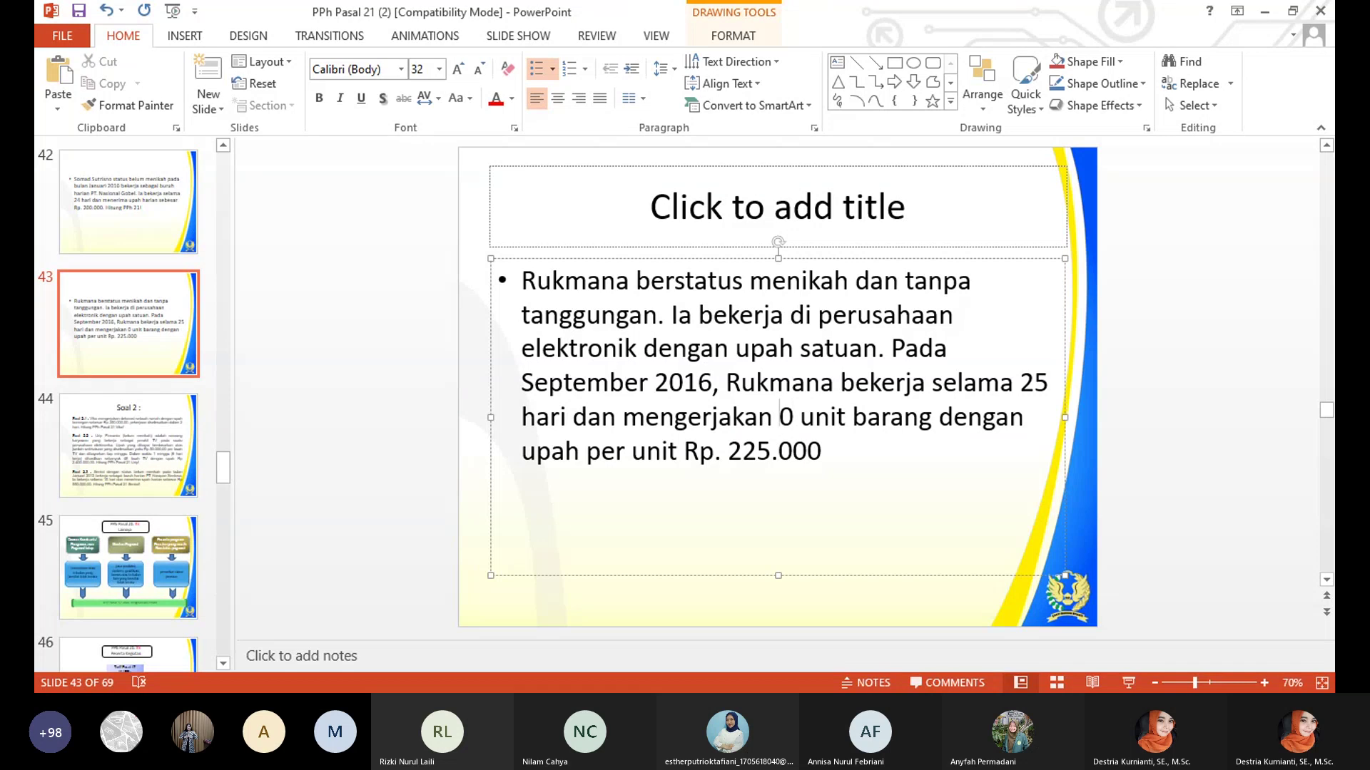
type("10")
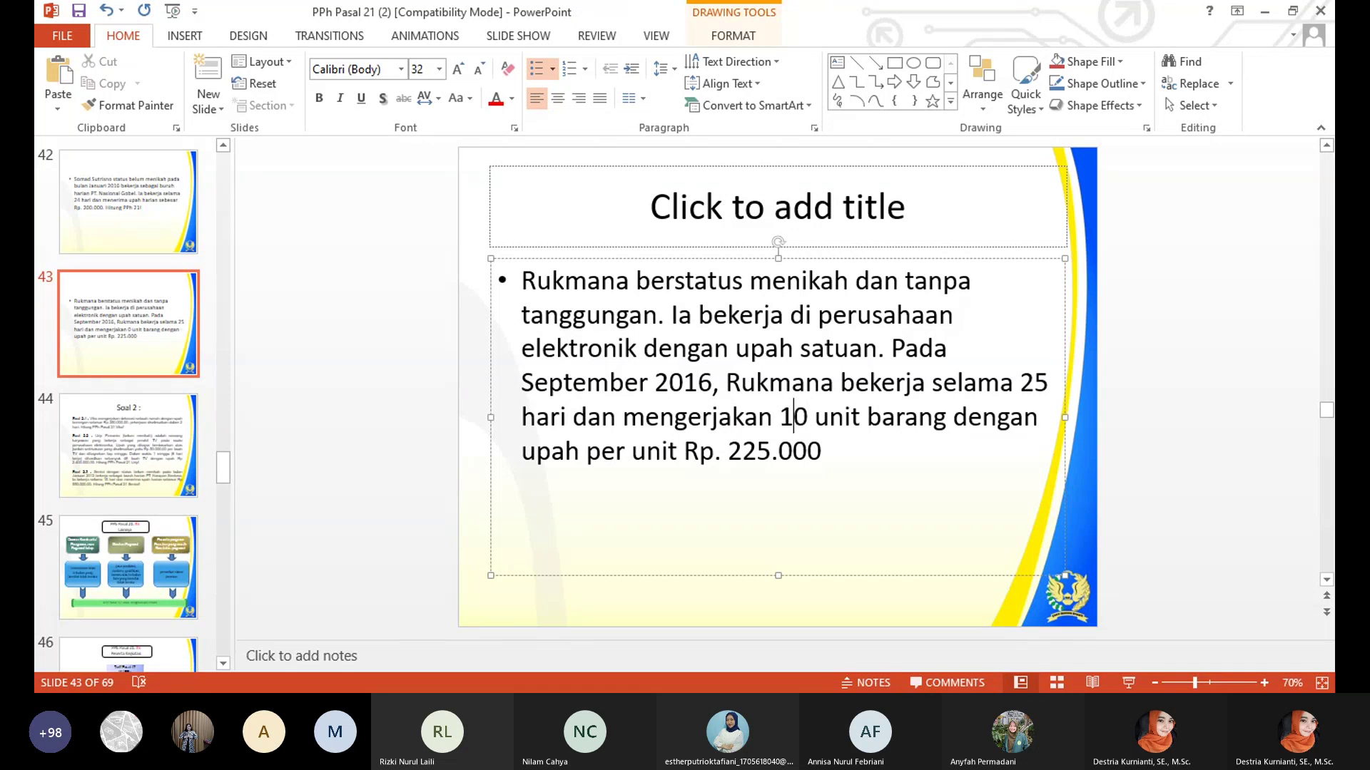
key("BackSpace")
left_click(1144, 490)
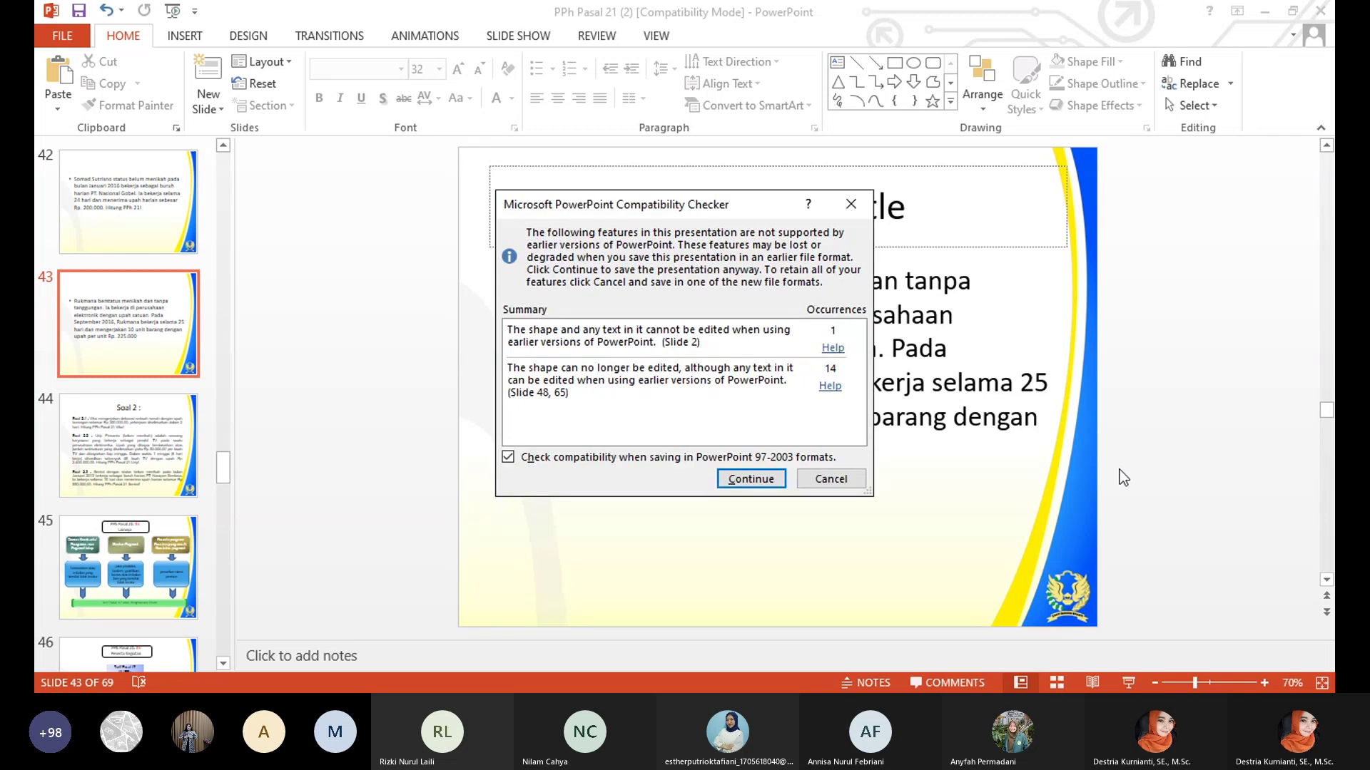
key("Return")
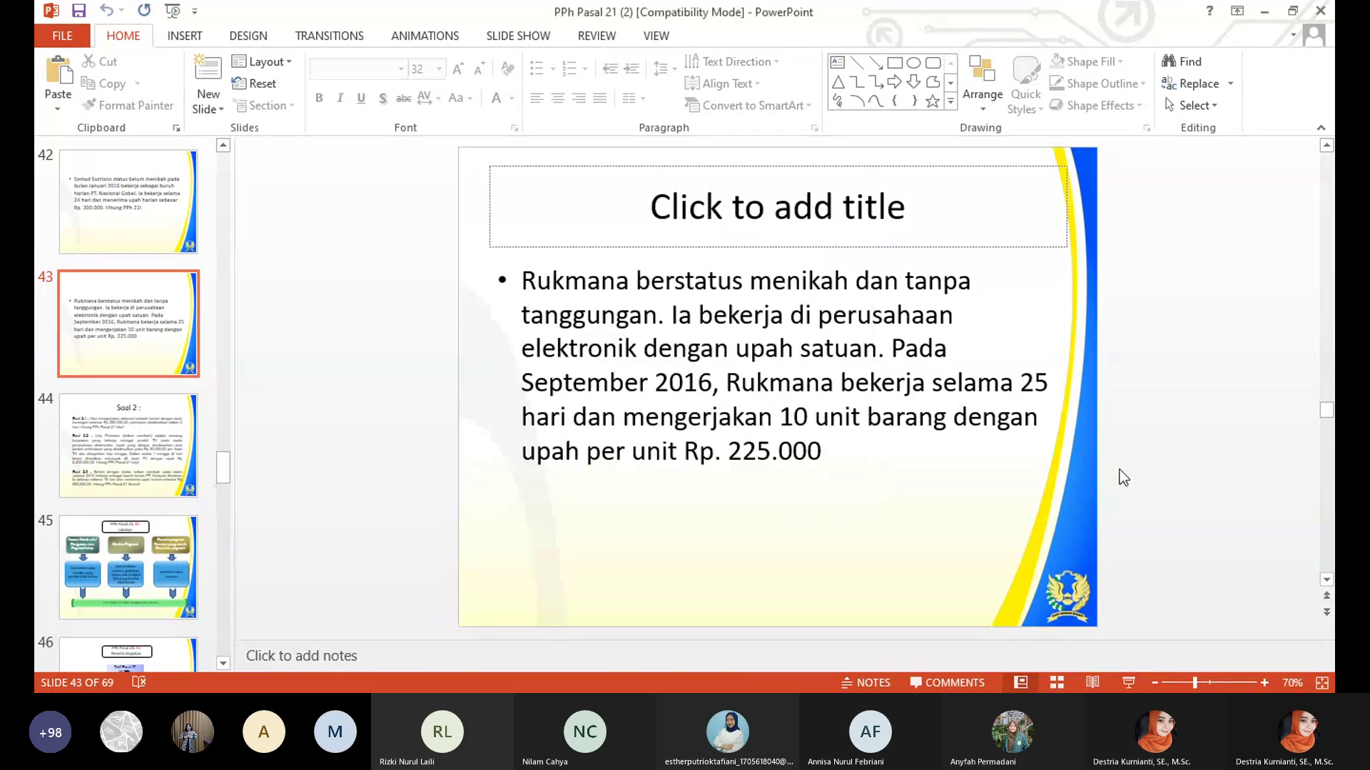